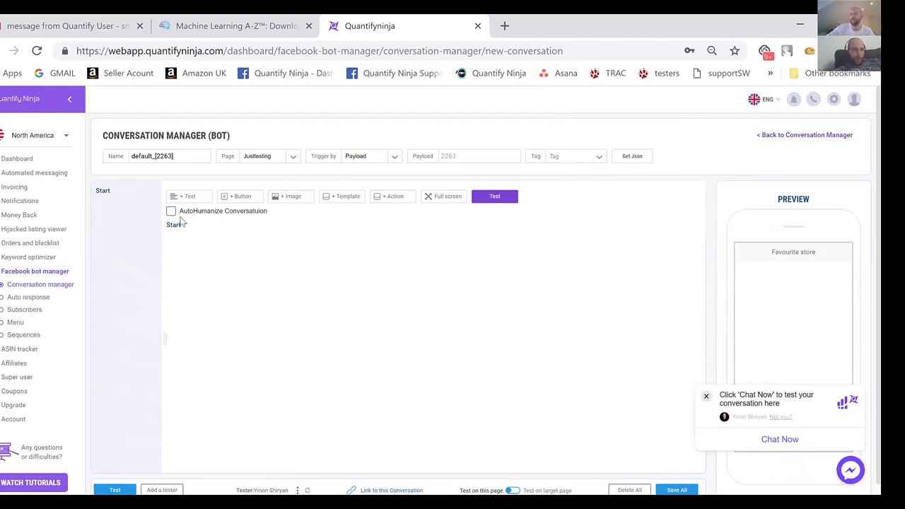
Step: Examine the new conversation's name, its list of available pages, and its trigger, payload and JSON options
{"action": "scroll", "coordinate": [282, 286], "scroll_direction": "down", "scroll_amount": 1}
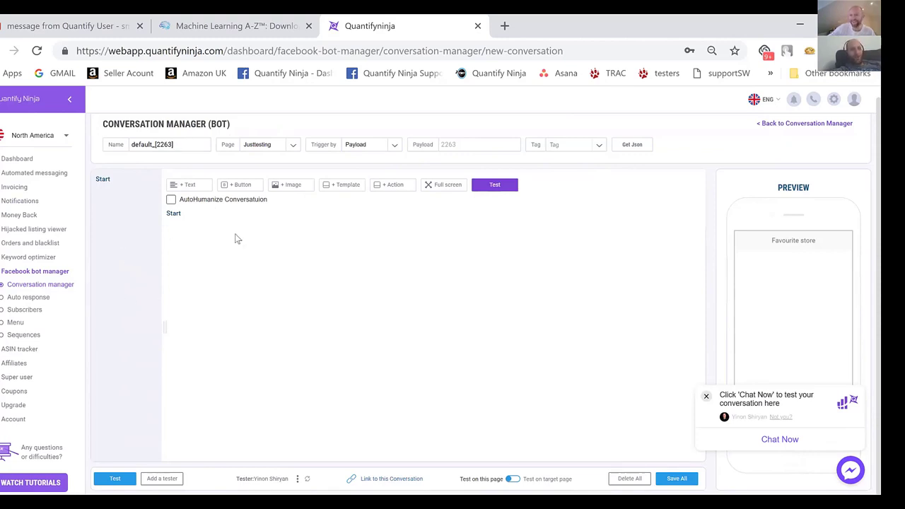
{"action": "triple_click", "coordinate": [145, 150]}
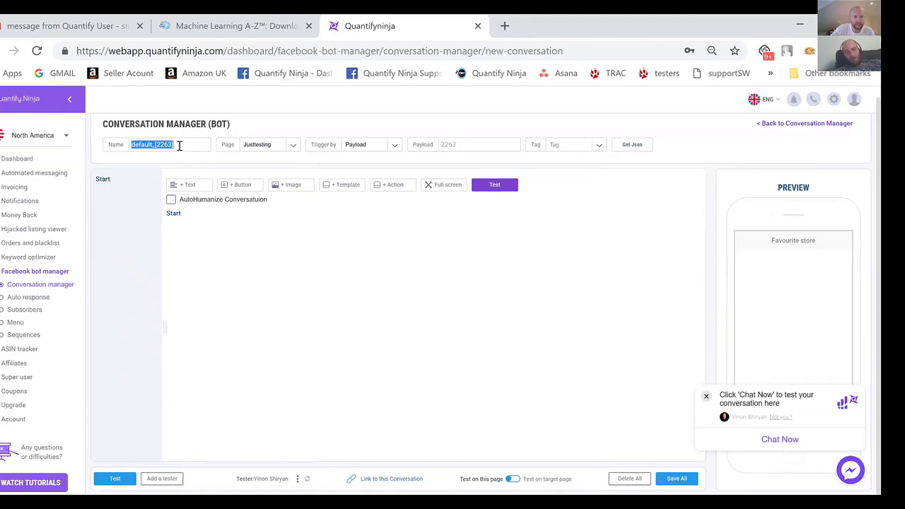
{"action": "left_click", "coordinate": [179, 145]}
{"action": "double_click", "coordinate": [164, 144]}
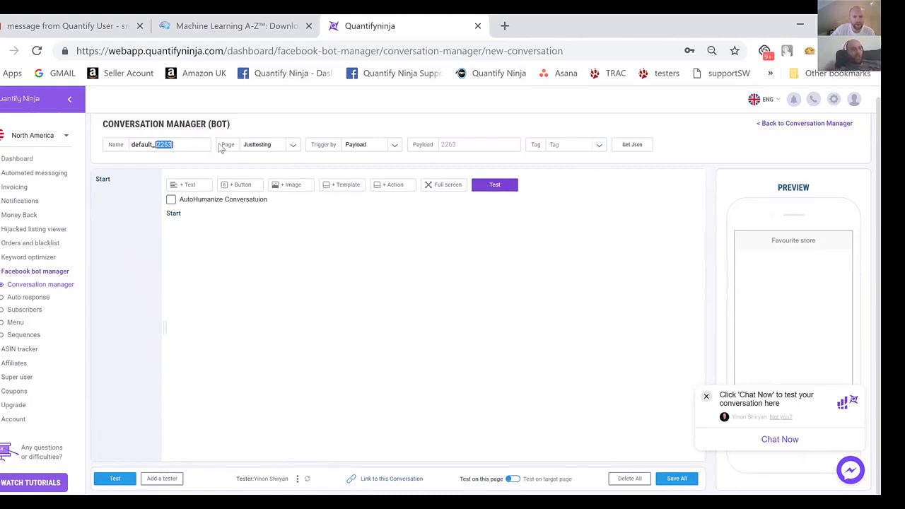
{"action": "left_click", "coordinate": [293, 146]}
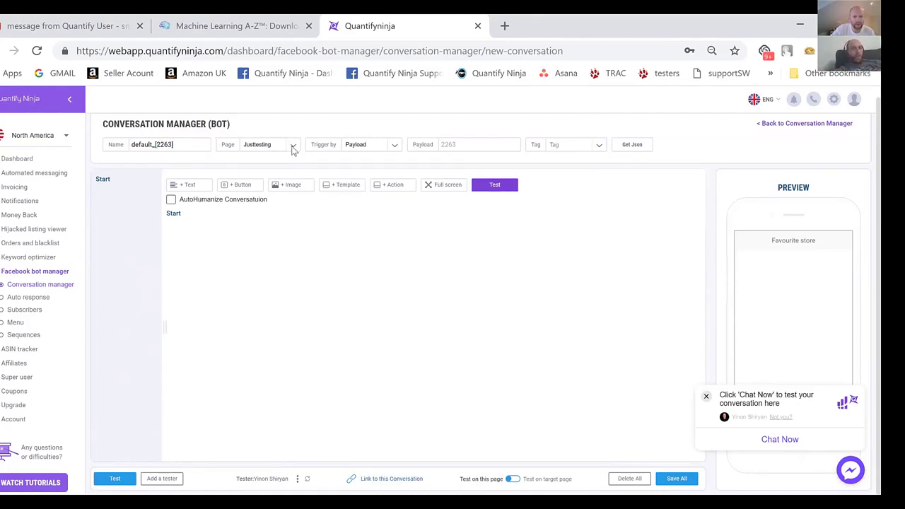
{"action": "left_click", "coordinate": [292, 146]}
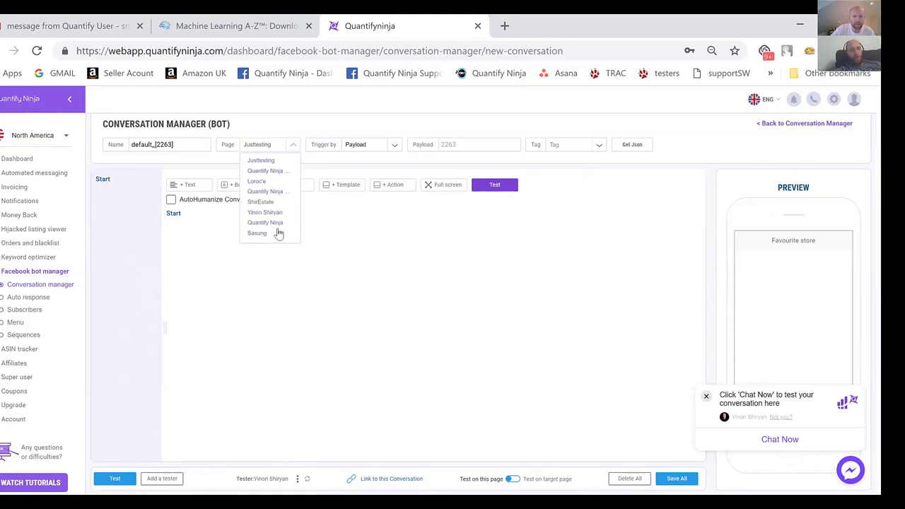
{"action": "left_click", "coordinate": [318, 130]}
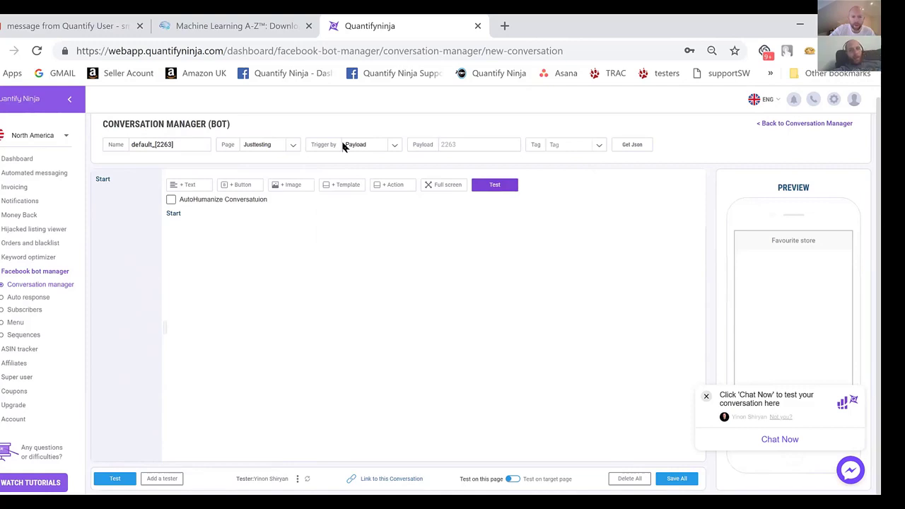
{"action": "left_click", "coordinate": [395, 148]}
{"action": "left_click", "coordinate": [395, 148]}
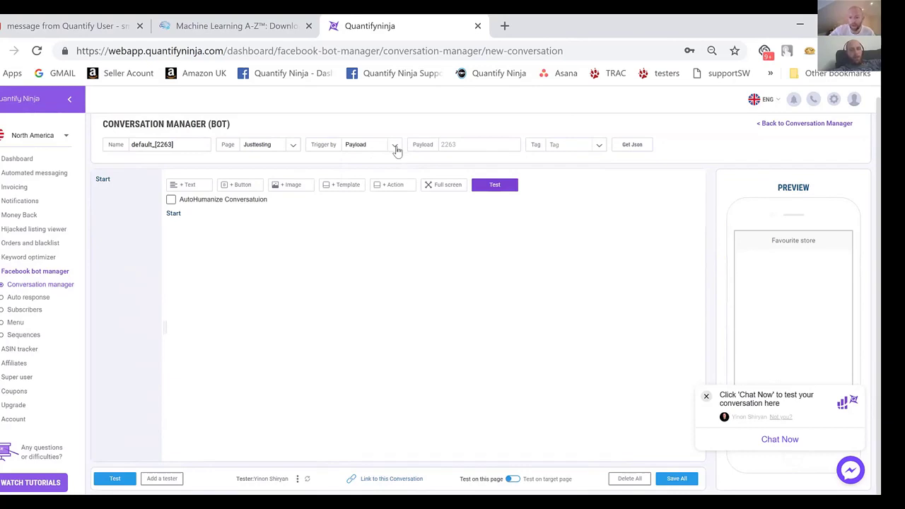
{"action": "double_click", "coordinate": [452, 149]}
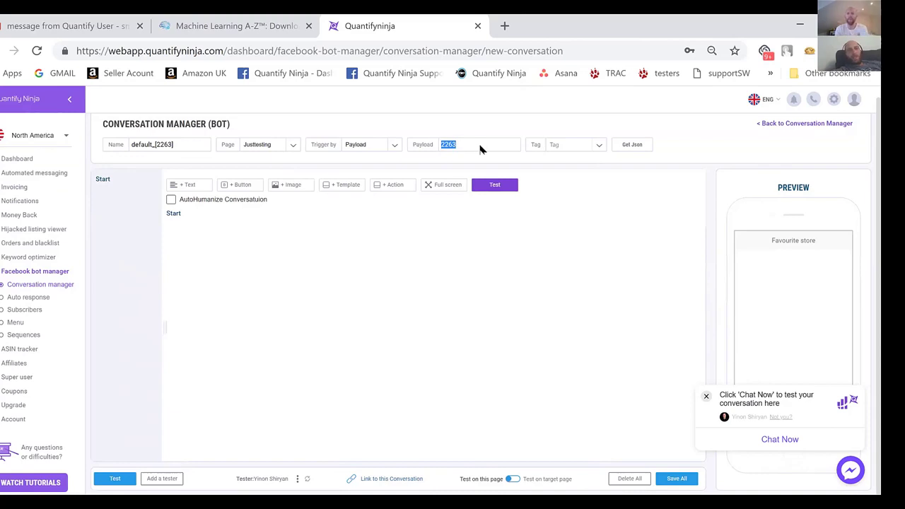
{"action": "left_click", "coordinate": [634, 148]}
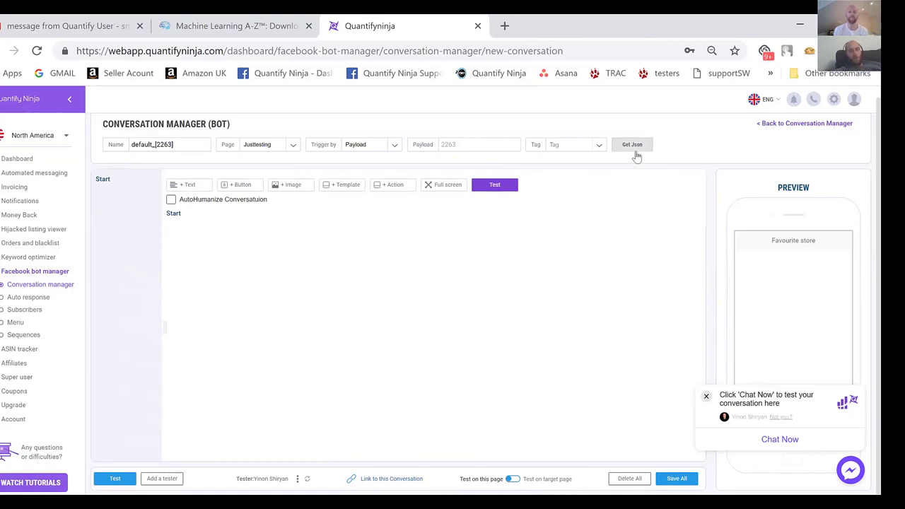
Step: Set the conversation to be triggered by Specific text with the keyword "hey"
{"action": "left_click", "coordinate": [397, 145]}
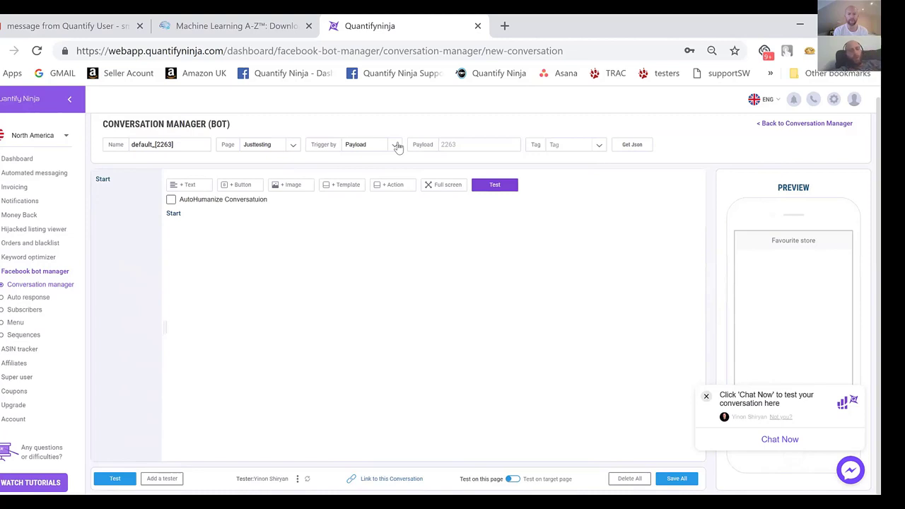
{"action": "left_click", "coordinate": [397, 145]}
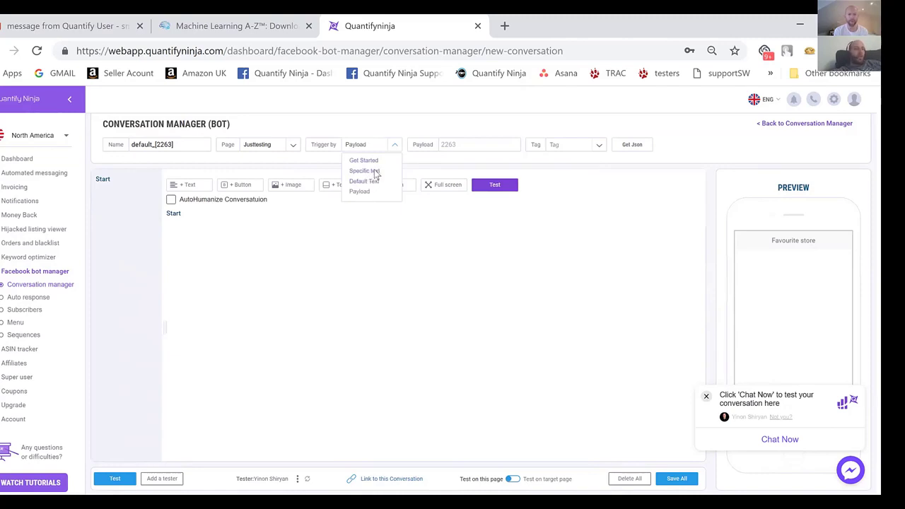
{"action": "left_click", "coordinate": [376, 172]}
{"action": "left_click", "coordinate": [428, 325]}
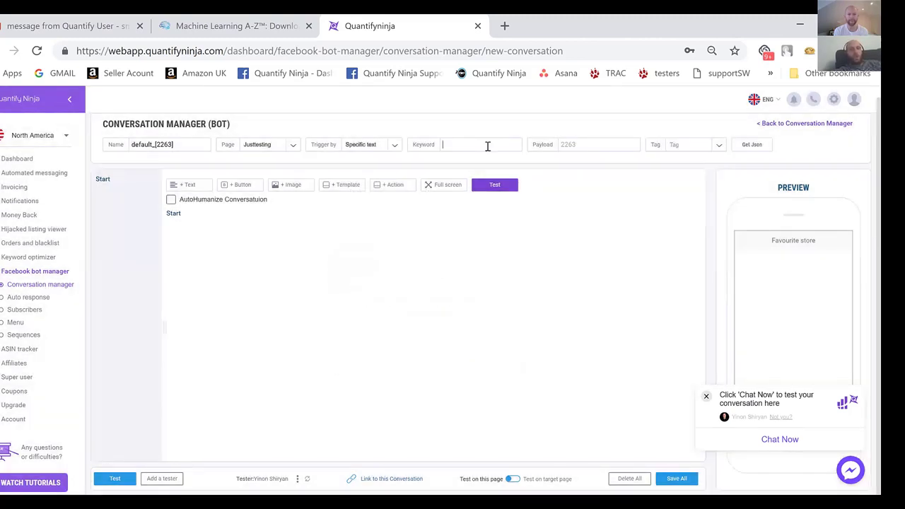
{"action": "type", "text": "hey"}
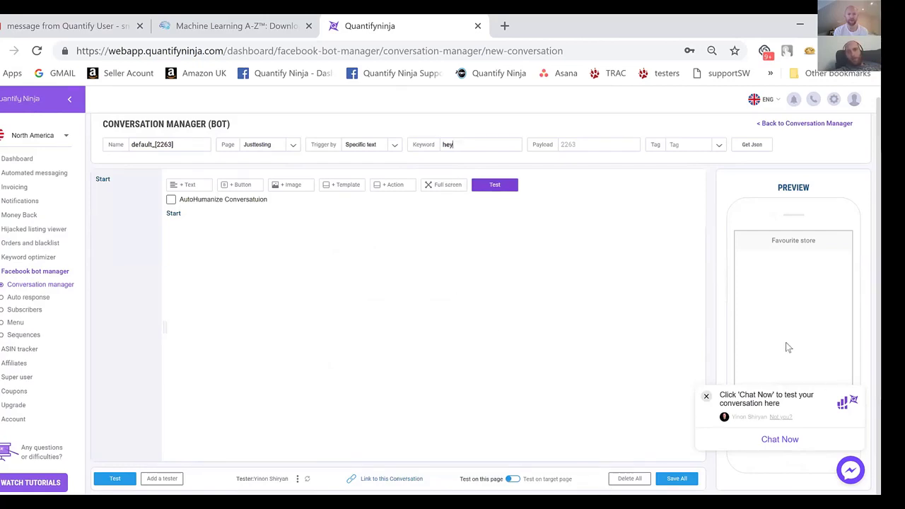
Step: Open the Quantify Ninja Demo test chat and add a text block reading "hi there" to the conversation
{"action": "left_click", "coordinate": [785, 442]}
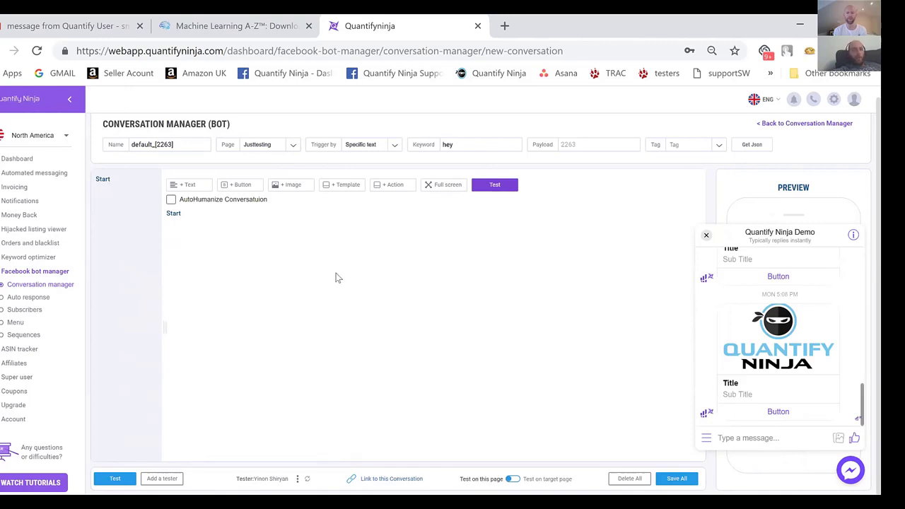
{"action": "left_click", "coordinate": [190, 185]}
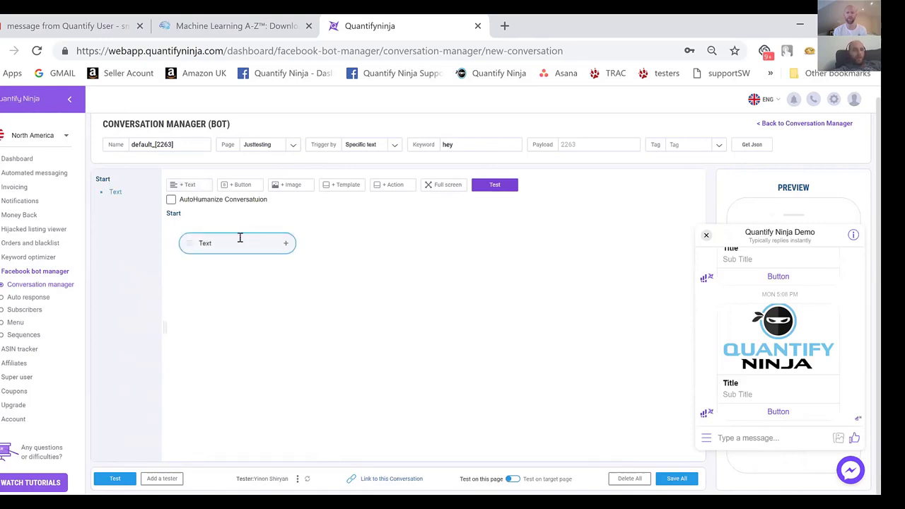
{"action": "left_click", "coordinate": [240, 238]}
{"action": "type", "text": "hi there"}
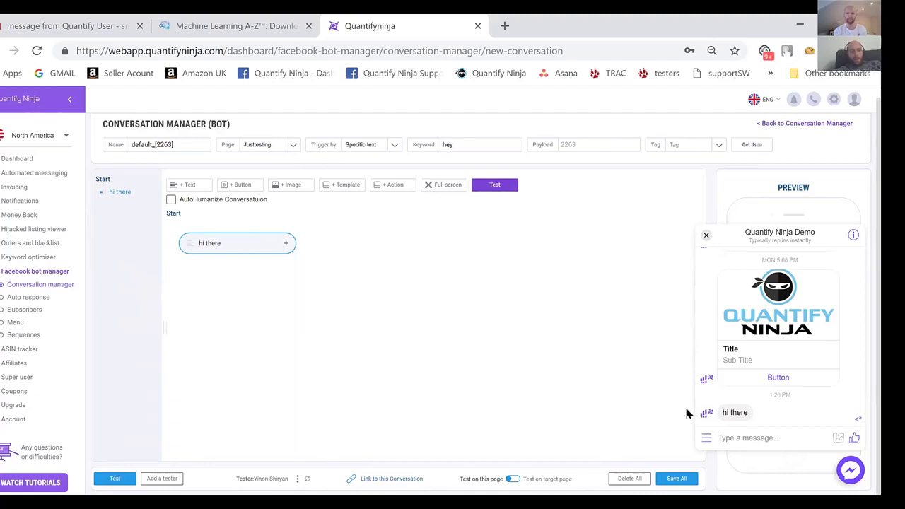
Step: Send the message "hey" in the Quantify Ninja Demo test chat
{"action": "left_click", "coordinate": [740, 439]}
{"action": "type", "text": "hey"}
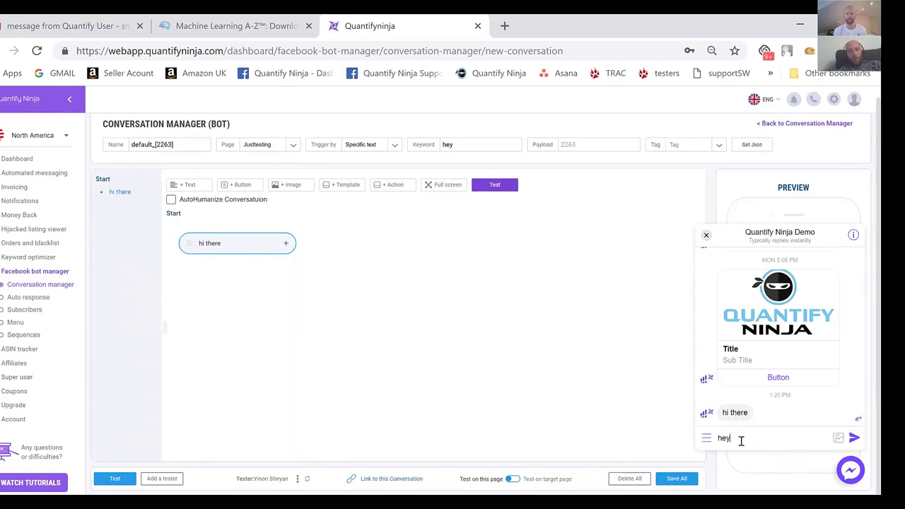
{"action": "key", "text": "Return"}
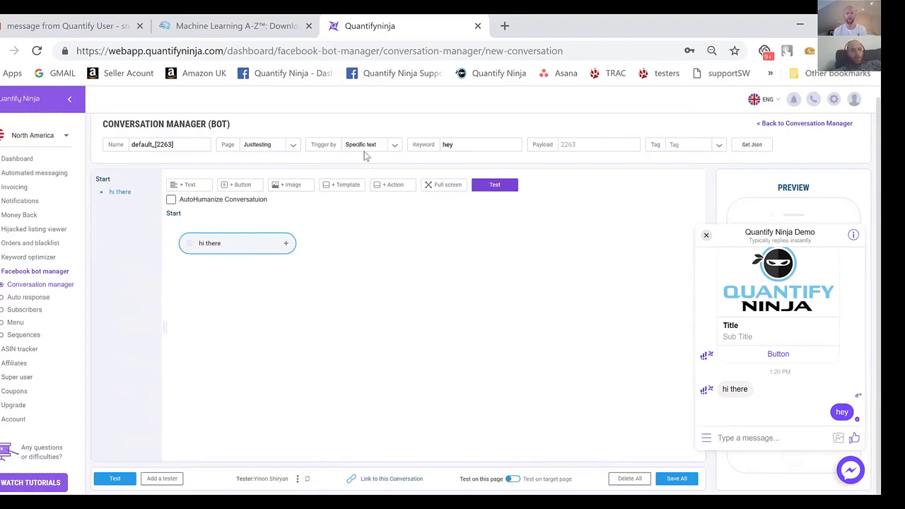
Step: Switch testing to the target page and send "hey" to the Justtesting page in Facebook Messenger
{"action": "left_click", "coordinate": [513, 479]}
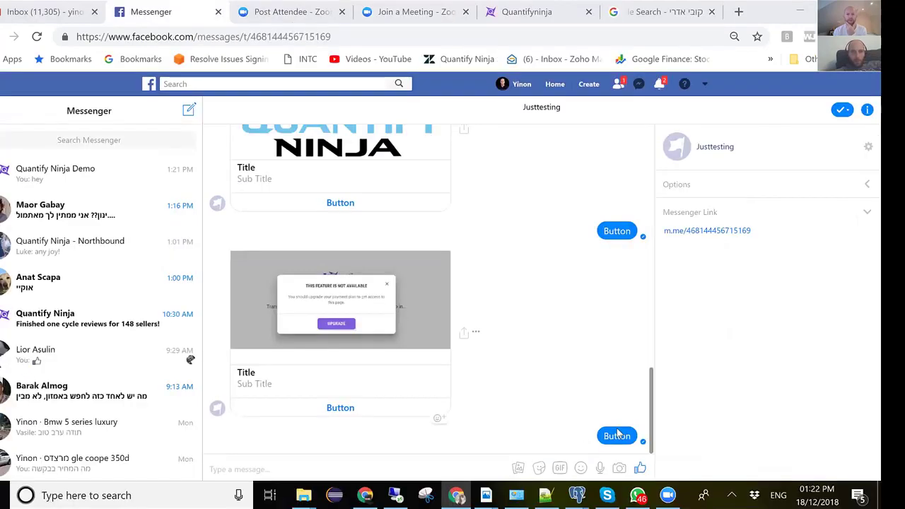
{"action": "left_click", "coordinate": [396, 469]}
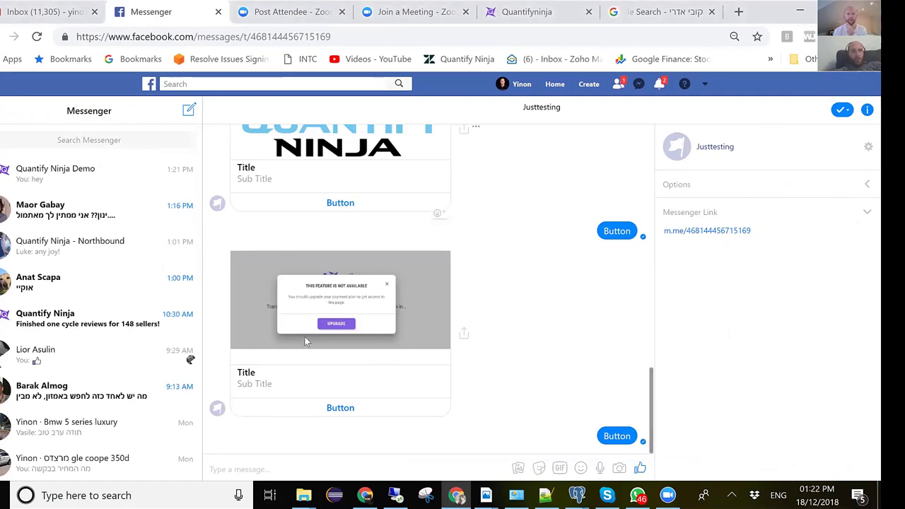
{"action": "type", "text": "hey"}
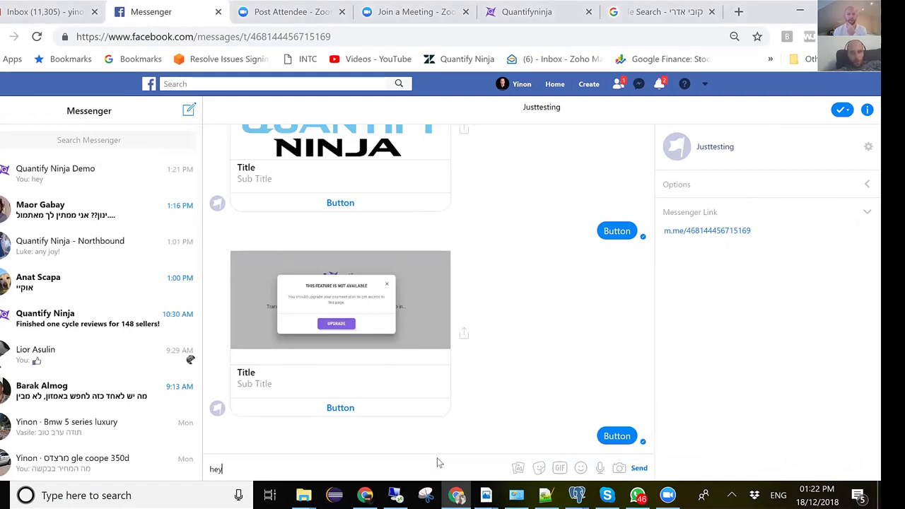
{"action": "key", "text": "Return"}
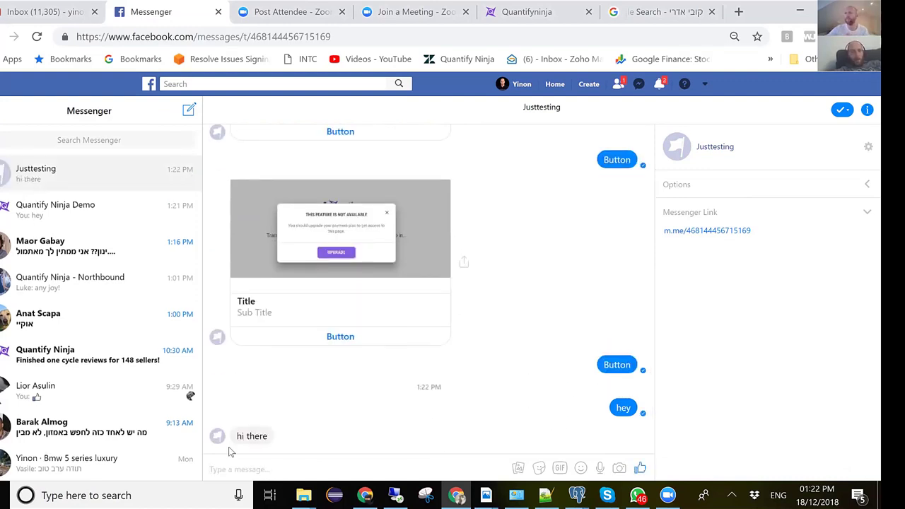
Step: Compare the page's reply in Messenger with the keyword and text block set up in Quantify Ninja's conversation manager
{"action": "triple_click", "coordinate": [249, 437]}
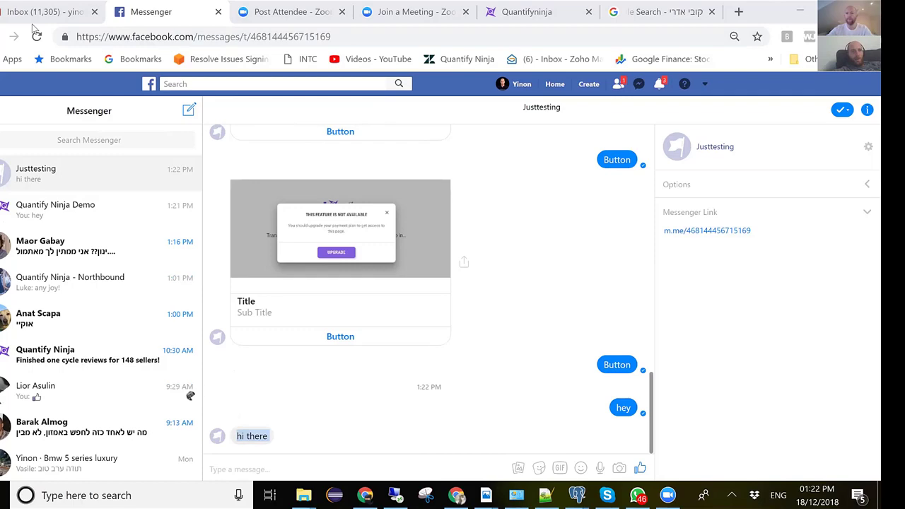
{"action": "key", "text": "alt+Tab"}
{"action": "key", "text": "Tab"}
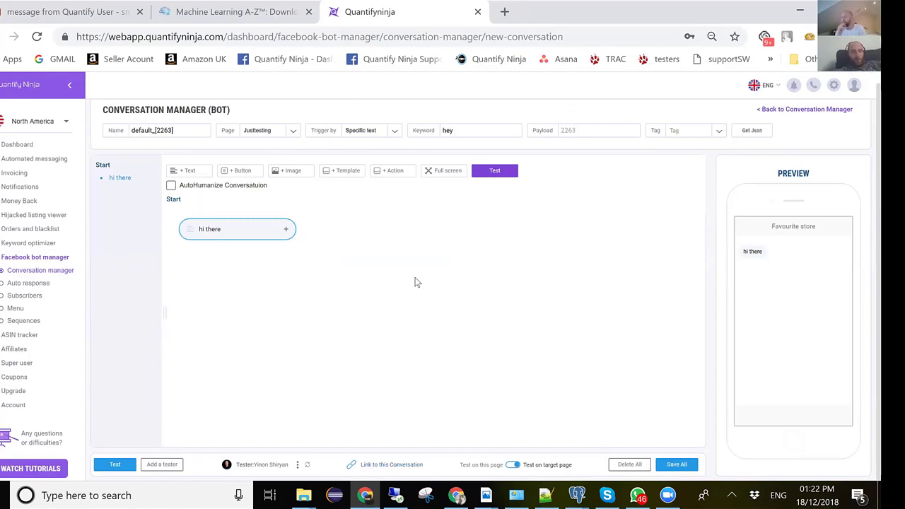
{"action": "key", "text": "alt+Tab"}
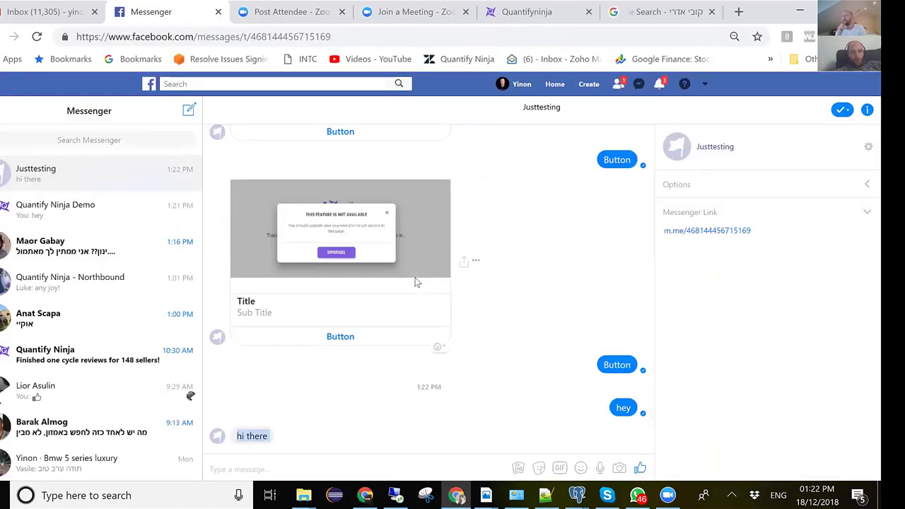
{"action": "key", "text": "alt+Tab"}
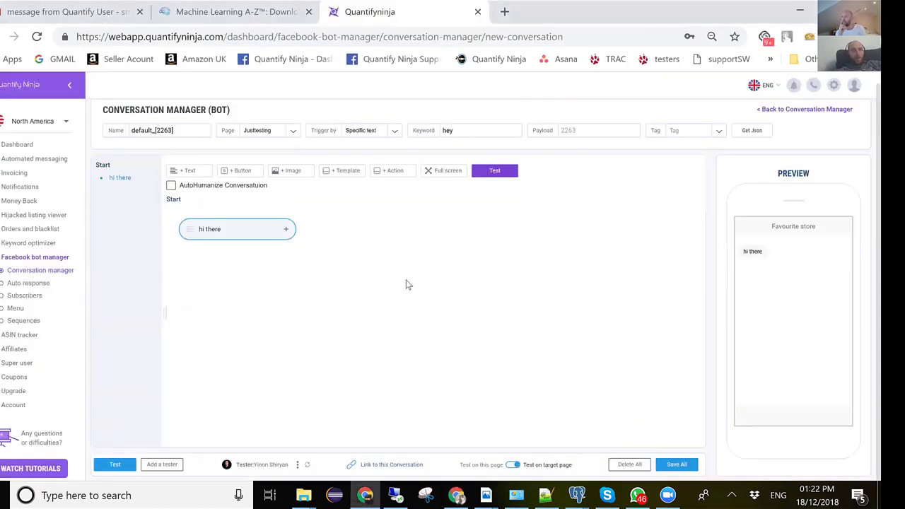
{"action": "key", "text": "alt+Tab"}
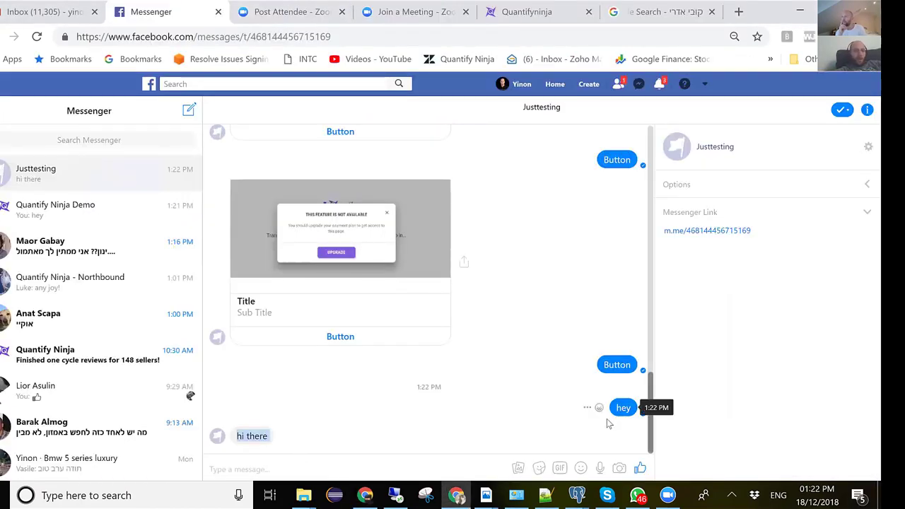
{"action": "key", "text": "alt+Tab"}
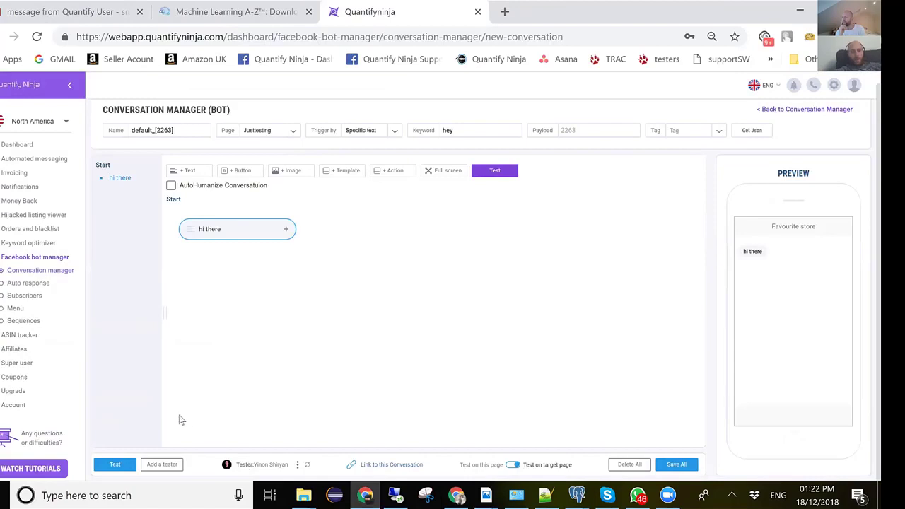
Step: Change the conversation's trigger to Get Started
{"action": "left_click", "coordinate": [393, 134]}
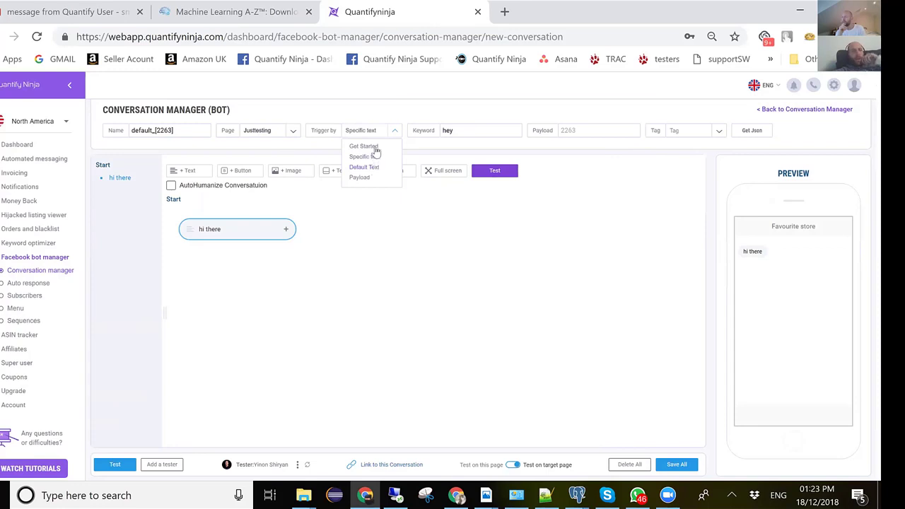
{"action": "left_click", "coordinate": [376, 148]}
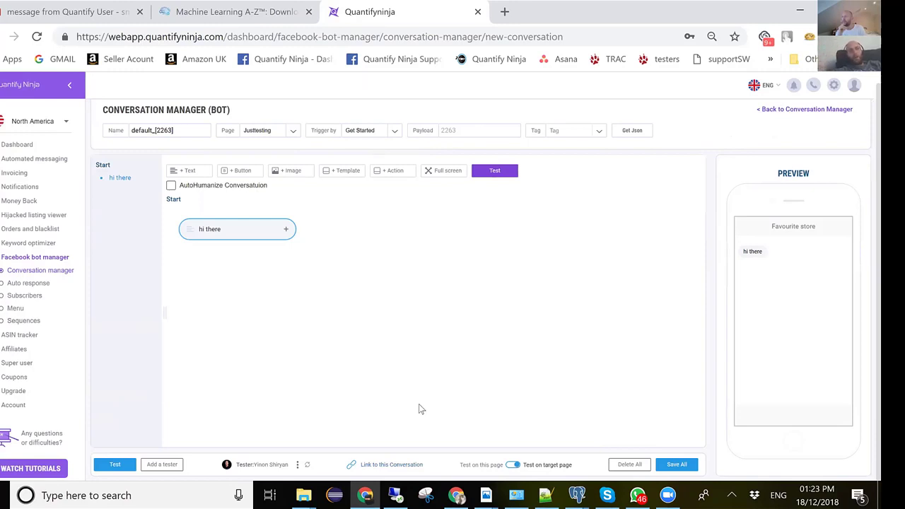
{"action": "key", "text": "alt+Tab"}
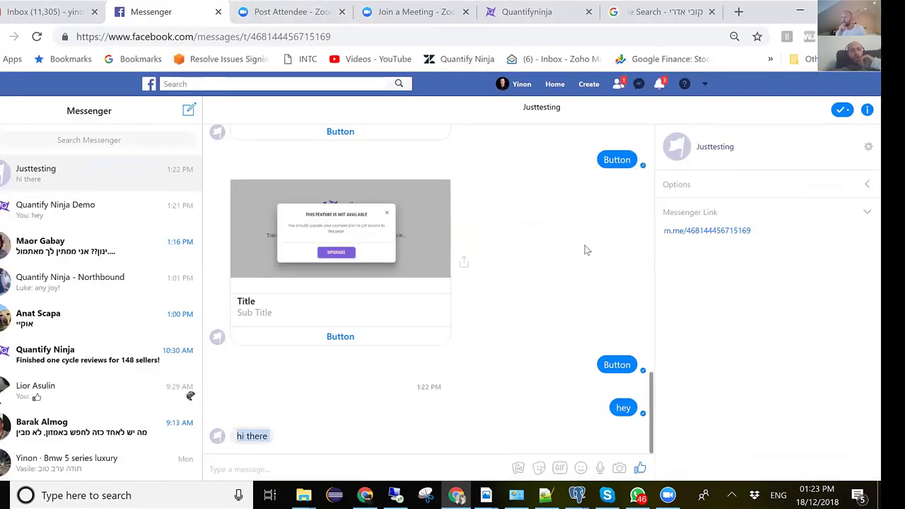
{"action": "key", "text": "alt+Tab"}
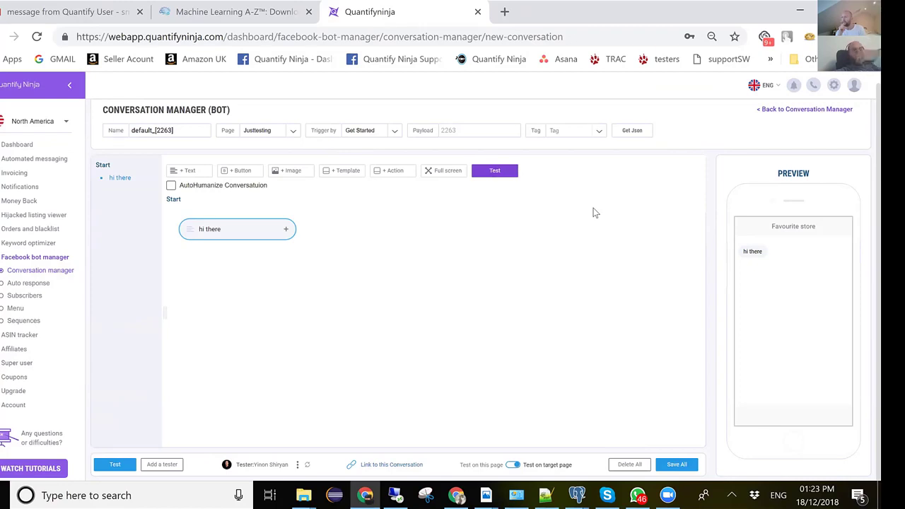
Step: Switch to Facebook Messenger and delete the Justtesting conversation
{"action": "key", "text": "alt+Tab"}
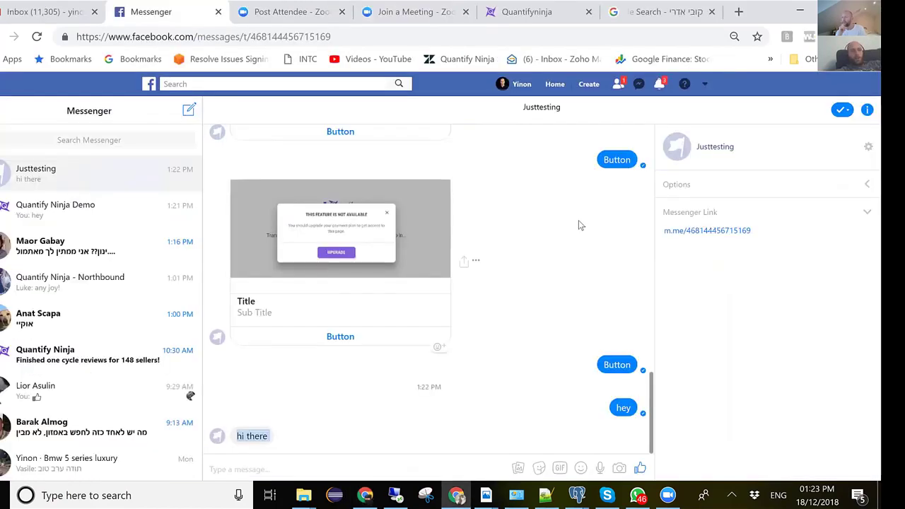
{"action": "left_click", "coordinate": [869, 148]}
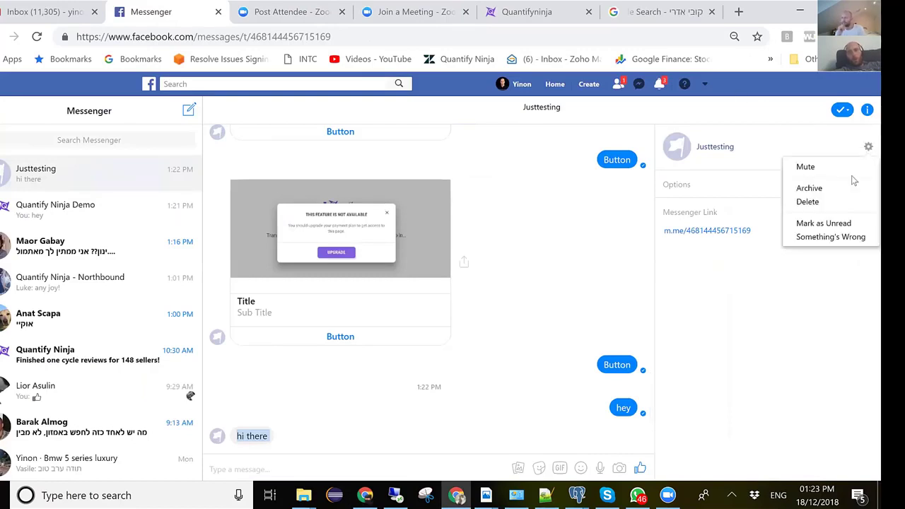
{"action": "left_click", "coordinate": [823, 205]}
{"action": "left_click", "coordinate": [468, 242]}
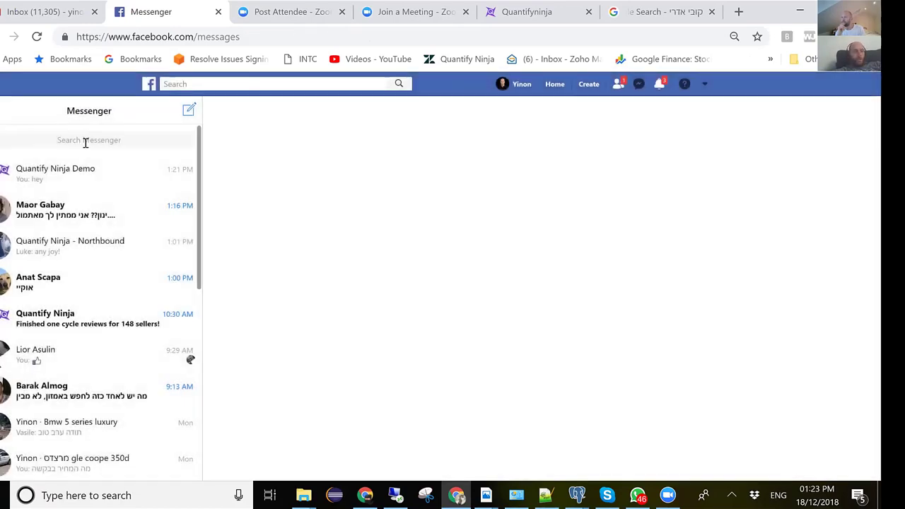
Step: Search Messenger for "just", open the Justtesting page and start its conversation with Get Started
{"action": "left_click", "coordinate": [85, 141]}
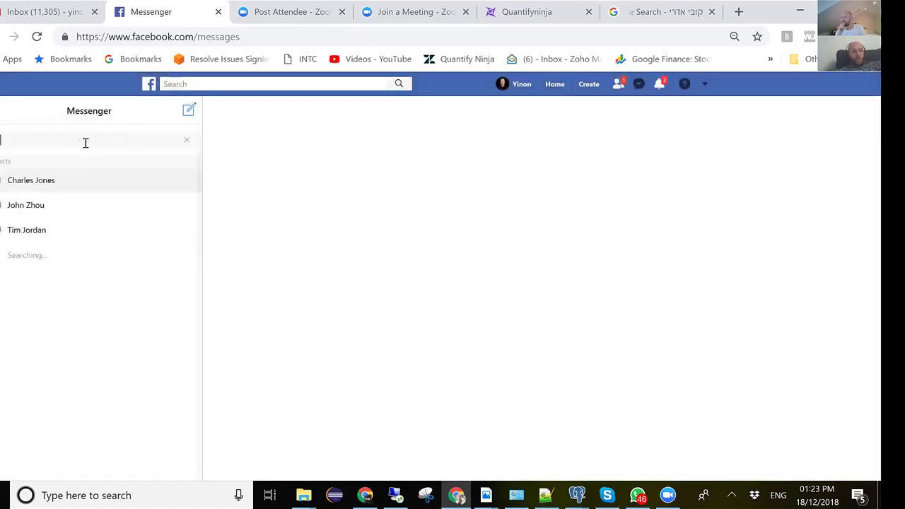
{"action": "type", "text": "just"}
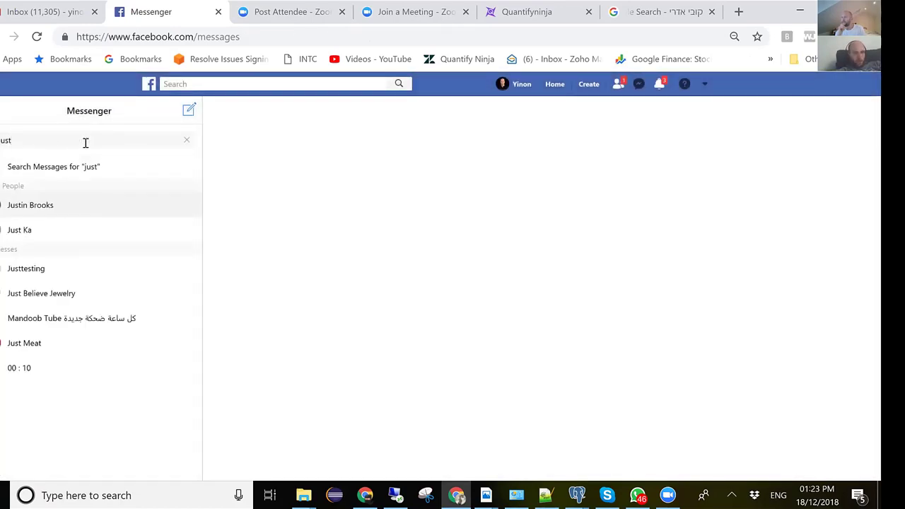
{"action": "left_click", "coordinate": [37, 268]}
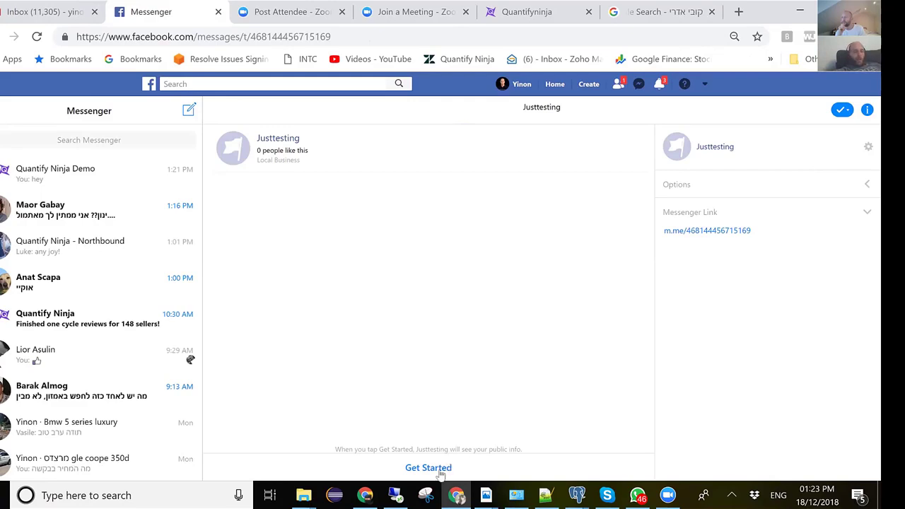
{"action": "left_click", "coordinate": [432, 468]}
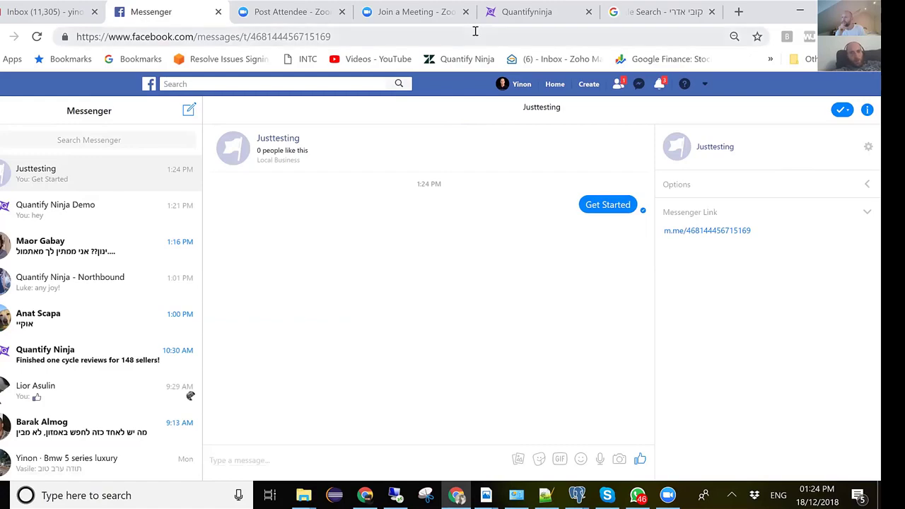
Step: Switch to Quantify Ninja, save the conversation and change its trigger to Payload
{"action": "key", "text": "alt+Tab"}
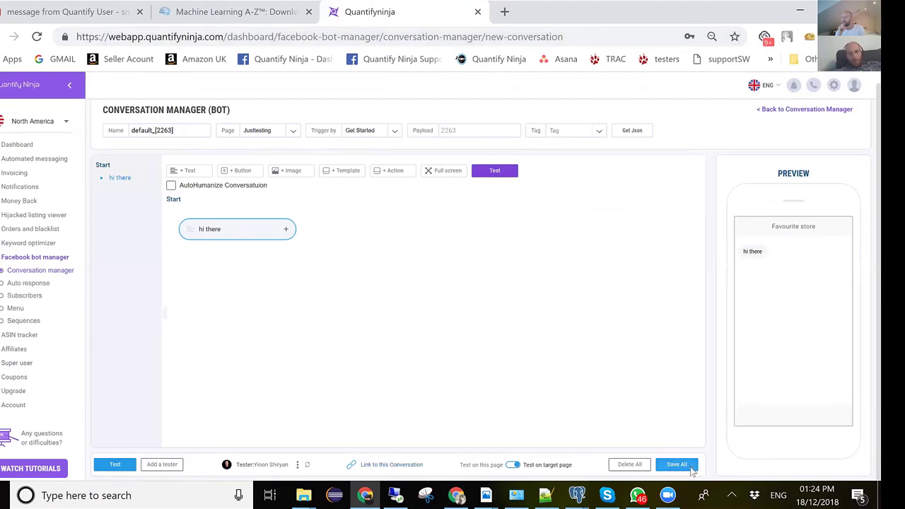
{"action": "key", "text": "alt+Tab"}
{"action": "key", "text": "alt+Tab"}
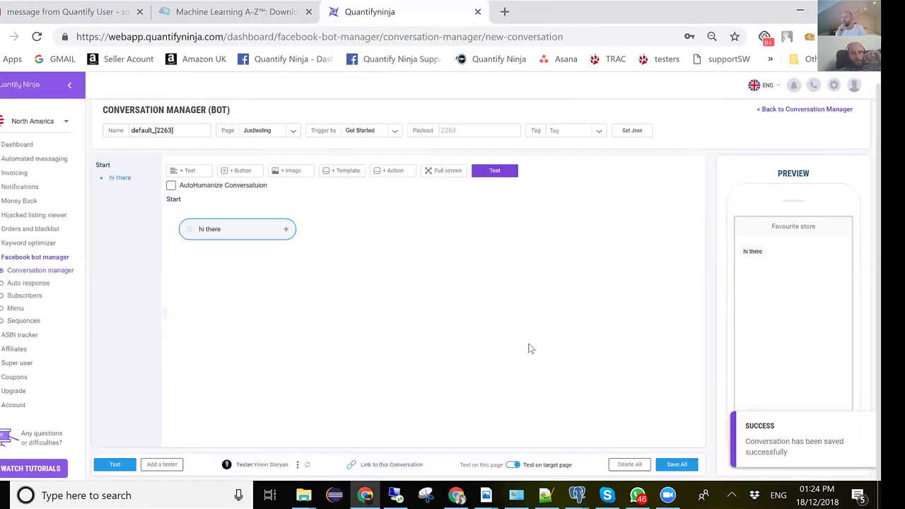
{"action": "left_click", "coordinate": [395, 135]}
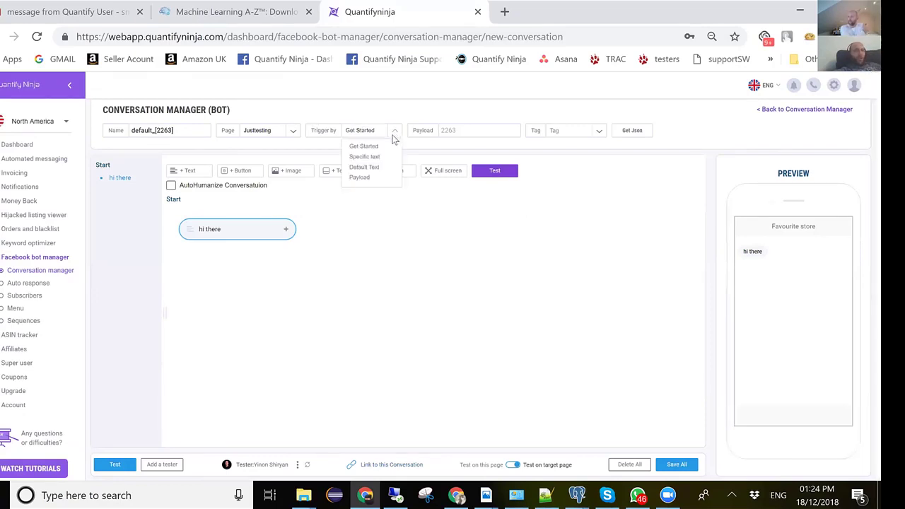
{"action": "left_click", "coordinate": [371, 179]}
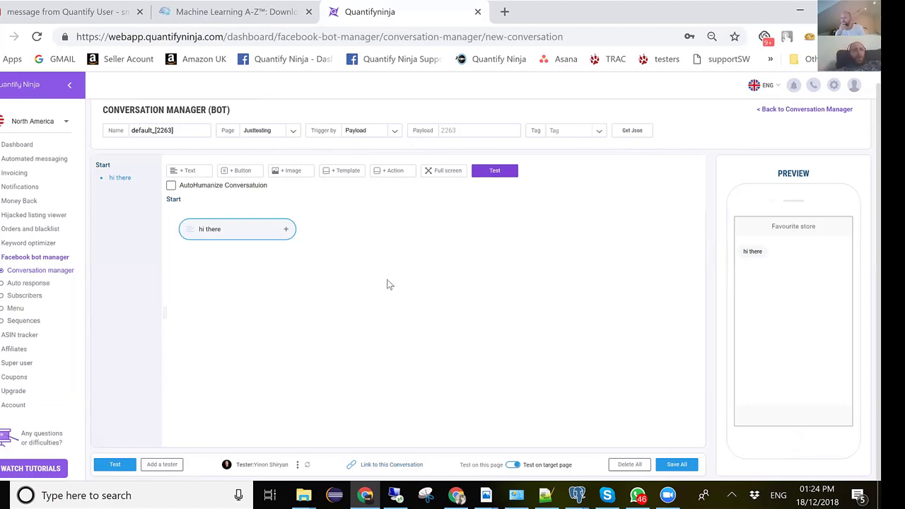
Step: Generate the conversation's JSON code and copy it to the clipboard
{"action": "left_click", "coordinate": [633, 132]}
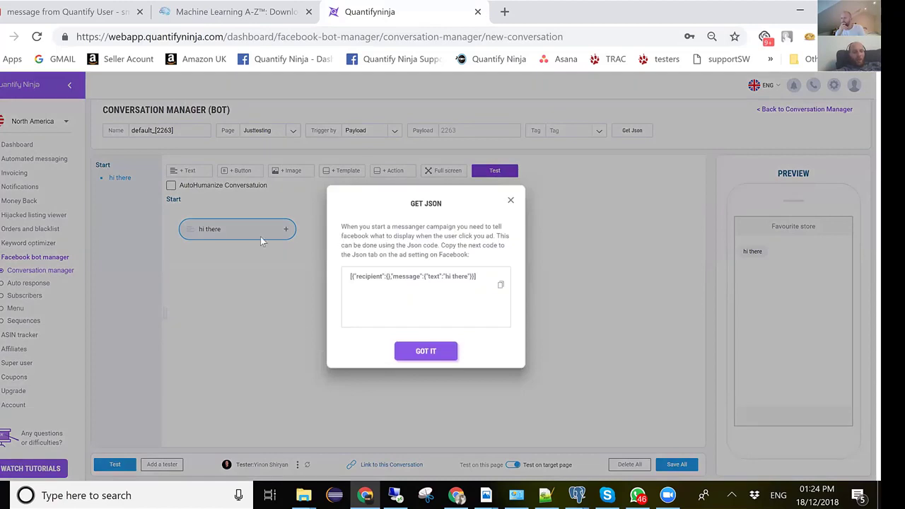
{"action": "triple_click", "coordinate": [425, 278]}
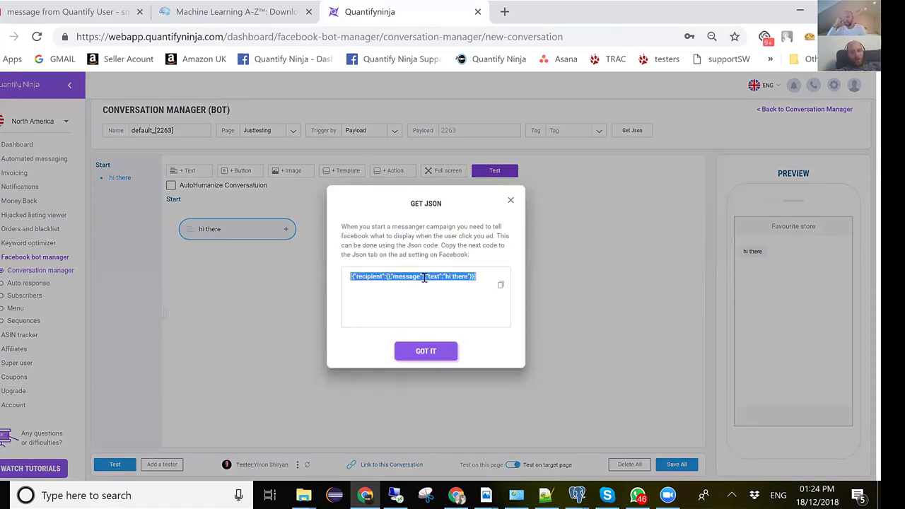
{"action": "left_click", "coordinate": [501, 287]}
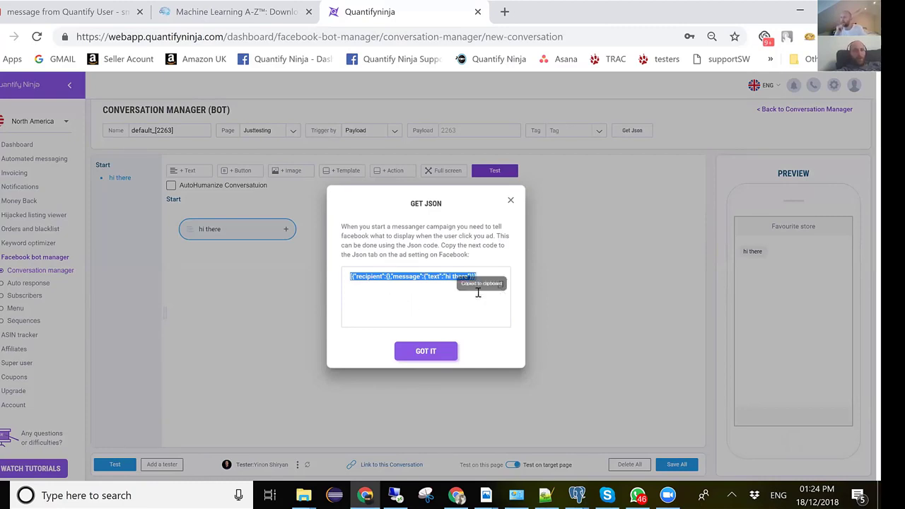
{"action": "left_click", "coordinate": [427, 352]}
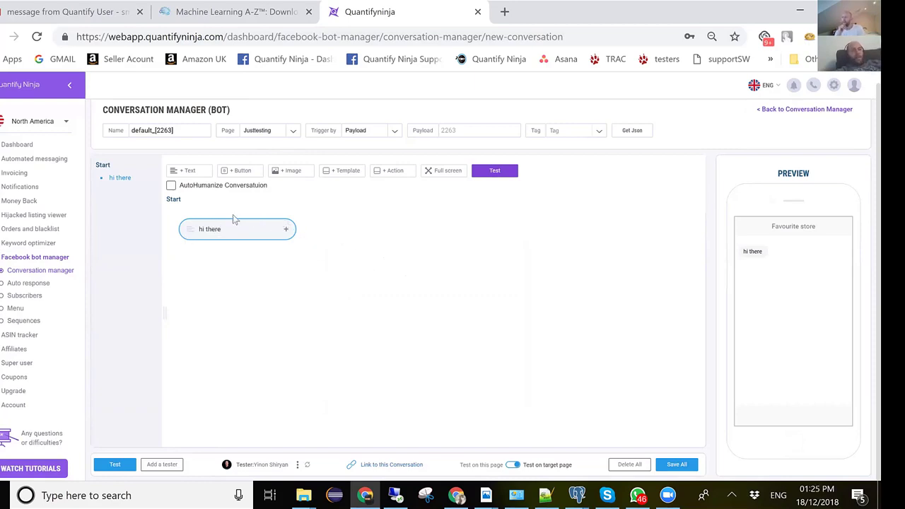
Step: Show the conversation editor in full screen and insert the Buyer first name variable into the "hi there" text block
{"action": "left_click", "coordinate": [447, 176]}
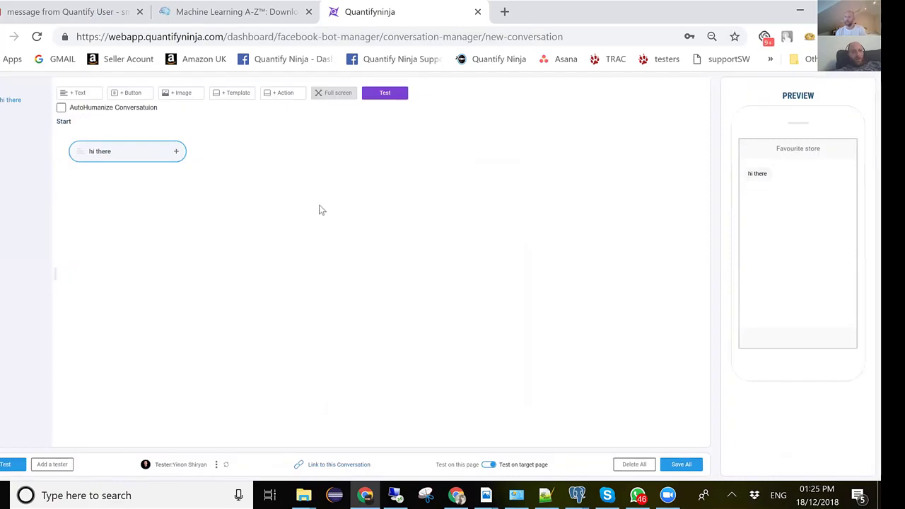
{"action": "left_click", "coordinate": [178, 155]}
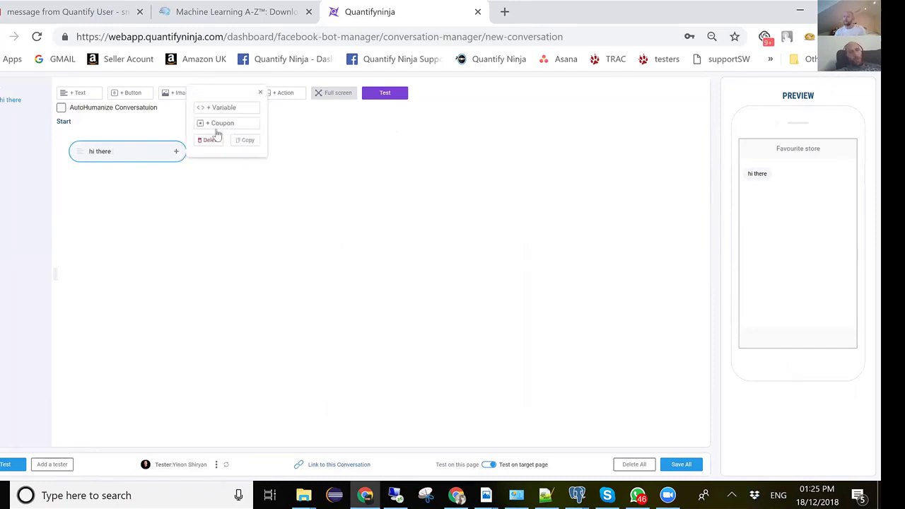
{"action": "left_click", "coordinate": [233, 108]}
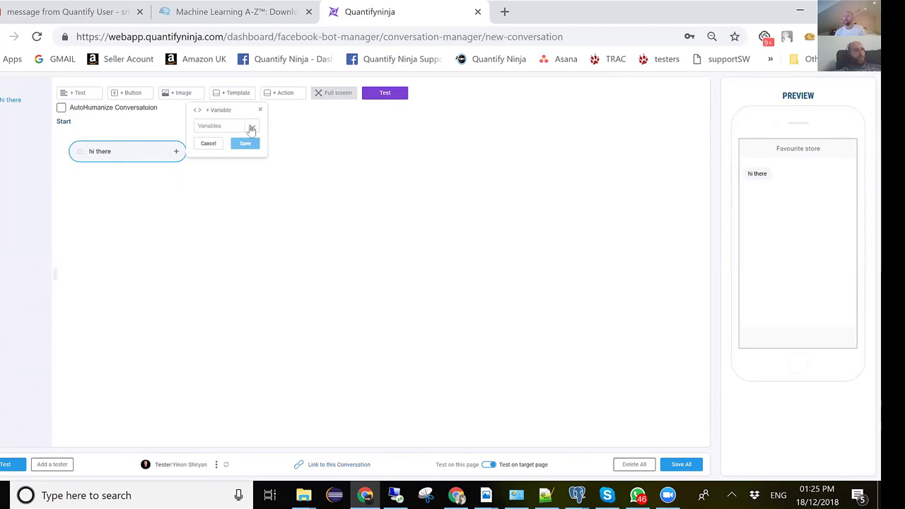
{"action": "left_click", "coordinate": [251, 128]}
{"action": "left_click", "coordinate": [225, 141]}
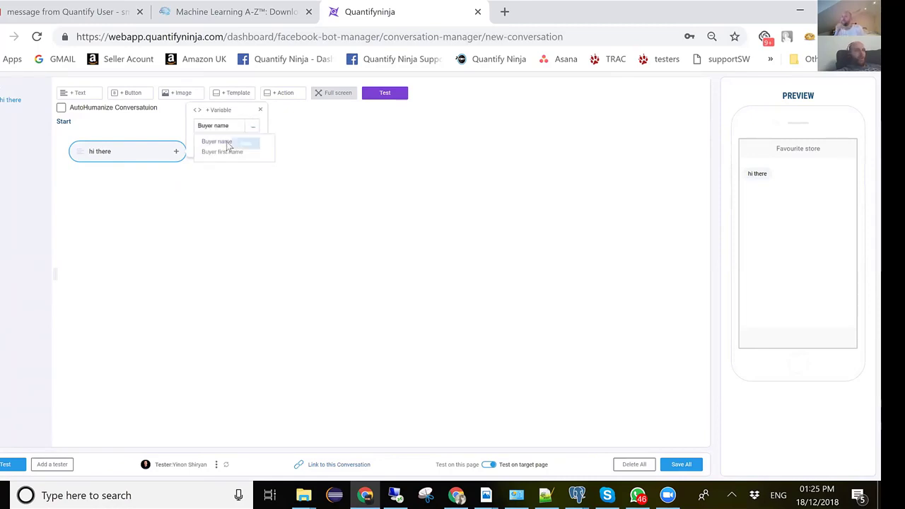
{"action": "left_click", "coordinate": [254, 127]}
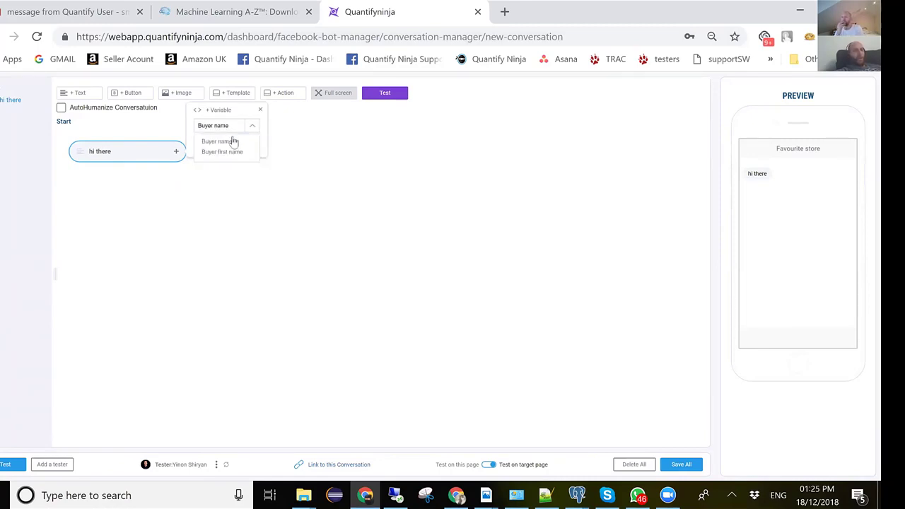
{"action": "left_click", "coordinate": [226, 150]}
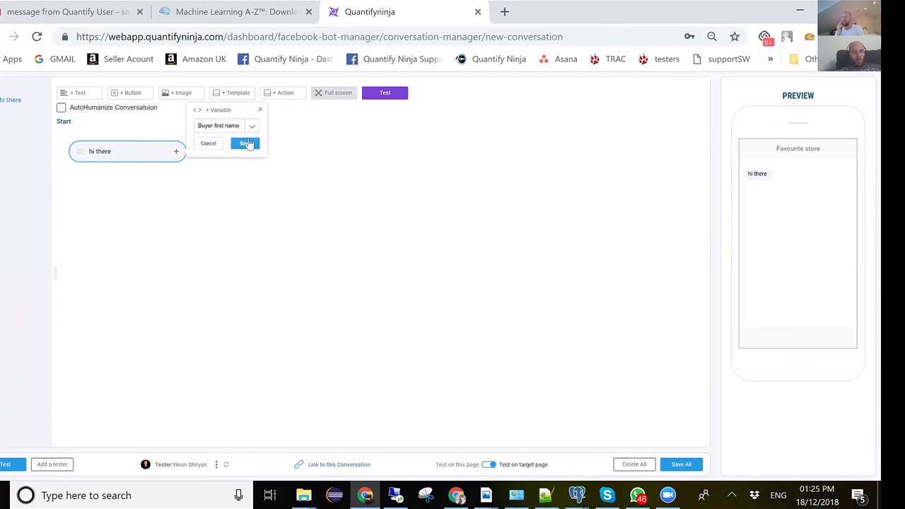
{"action": "left_click", "coordinate": [244, 143]}
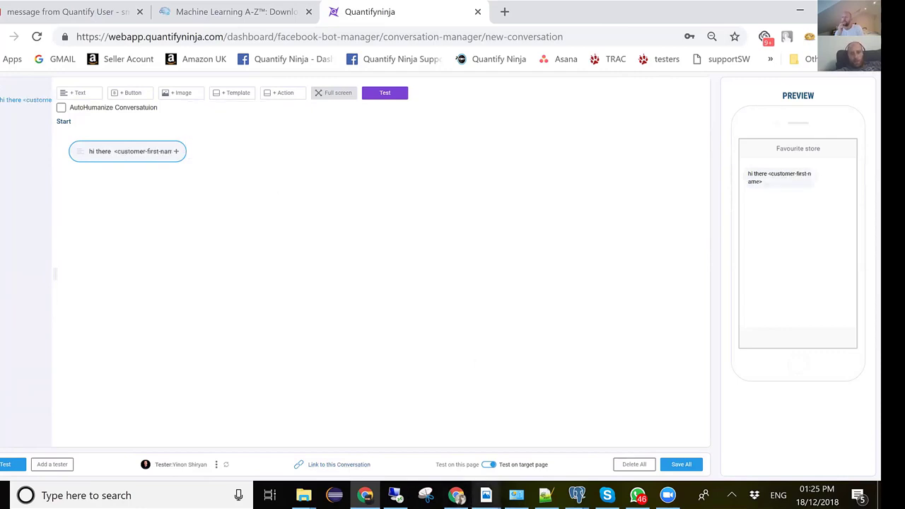
Step: Switch testing to this page and look at the wording and insert options of the greeting text block
{"action": "left_click", "coordinate": [488, 465]}
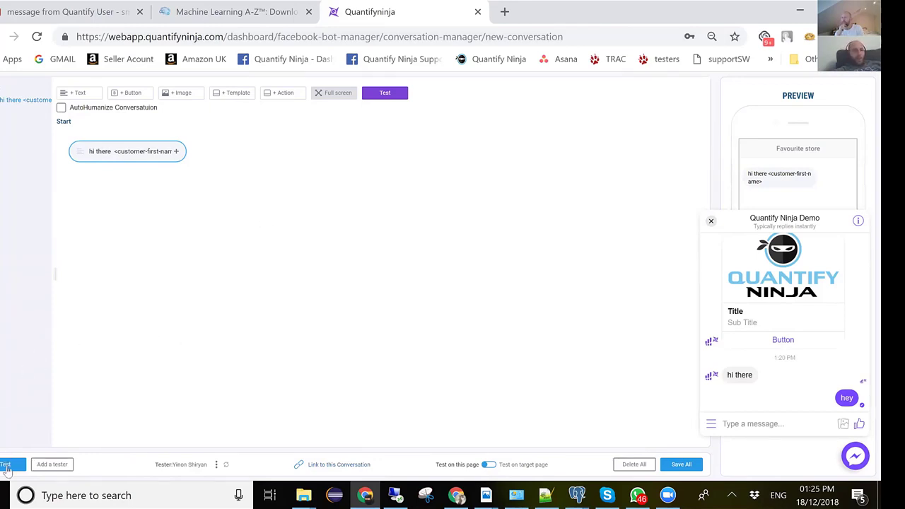
{"action": "double_click", "coordinate": [118, 153]}
{"action": "double_click", "coordinate": [106, 151]}
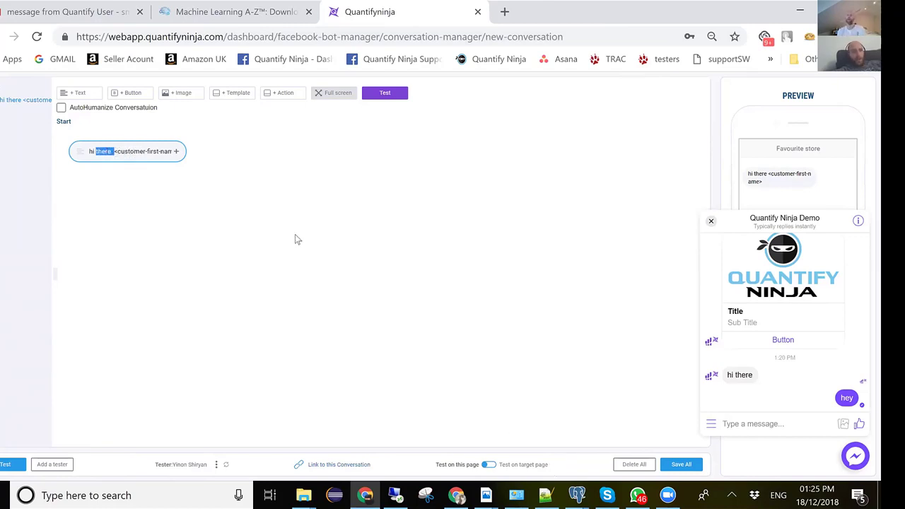
{"action": "double_click", "coordinate": [166, 152]}
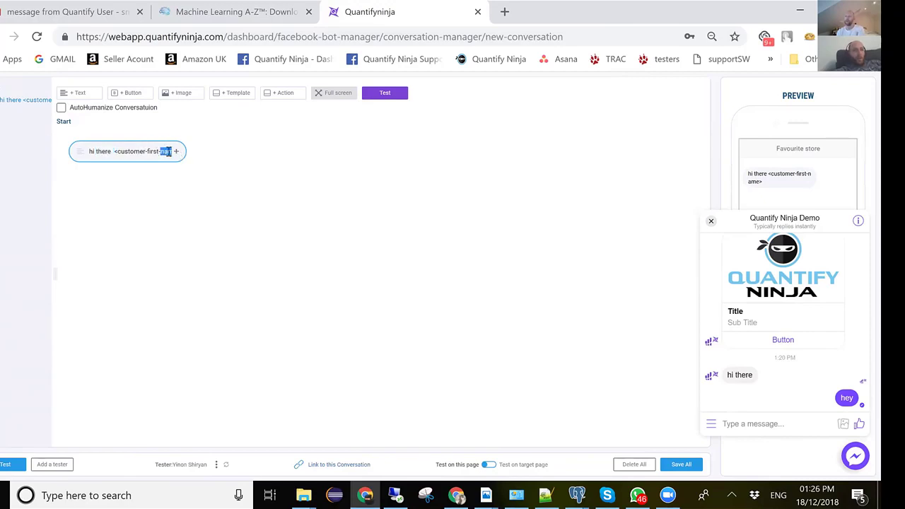
{"action": "left_click", "coordinate": [176, 153]}
{"action": "left_click", "coordinate": [177, 156]}
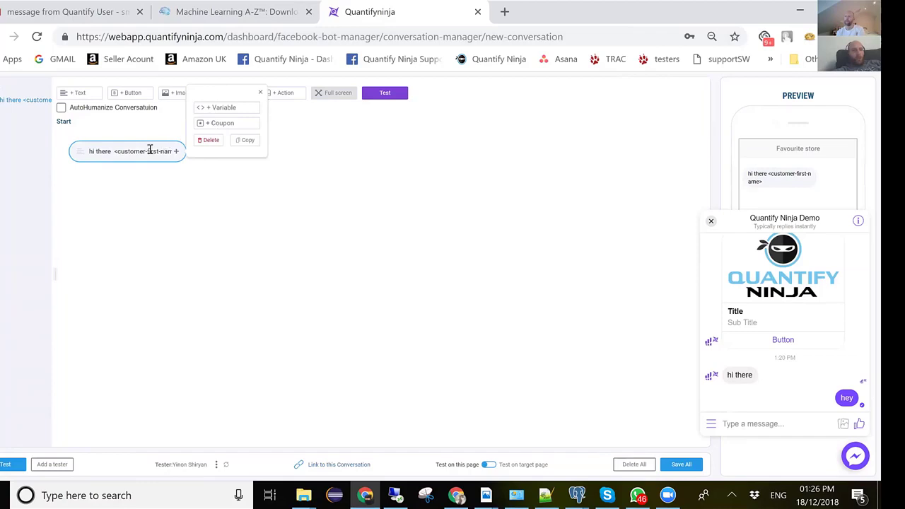
{"action": "left_click", "coordinate": [121, 153]}
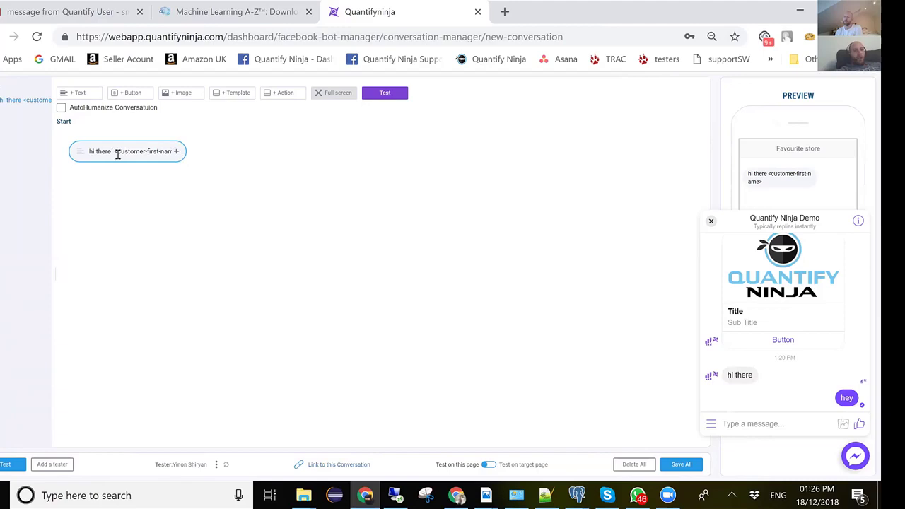
Step: Delete the greeting text block and add a new text block reading "hi there"
{"action": "left_click", "coordinate": [177, 154]}
{"action": "left_click", "coordinate": [206, 140]}
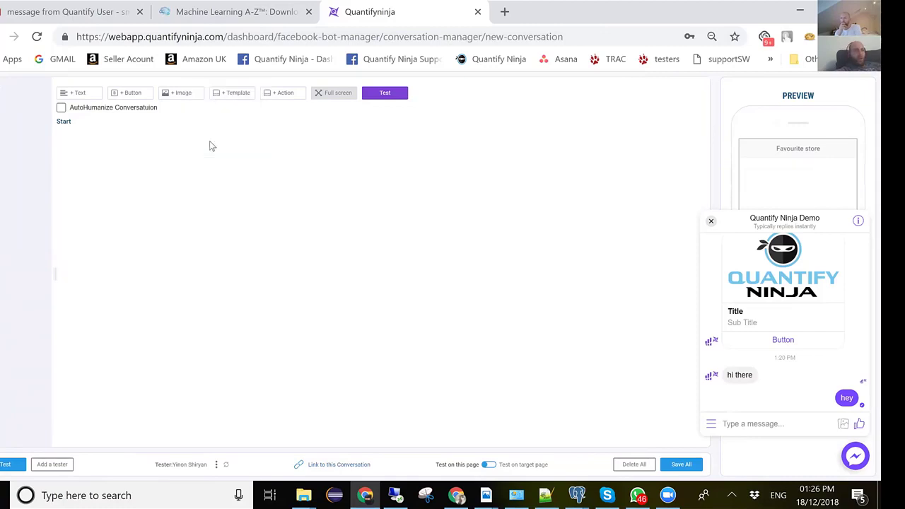
{"action": "left_click", "coordinate": [78, 93]}
{"action": "left_click", "coordinate": [127, 150]}
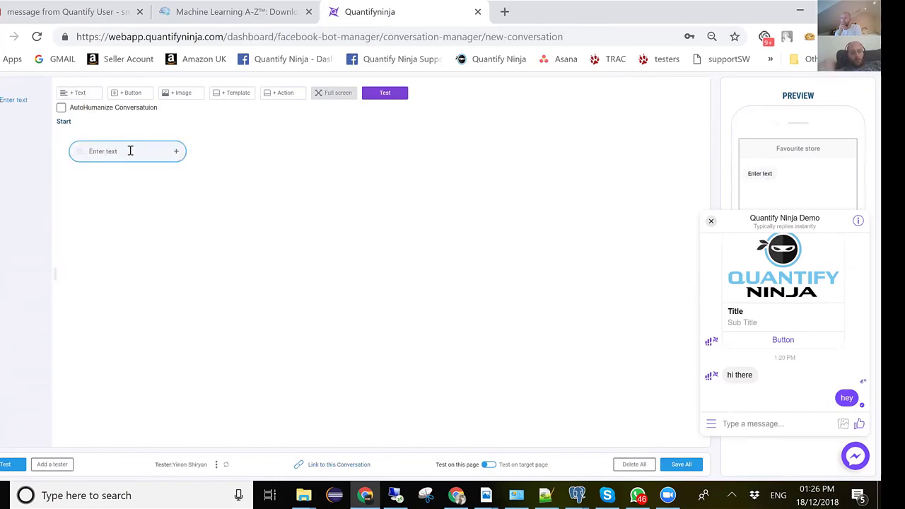
{"action": "type", "text": "h"}
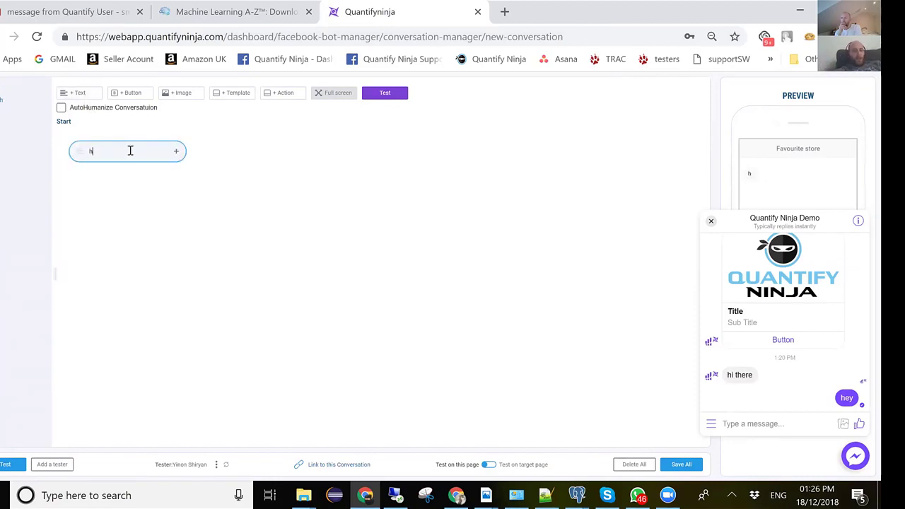
{"action": "type", "text": "i ther"}
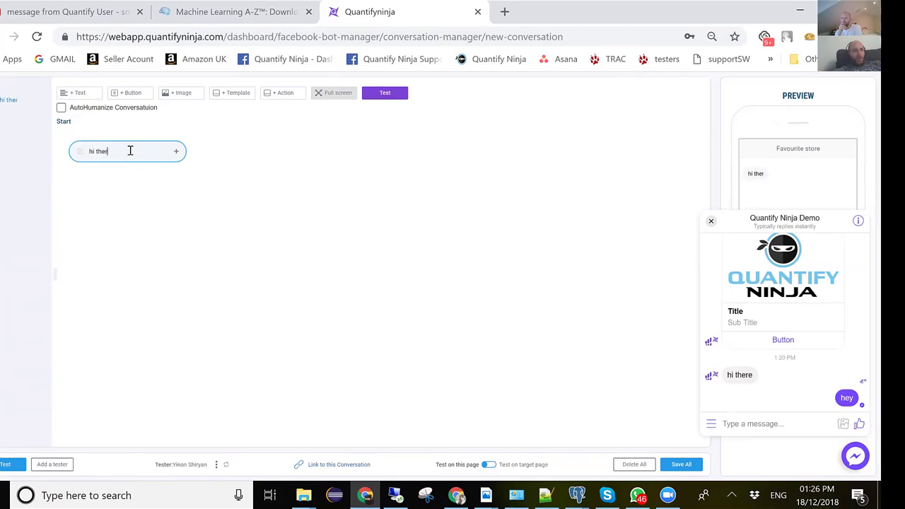
{"action": "type", "text": "e"}
Step: Add two buttons below the "hi there" text and label them "good" and "bad"
{"action": "left_click", "coordinate": [131, 93]}
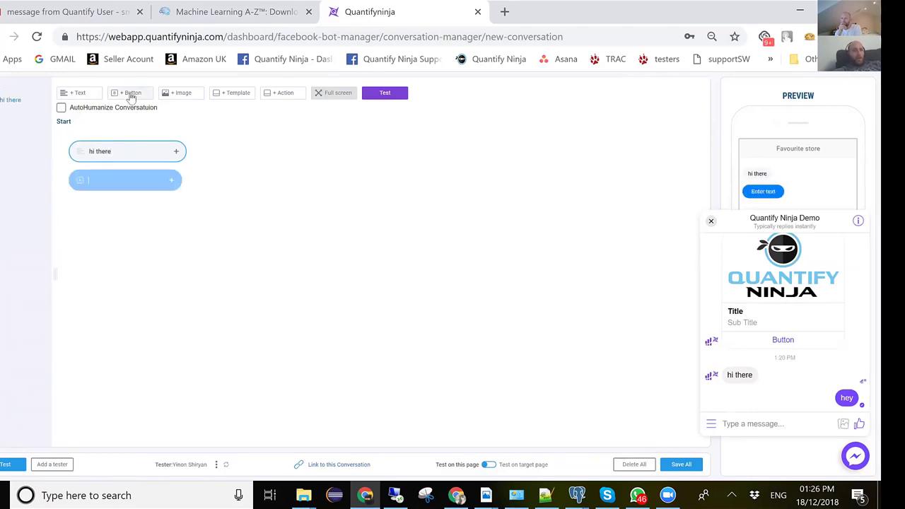
{"action": "left_click", "coordinate": [125, 179]}
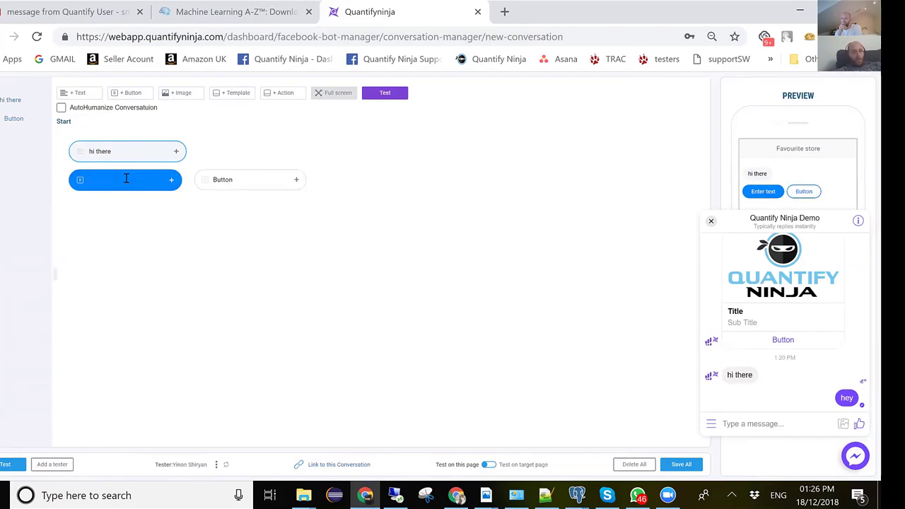
{"action": "type", "text": "good"}
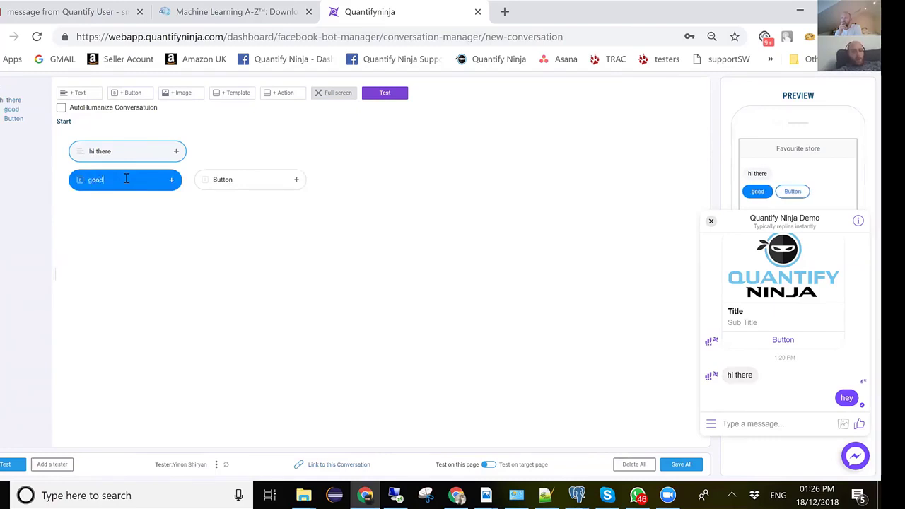
{"action": "left_click", "coordinate": [245, 179]}
{"action": "type", "text": "bad"}
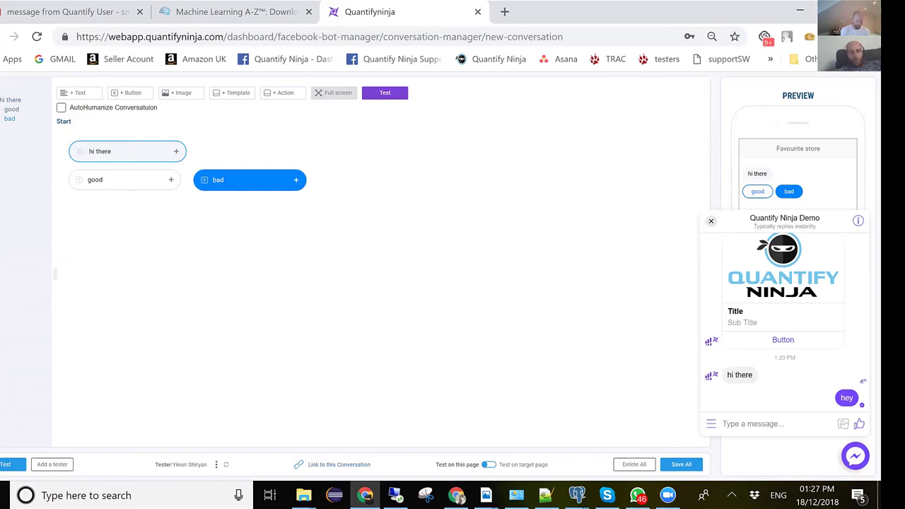
Step: Save the conversation and open its direct link in Messenger
{"action": "left_click", "coordinate": [677, 465]}
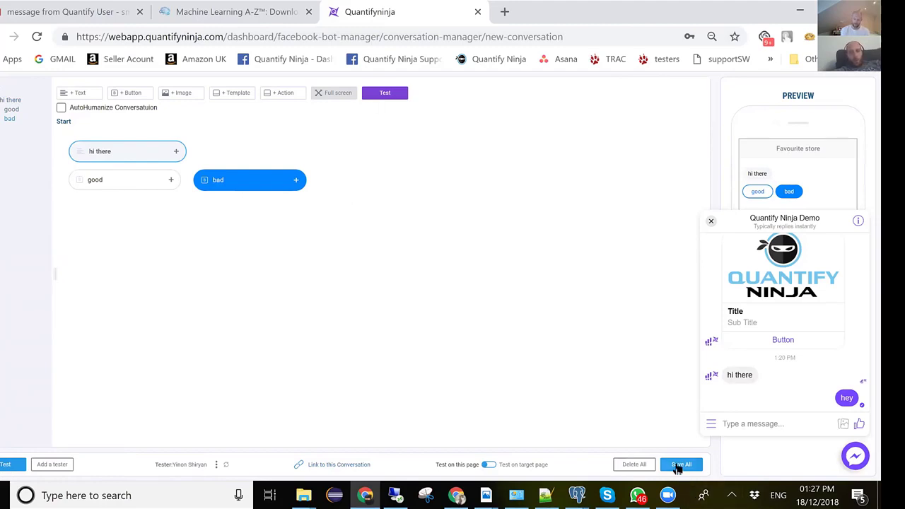
{"action": "left_click", "coordinate": [342, 464]}
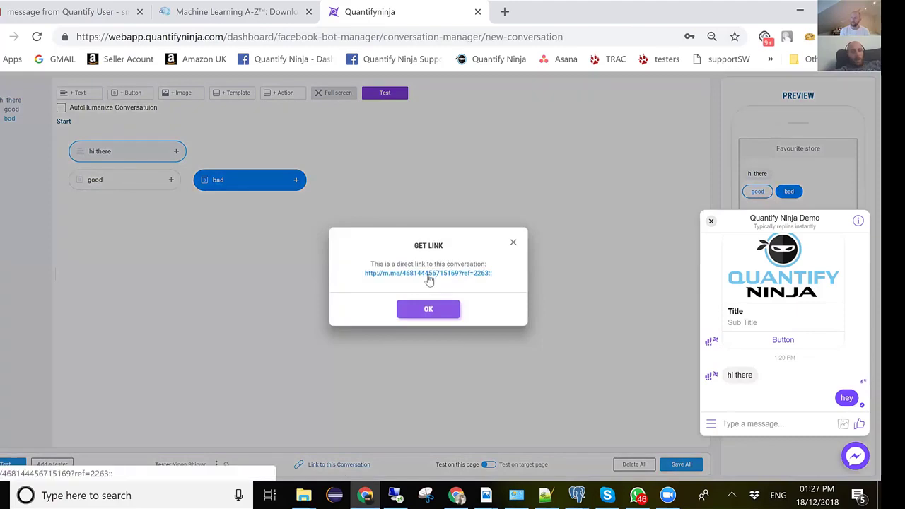
{"action": "left_click", "coordinate": [430, 275]}
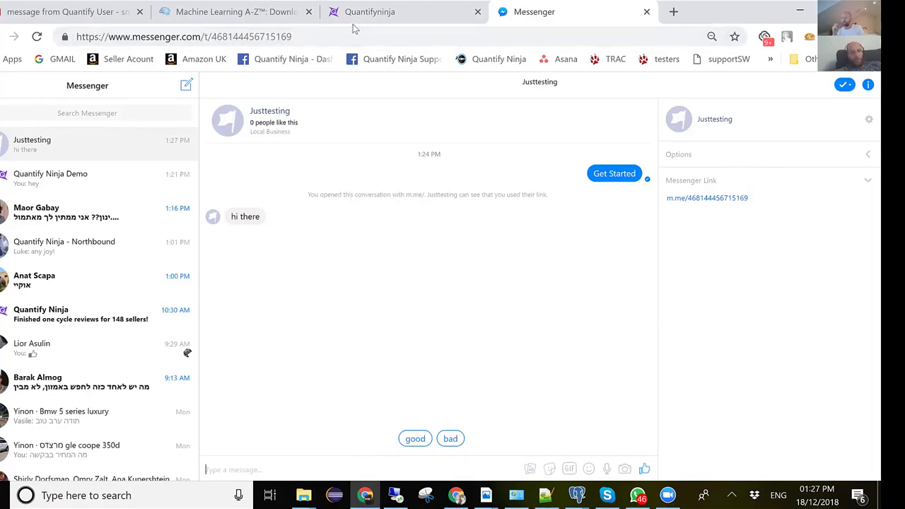
{"action": "key", "text": "alt+Tab"}
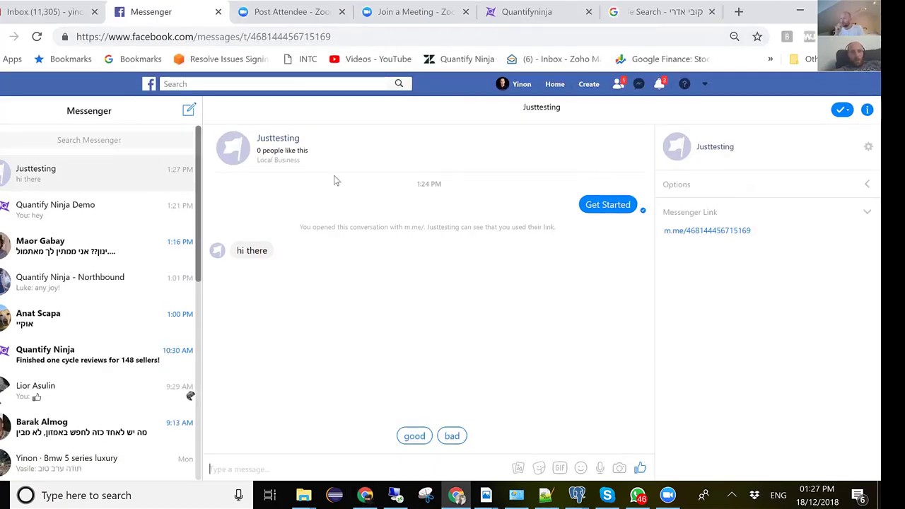
{"action": "key", "text": "alt+Tab"}
{"action": "key", "text": "alt+Tab"}
{"action": "key", "text": "Tab"}
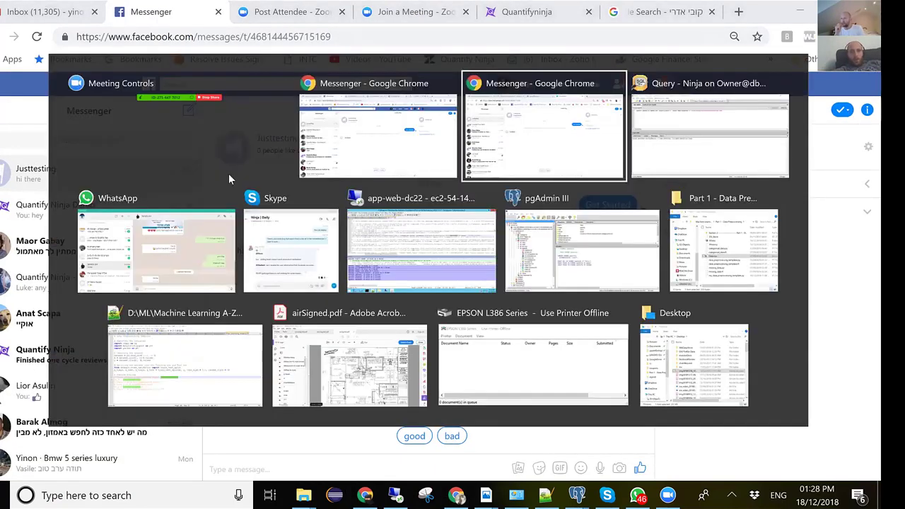
{"action": "key", "text": "alt+Tab"}
{"action": "key", "text": "Tab"}
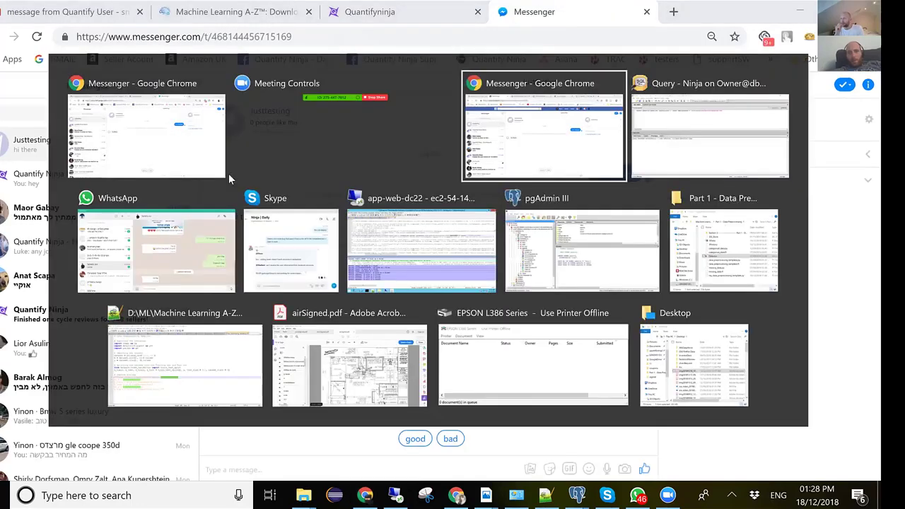
{"action": "key", "text": "alt+Tab"}
{"action": "key", "text": "alt+shift+Tab"}
{"action": "key", "text": "alt+shift+Tab"}
{"action": "key", "text": "alt+shift+Tab"}
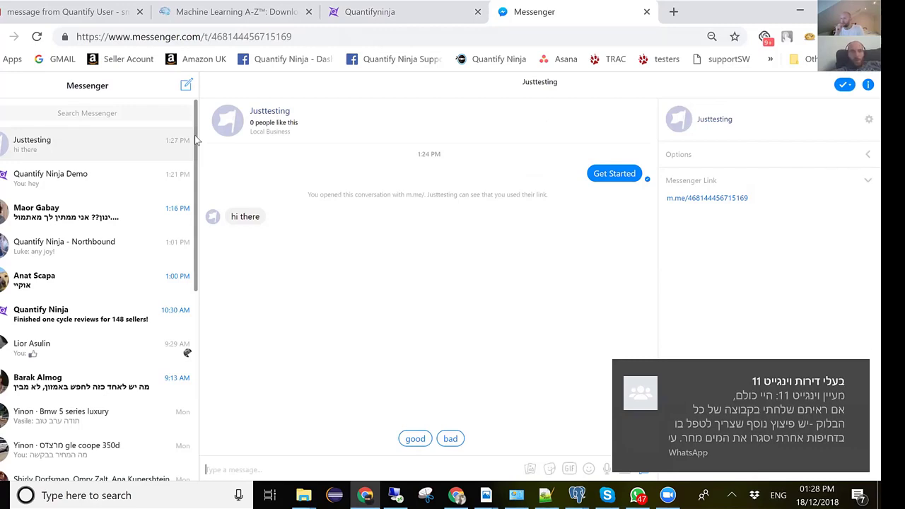
{"action": "key", "text": "alt+Tab"}
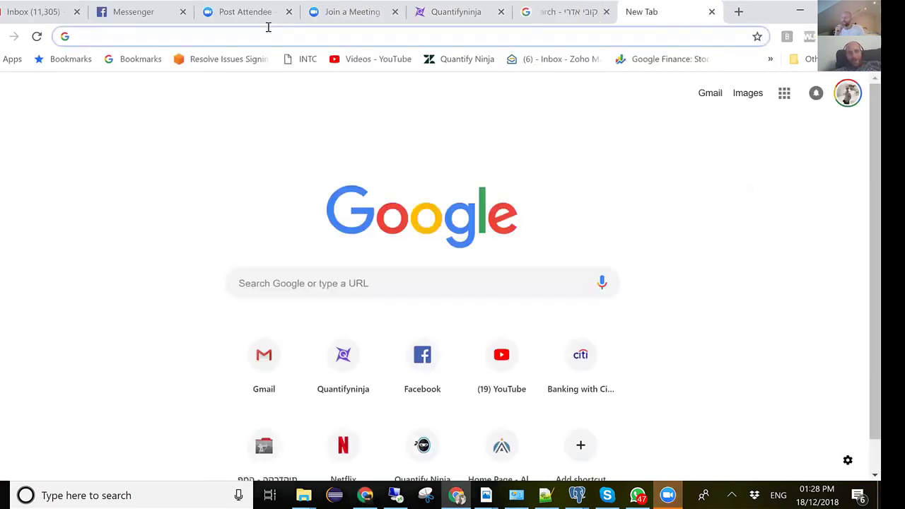
{"action": "left_click", "coordinate": [435, 24]}
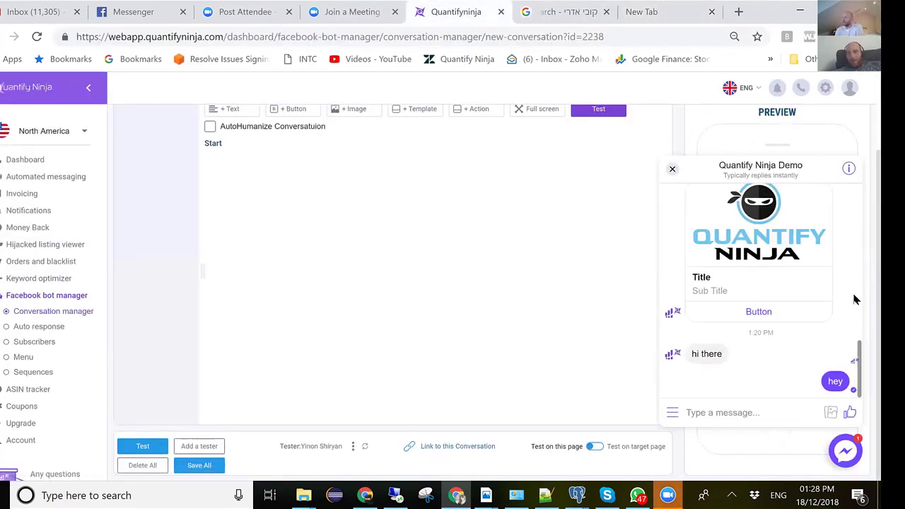
{"action": "left_click", "coordinate": [673, 170]}
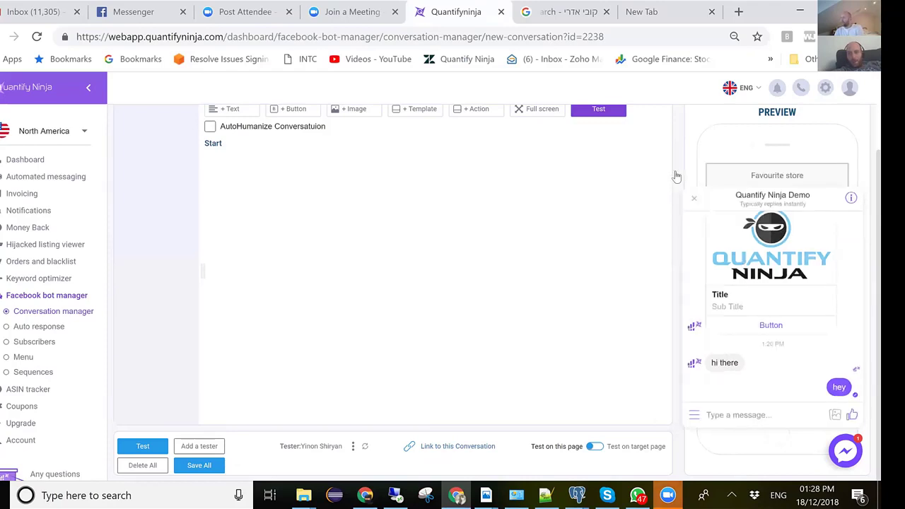
{"action": "left_click", "coordinate": [848, 453]}
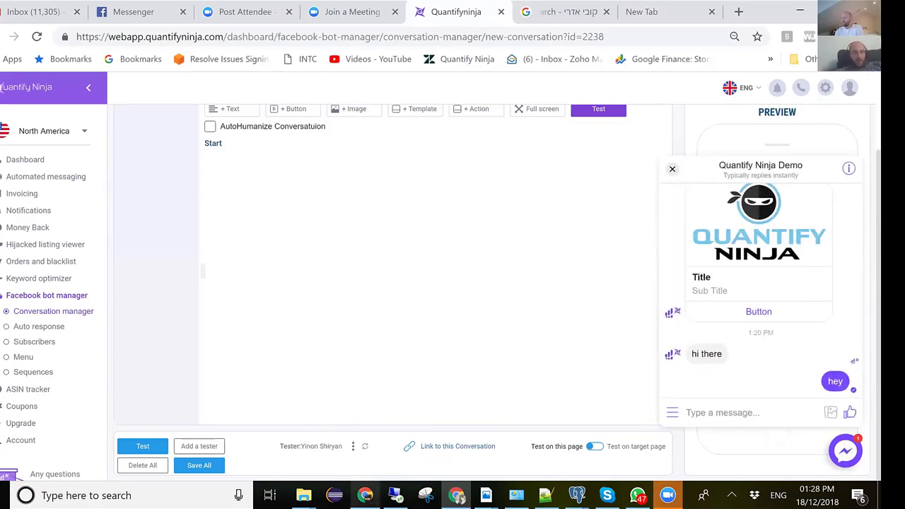
{"action": "mouse_move", "coordinate": [366, 497]}
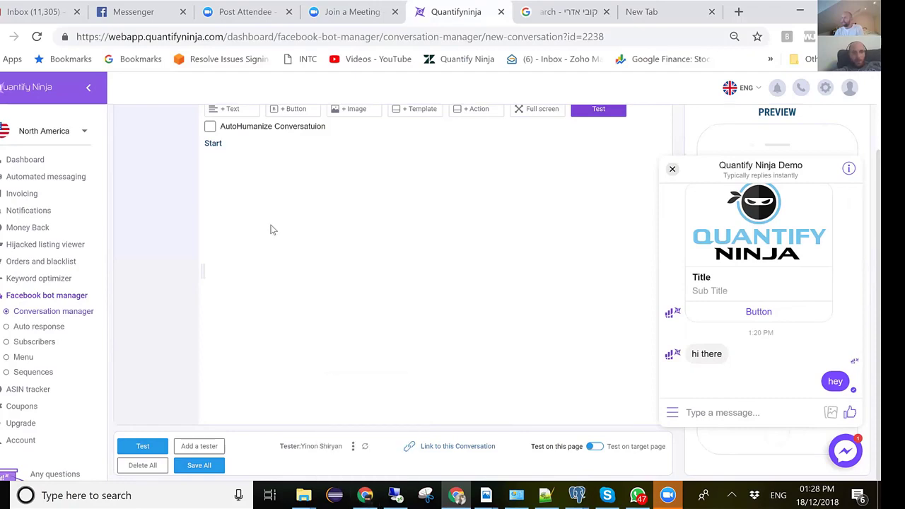
{"action": "scroll", "coordinate": [276, 255], "scroll_direction": "up", "scroll_amount": 2}
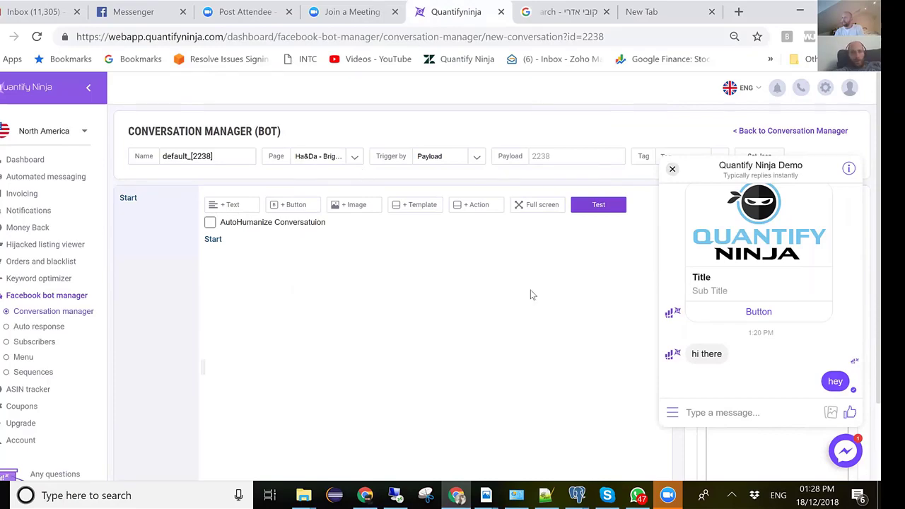
Step: Return to the Quantify Ninja conversation containing "hi there", maximize its browser window and close the direct link dialog
{"action": "key", "text": "alt+Tab"}
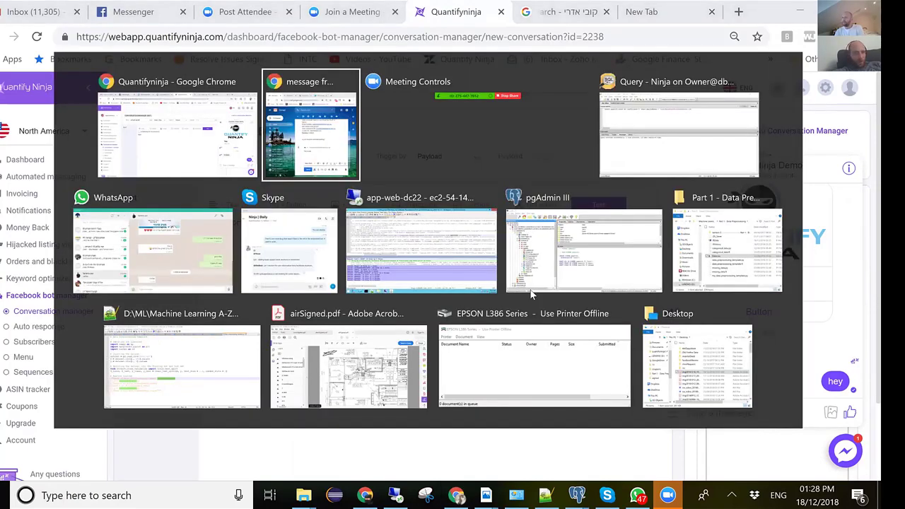
{"action": "key", "text": "Tab"}
{"action": "key", "text": "shift+Tab"}
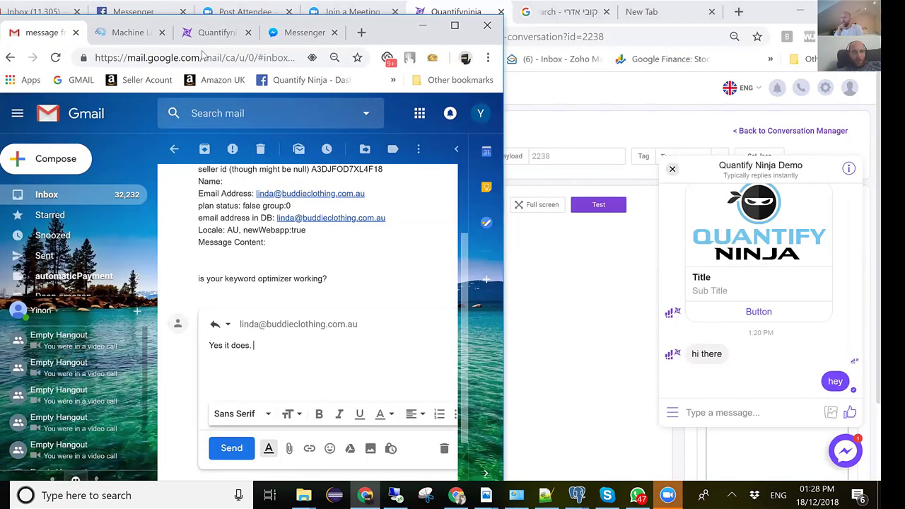
{"action": "left_click", "coordinate": [142, 43]}
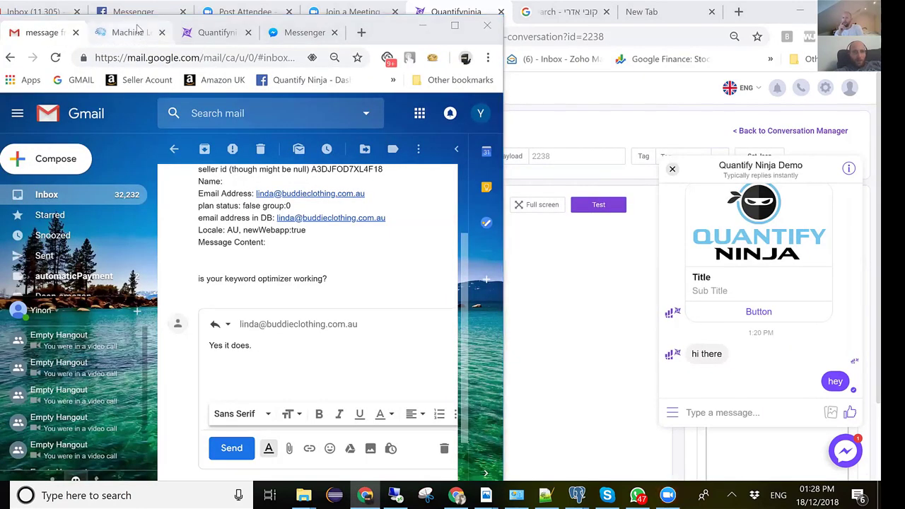
{"action": "left_click", "coordinate": [204, 36]}
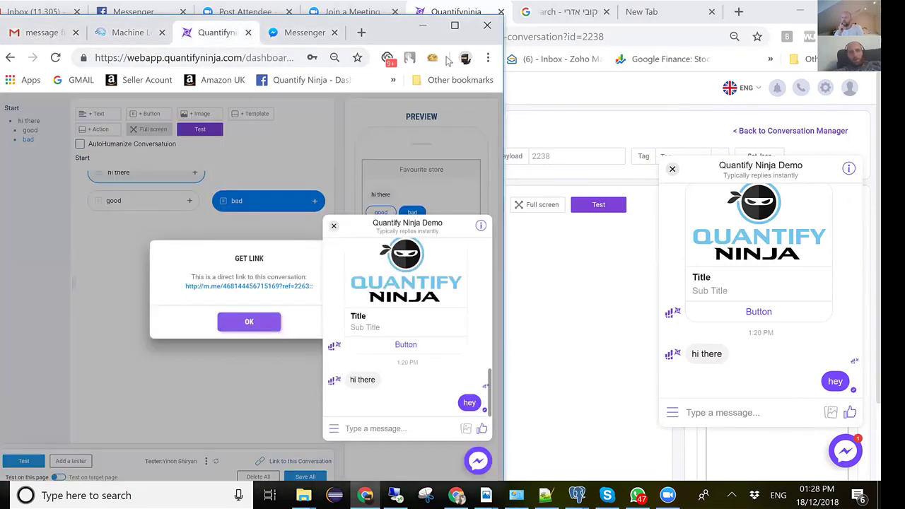
{"action": "left_click", "coordinate": [455, 27]}
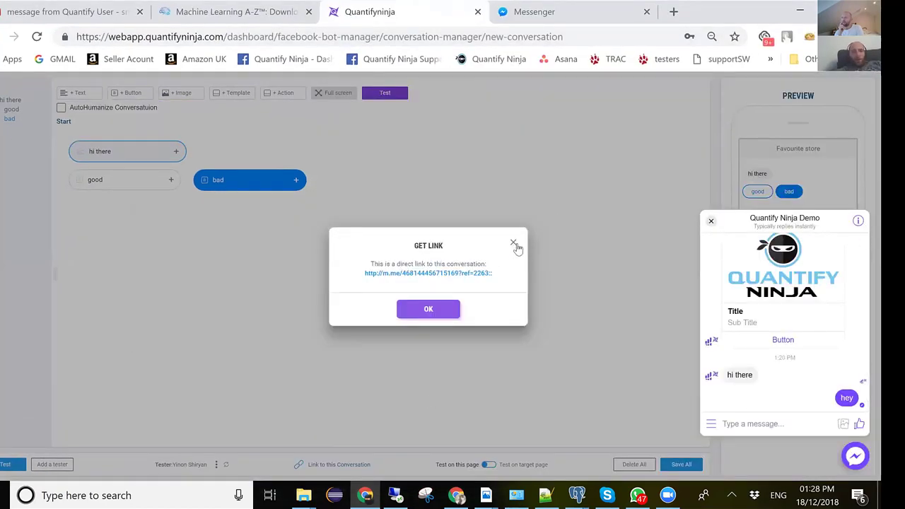
{"action": "left_click", "coordinate": [514, 244]}
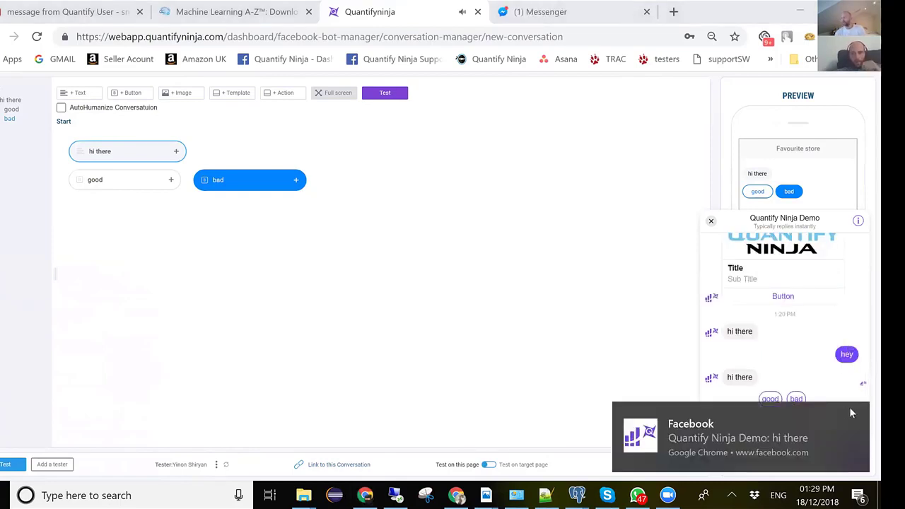
{"action": "left_click", "coordinate": [859, 418]}
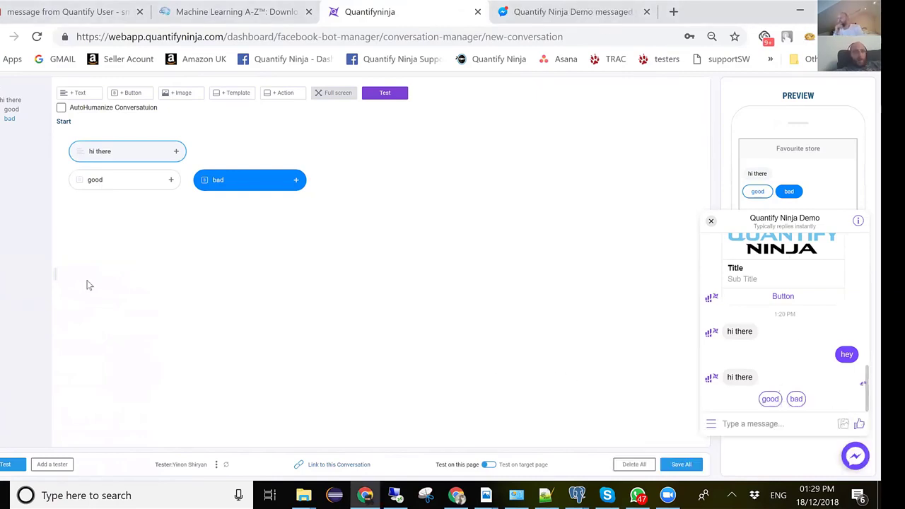
{"action": "left_click", "coordinate": [128, 183]}
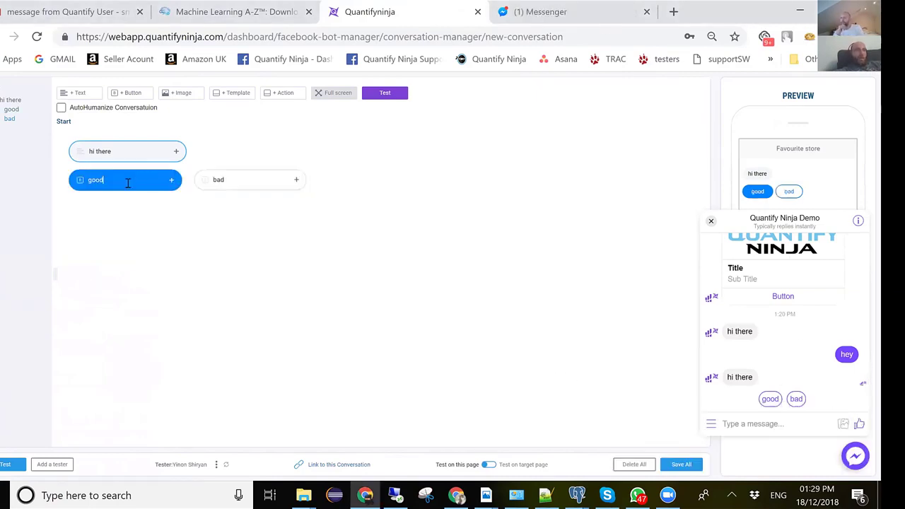
{"action": "left_click", "coordinate": [171, 182]}
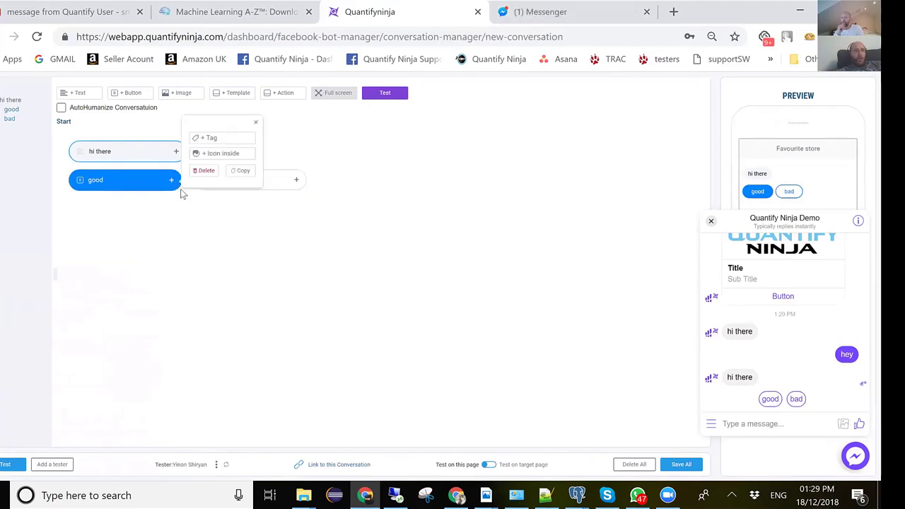
{"action": "left_click", "coordinate": [211, 138]}
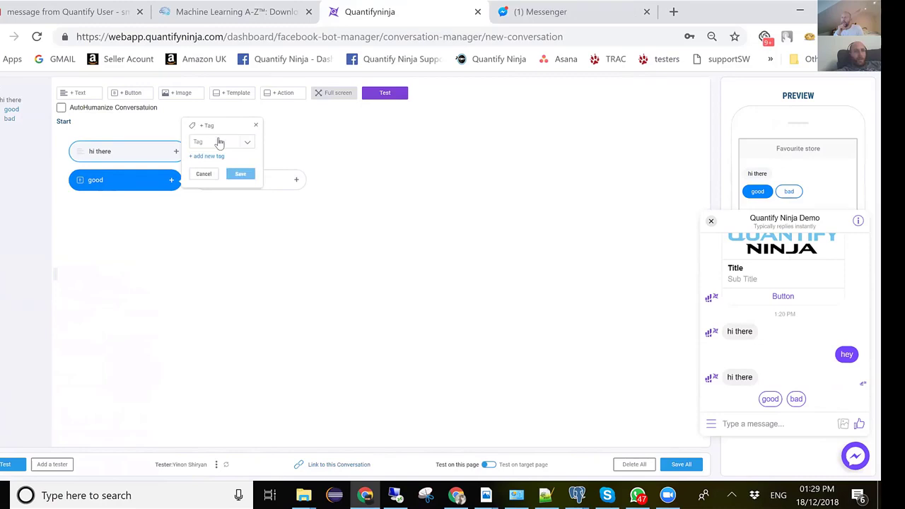
Step: Replace the "hi there" text with "Would you like a coupon code"
{"action": "left_click", "coordinate": [105, 157]}
{"action": "key", "text": "ctrl+a"}
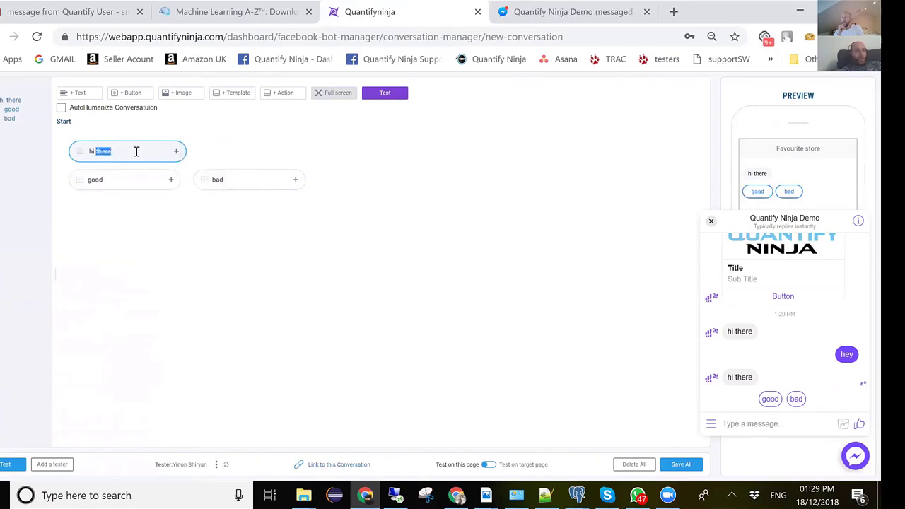
{"action": "type", "text": "Would yo"}
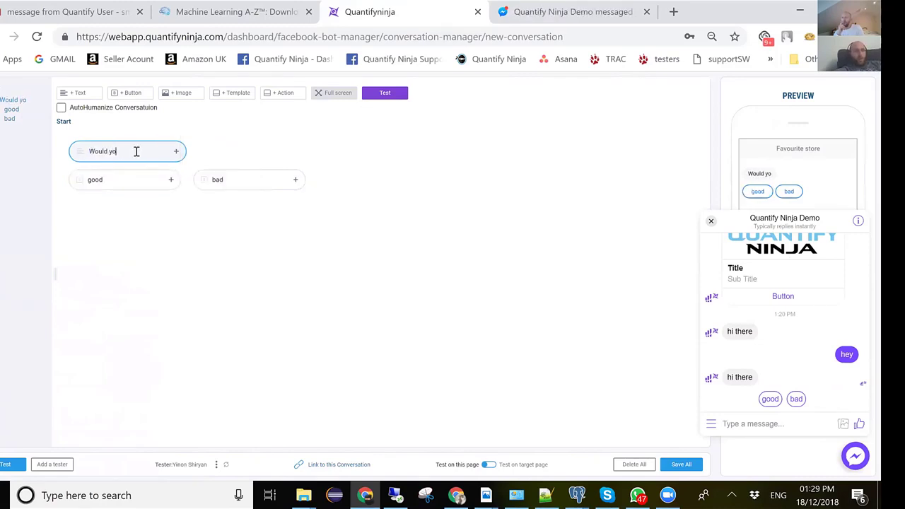
{"action": "type", "text": "u like a coupon"}
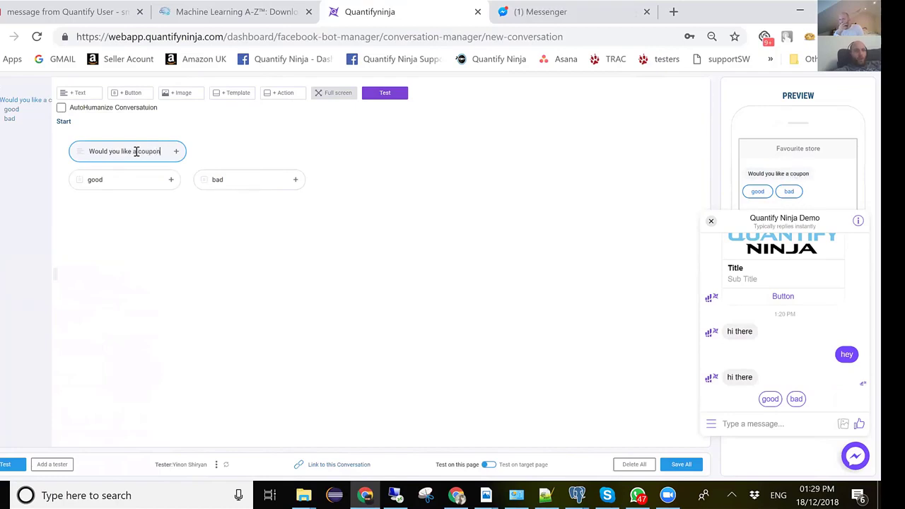
{"action": "type", "text": " code"}
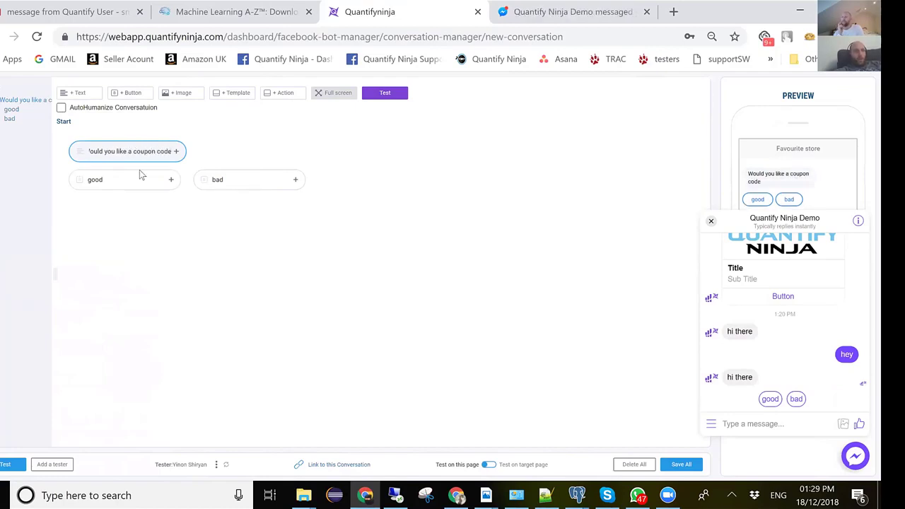
Step: Rename the "good" button below the coupon question to "yes"
{"action": "left_click", "coordinate": [140, 178]}
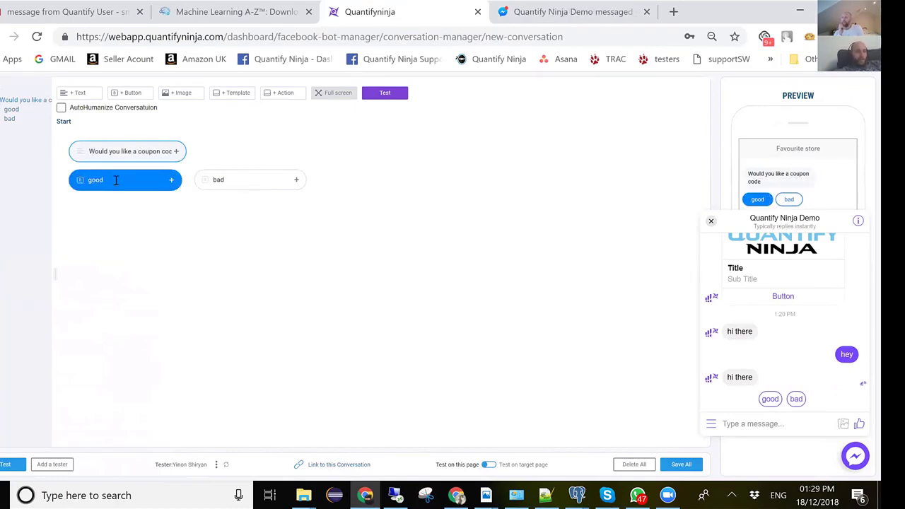
{"action": "double_click", "coordinate": [116, 179]}
{"action": "type", "text": "yes"}
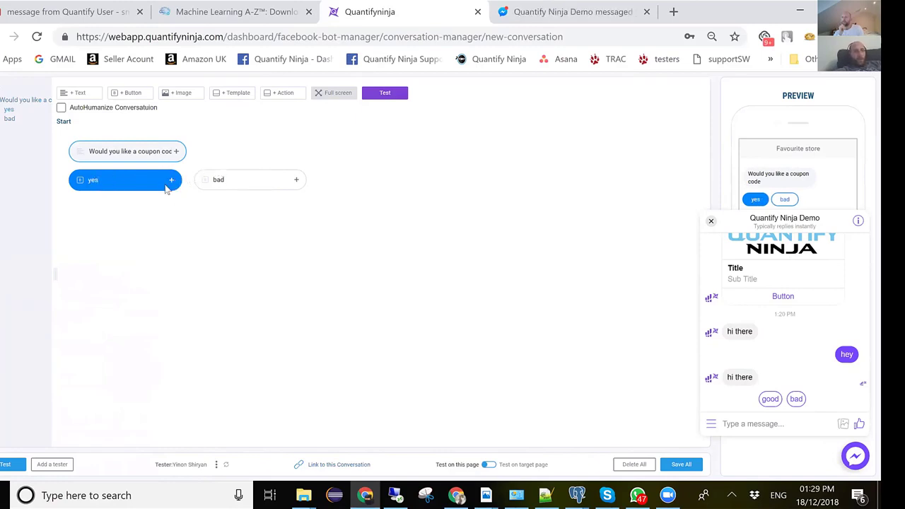
Step: Create a new tag made of a person's first name plus "tagged", assign it to the "yes" button and save the conversation
{"action": "left_click", "coordinate": [172, 181]}
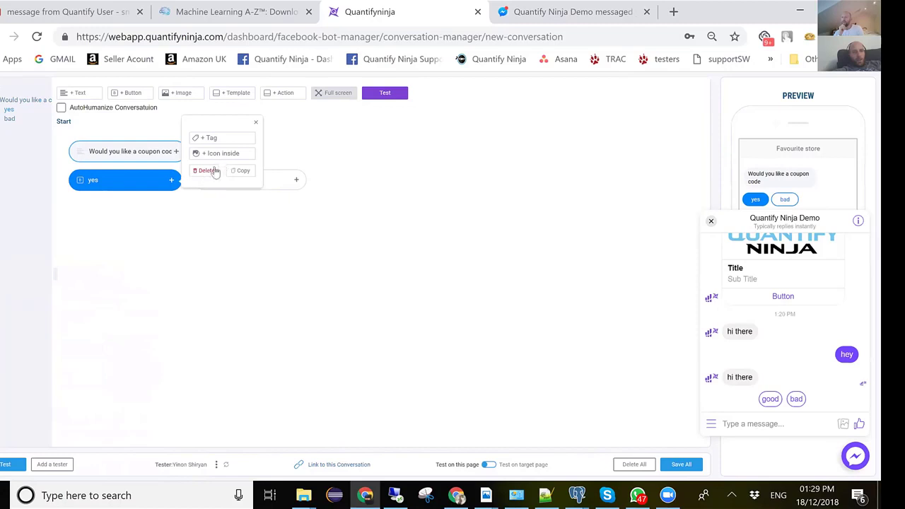
{"action": "left_click", "coordinate": [215, 139]}
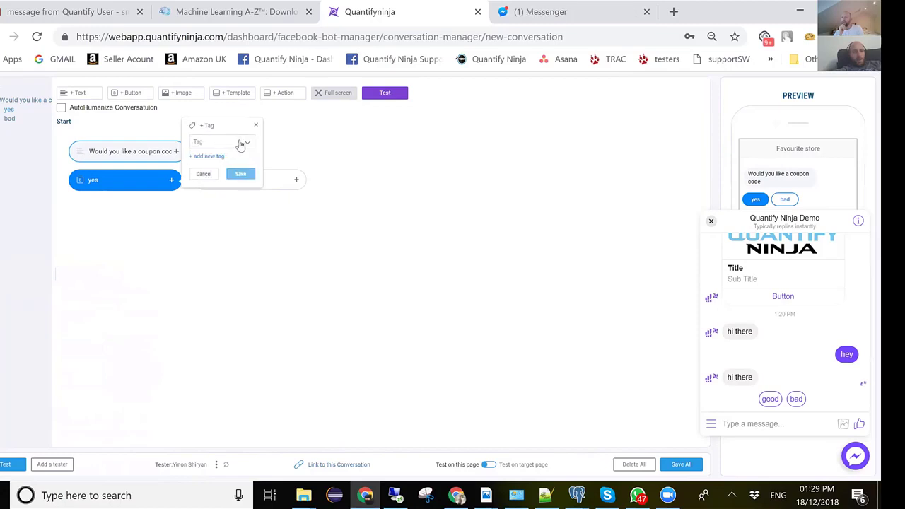
{"action": "left_click", "coordinate": [212, 157]}
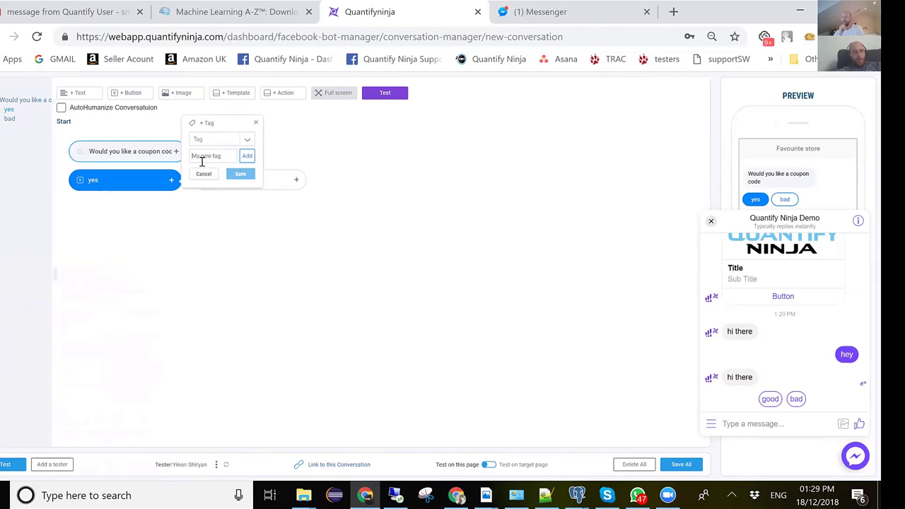
{"action": "type", "text": "i"}
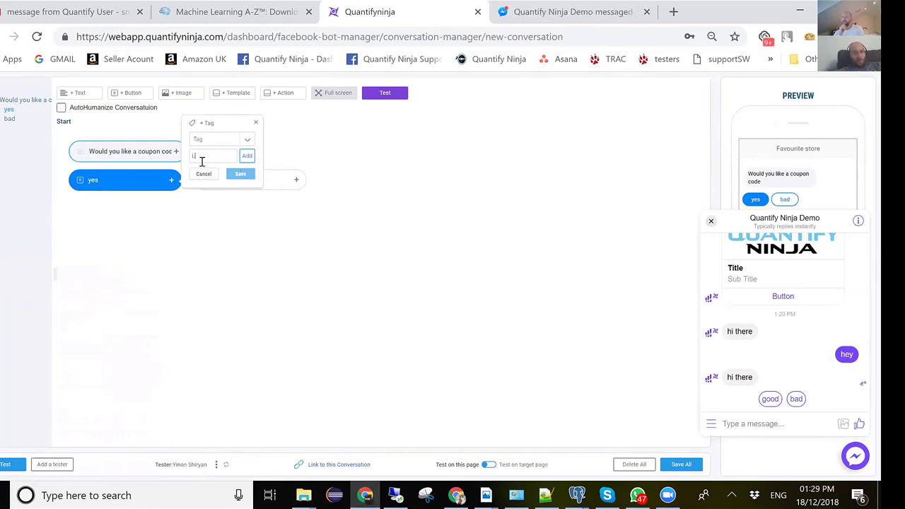
{"action": "type", "text": "uke_ tagg"}
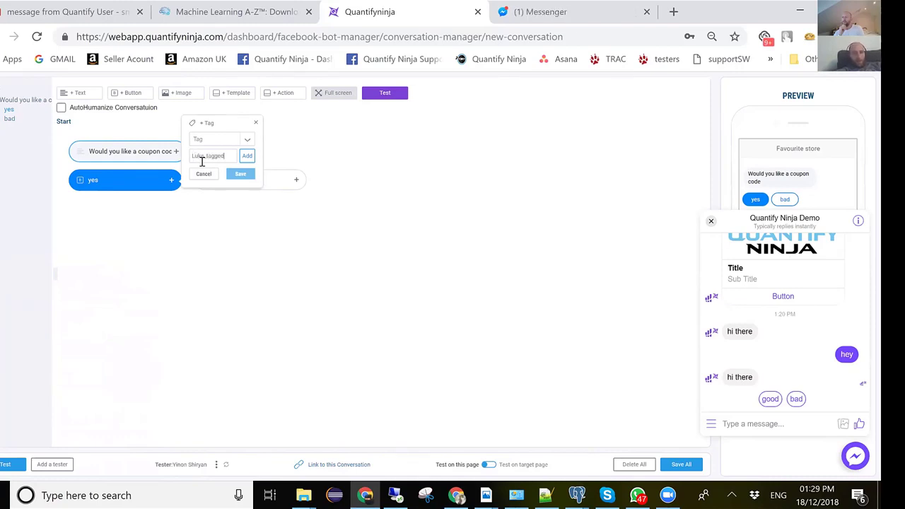
{"action": "left_click", "coordinate": [246, 155]}
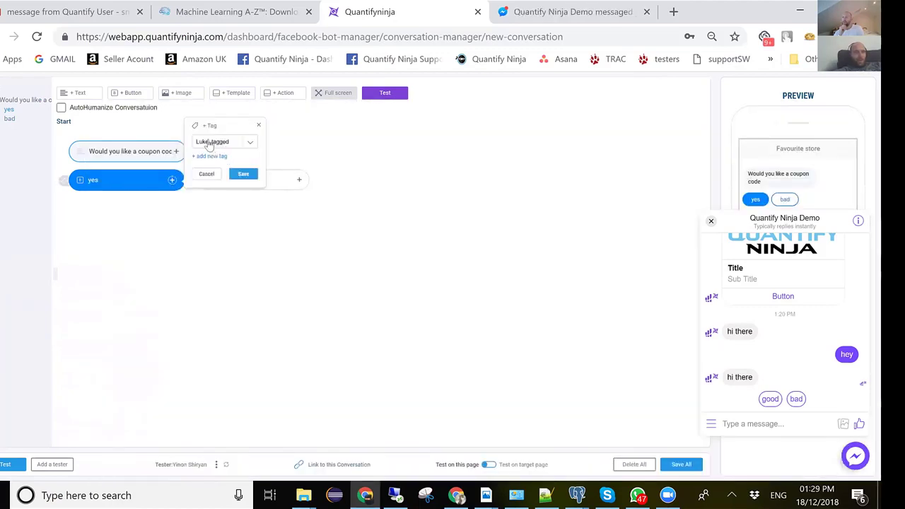
{"action": "left_click", "coordinate": [244, 174]}
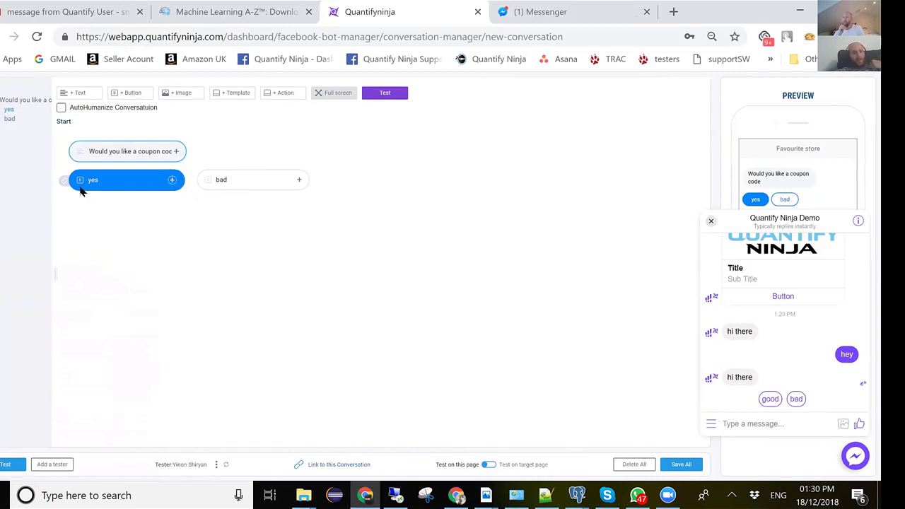
{"action": "mouse_move", "coordinate": [65, 186]}
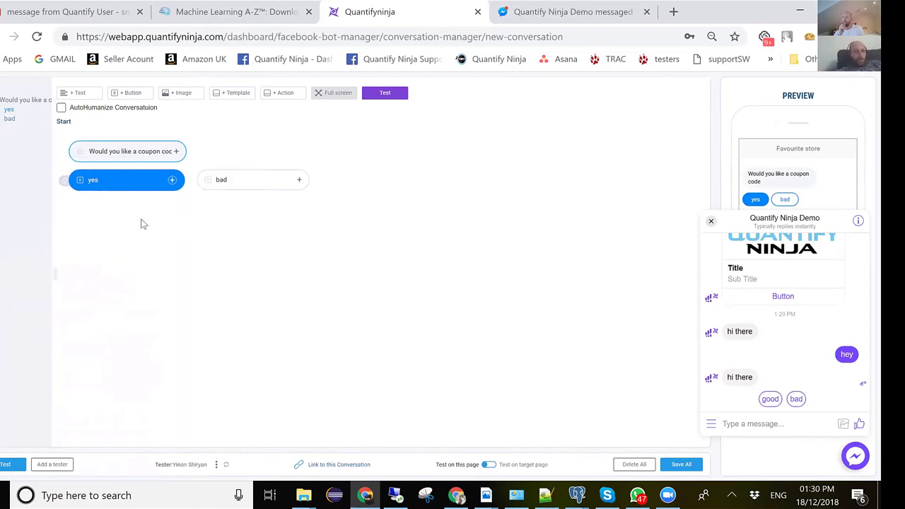
{"action": "left_click", "coordinate": [683, 465]}
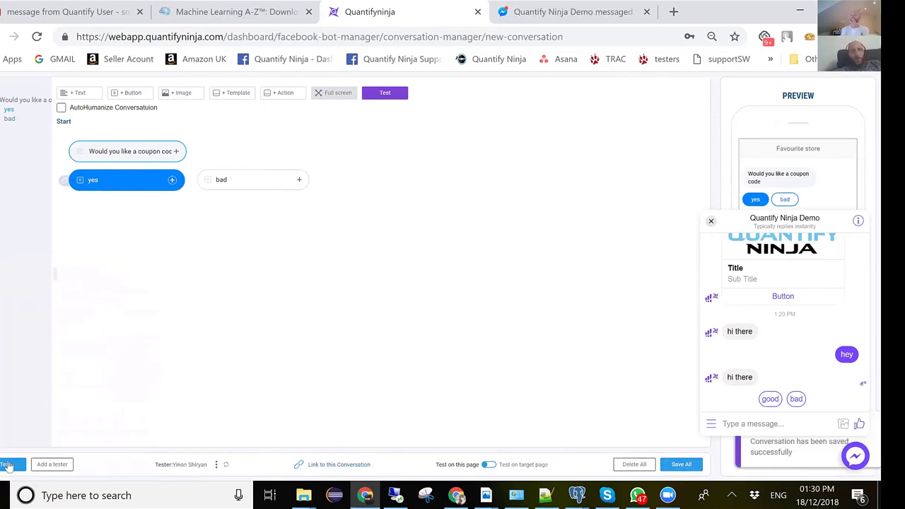
Step: Test the coupon question conversation on the current page and answer "yes" in the Quantify Ninja Demo chat
{"action": "left_click", "coordinate": [7, 465]}
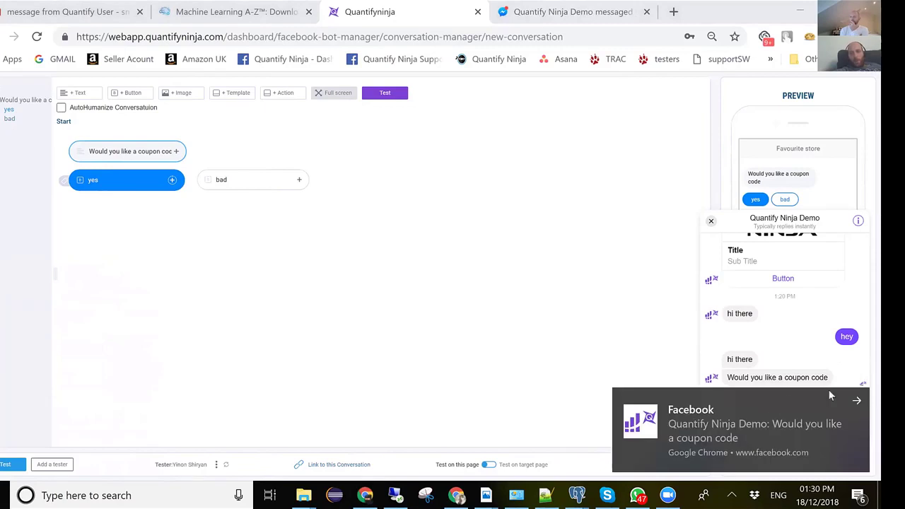
{"action": "left_click", "coordinate": [858, 402]}
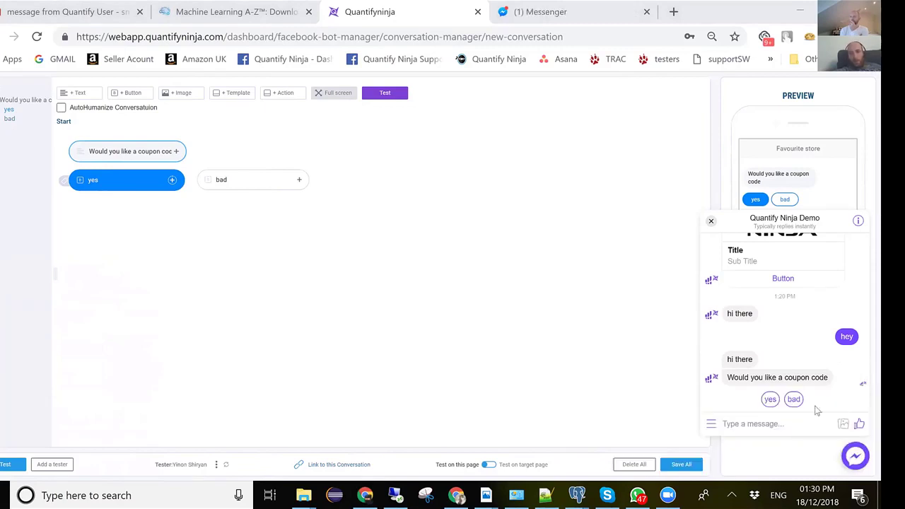
{"action": "left_click", "coordinate": [770, 401]}
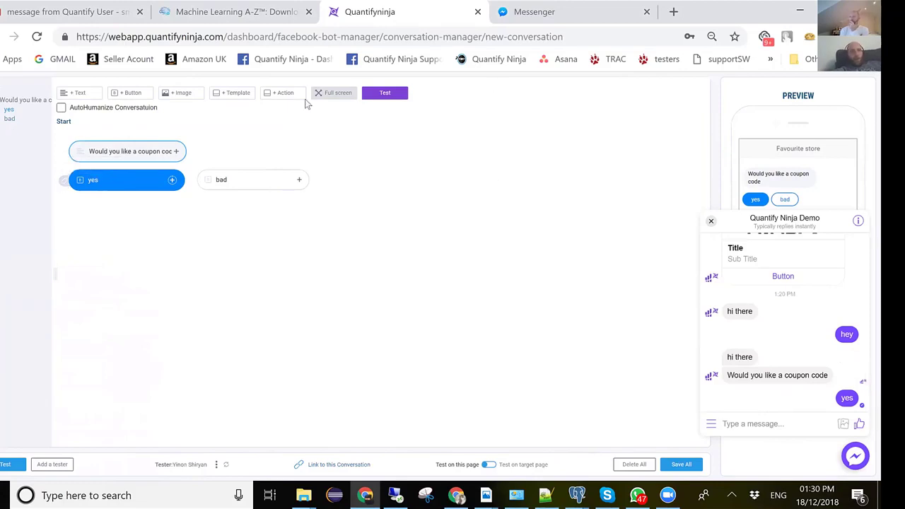
Step: Leave the full-screen editor, reopen the default_[2263] conversation and set its testing to run on the target page
{"action": "left_click", "coordinate": [324, 99]}
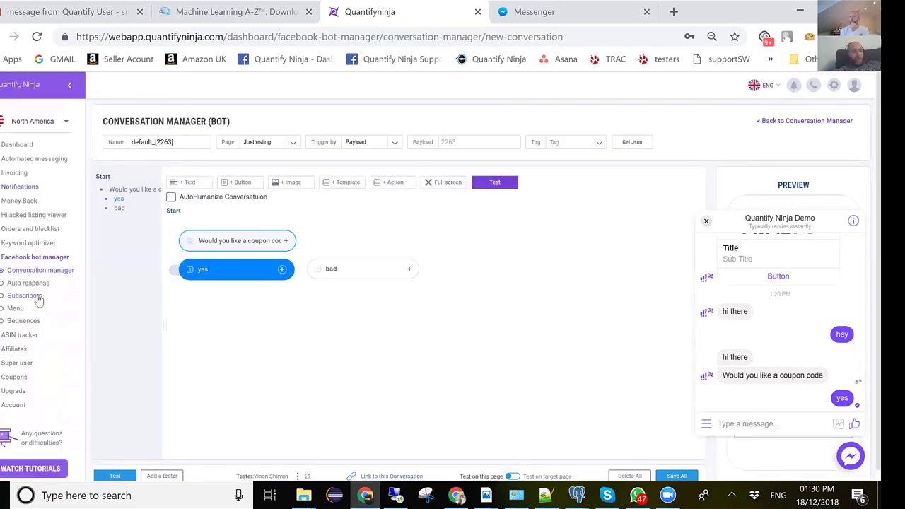
{"action": "left_click", "coordinate": [38, 297]}
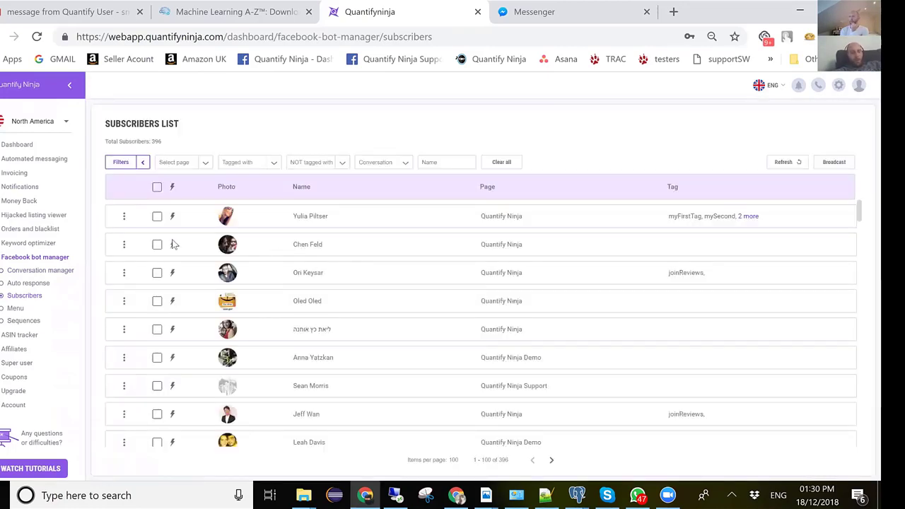
{"action": "left_click", "coordinate": [53, 274]}
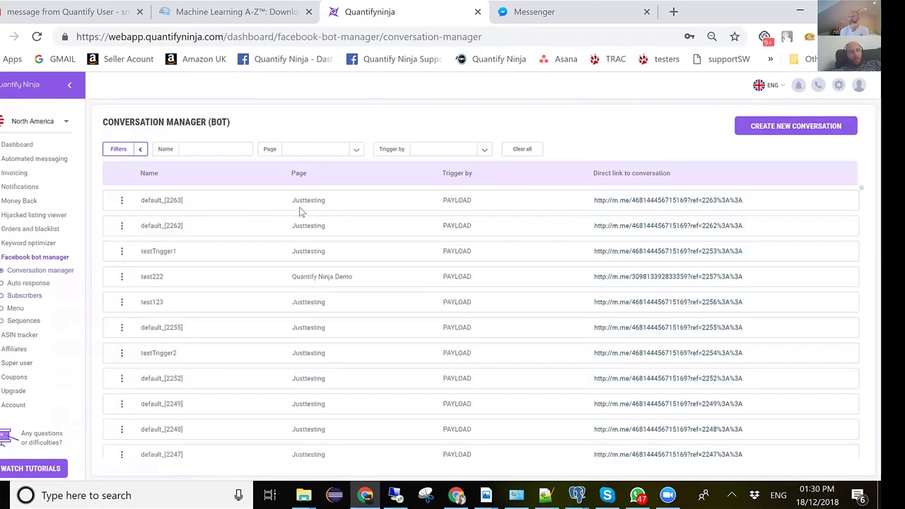
{"action": "left_click", "coordinate": [323, 200]}
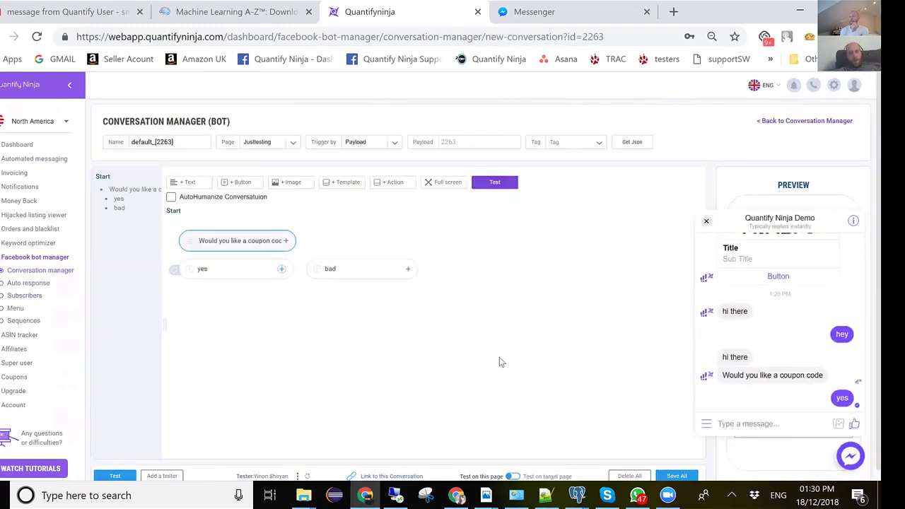
{"action": "left_click", "coordinate": [513, 478]}
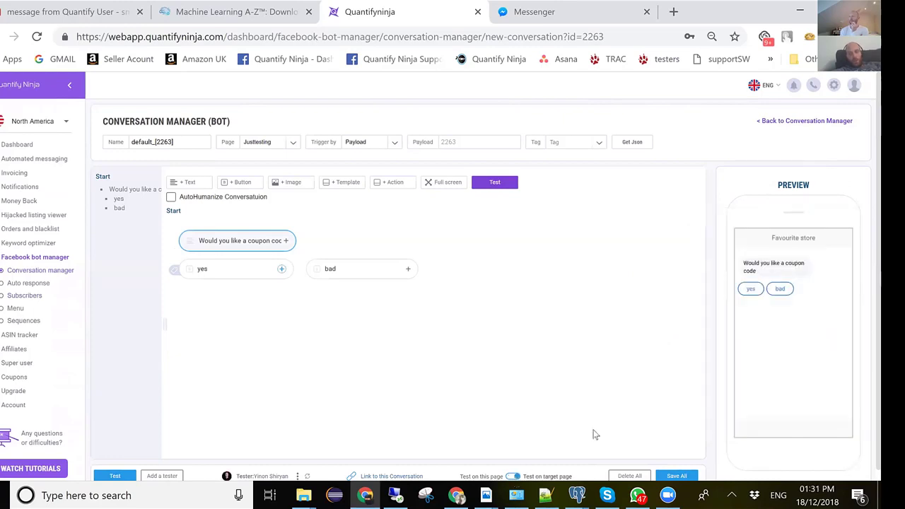
Step: Run the conversation test, switch to the Justtesting chat in Facebook Messenger and answer "yes" to the coupon question
{"action": "scroll", "coordinate": [594, 434], "scroll_direction": "down", "scroll_amount": 1}
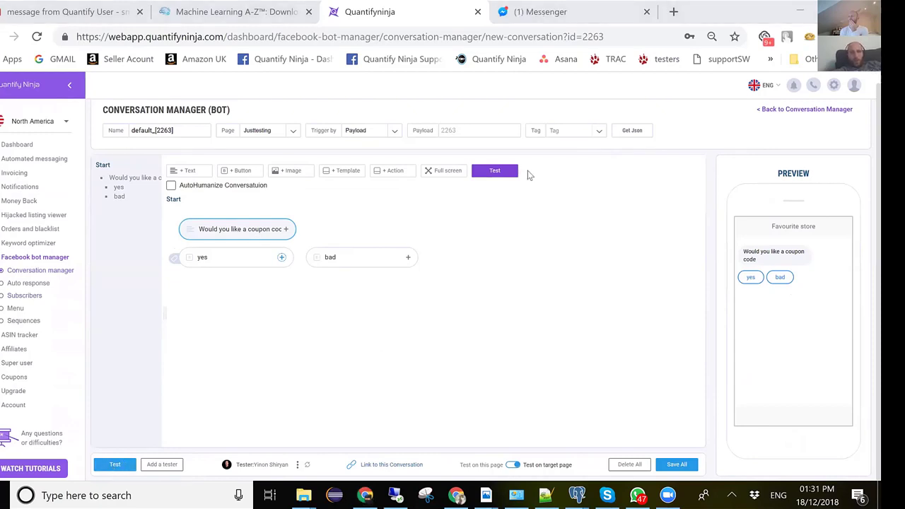
{"action": "key", "text": "alt+Tab"}
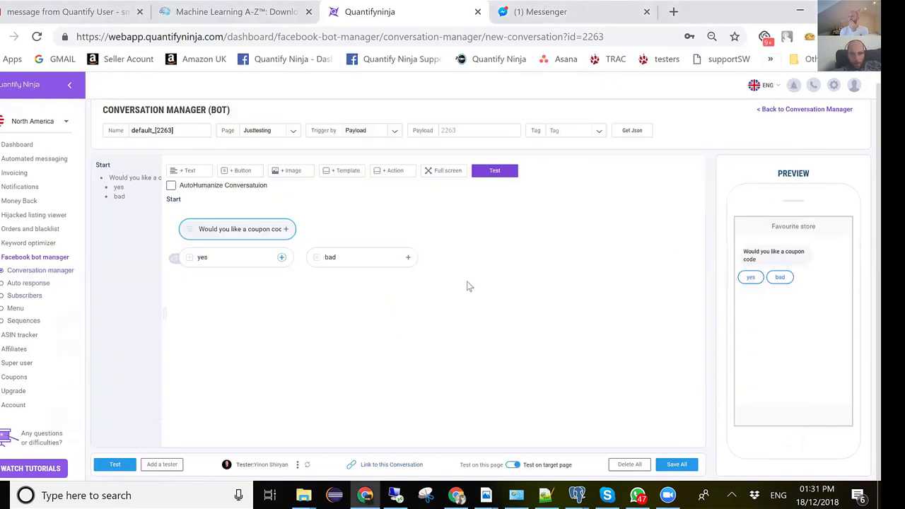
{"action": "key", "text": "alt+Tab"}
{"action": "key", "text": "alt+Tab"}
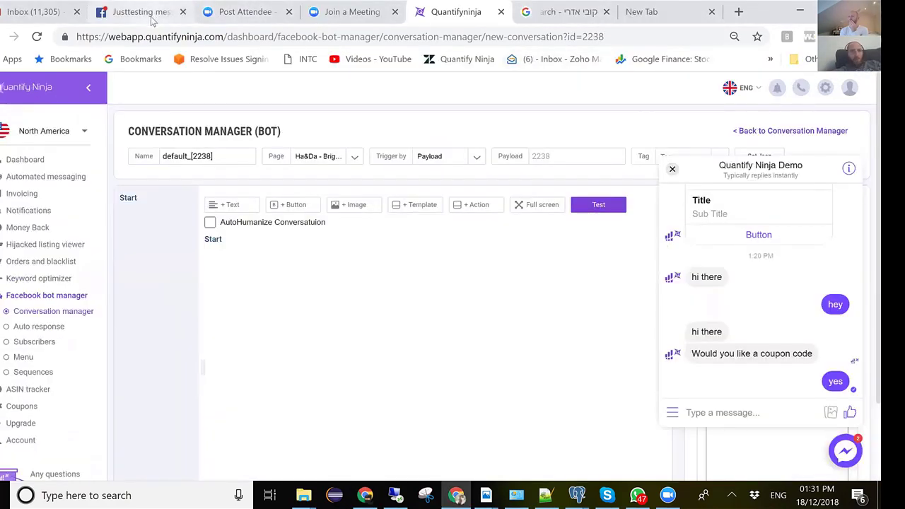
{"action": "left_click", "coordinate": [152, 14]}
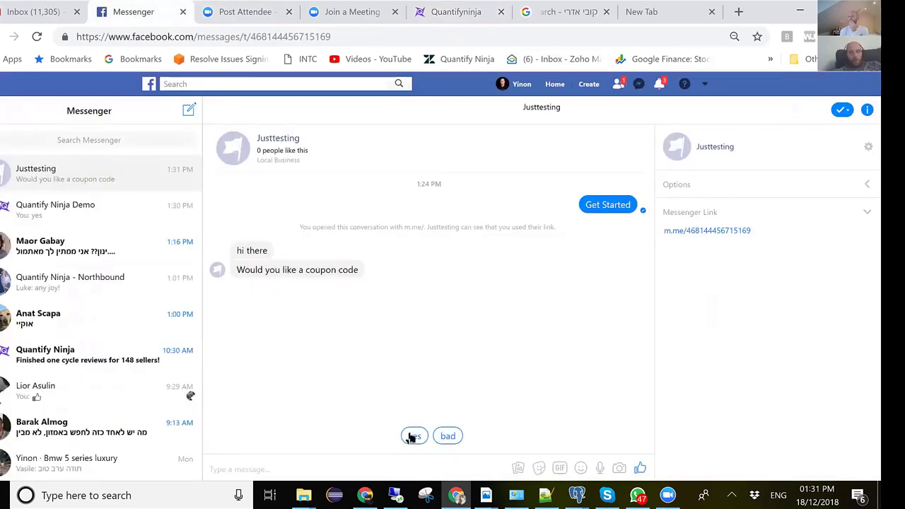
{"action": "left_click", "coordinate": [413, 436]}
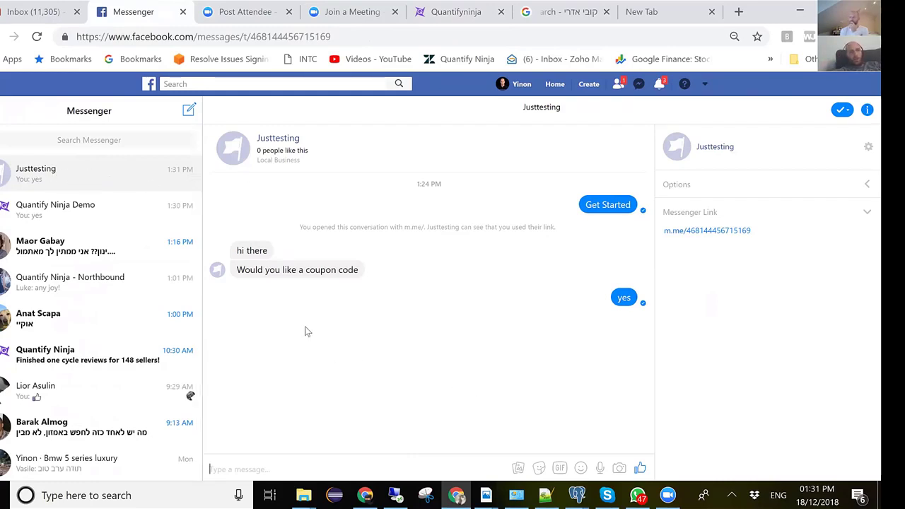
Step: Return to Quantify Ninja, filter the subscribers list by the Justtesting page and reveal the first subscriber's hidden tags
{"action": "key", "text": "alt+Tab"}
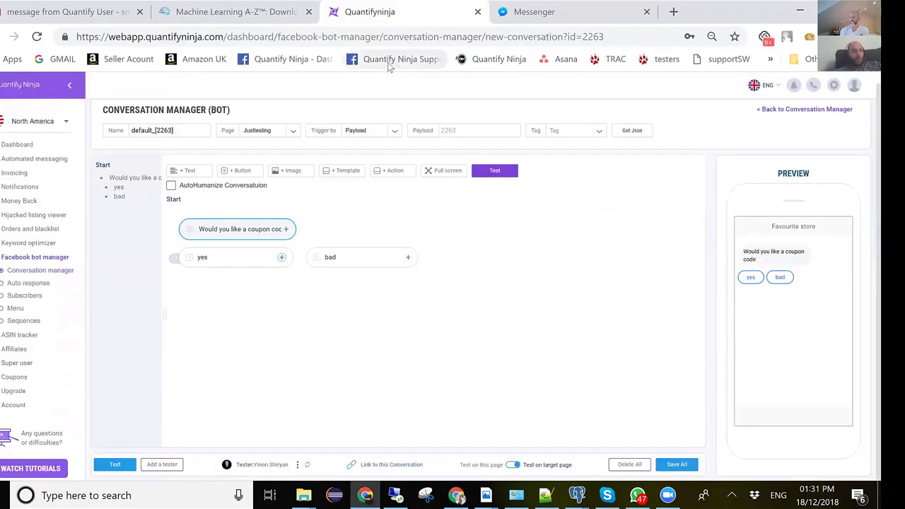
{"action": "left_click", "coordinate": [37, 296]}
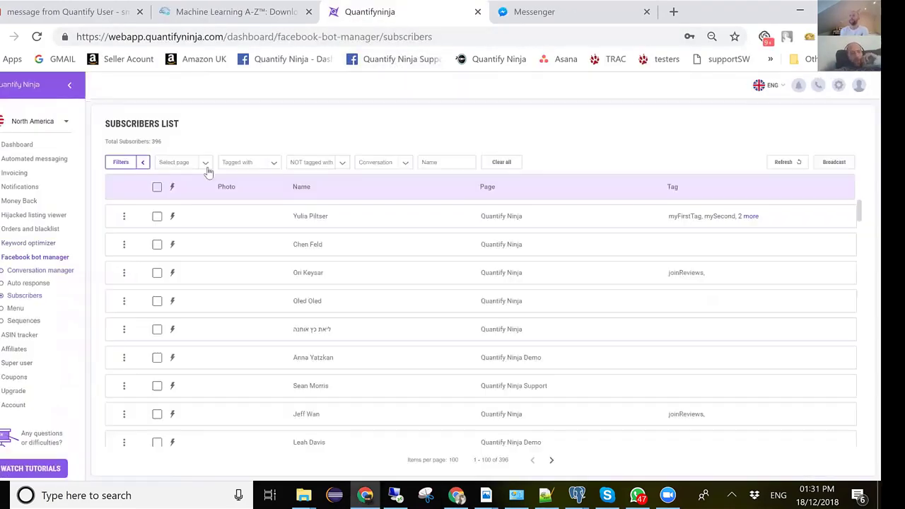
{"action": "left_click", "coordinate": [206, 166]}
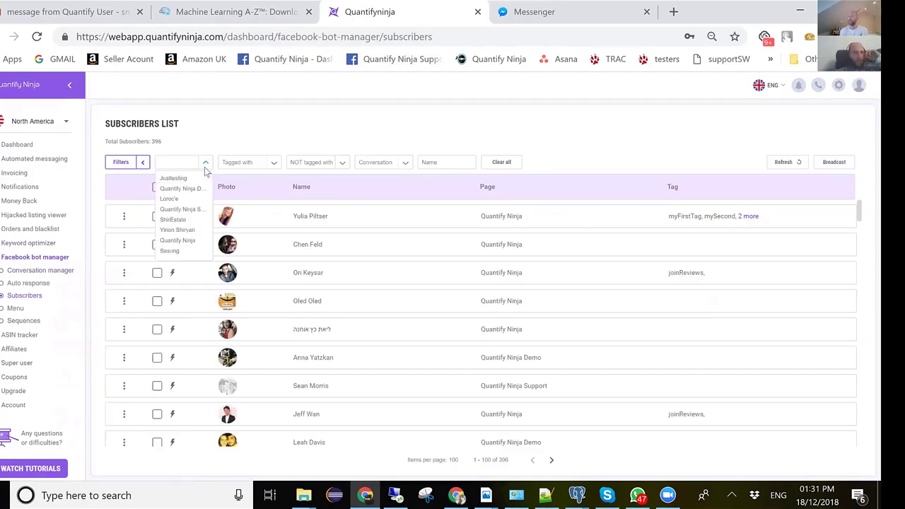
{"action": "left_click", "coordinate": [186, 181]}
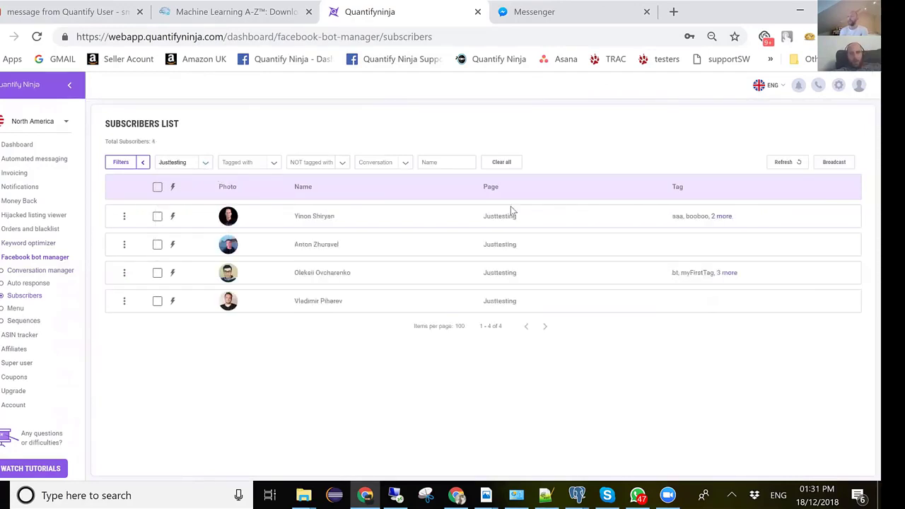
{"action": "mouse_move", "coordinate": [724, 219]}
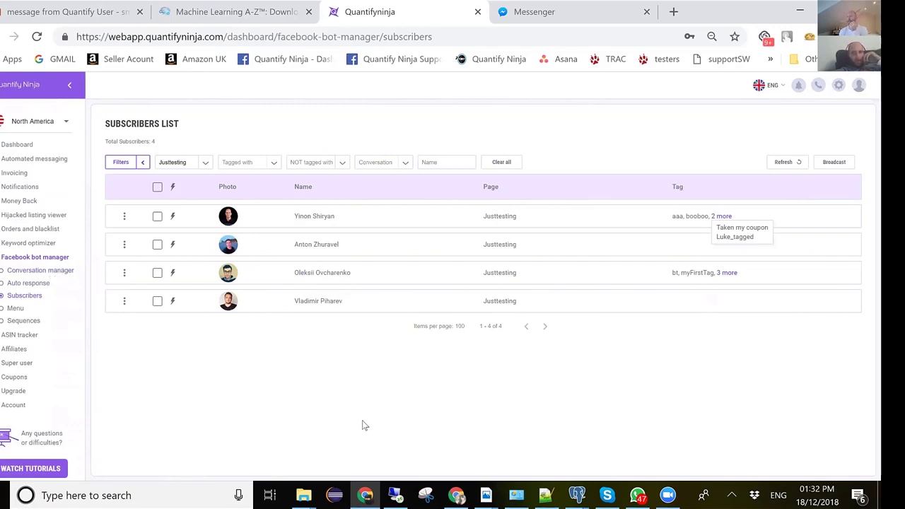
Step: Narrow the Justtesting subscribers to the newly created first-name "tagged" tag and the conversation default_[1946]
{"action": "left_click", "coordinate": [276, 164]}
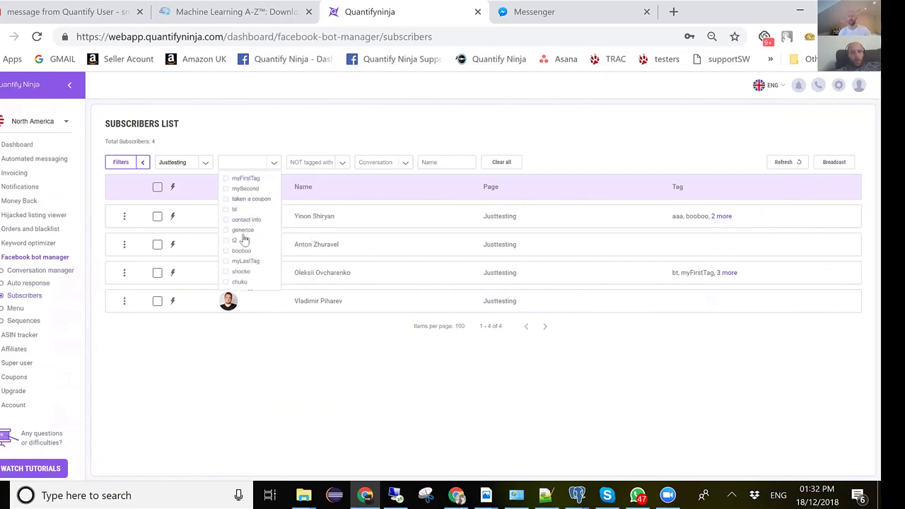
{"action": "scroll", "coordinate": [239, 218], "scroll_direction": "down", "scroll_amount": 3}
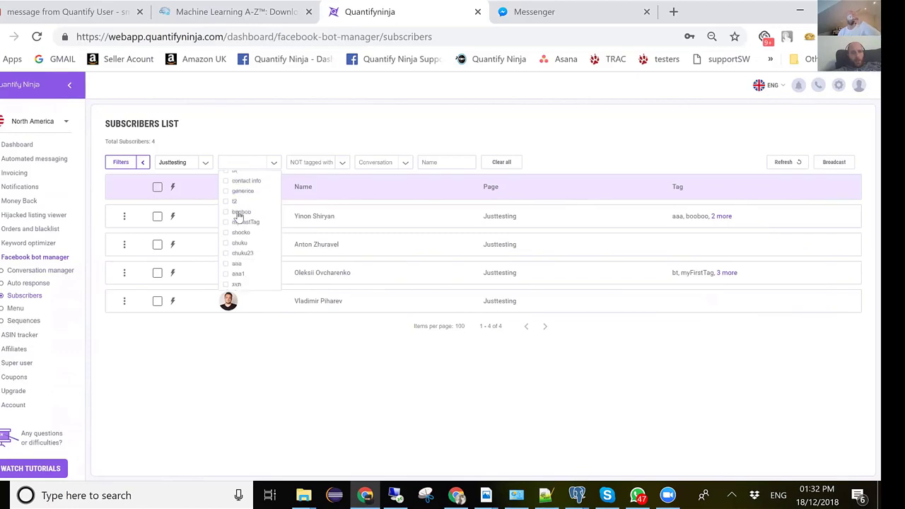
{"action": "scroll", "coordinate": [247, 195], "scroll_direction": "down", "scroll_amount": 5}
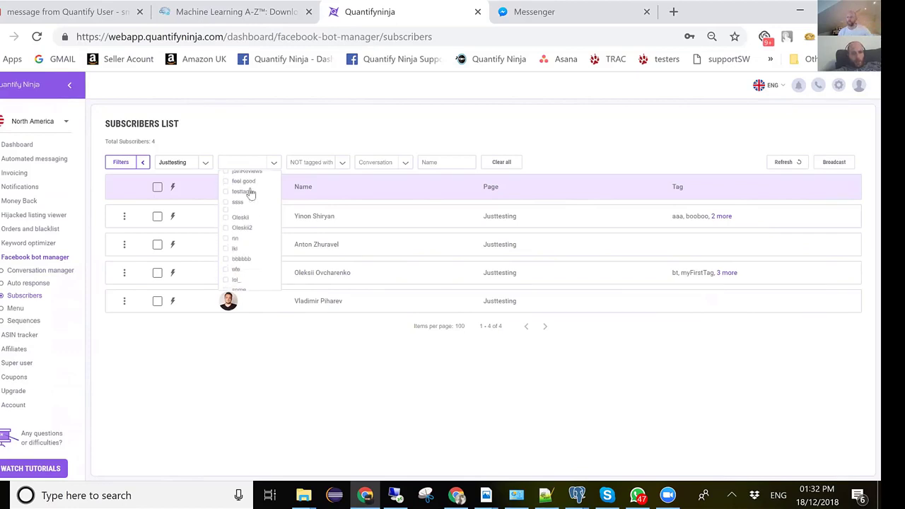
{"action": "scroll", "coordinate": [250, 193], "scroll_direction": "down", "scroll_amount": 5}
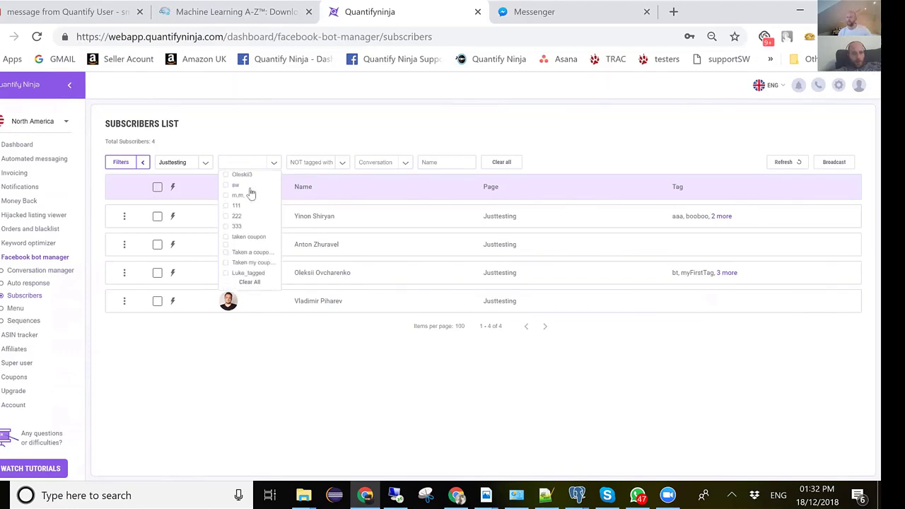
{"action": "left_click", "coordinate": [230, 274]}
{"action": "left_click", "coordinate": [242, 284]}
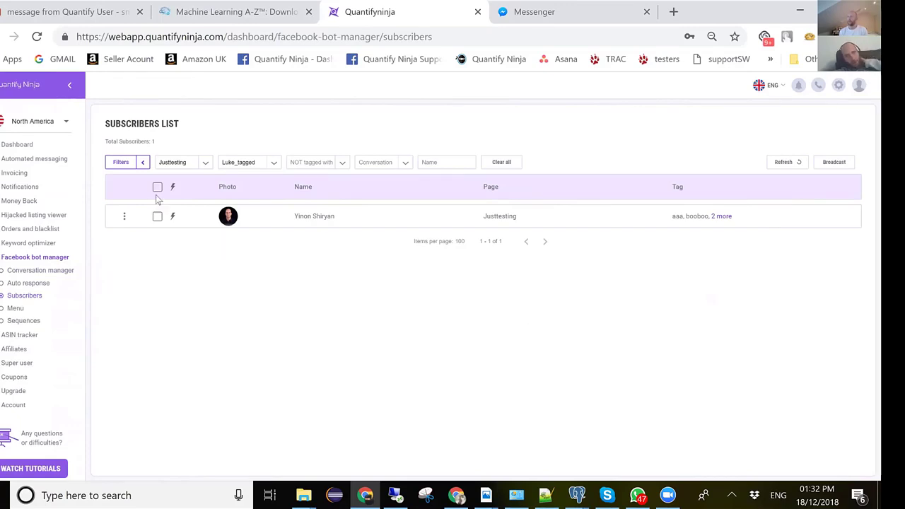
{"action": "left_click", "coordinate": [407, 166]}
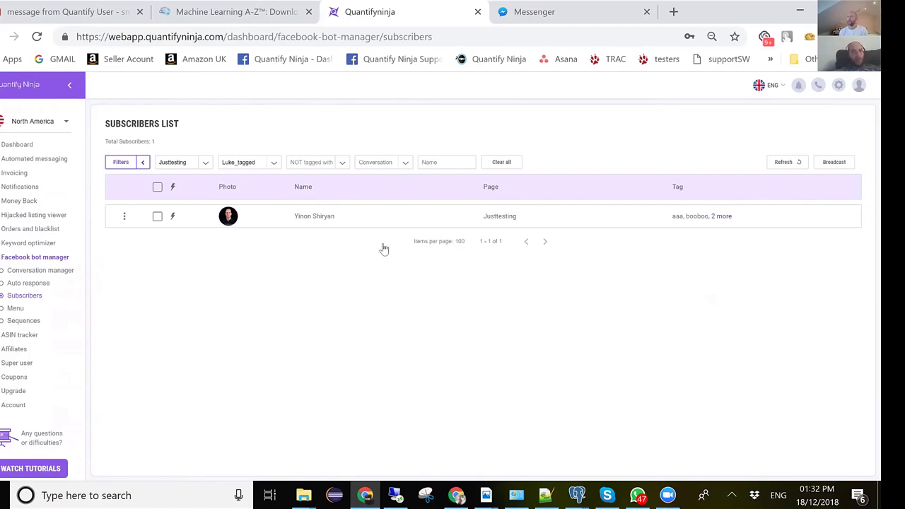
{"action": "left_click", "coordinate": [382, 251]}
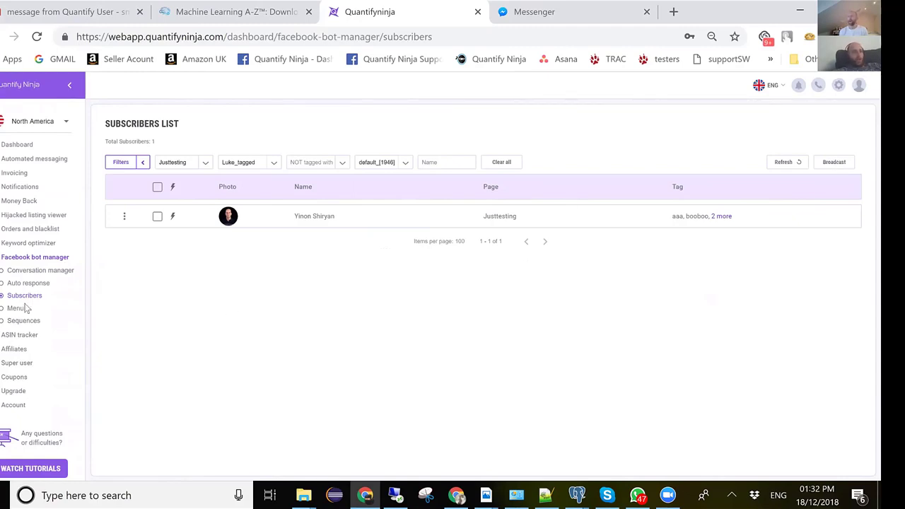
Step: Reopen the default_[2263] conversation and add the text "Here is your coupon" below the "yes" button
{"action": "left_click", "coordinate": [64, 272]}
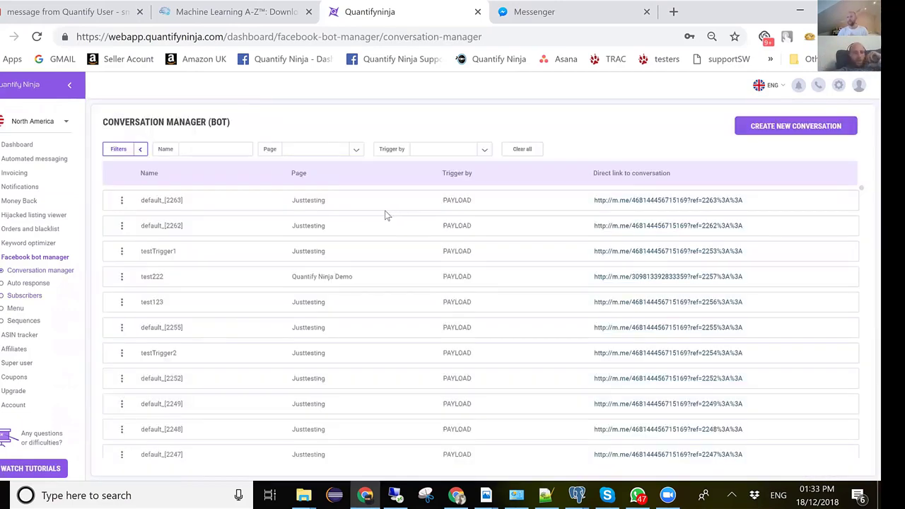
{"action": "left_click", "coordinate": [303, 204]}
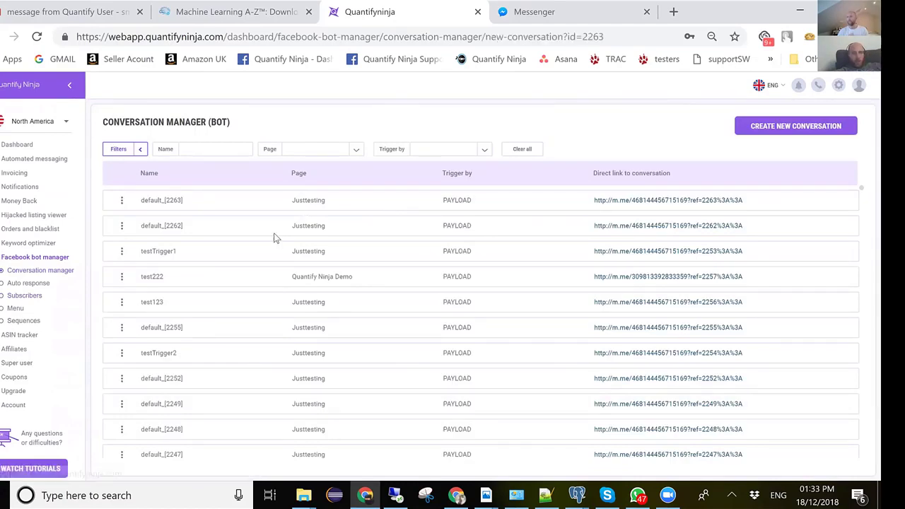
{"action": "left_click", "coordinate": [227, 273]}
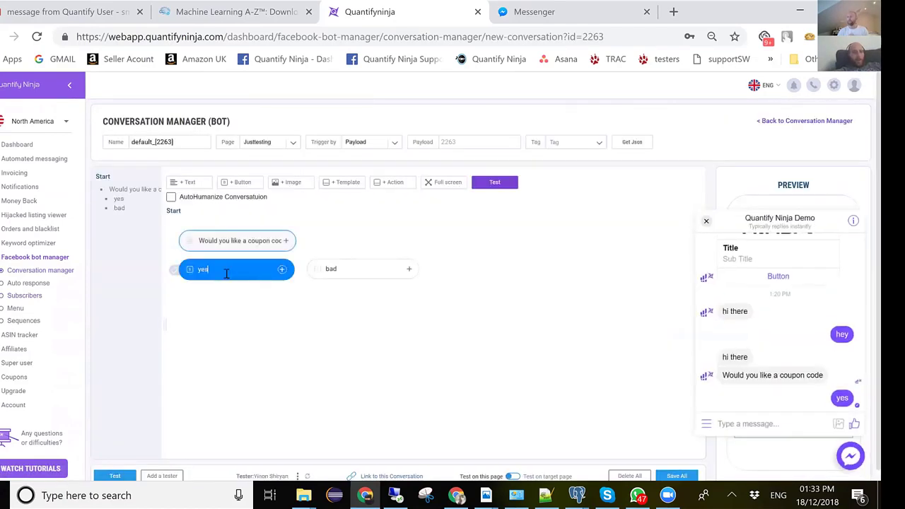
{"action": "scroll", "coordinate": [326, 352], "scroll_direction": "down", "scroll_amount": 1}
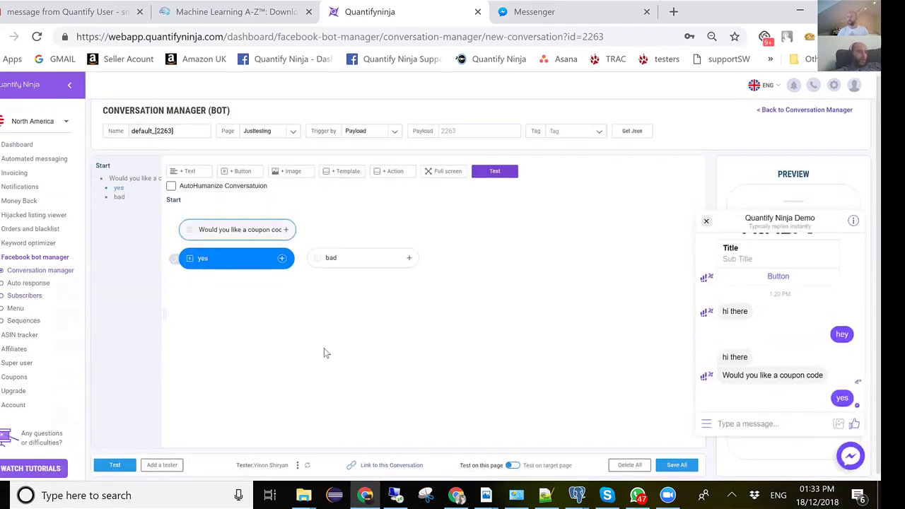
{"action": "left_click", "coordinate": [189, 171]}
{"action": "left_click", "coordinate": [242, 283]}
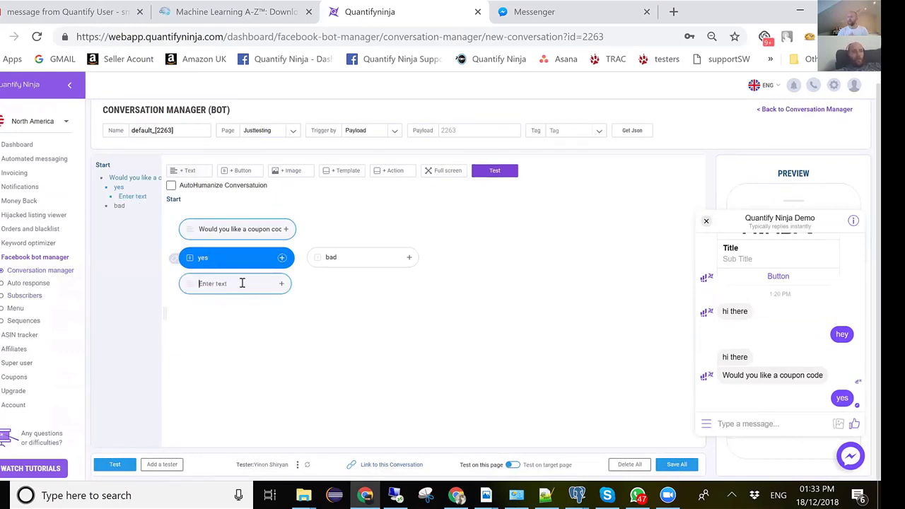
{"action": "left_click", "coordinate": [228, 261]}
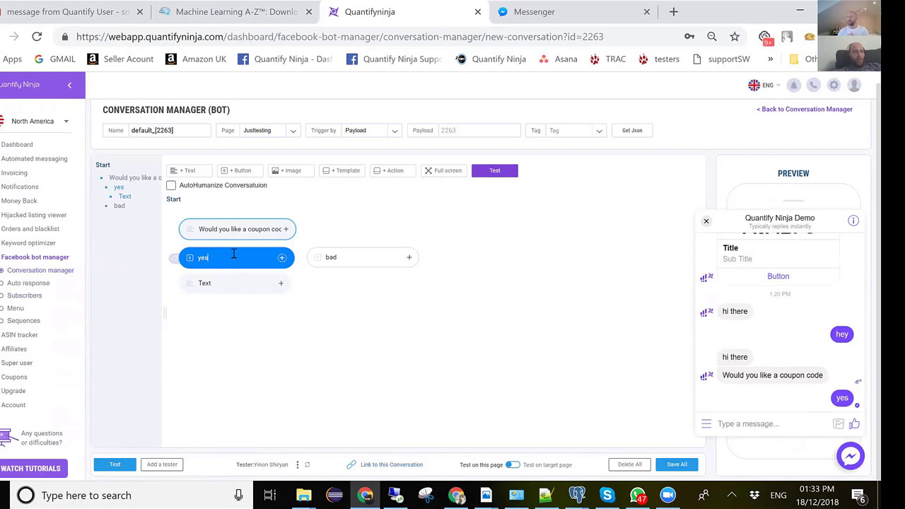
{"action": "left_click", "coordinate": [212, 283]}
{"action": "type", "text": "Here is y"}
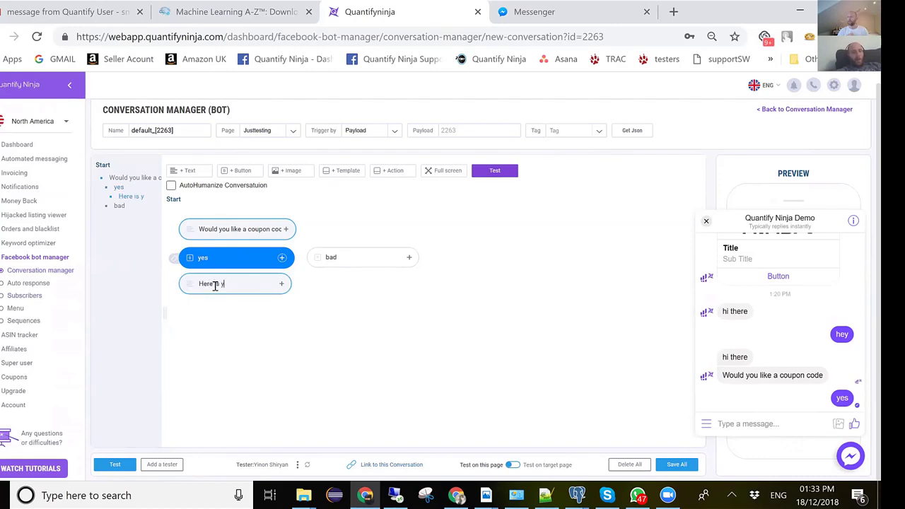
{"action": "type", "text": "our coupon"}
Step: Widen the conversation outline to fit the full coupon question and select its "yes" entry
{"action": "left_click_drag", "start_coordinate": [204, 311], "coordinate": [202, 311]}
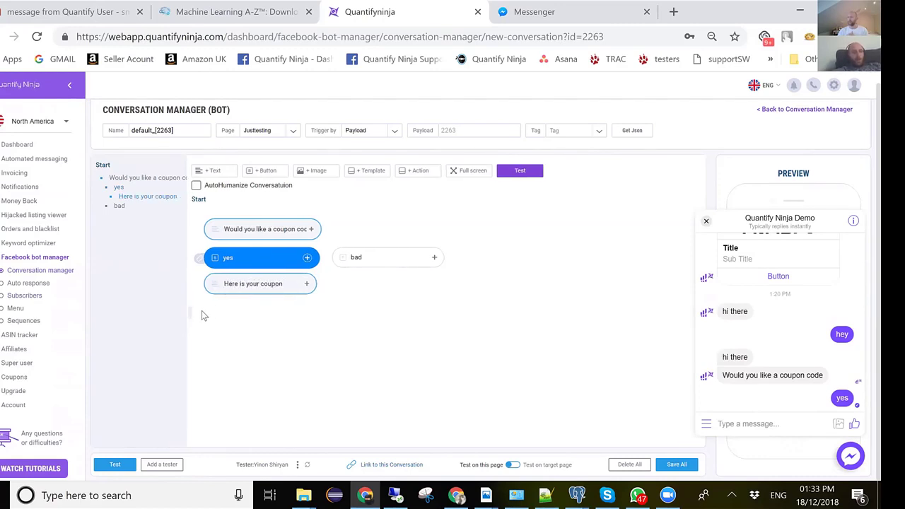
{"action": "left_click", "coordinate": [240, 262]}
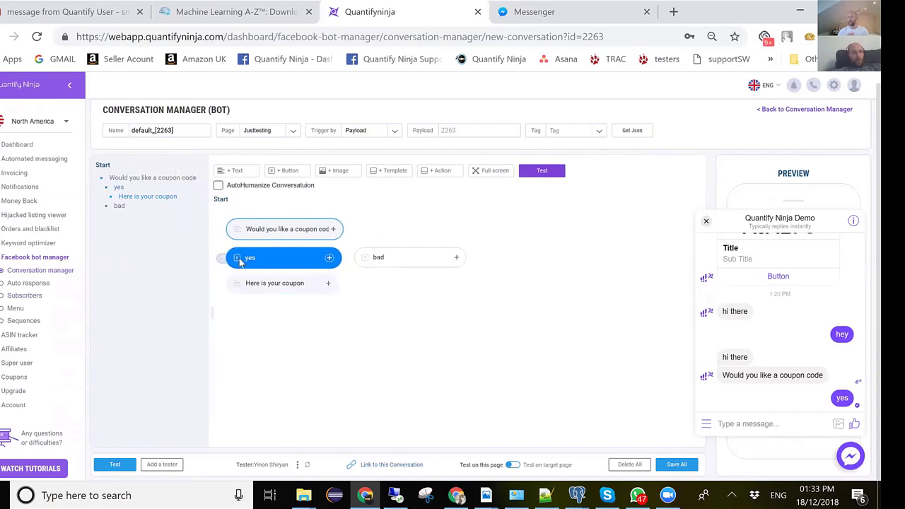
{"action": "left_click", "coordinate": [122, 186]}
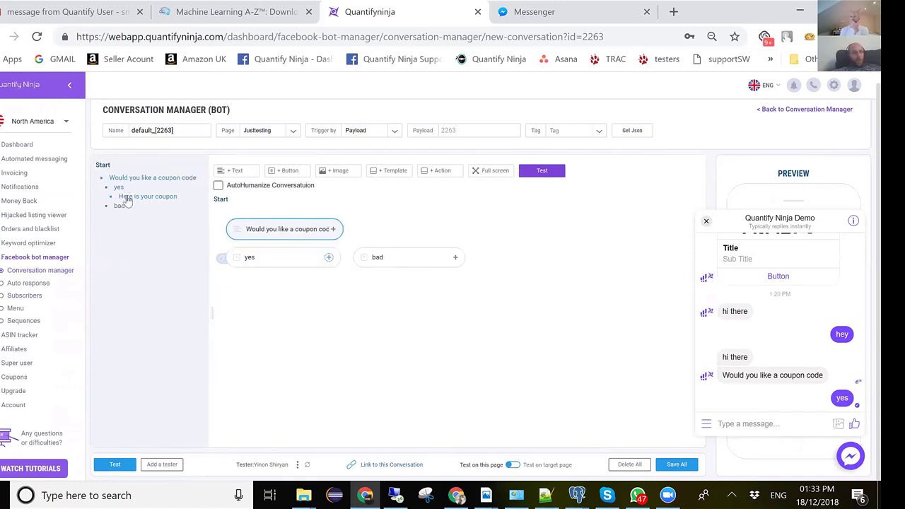
Step: Examine what follows the "bad" and "yes" buttons in the conversation, ending on the "yes" branch
{"action": "left_click", "coordinate": [123, 198]}
{"action": "left_click", "coordinate": [121, 206]}
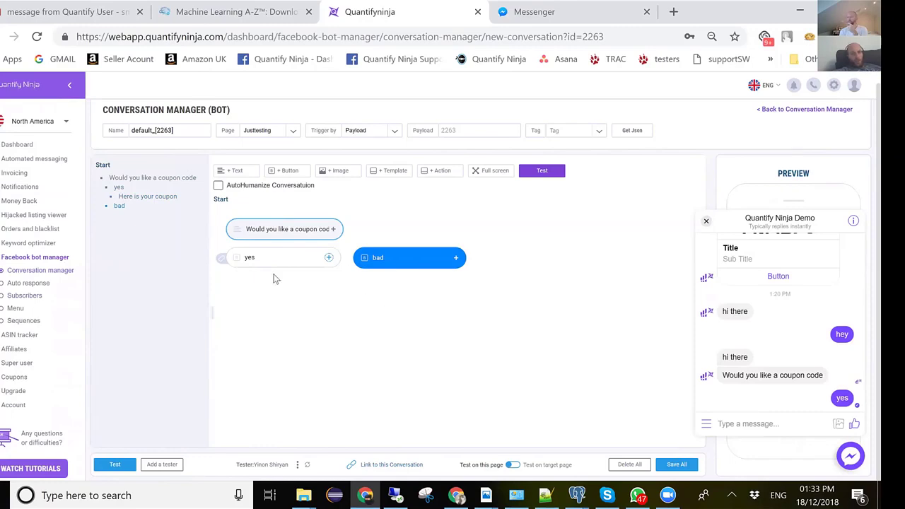
{"action": "left_click", "coordinate": [256, 263]}
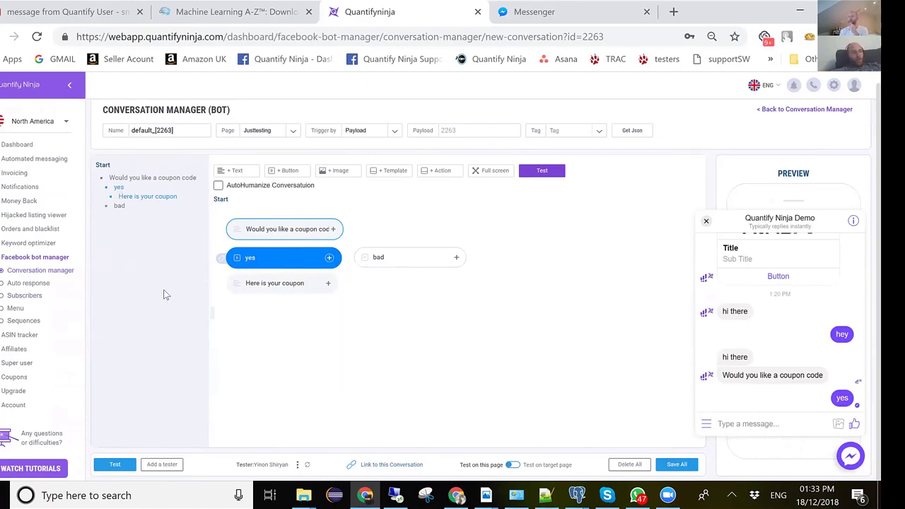
Step: Extend the "Here is your coupon" text with a colon and the "test" coupon, and save the conversation
{"action": "left_click", "coordinate": [314, 284]}
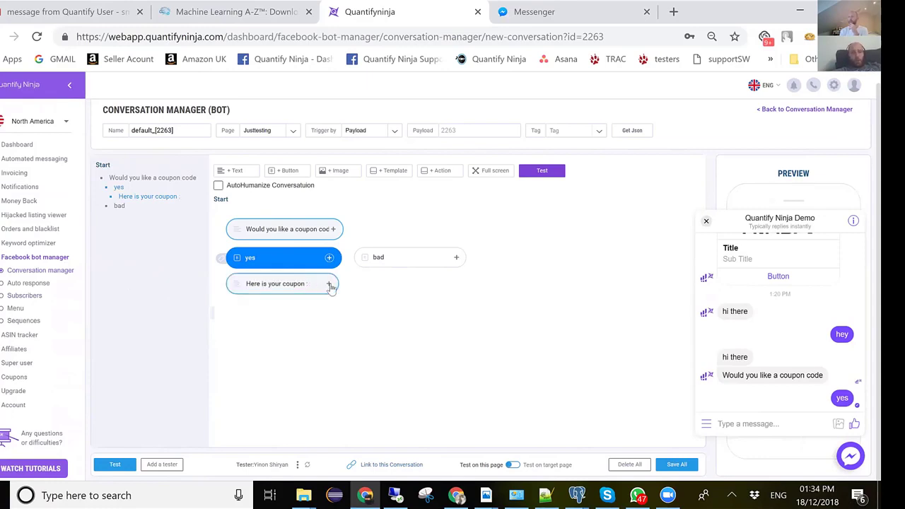
{"action": "left_click", "coordinate": [330, 285]}
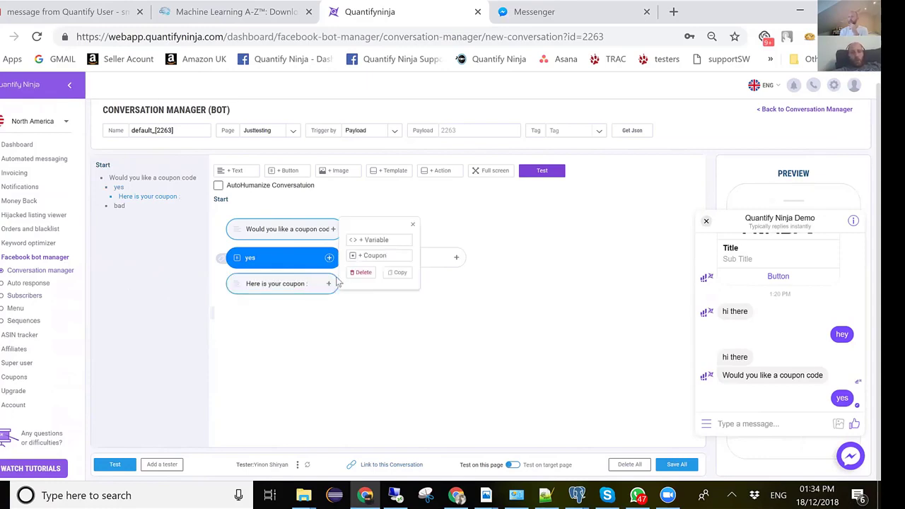
{"action": "left_click", "coordinate": [370, 256]}
{"action": "left_click", "coordinate": [400, 261]}
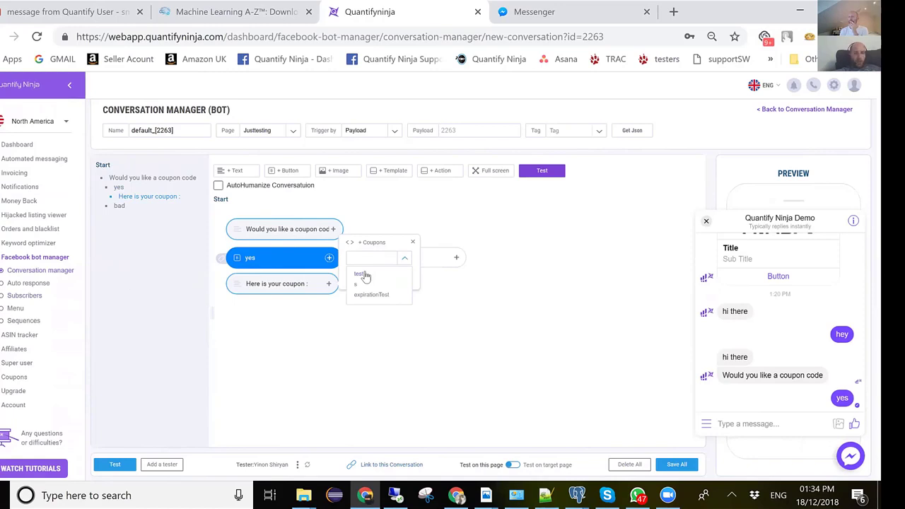
{"action": "left_click", "coordinate": [362, 274]}
{"action": "left_click", "coordinate": [397, 276]}
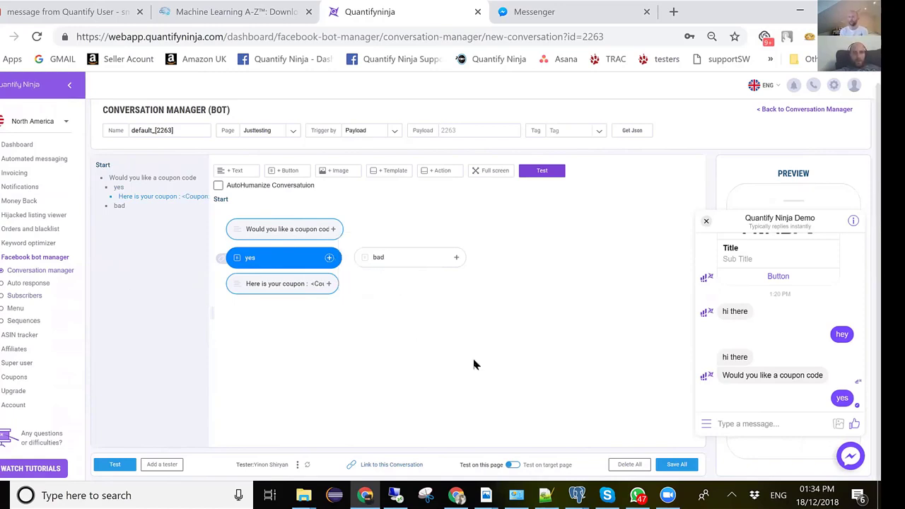
{"action": "left_click", "coordinate": [674, 467]}
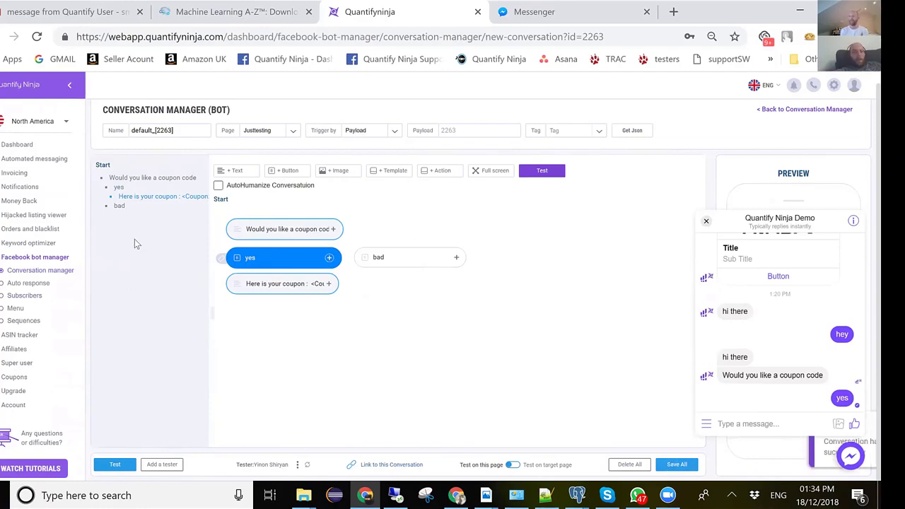
Step: Start a new upload on the Coupons page, enter a first name as its name and set the expiration date to 3/21/2019
{"action": "left_click", "coordinate": [17, 378]}
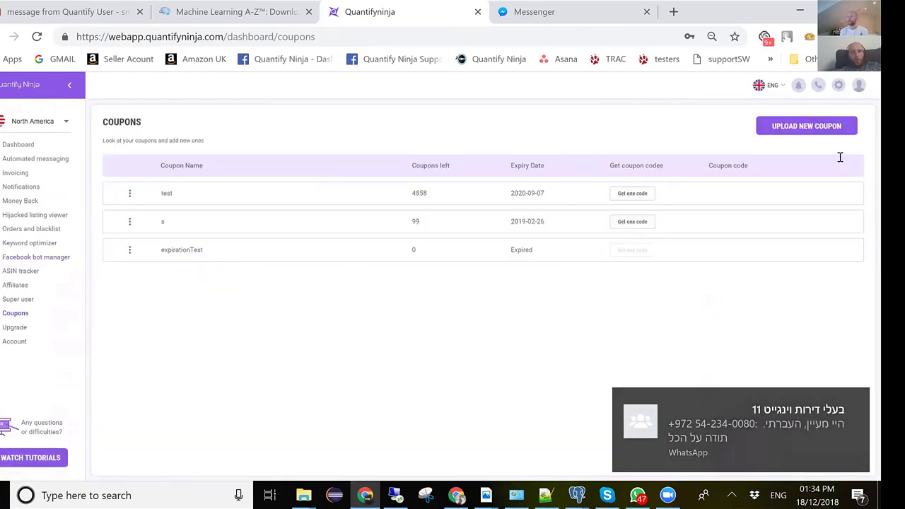
{"action": "left_click", "coordinate": [815, 131]}
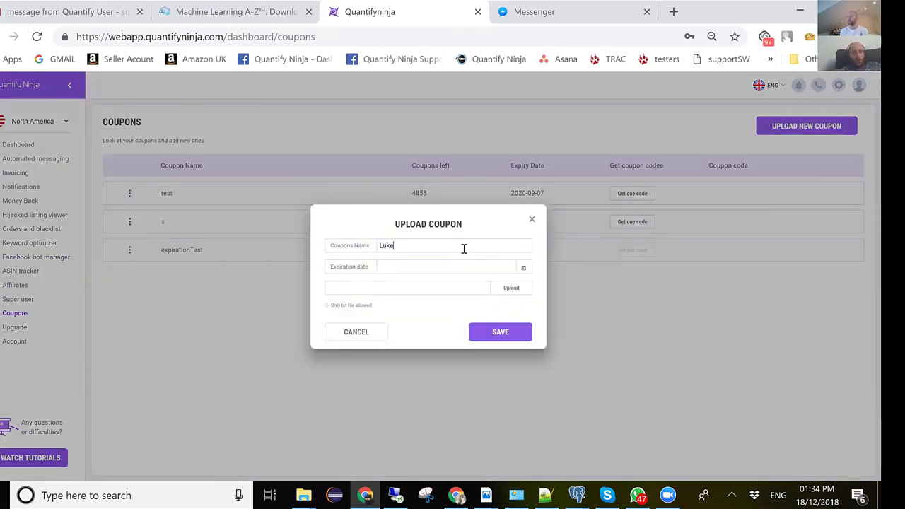
{"action": "left_click", "coordinate": [524, 269]}
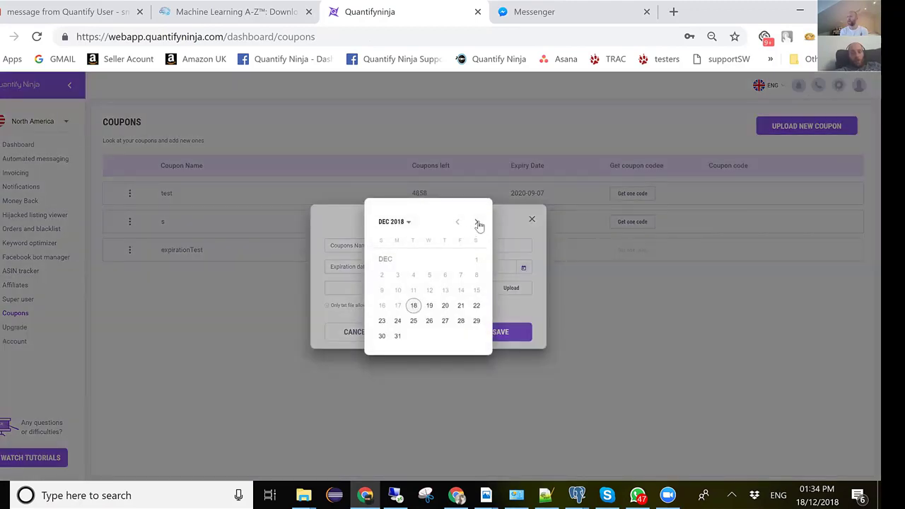
{"action": "left_click", "coordinate": [479, 224]}
{"action": "left_click", "coordinate": [479, 223]}
{"action": "left_click", "coordinate": [478, 223]}
{"action": "left_click", "coordinate": [445, 306]}
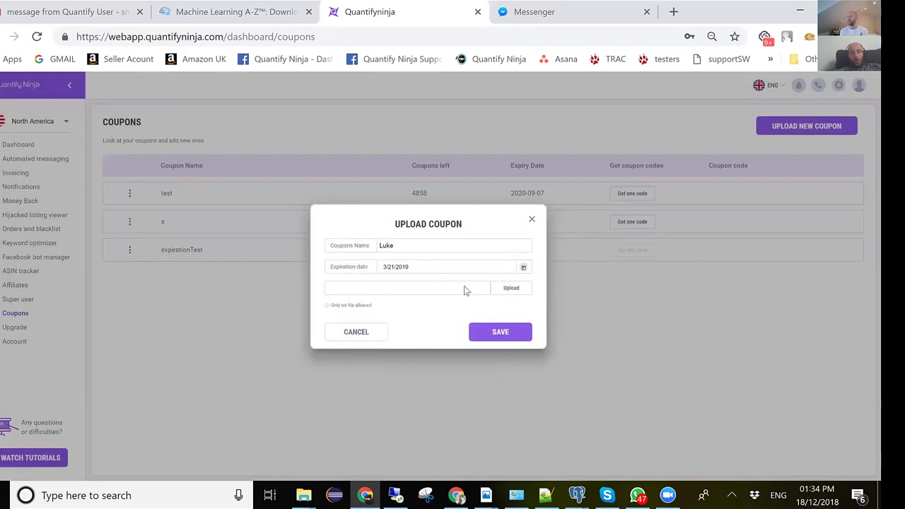
Step: Search Downloads for "coupon" and attach coupons.txt from the coupons folder to the upload
{"action": "left_click", "coordinate": [510, 289]}
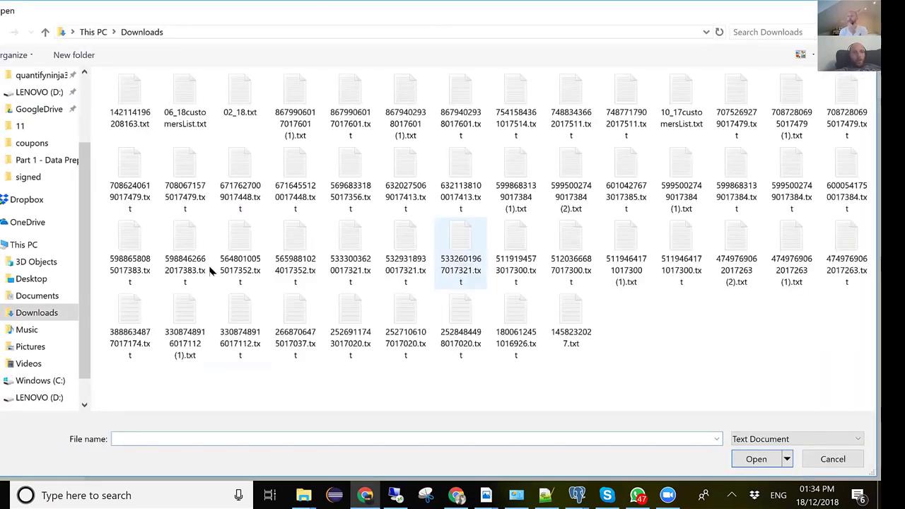
{"action": "left_click", "coordinate": [796, 32]}
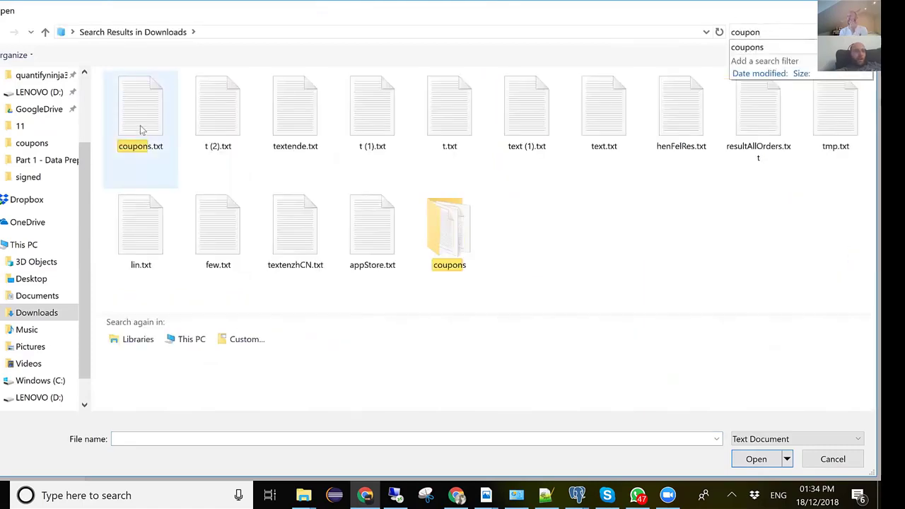
{"action": "double_click", "coordinate": [464, 248]}
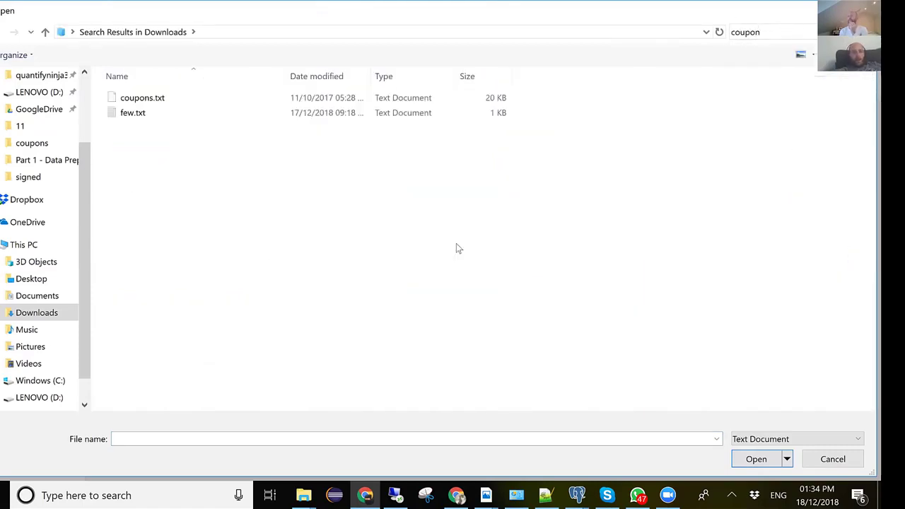
{"action": "double_click", "coordinate": [136, 103]}
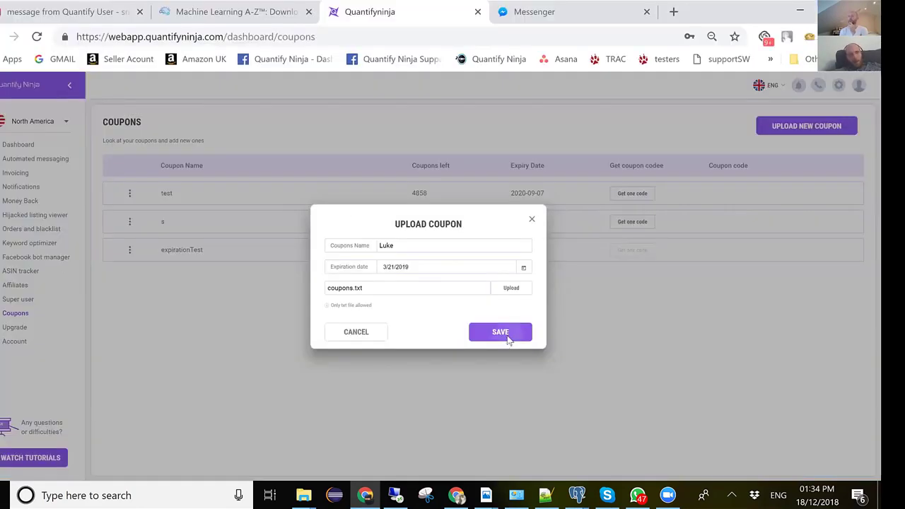
Step: Save the new coupon and get two codes from its entry in the coupon list
{"action": "left_click", "coordinate": [504, 335]}
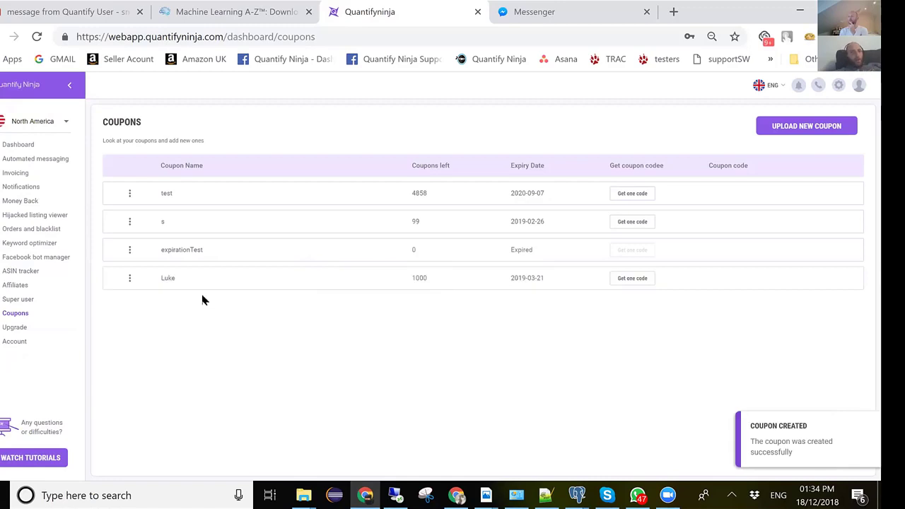
{"action": "left_click", "coordinate": [633, 280]}
{"action": "left_click", "coordinate": [635, 280]}
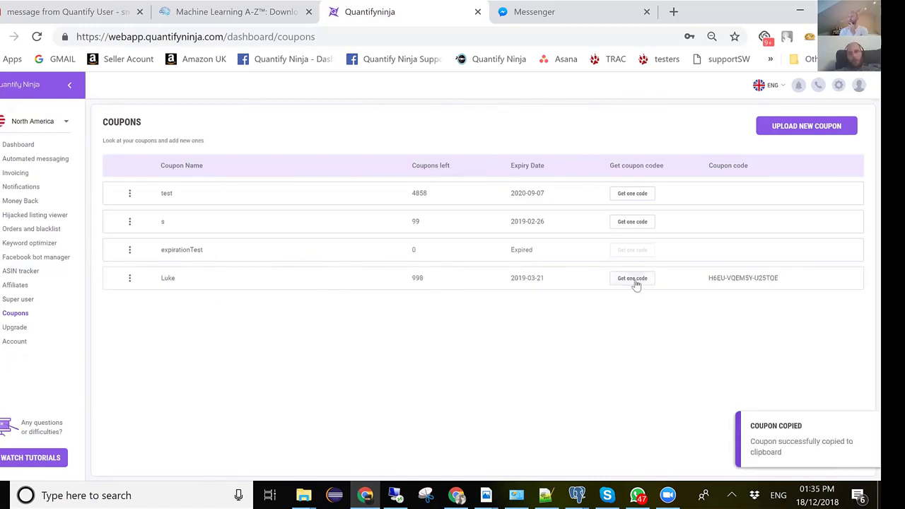
Step: Reopen the default_[2263] conversation and delete the coupon message below the "yes" button
{"action": "left_click", "coordinate": [49, 259]}
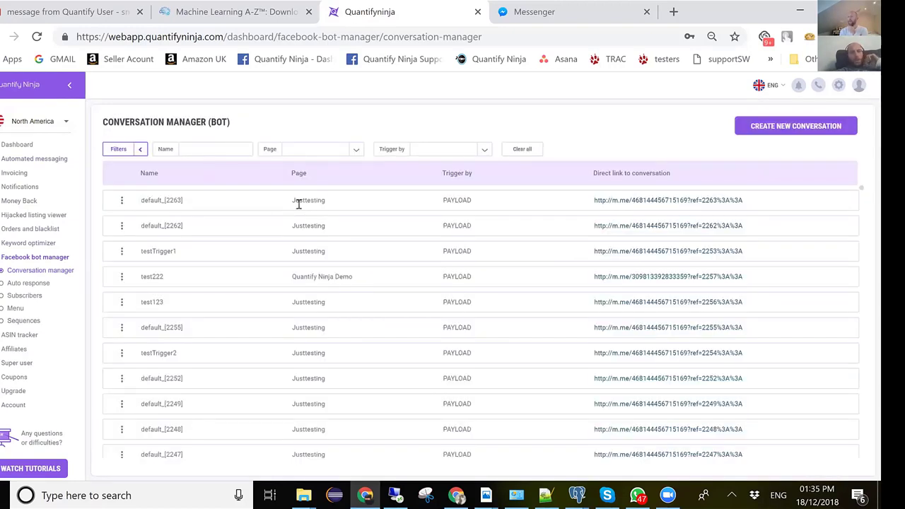
{"action": "left_click", "coordinate": [300, 202]}
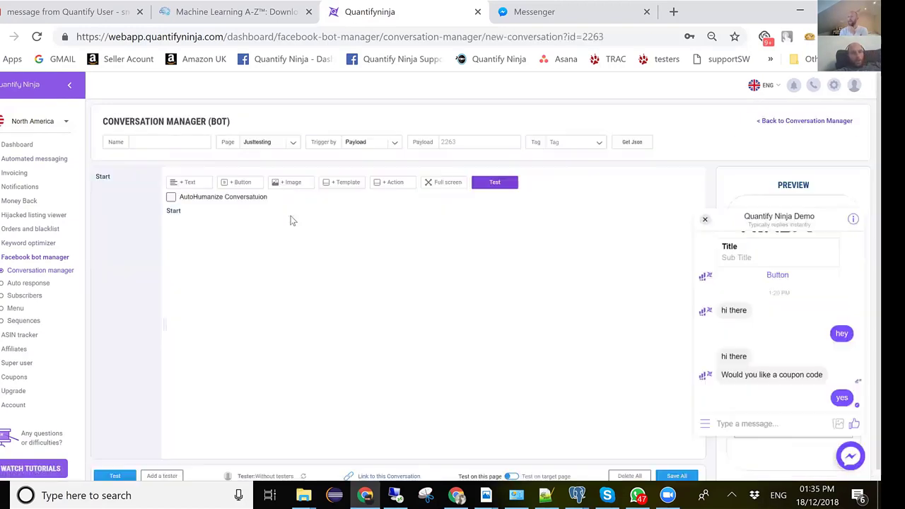
{"action": "left_click", "coordinate": [244, 263]}
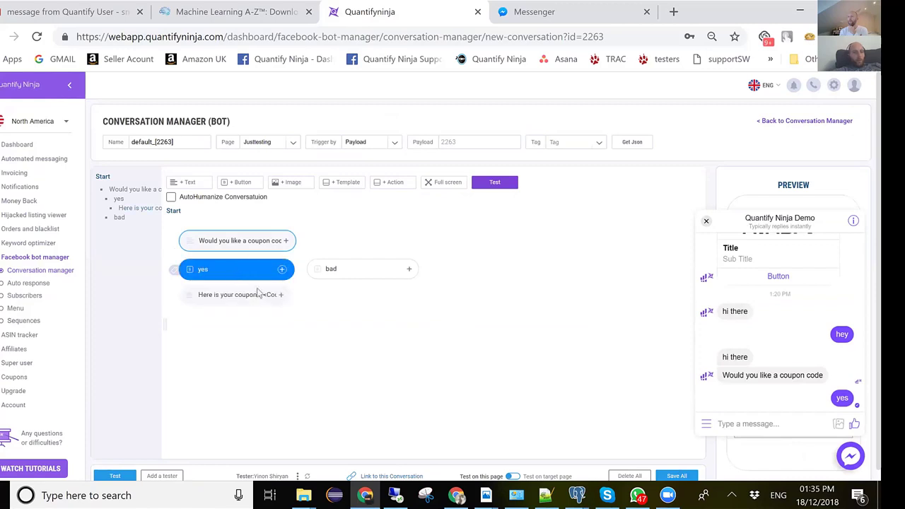
{"action": "left_click", "coordinate": [280, 298]}
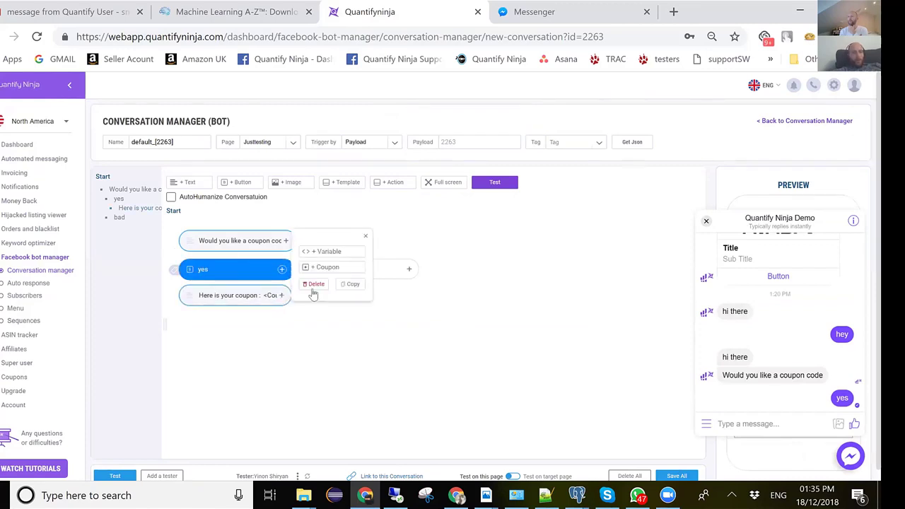
{"action": "left_click", "coordinate": [313, 286]}
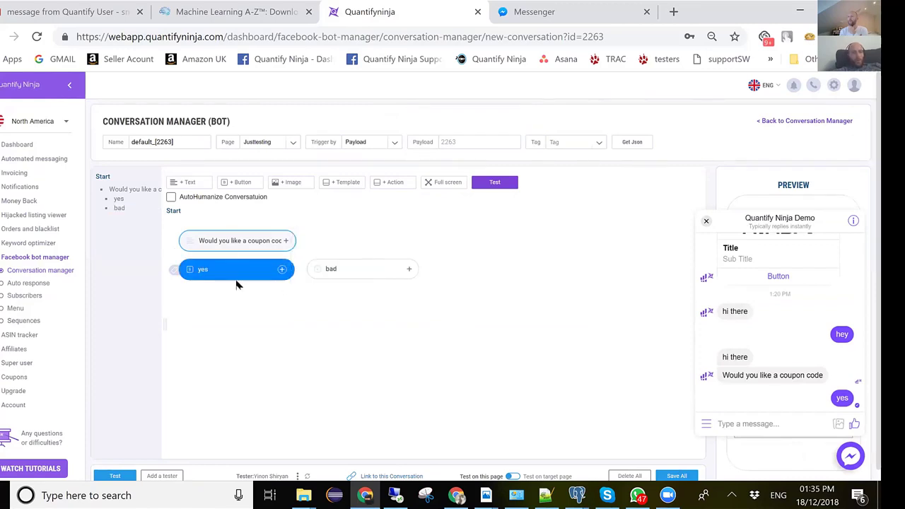
Step: Add a new text reading "Here is your coupon:" below the "yes" button
{"action": "left_click", "coordinate": [189, 183]}
{"action": "double_click", "coordinate": [225, 297]}
{"action": "type", "text": "Her"}
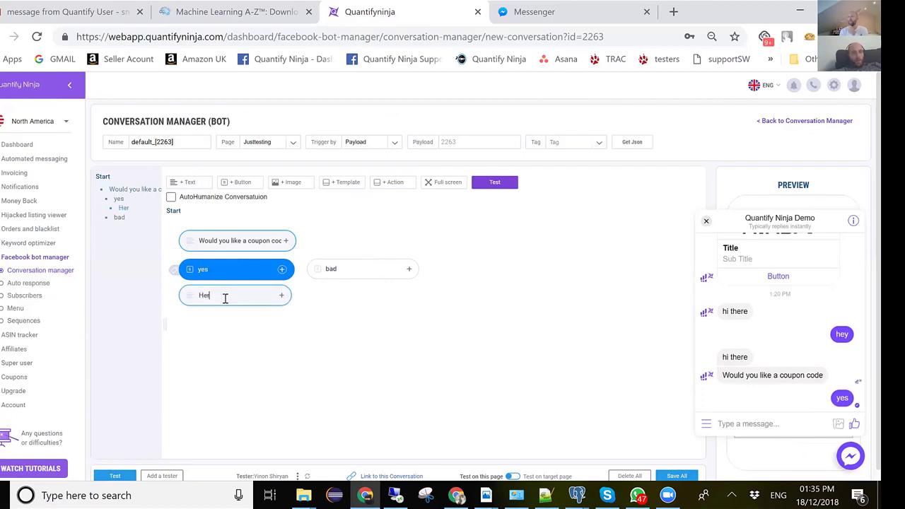
{"action": "type", "text": "e is your coupon:"}
Step: Insert the newly uploaded coupon into the "Here is your coupon:" text
{"action": "left_click", "coordinate": [282, 296]}
{"action": "left_click", "coordinate": [343, 273]}
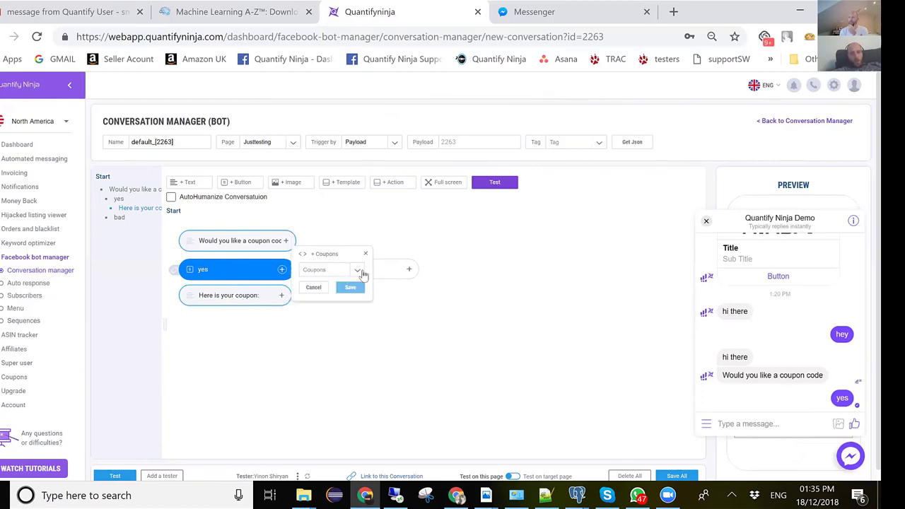
{"action": "left_click", "coordinate": [345, 270]}
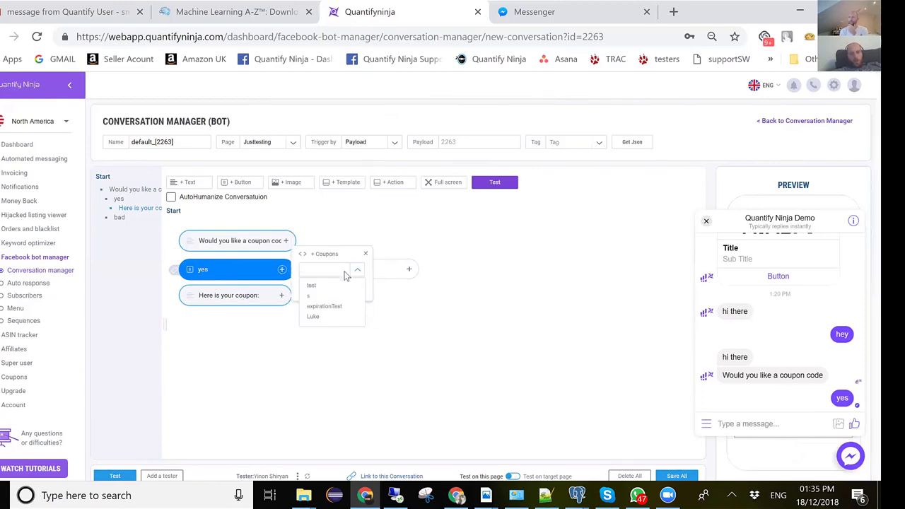
{"action": "left_click", "coordinate": [314, 317]}
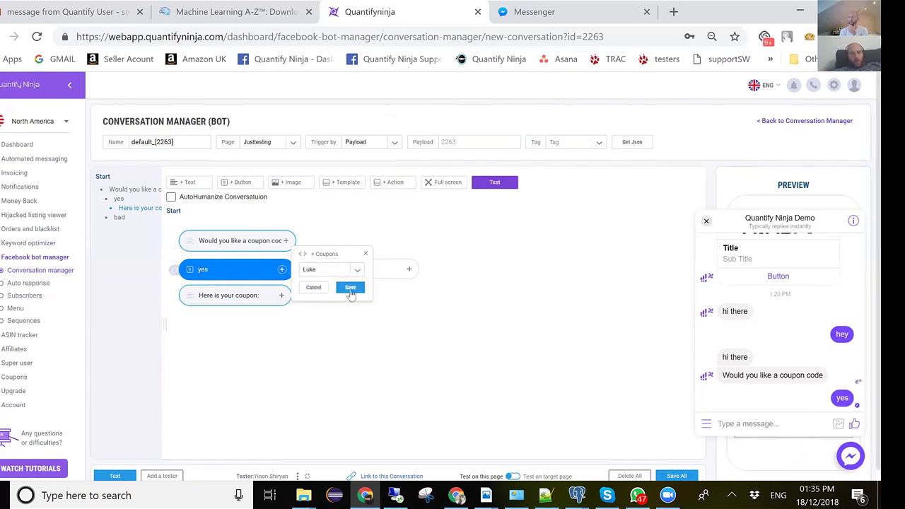
{"action": "left_click", "coordinate": [349, 290]}
Step: Run a test of the conversation and answer the coupon question with "yes" in the Messenger chat
{"action": "scroll", "coordinate": [298, 396], "scroll_direction": "down", "scroll_amount": 1}
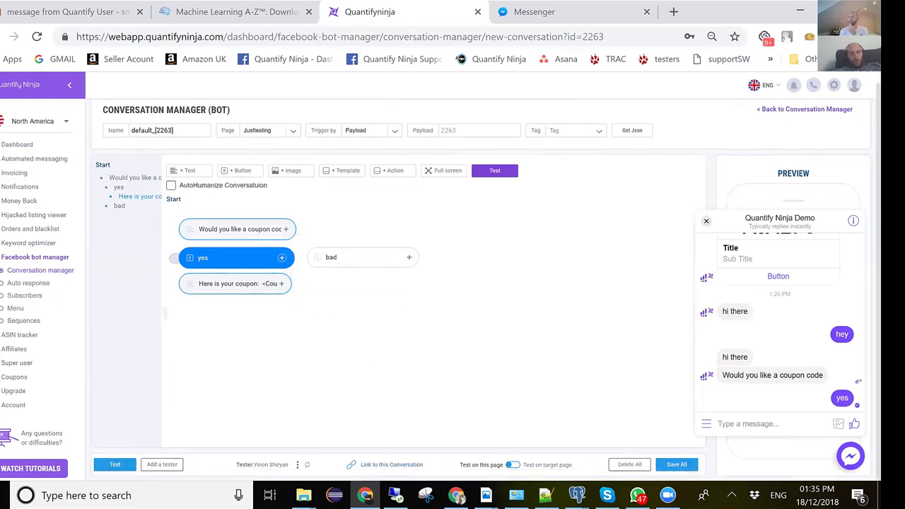
{"action": "left_click", "coordinate": [115, 466]}
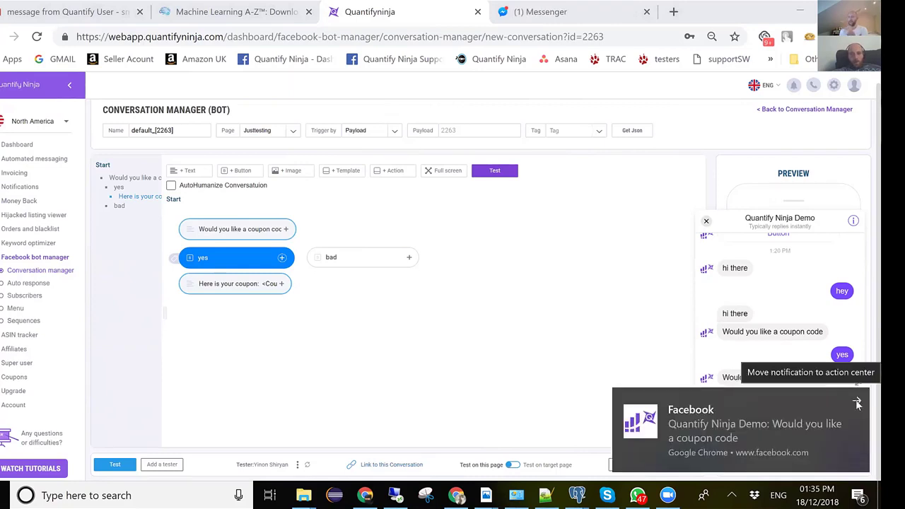
{"action": "left_click", "coordinate": [857, 403]}
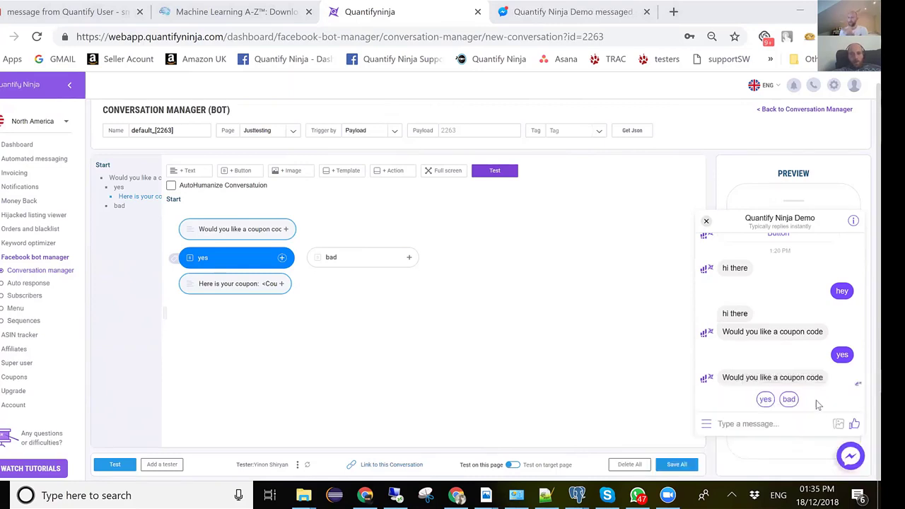
{"action": "left_click", "coordinate": [767, 401]}
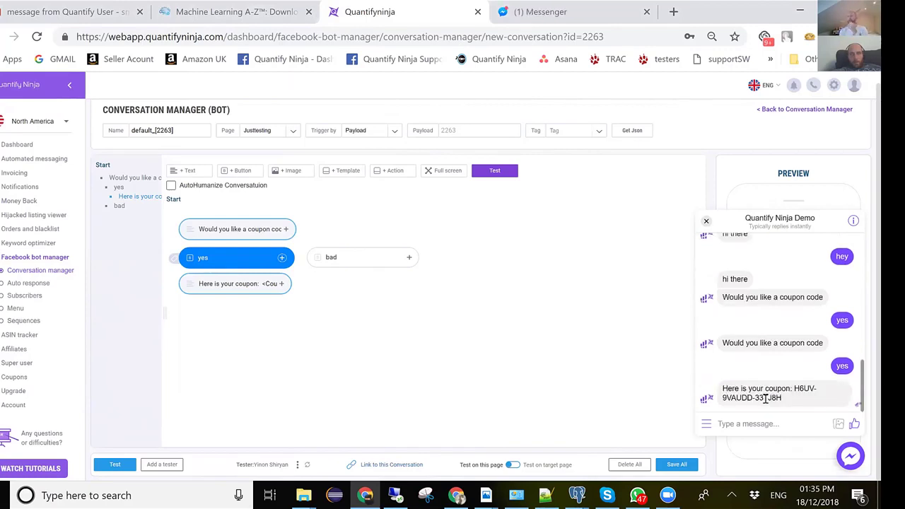
Step: Highlight the coupon reply in the Messenger chat to examine the code it delivers
{"action": "left_click_drag", "start_coordinate": [725, 389], "coordinate": [783, 399]}
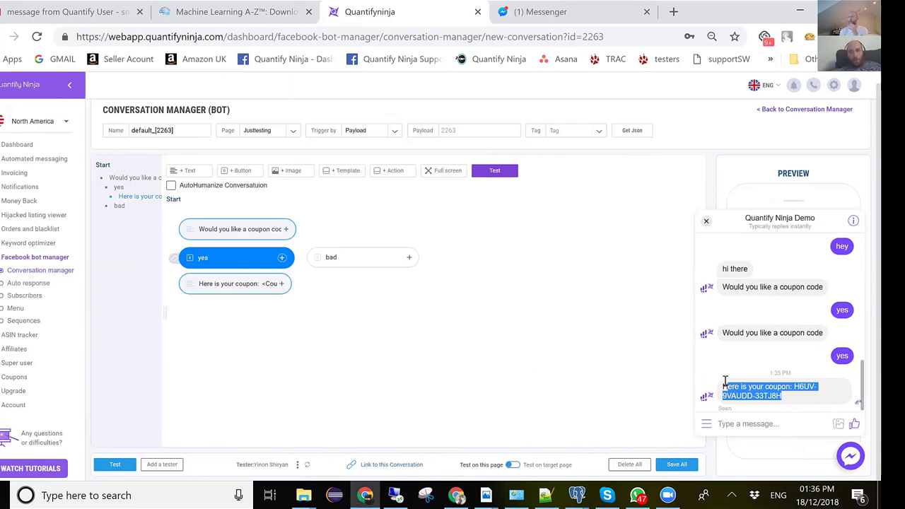
{"action": "left_click", "coordinate": [658, 216]}
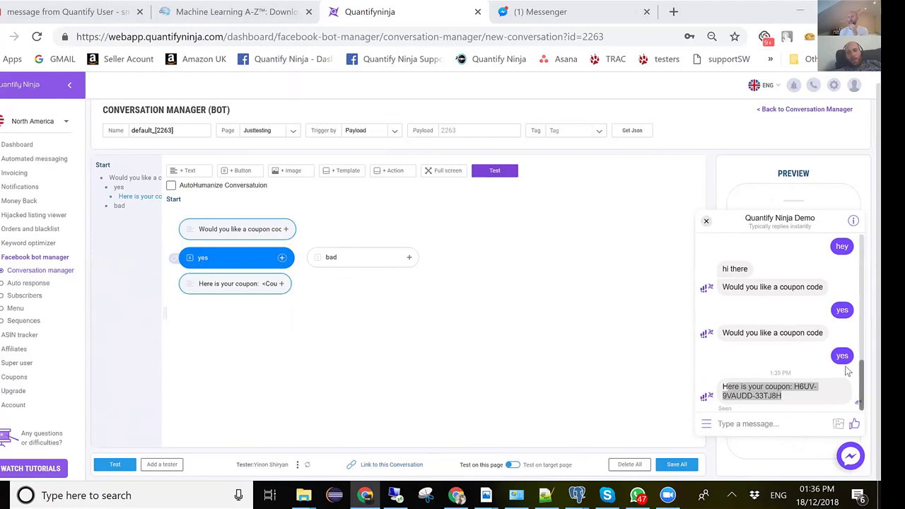
{"action": "left_click_drag", "start_coordinate": [791, 399], "coordinate": [790, 398]}
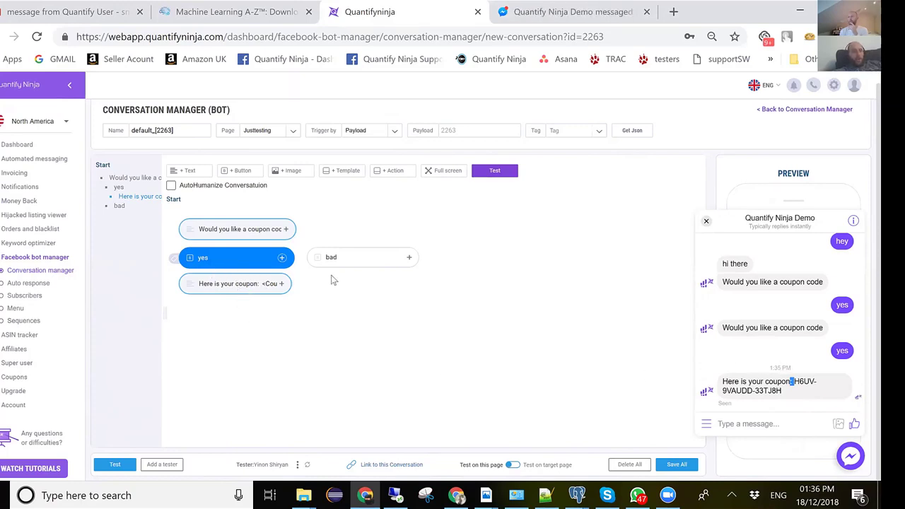
Step: Add a template below the "bad" button and try to upload the first ezgif.com-video-to-gif file from Downloads as its image
{"action": "left_click", "coordinate": [352, 259]}
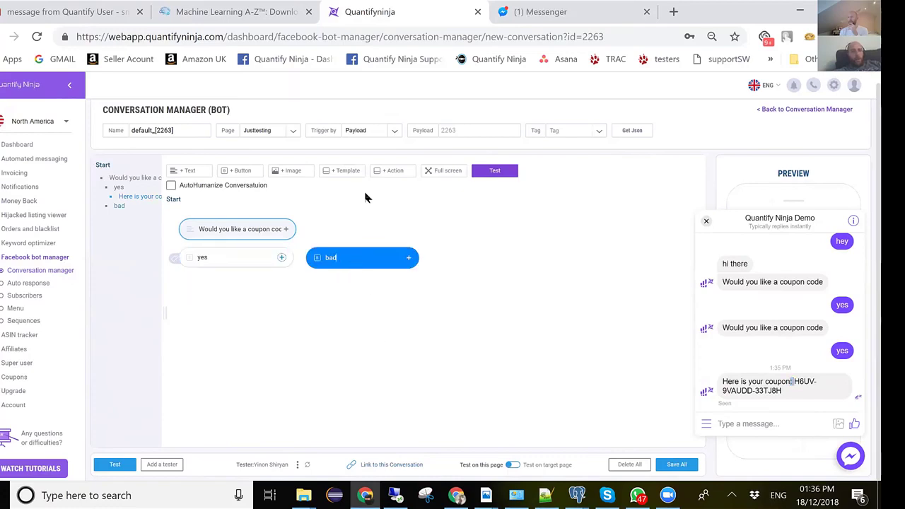
{"action": "left_click", "coordinate": [343, 172]}
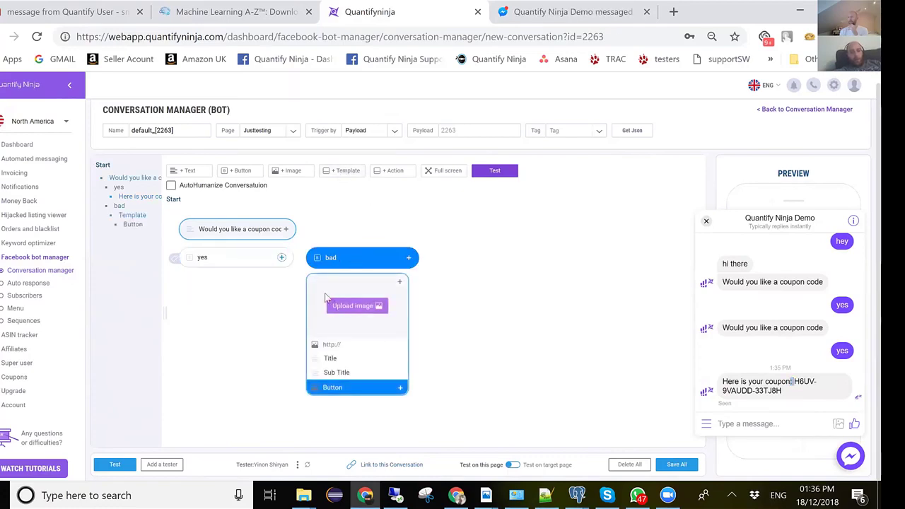
{"action": "left_click", "coordinate": [360, 306]}
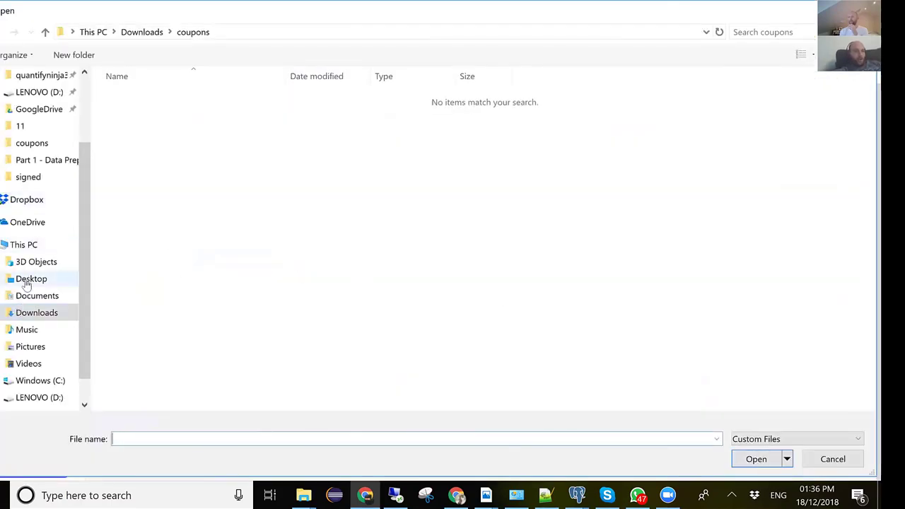
{"action": "left_click", "coordinate": [33, 316]}
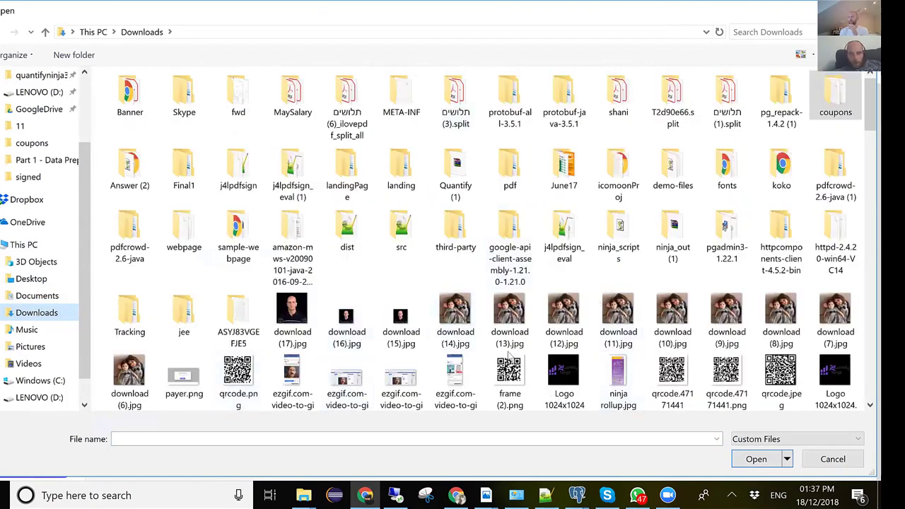
{"action": "double_click", "coordinate": [293, 380]}
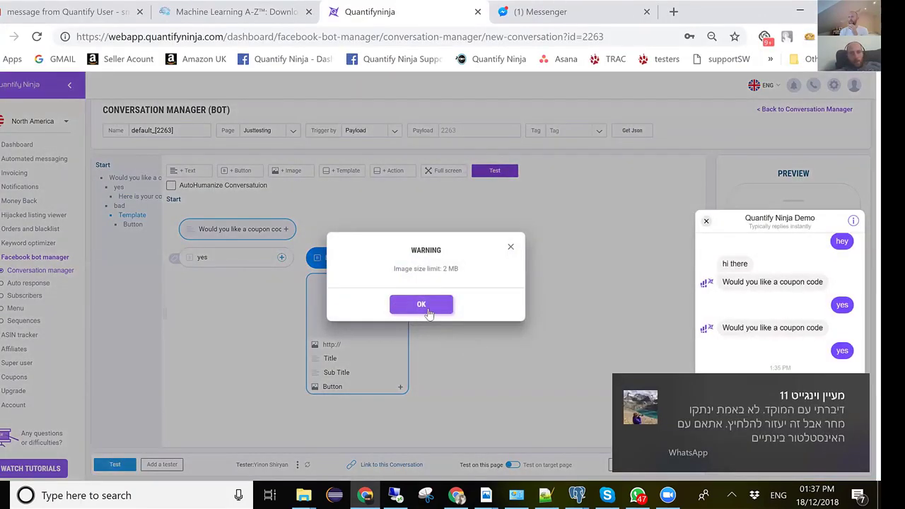
{"action": "left_click", "coordinate": [415, 307]}
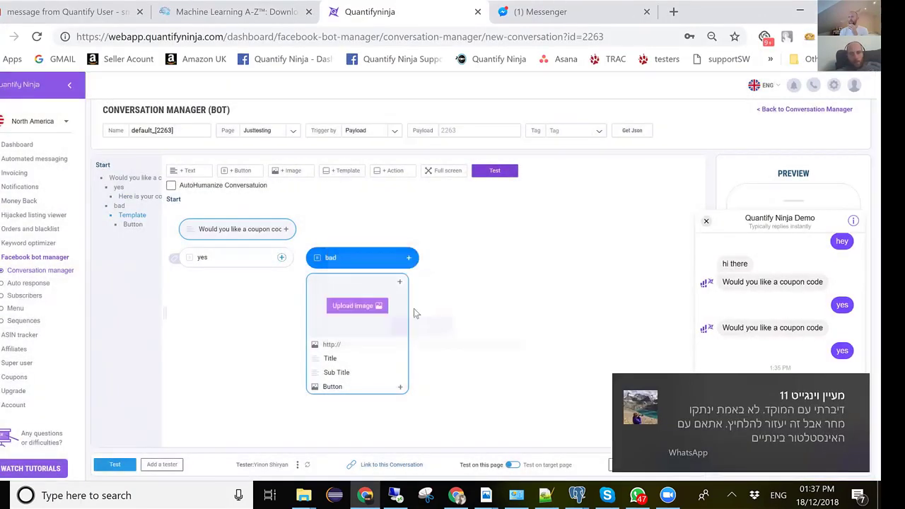
Step: Upload ninja rollup.jpg from Downloads as the template's image and test the conversation by answering "bad" in the Messenger chat
{"action": "left_click", "coordinate": [379, 306]}
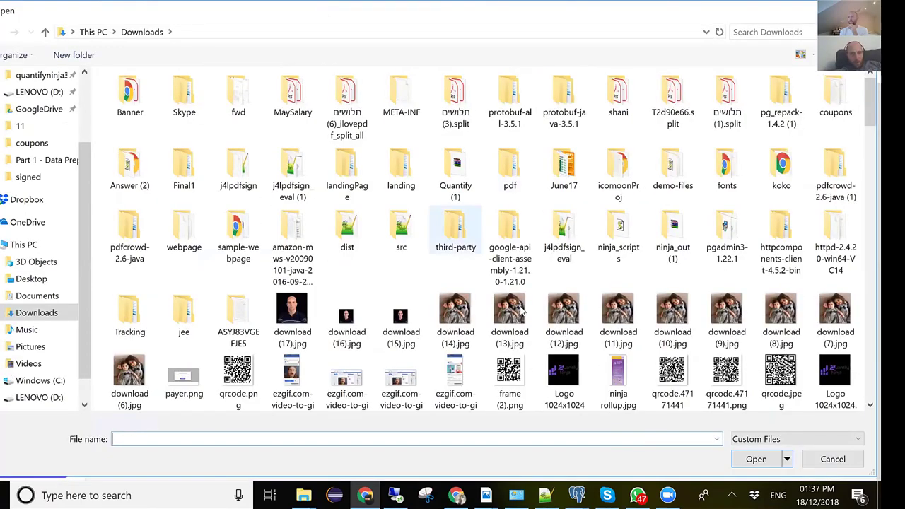
{"action": "scroll", "coordinate": [504, 279], "scroll_direction": "down", "scroll_amount": 2}
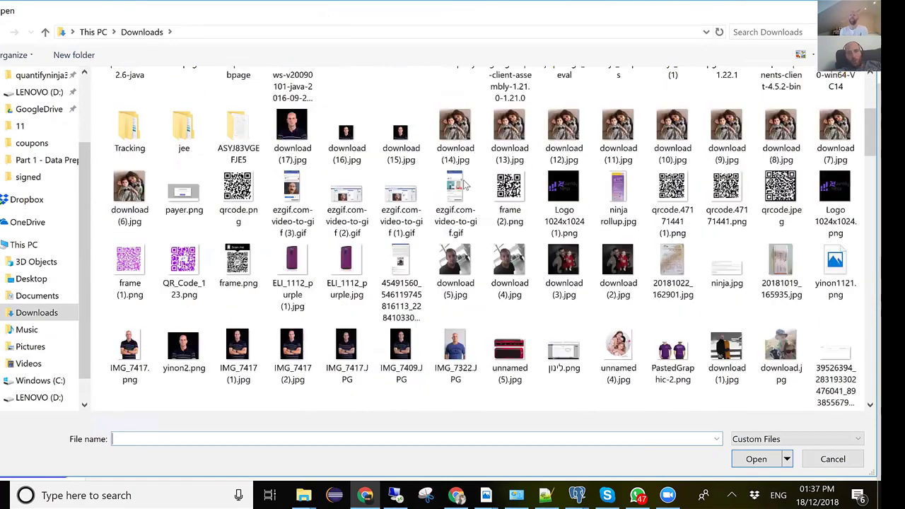
{"action": "double_click", "coordinate": [619, 191]}
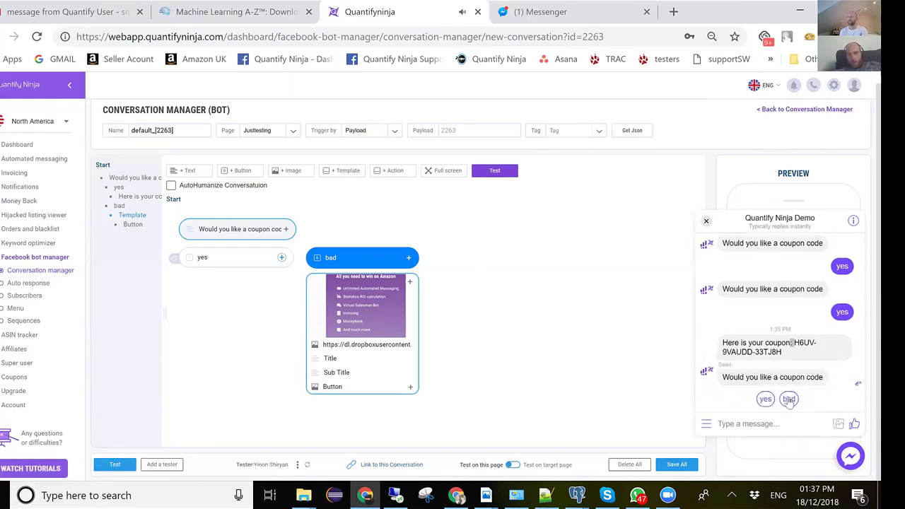
{"action": "left_click", "coordinate": [789, 399]}
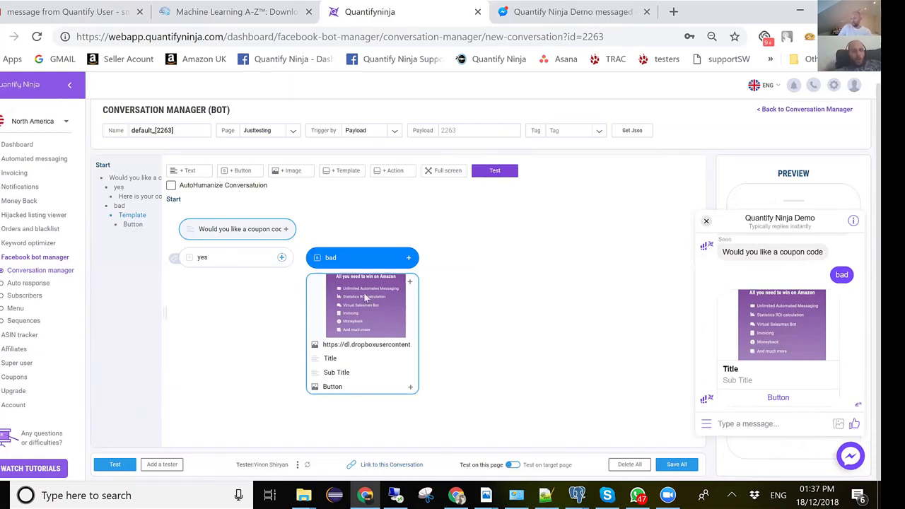
Step: Rename the button of the template in the "bad" branch as "coupon"
{"action": "left_click", "coordinate": [354, 358]}
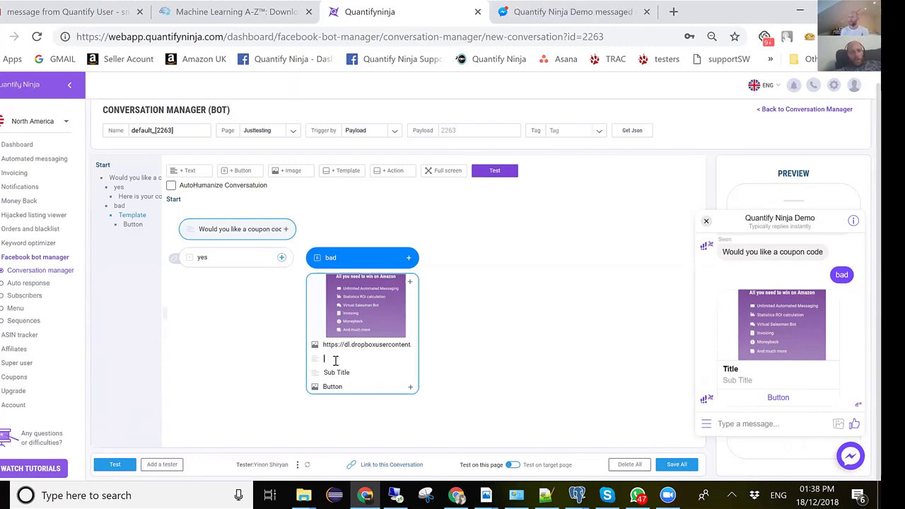
{"action": "left_click", "coordinate": [374, 389]}
{"action": "left_click", "coordinate": [374, 388]}
{"action": "type", "text": "coupon"}
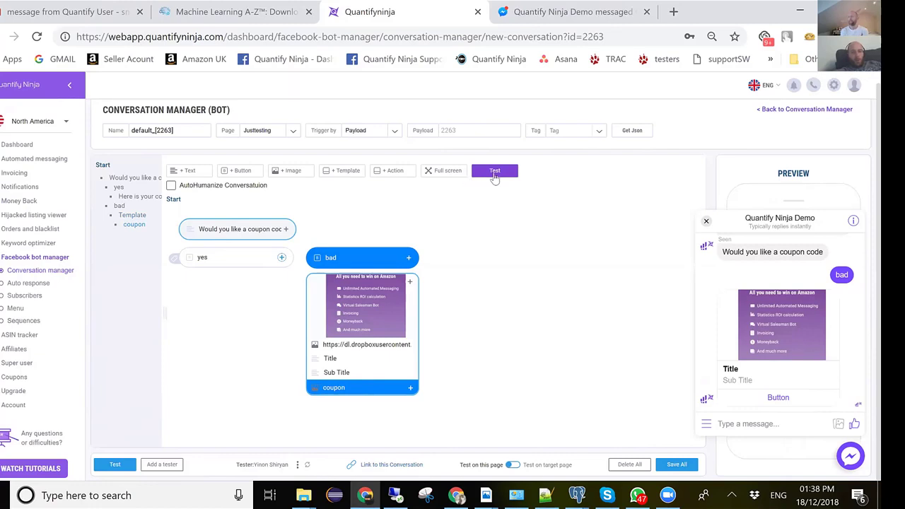
Step: Add a new text reading "here it is" below the template's "coupon" button
{"action": "left_click", "coordinate": [181, 170]}
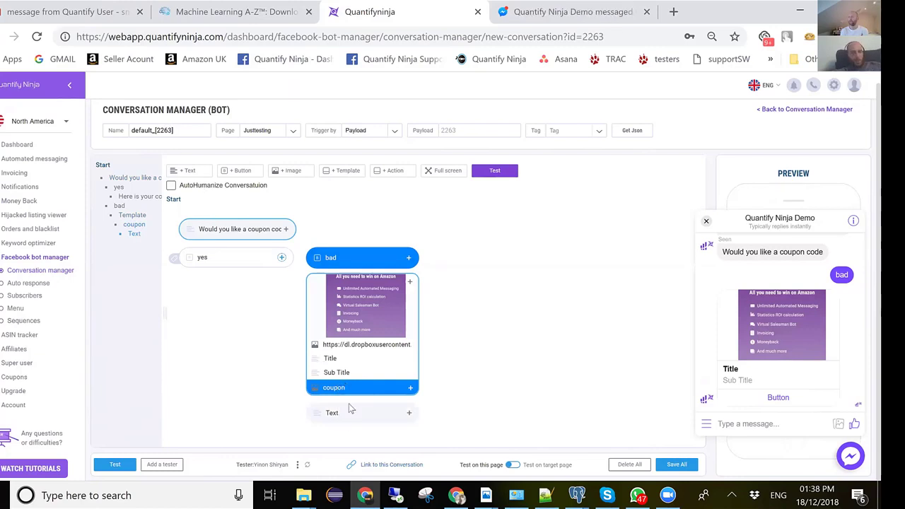
{"action": "left_click", "coordinate": [352, 411]}
{"action": "type", "text": "here"}
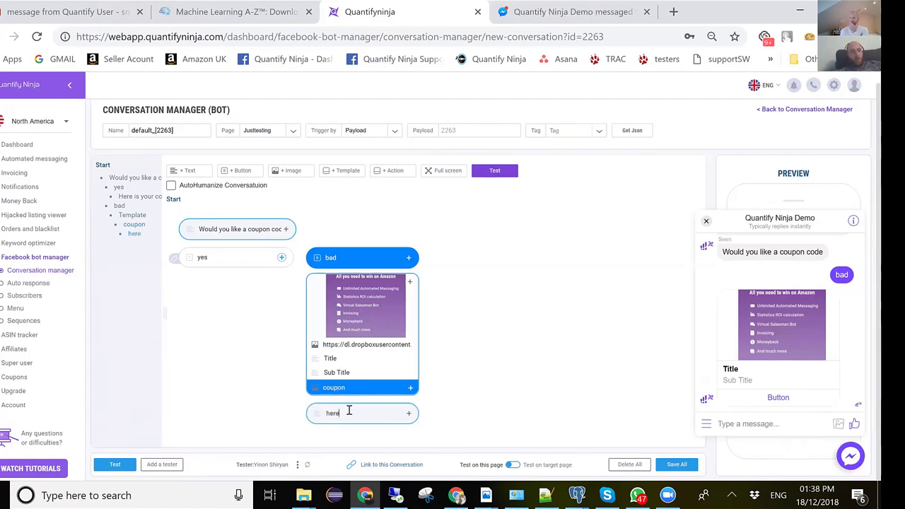
{"action": "type", "text": " it"}
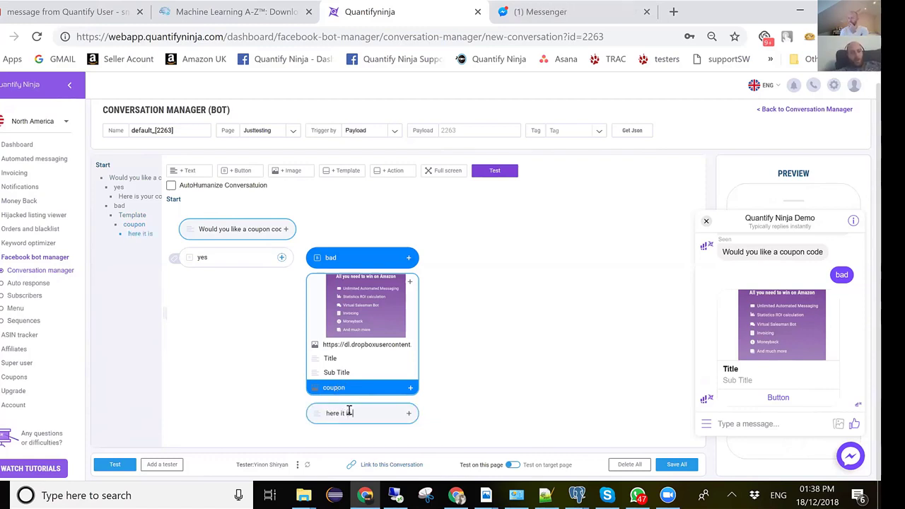
{"action": "type", "text": " is"}
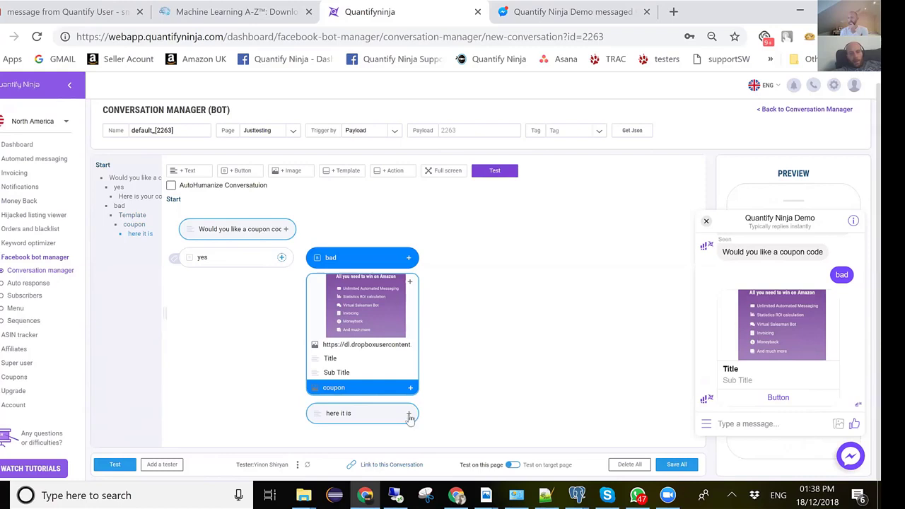
Step: Insert the newly uploaded coupon, the last entry of the coupon list, into the "here it is" text
{"action": "left_click", "coordinate": [408, 414]}
{"action": "left_click", "coordinate": [457, 385]}
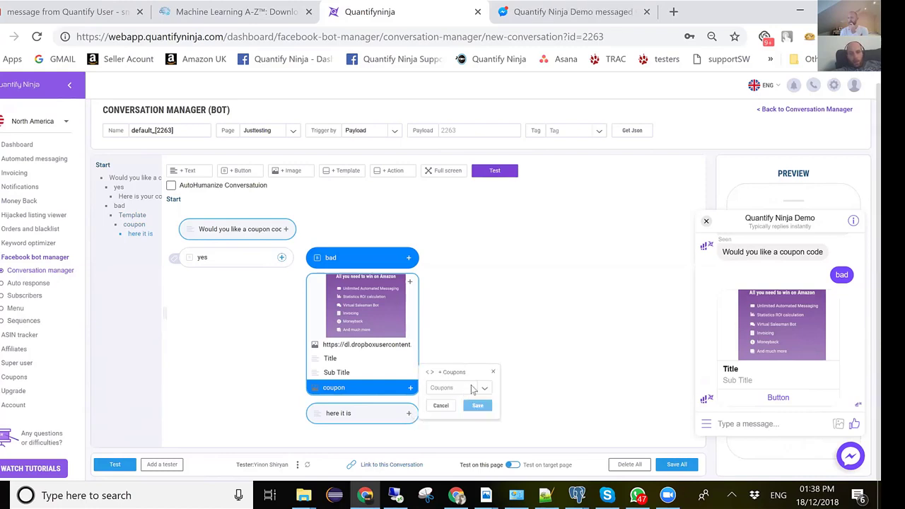
{"action": "left_click", "coordinate": [457, 387]}
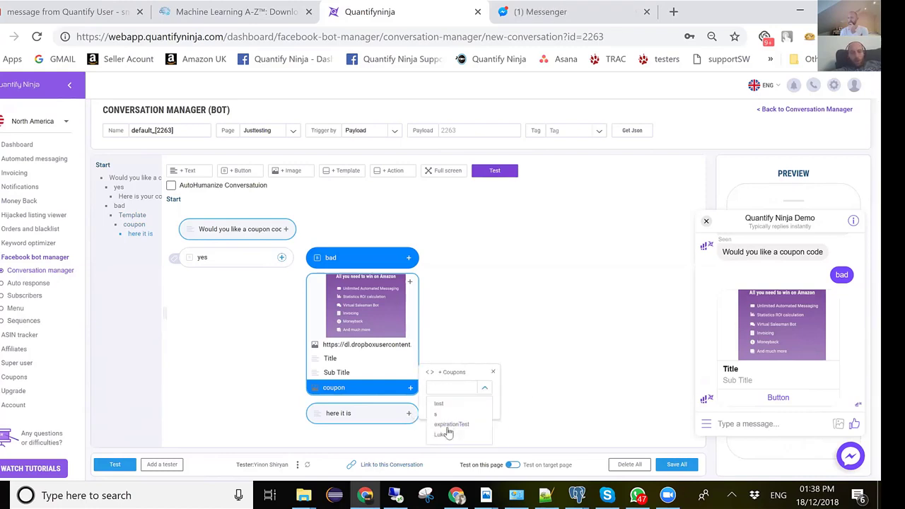
{"action": "left_click", "coordinate": [440, 421]}
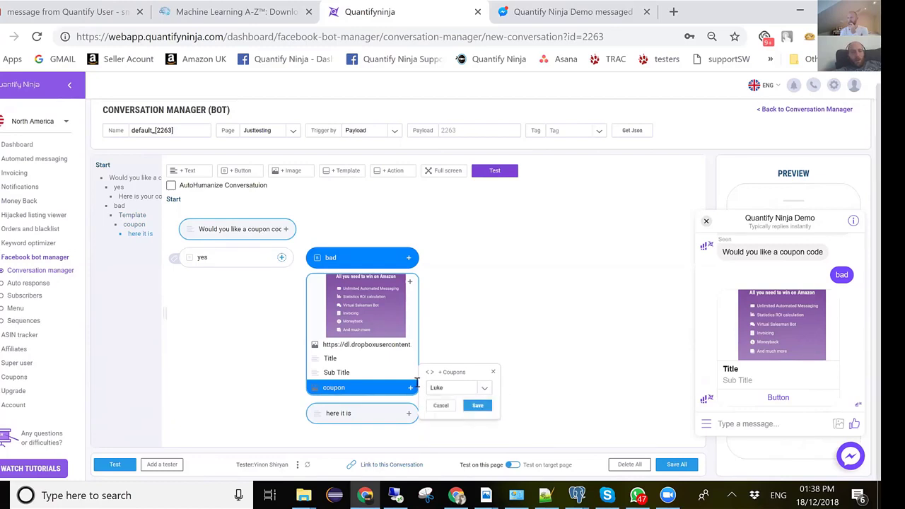
{"action": "left_click", "coordinate": [478, 406]}
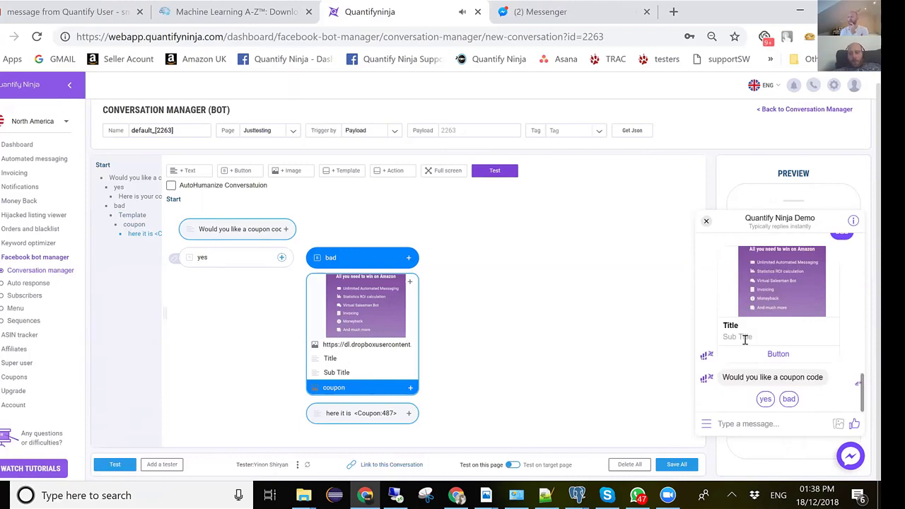
Step: Run a test of the conversation, answering "bad" and requesting the coupon from the template in the Messenger chat
{"action": "left_click", "coordinate": [789, 400]}
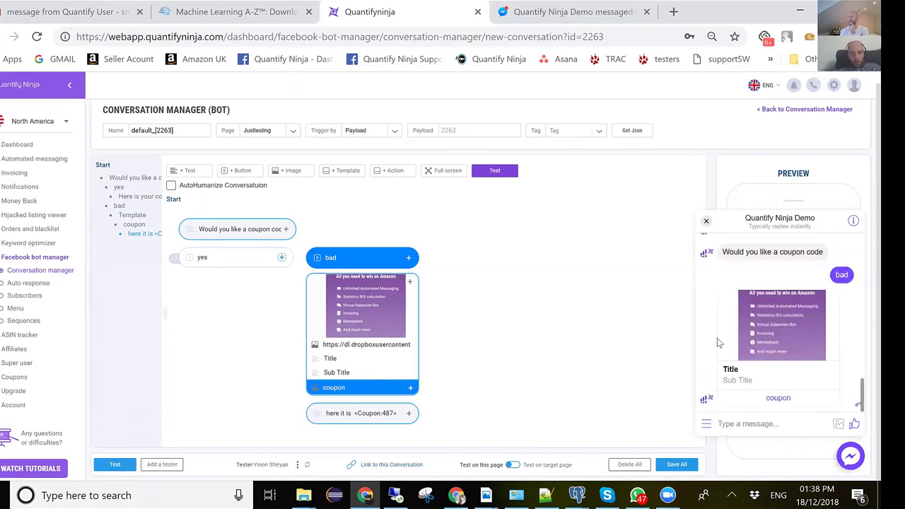
{"action": "left_click", "coordinate": [776, 399]}
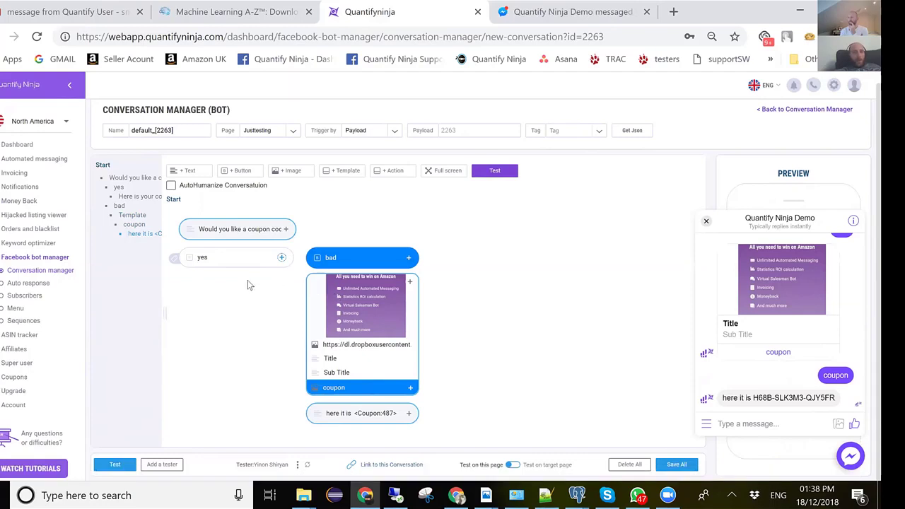
Step: Review the "yes" and "bad" branches, and request the coupon again in the Messenger chat to compare the delivered codes
{"action": "left_click", "coordinate": [221, 259]}
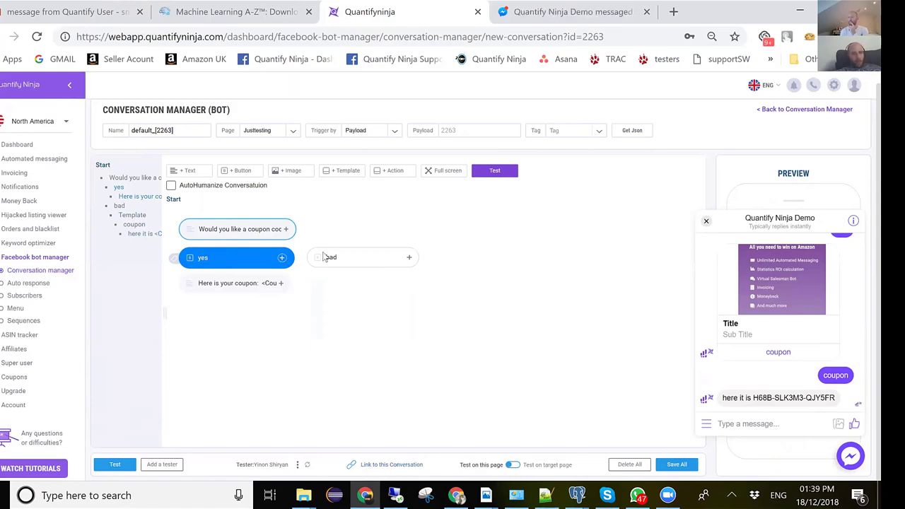
{"action": "left_click", "coordinate": [390, 258]}
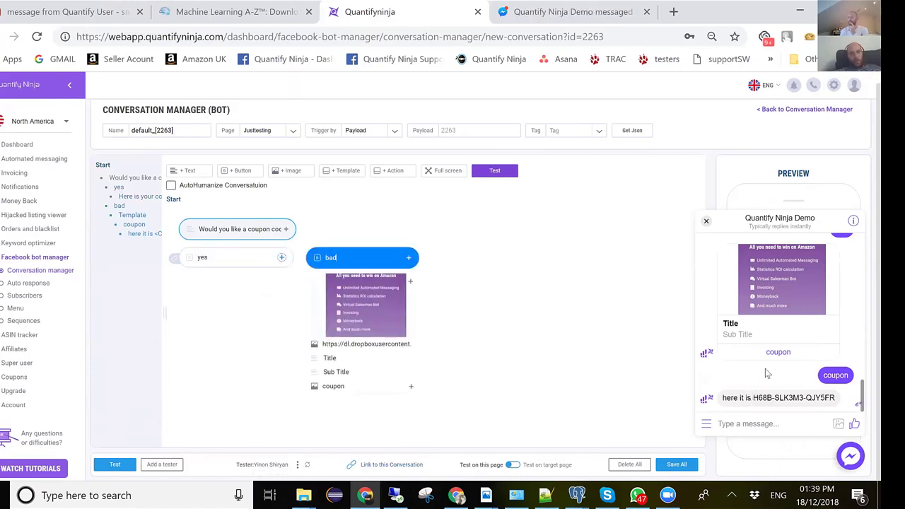
{"action": "left_click", "coordinate": [779, 353]}
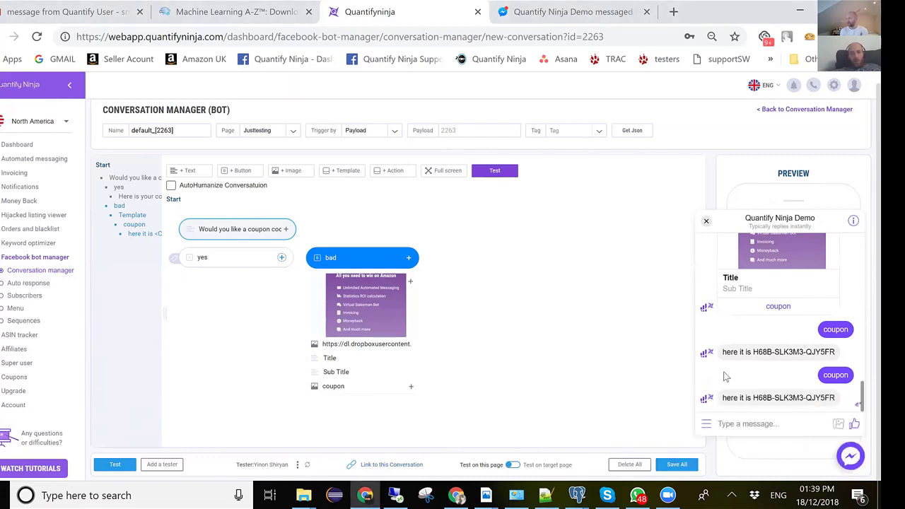
{"action": "triple_click", "coordinate": [761, 355]}
{"action": "left_click", "coordinate": [787, 367]}
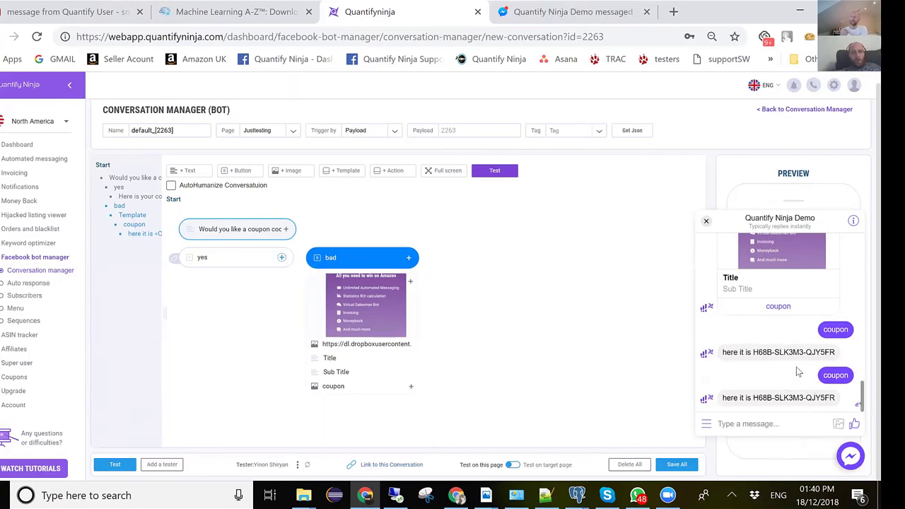
{"action": "scroll", "coordinate": [797, 371], "scroll_direction": "up", "scroll_amount": 1}
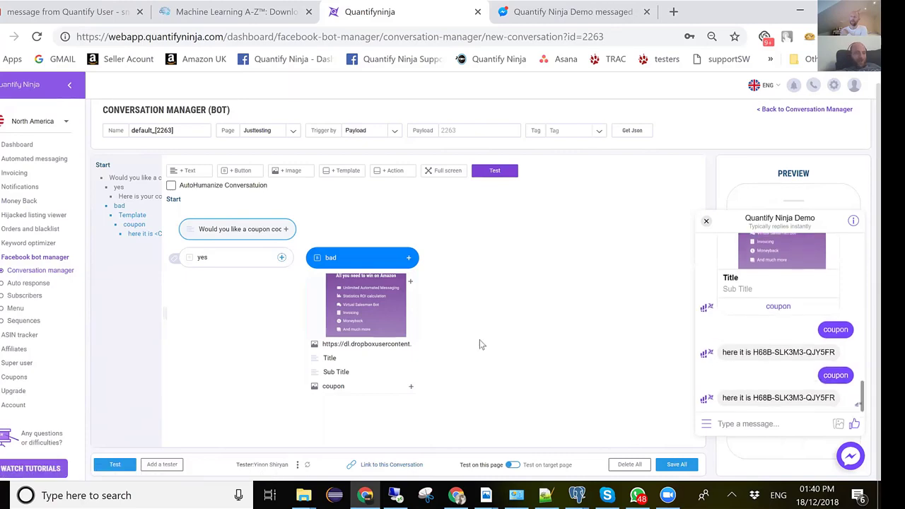
Step: Attach the existing tag listed directly after "333" to the template's "coupon" button
{"action": "left_click", "coordinate": [411, 389]}
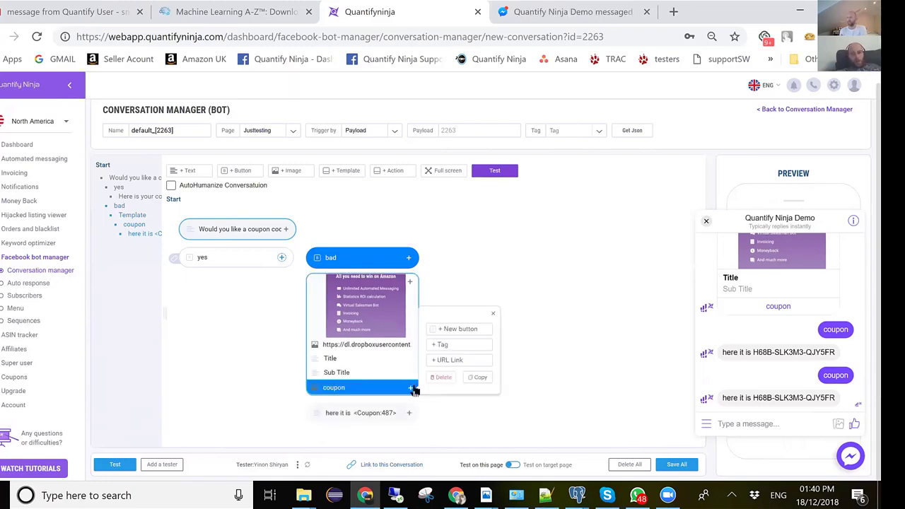
{"action": "left_click", "coordinate": [468, 352]}
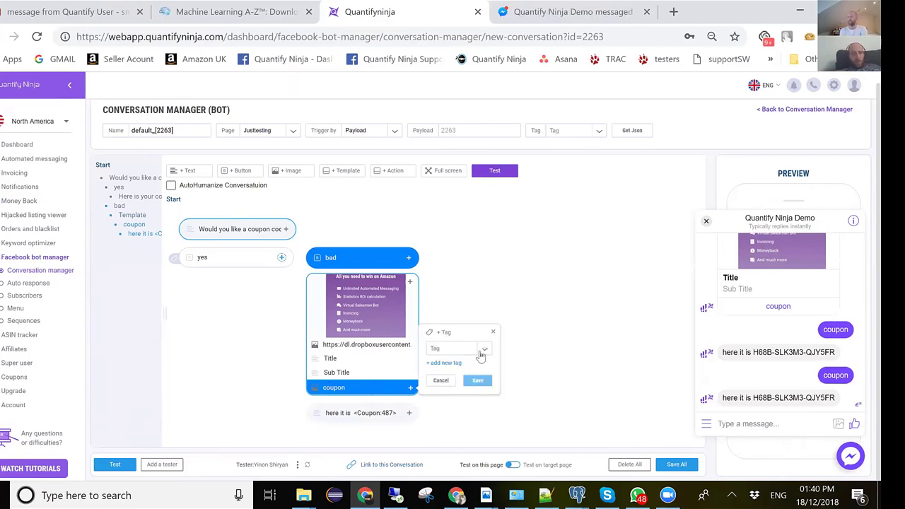
{"action": "left_click", "coordinate": [467, 348]}
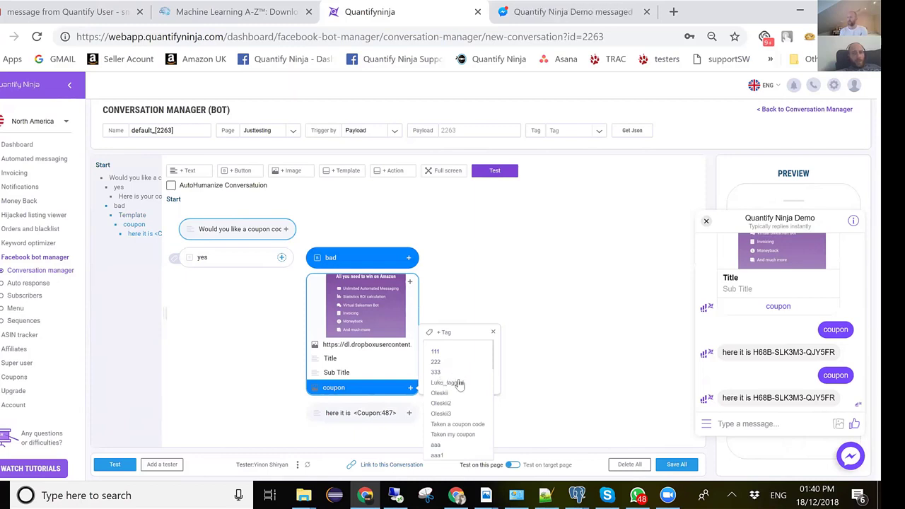
{"action": "left_click", "coordinate": [460, 382]}
{"action": "left_click", "coordinate": [479, 382]}
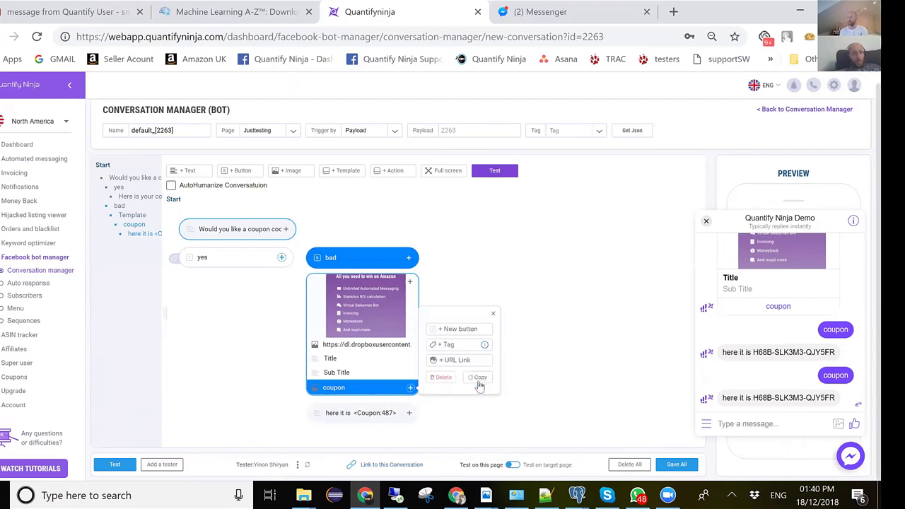
{"action": "left_click", "coordinate": [547, 329]}
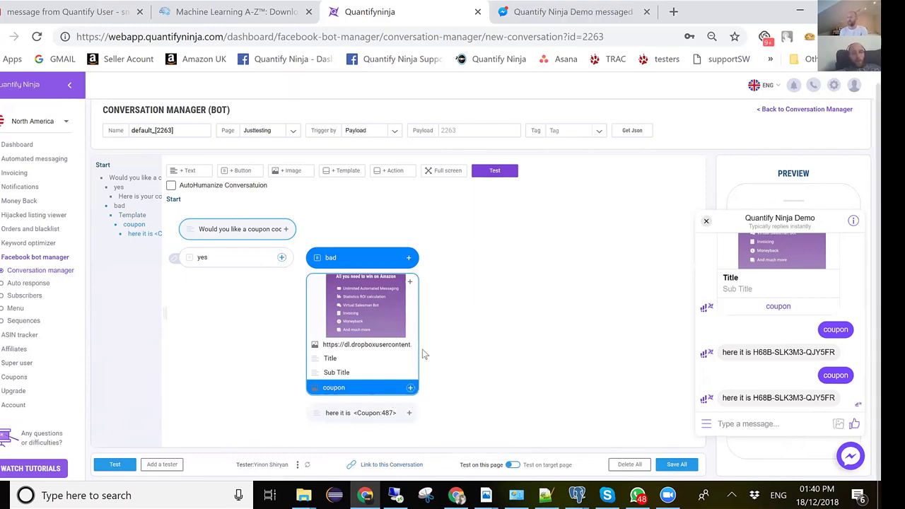
Step: Add two new buttons to the template below its "coupon" button
{"action": "left_click", "coordinate": [411, 285]}
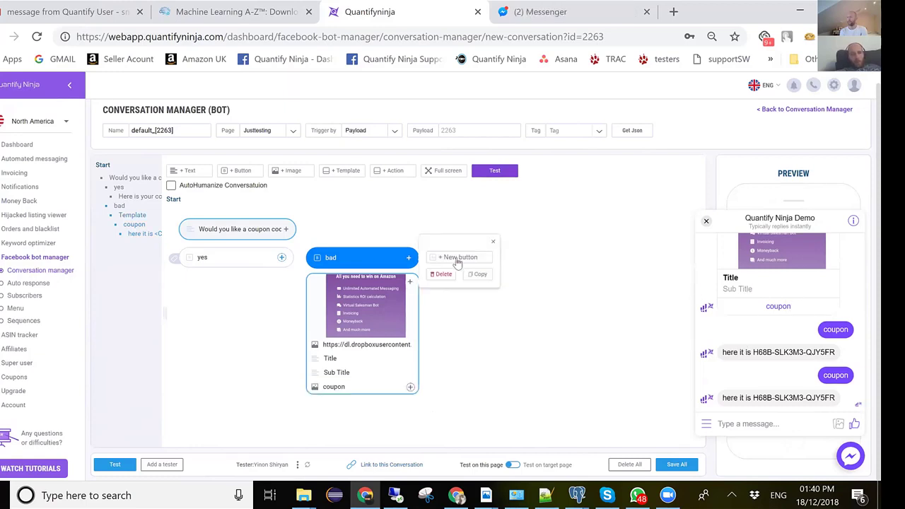
{"action": "left_click", "coordinate": [456, 261]}
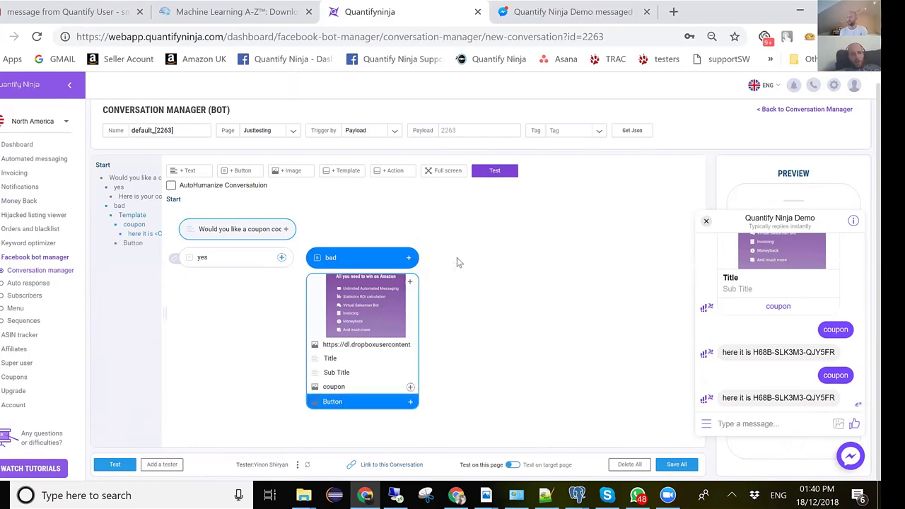
{"action": "left_click", "coordinate": [410, 401]}
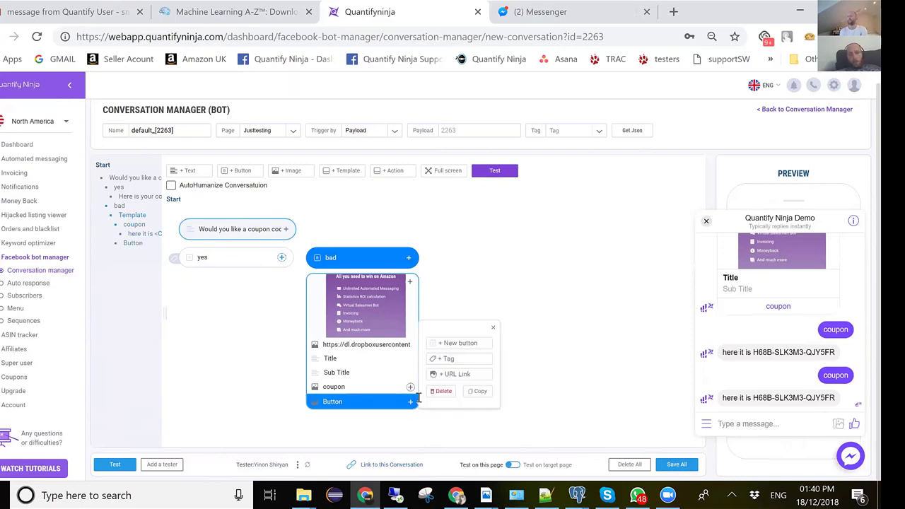
{"action": "left_click", "coordinate": [466, 344]}
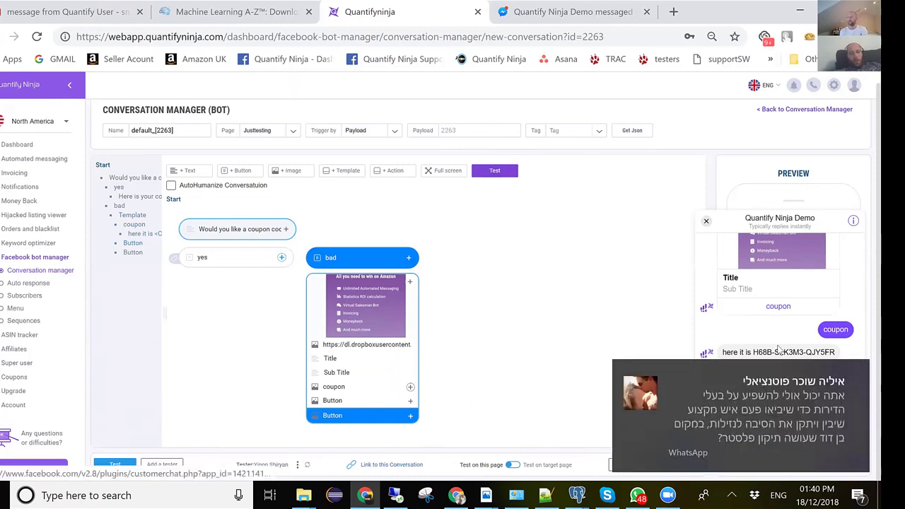
{"action": "left_click", "coordinate": [858, 375]}
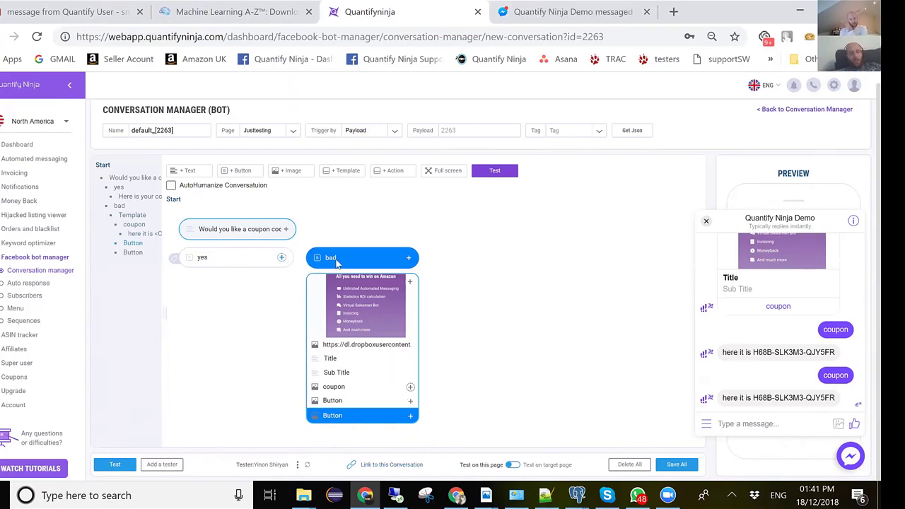
{"action": "left_click", "coordinate": [353, 386]}
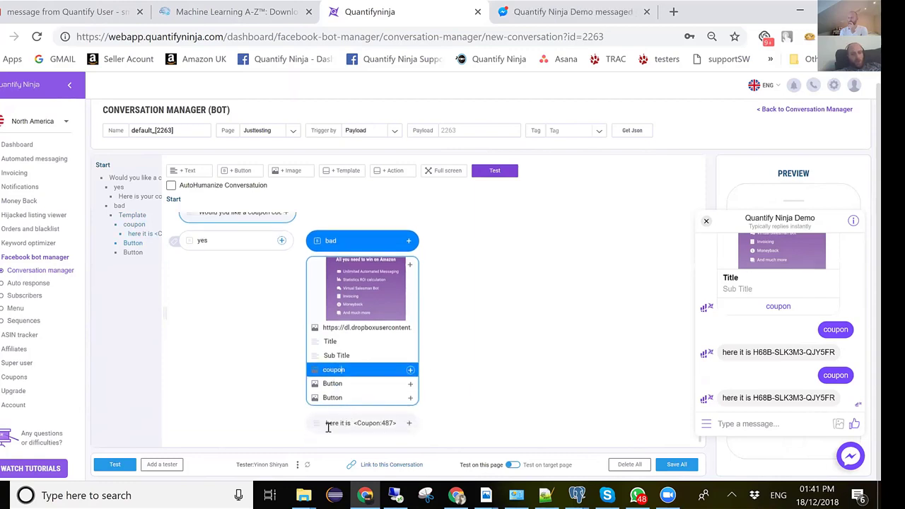
{"action": "left_click", "coordinate": [354, 386]}
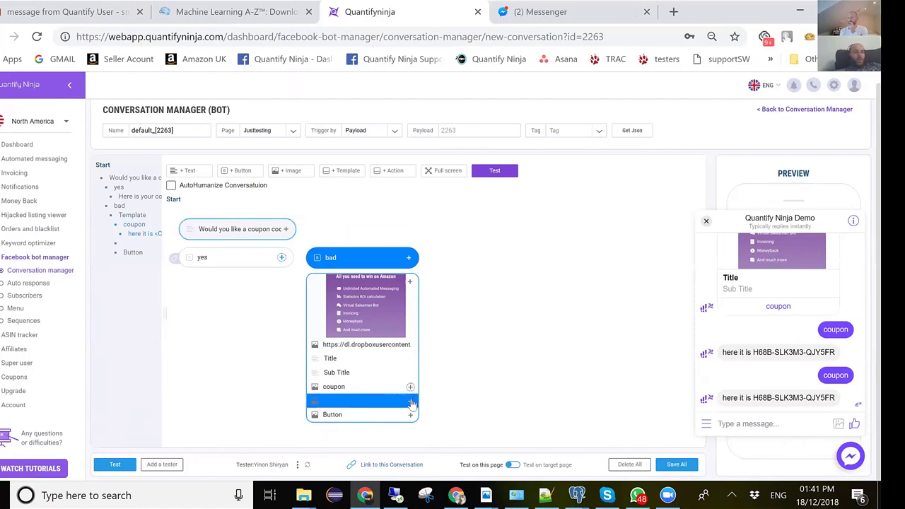
{"action": "left_click", "coordinate": [411, 402]}
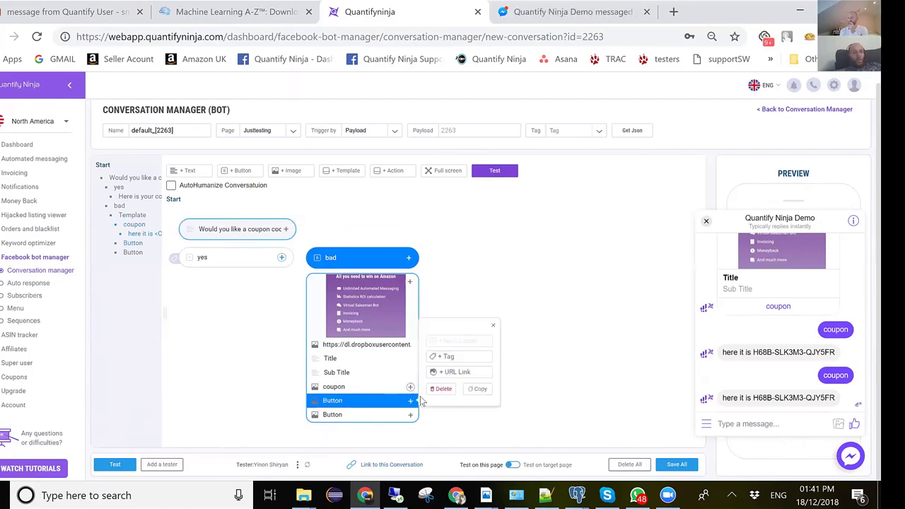
{"action": "left_click", "coordinate": [468, 370]}
{"action": "type", "text": "http"}
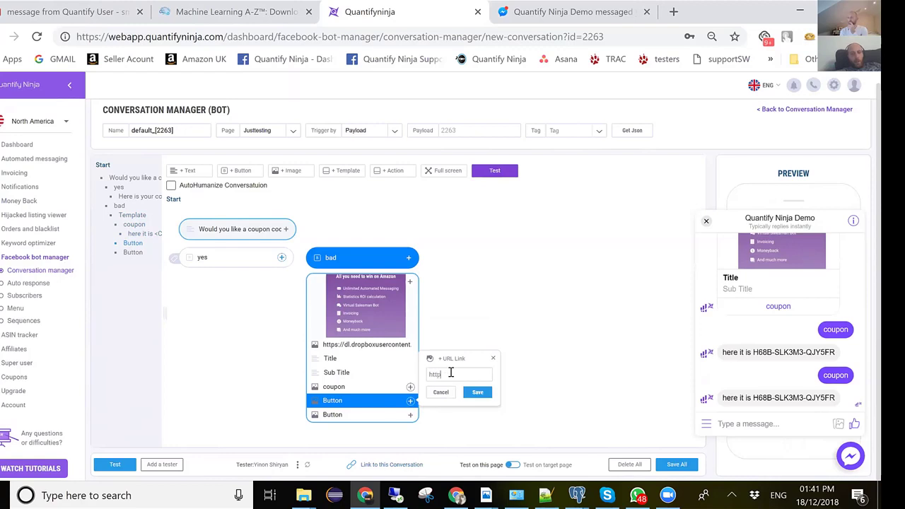
{"action": "type", "text": "s:/"}
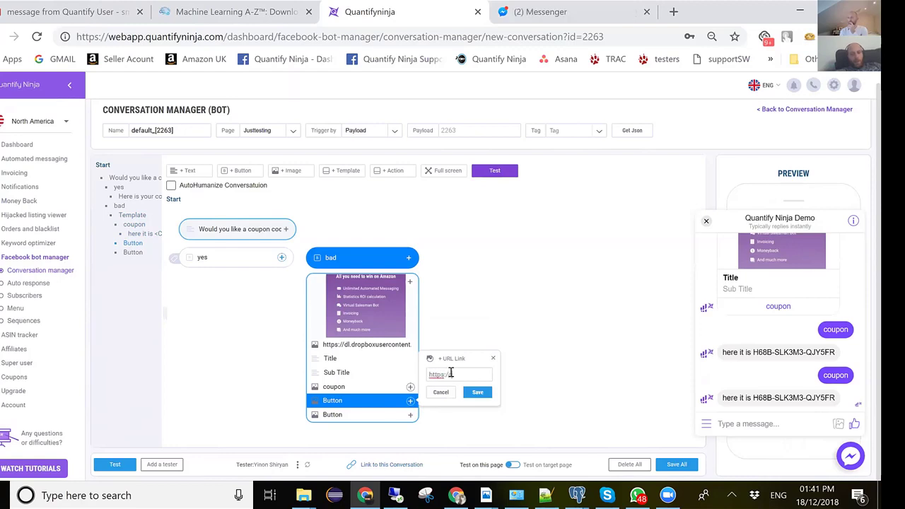
{"action": "type", "text": "/quan"}
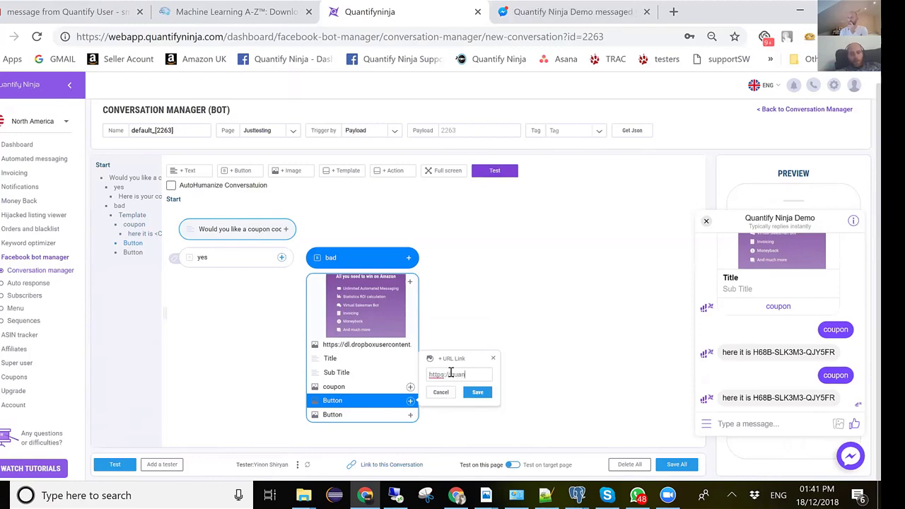
{"action": "type", "text": "tifyninja.com"}
{"action": "left_click", "coordinate": [478, 393]}
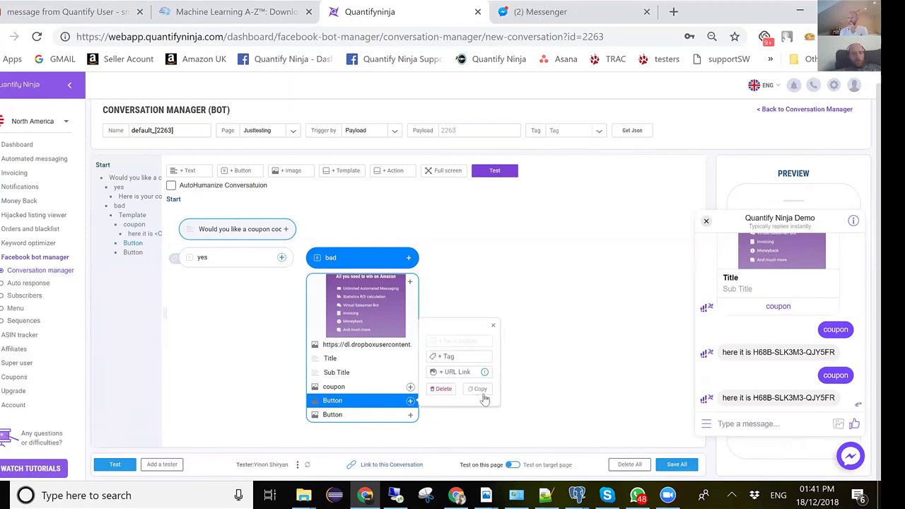
{"action": "left_click", "coordinate": [560, 380]}
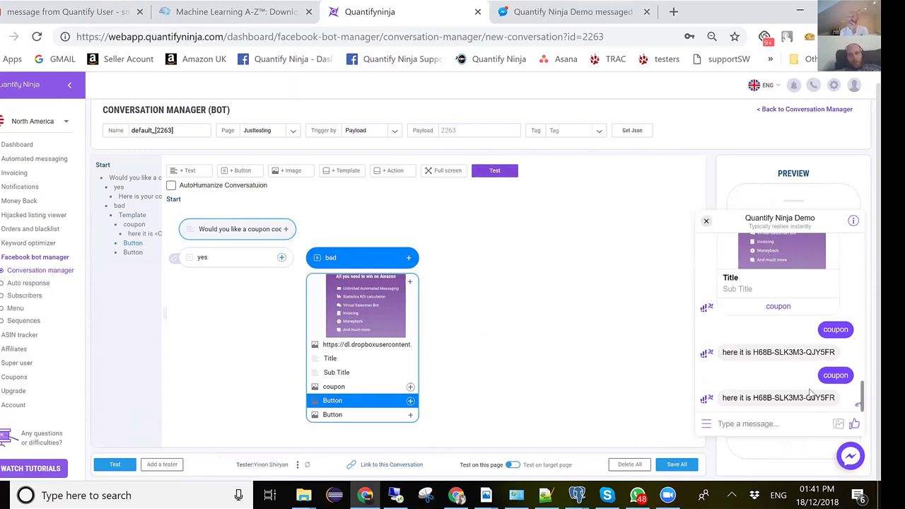
Step: Test the URL button in the Messenger chat by answering "bad" and opening its link, and return to the conversation editor
{"action": "left_click", "coordinate": [789, 400]}
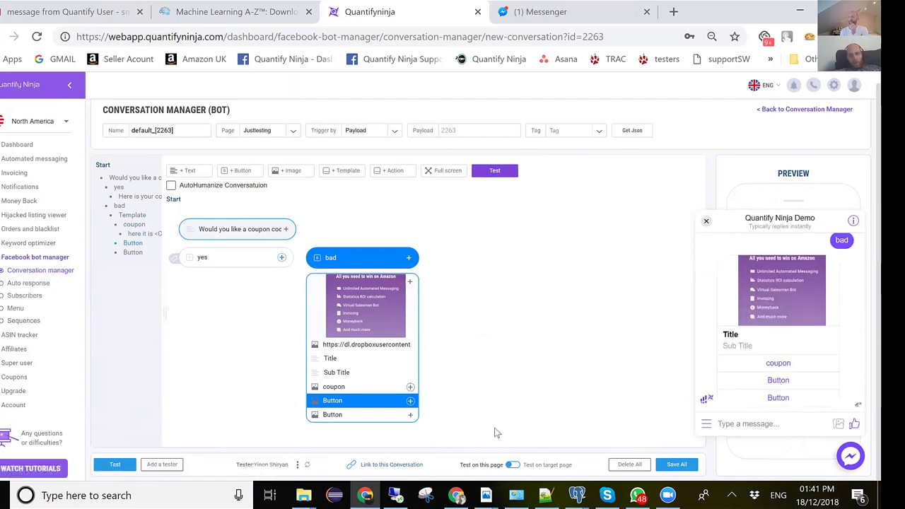
{"action": "left_click", "coordinate": [780, 382]}
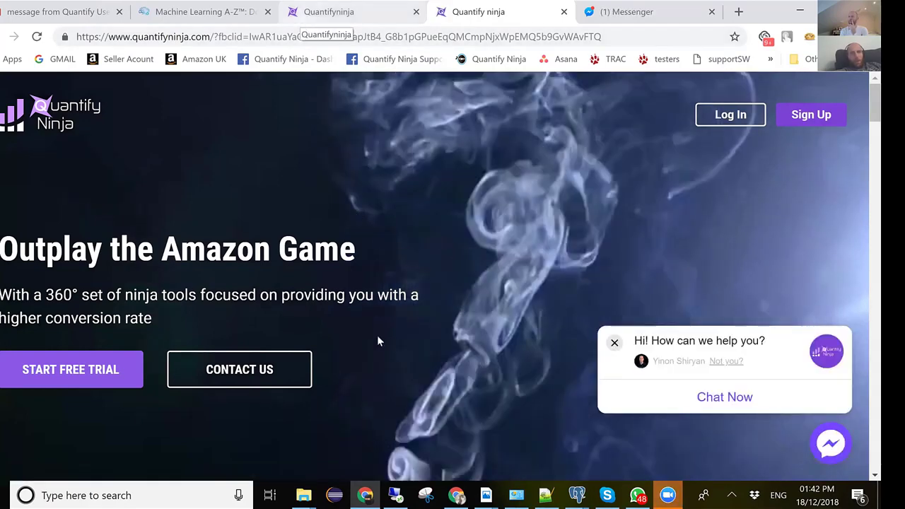
{"action": "key", "text": "ctrl+shift+Tab"}
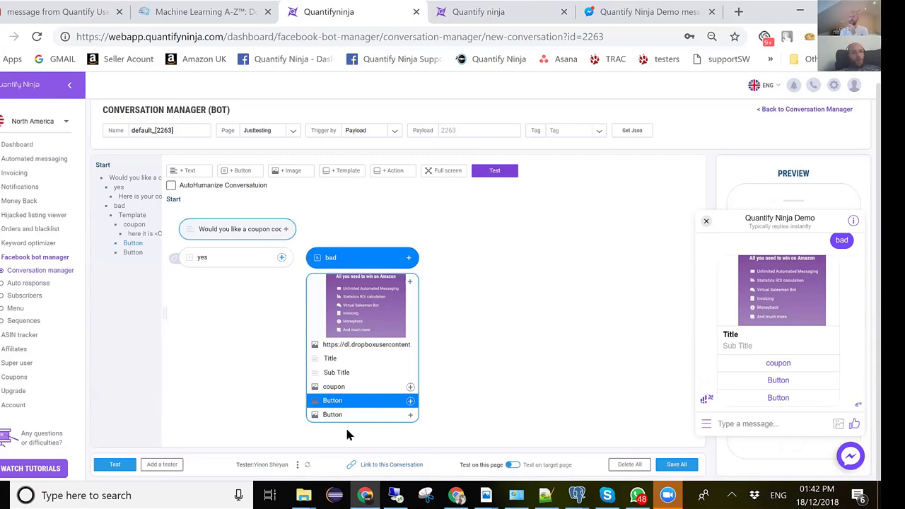
Step: Read the warning about testing text triggers and close it
{"action": "key", "text": "ctrl+BackSpace"}
{"action": "left_click", "coordinate": [191, 171]}
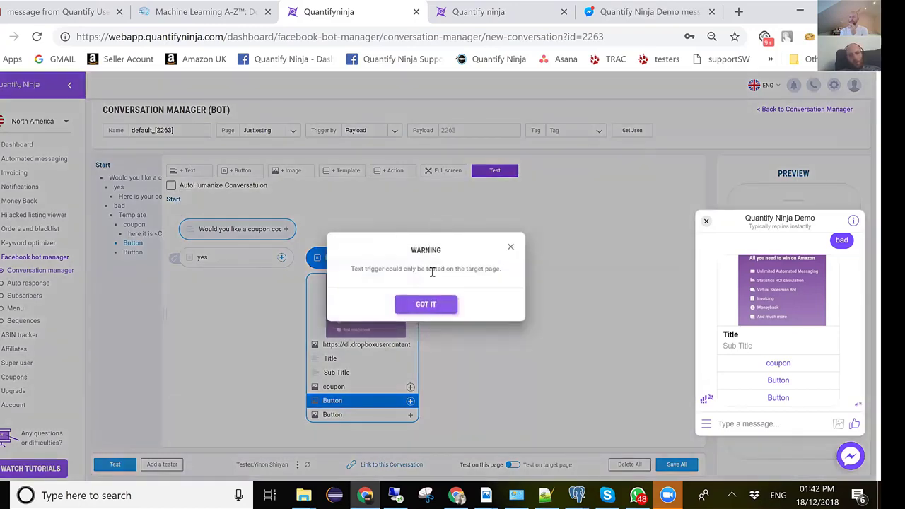
{"action": "triple_click", "coordinate": [365, 270]}
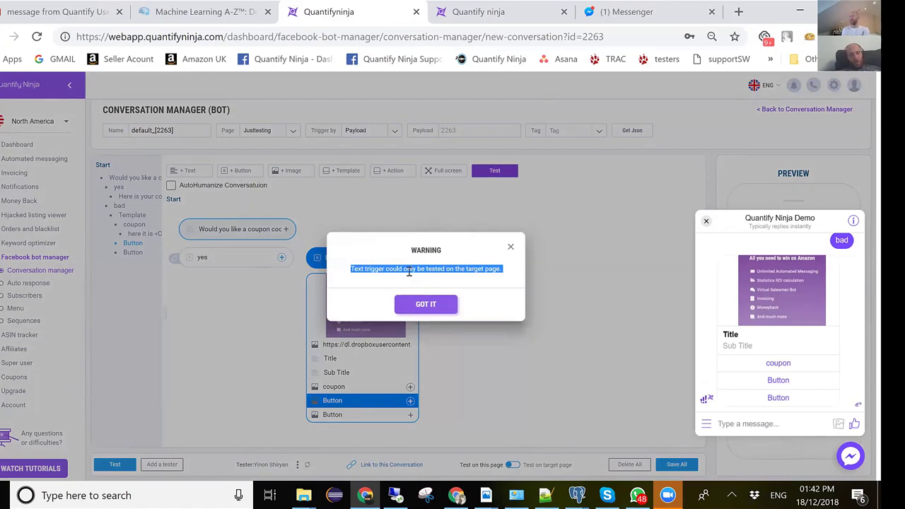
{"action": "double_click", "coordinate": [493, 269]}
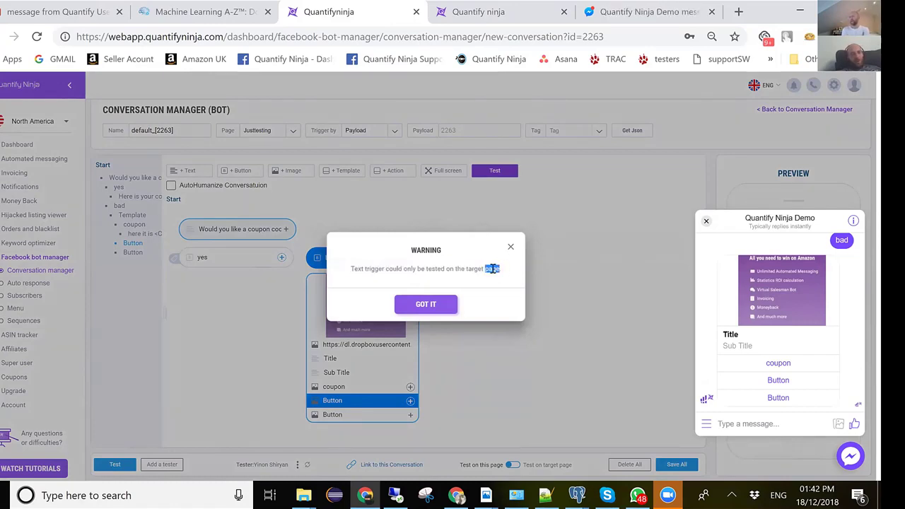
{"action": "left_click", "coordinate": [511, 247]}
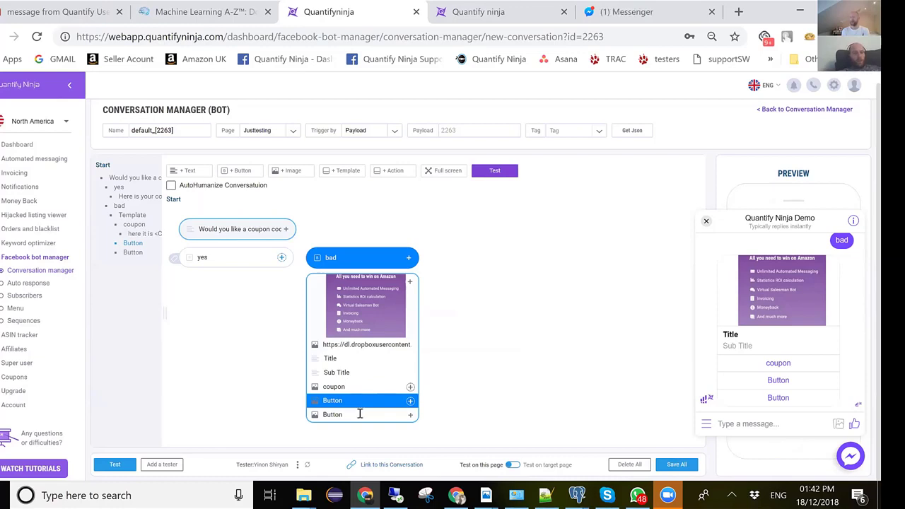
Step: Add an action under the template's last button and rename that button "Action test"
{"action": "left_click", "coordinate": [360, 415]}
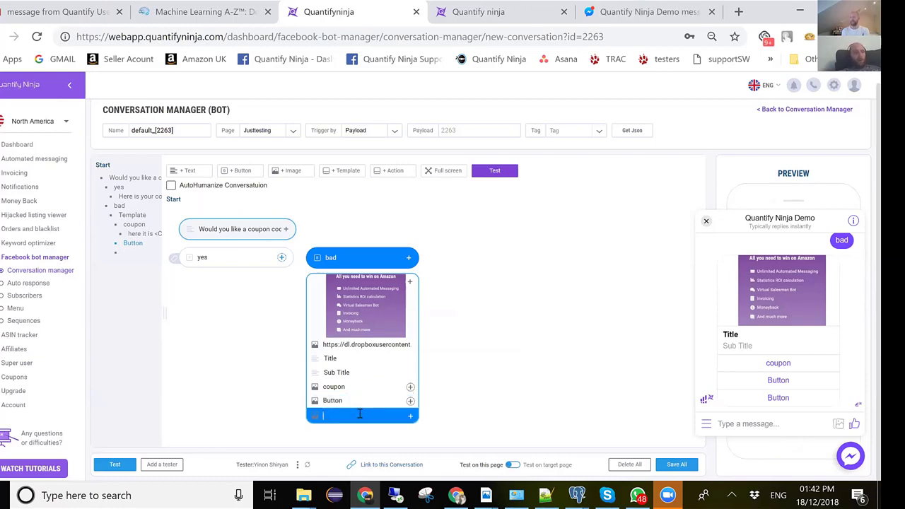
{"action": "left_click", "coordinate": [507, 400]}
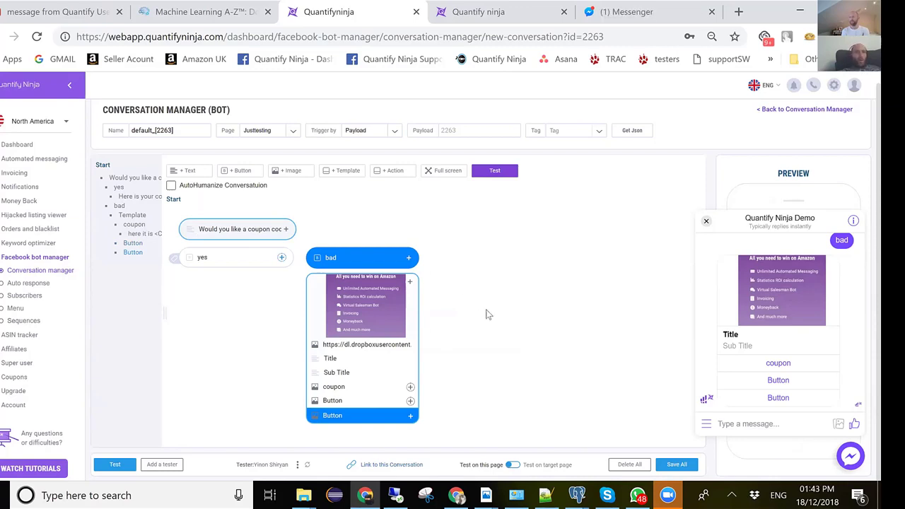
{"action": "left_click", "coordinate": [393, 171]}
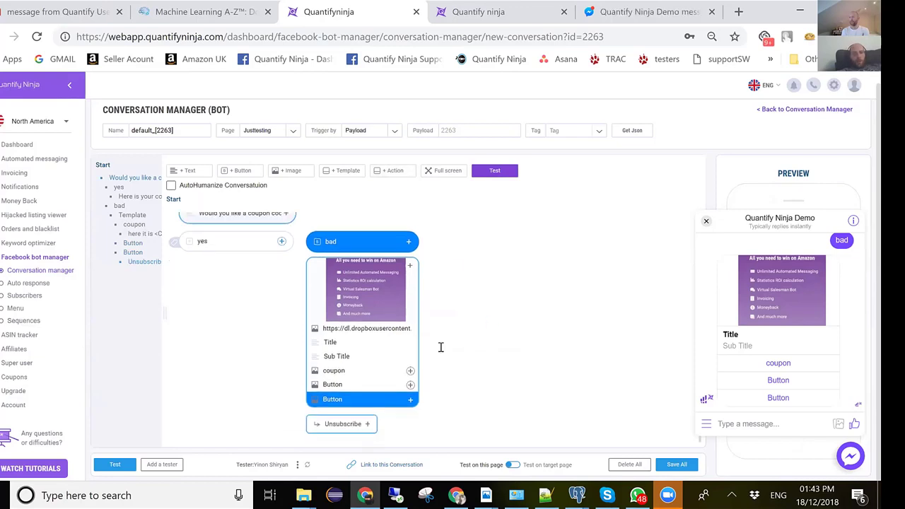
{"action": "double_click", "coordinate": [352, 401]}
{"action": "key", "text": "BackSpace"}
{"action": "type", "text": "Ac"}
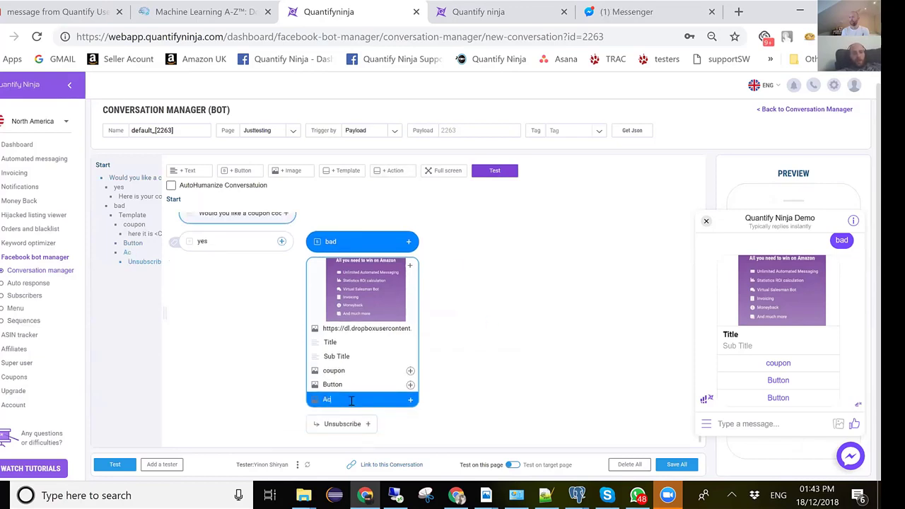
{"action": "type", "text": "tion test"}
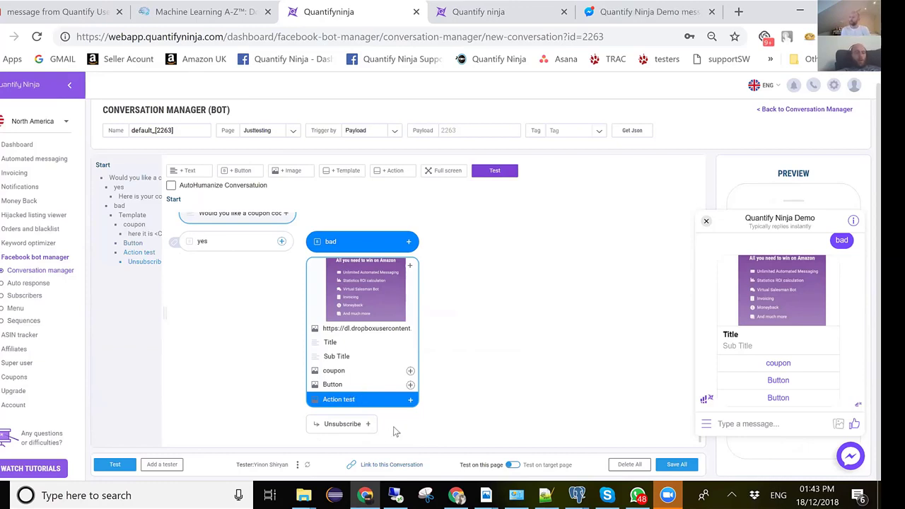
Step: Change the action under "Action test" to a typing status lasting 3 seconds
{"action": "left_click", "coordinate": [368, 425]}
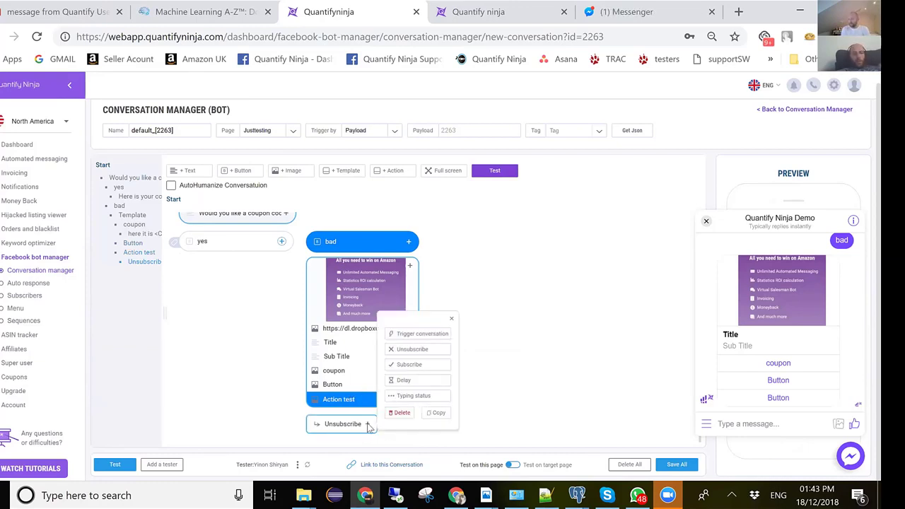
{"action": "left_click", "coordinate": [409, 398]}
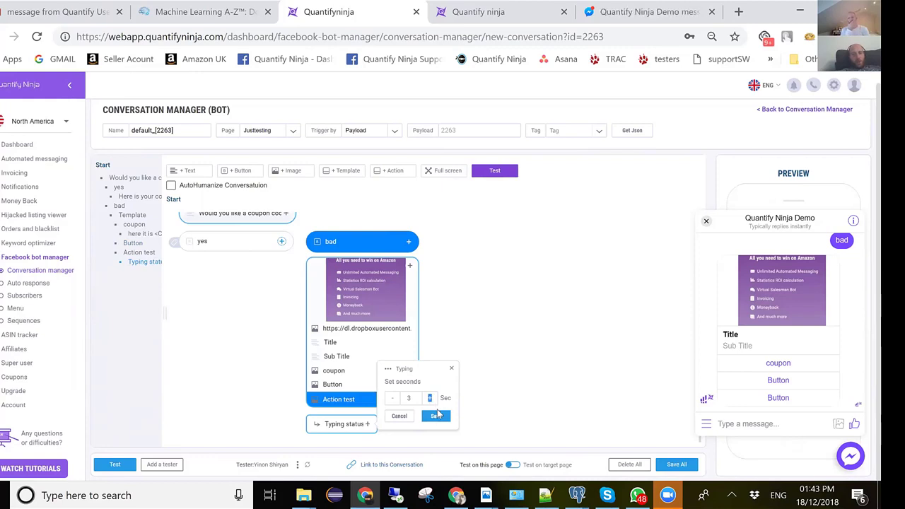
{"action": "left_click", "coordinate": [435, 415]}
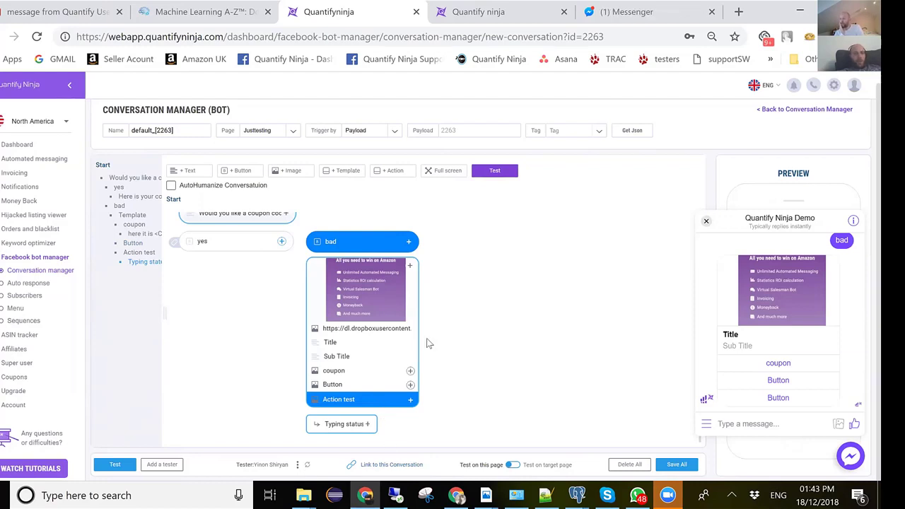
Step: Add a text reading "it's been 4 seconds" below the typing status action
{"action": "left_click", "coordinate": [200, 174]}
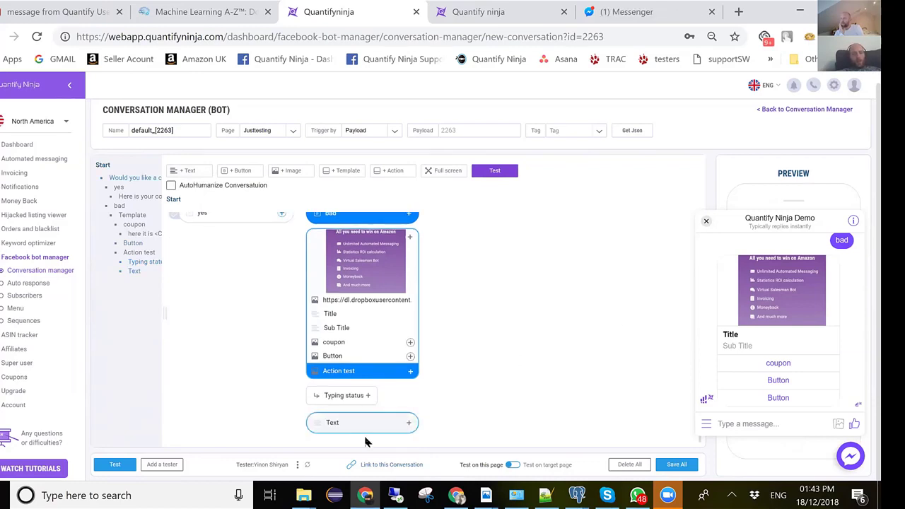
{"action": "left_click", "coordinate": [360, 423]}
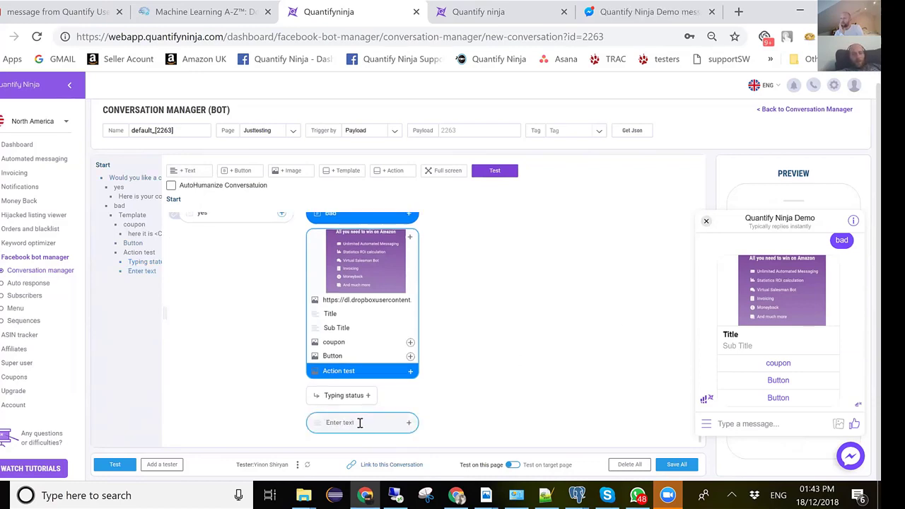
{"action": "type", "text": "it's been 4"}
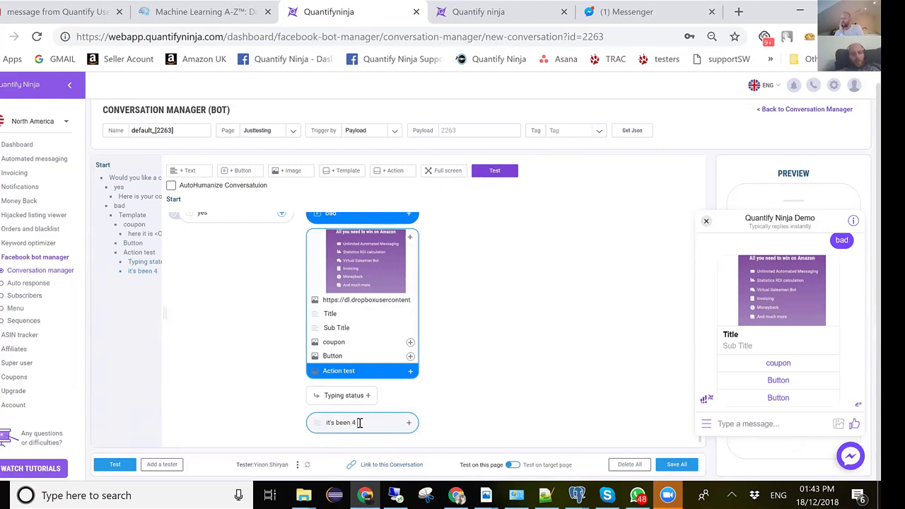
{"action": "type", "text": " seconds"}
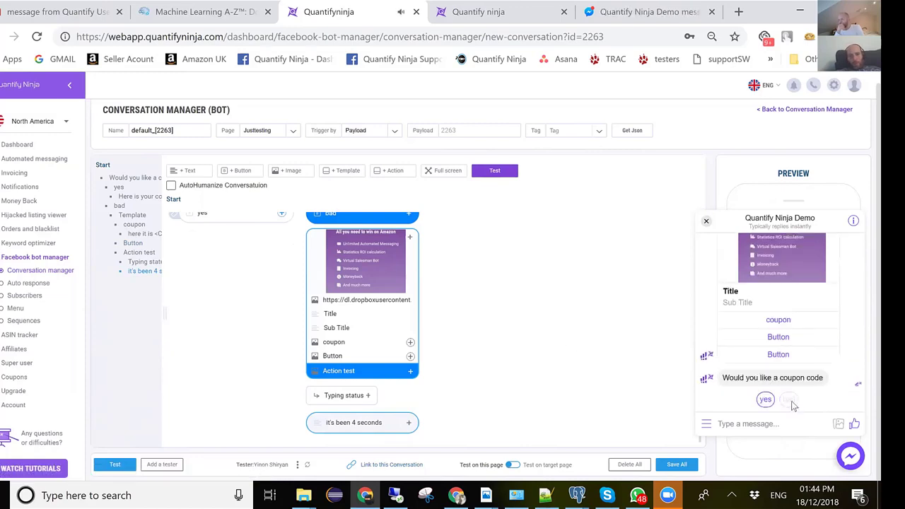
Step: Test the typing delay in the Messenger chat by answering "bad" and choosing "Action test" from the template
{"action": "left_click", "coordinate": [791, 401]}
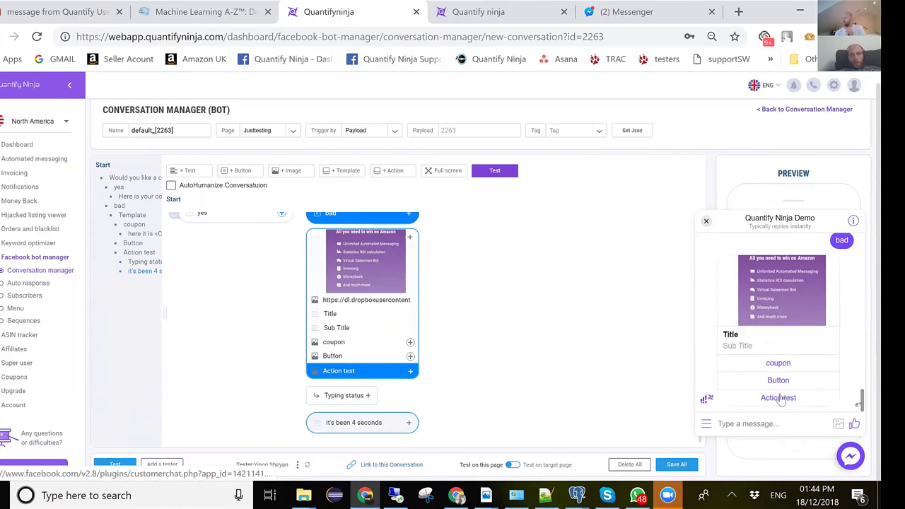
{"action": "left_click", "coordinate": [779, 398]}
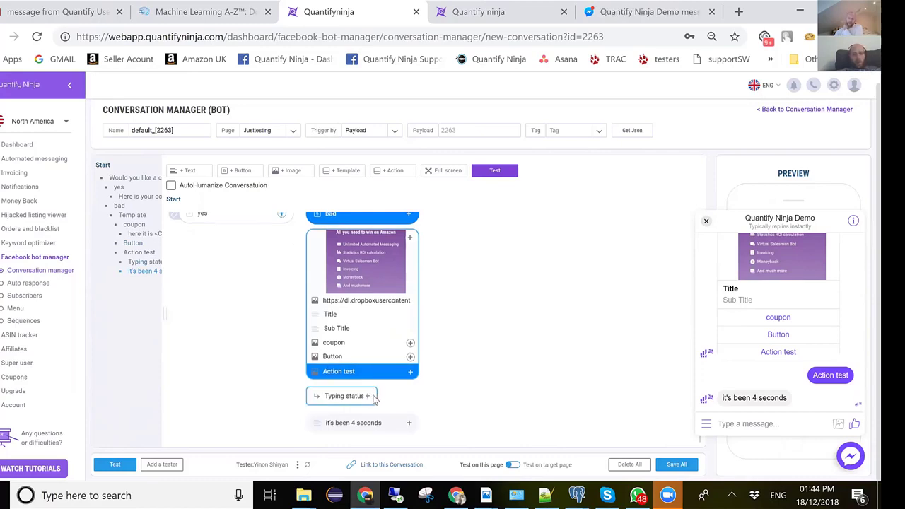
Step: Change the typing status action to Unsubscribe and rename its template button "Unsubscriebe me"
{"action": "left_click", "coordinate": [368, 397]}
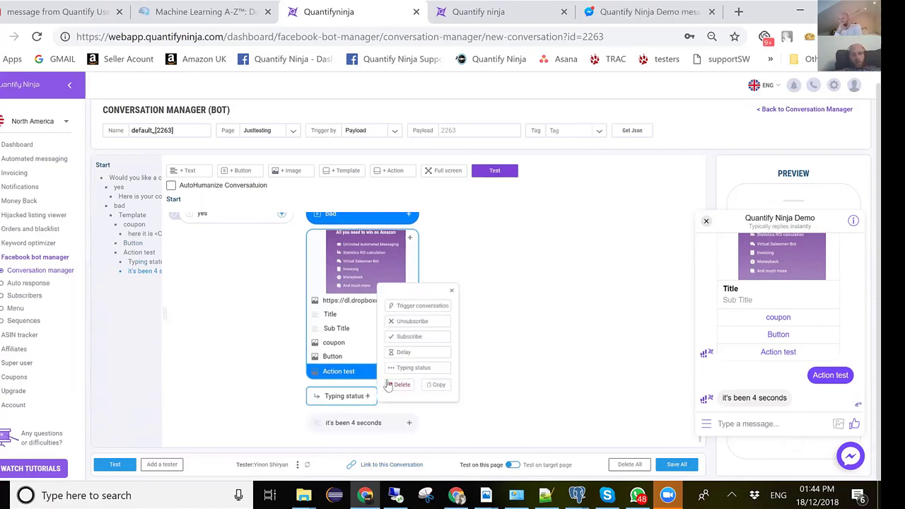
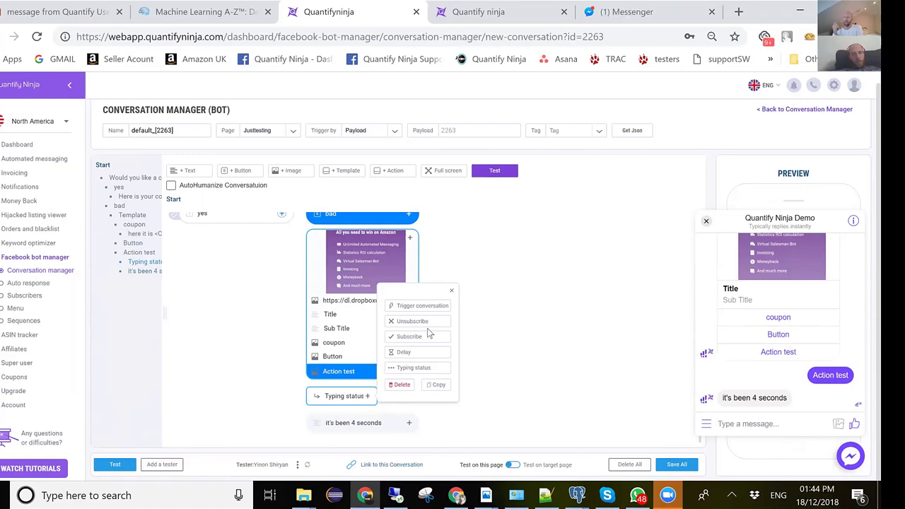
{"action": "left_click", "coordinate": [413, 322]}
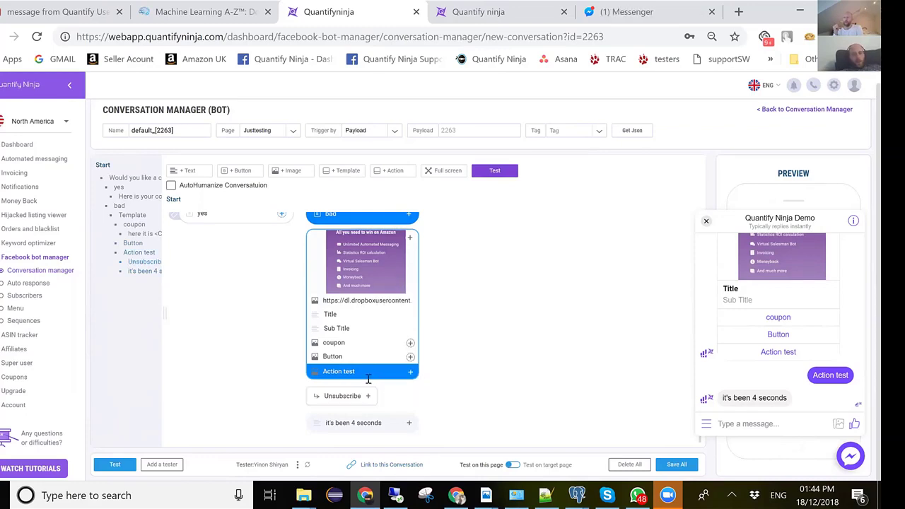
{"action": "triple_click", "coordinate": [363, 374]}
{"action": "type", "text": "Unsubscribe me"}
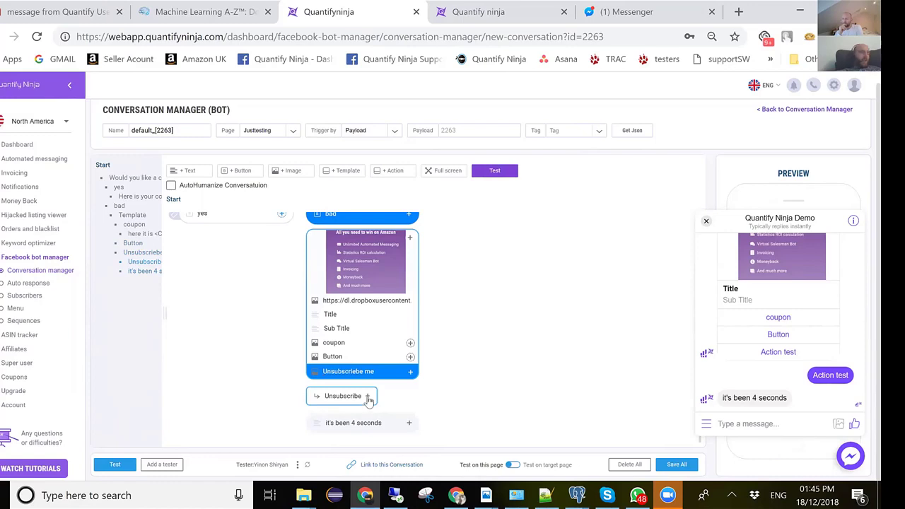
Step: Delete the text "it's been 4 seconds" below the Unsubscribe action
{"action": "left_click", "coordinate": [368, 397]}
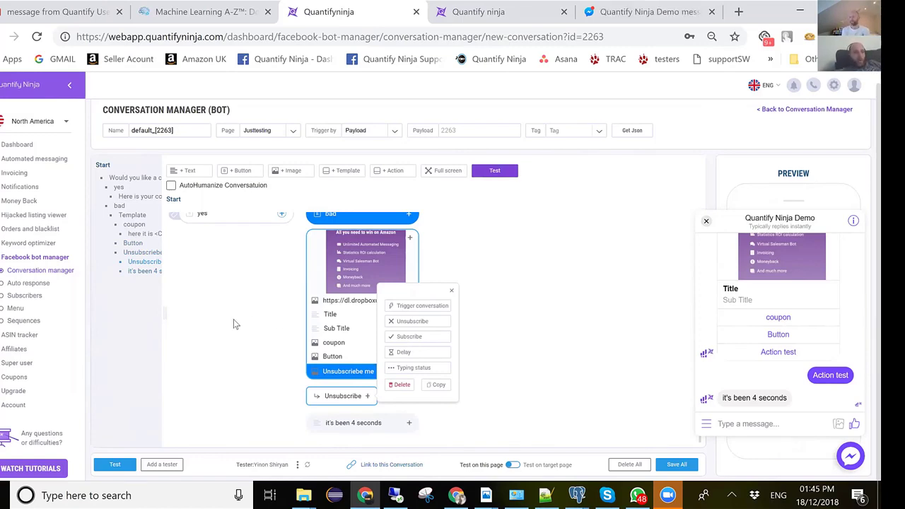
{"action": "scroll", "coordinate": [234, 319], "scroll_direction": "up", "scroll_amount": 1}
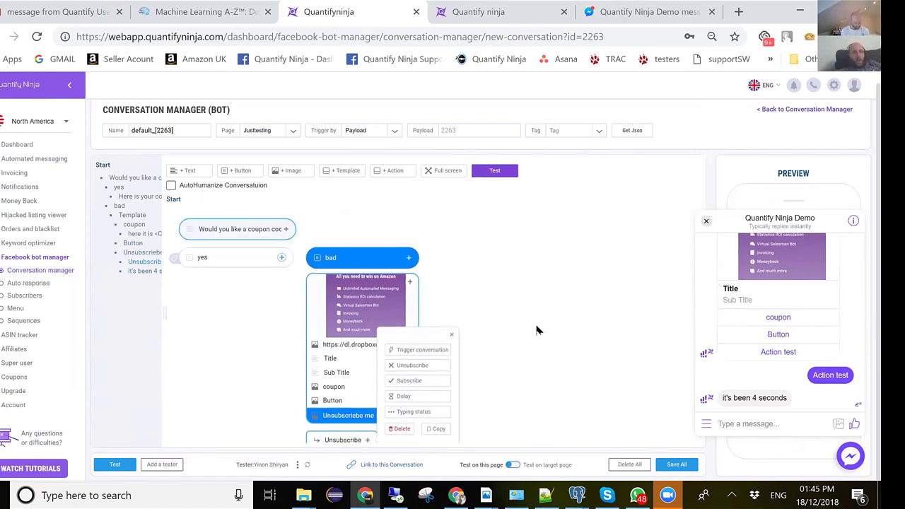
{"action": "scroll", "coordinate": [474, 343], "scroll_direction": "down", "scroll_amount": 1}
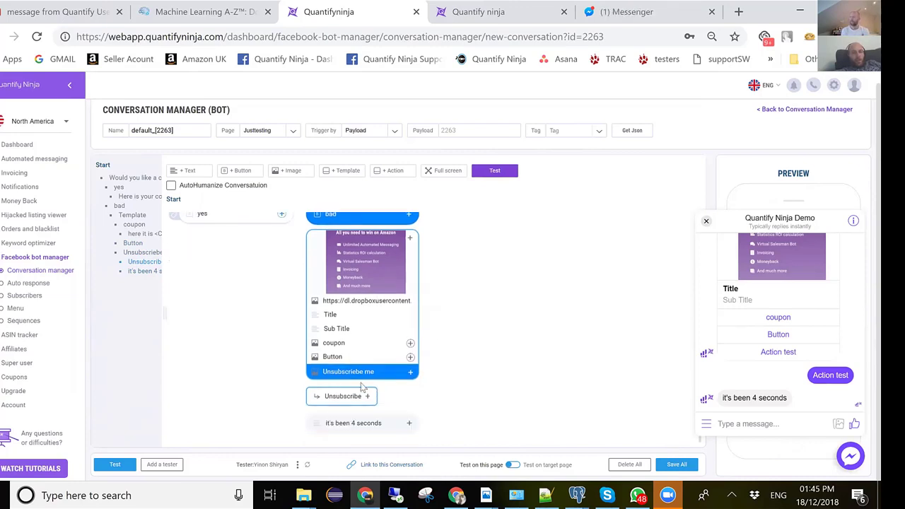
{"action": "left_click", "coordinate": [410, 424]}
{"action": "left_click", "coordinate": [442, 413]}
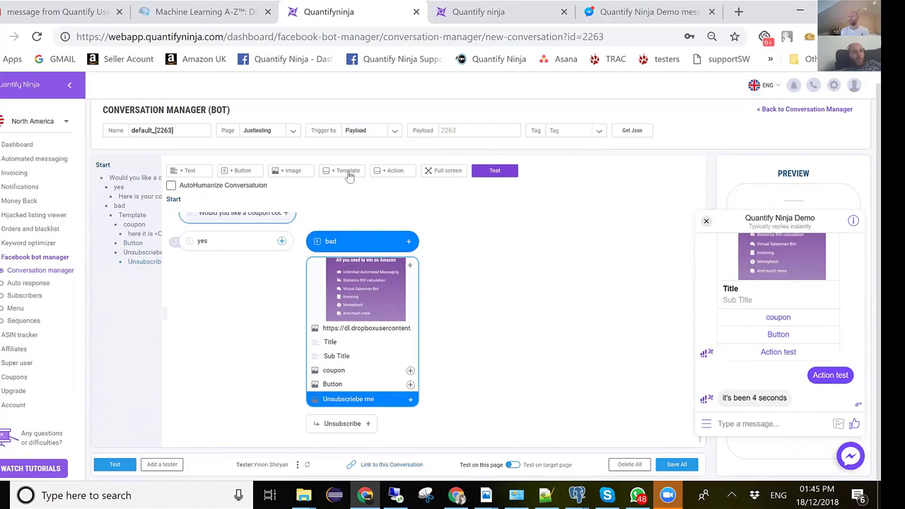
Step: Add a template below the Unsubscribe action with the "Logo 1024x1024" image from Downloads and a button named "Subscribe"
{"action": "left_click", "coordinate": [352, 173]}
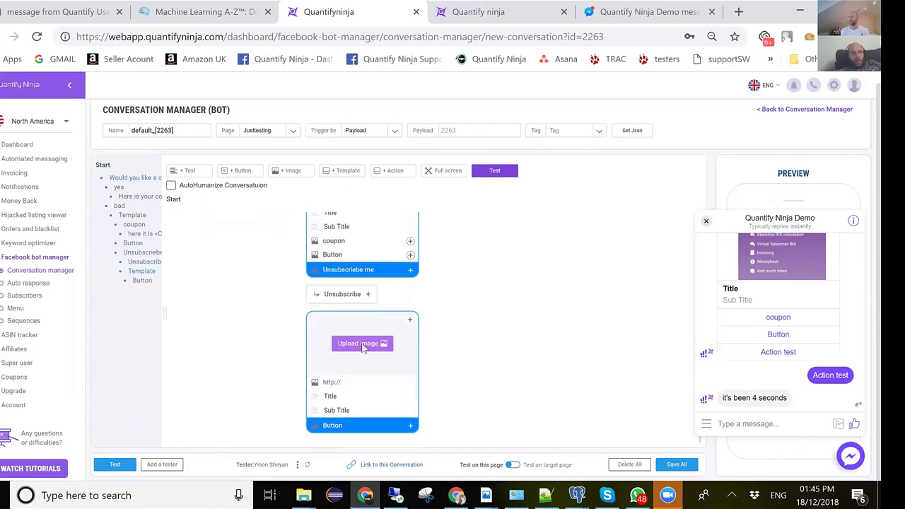
{"action": "left_click", "coordinate": [363, 345]}
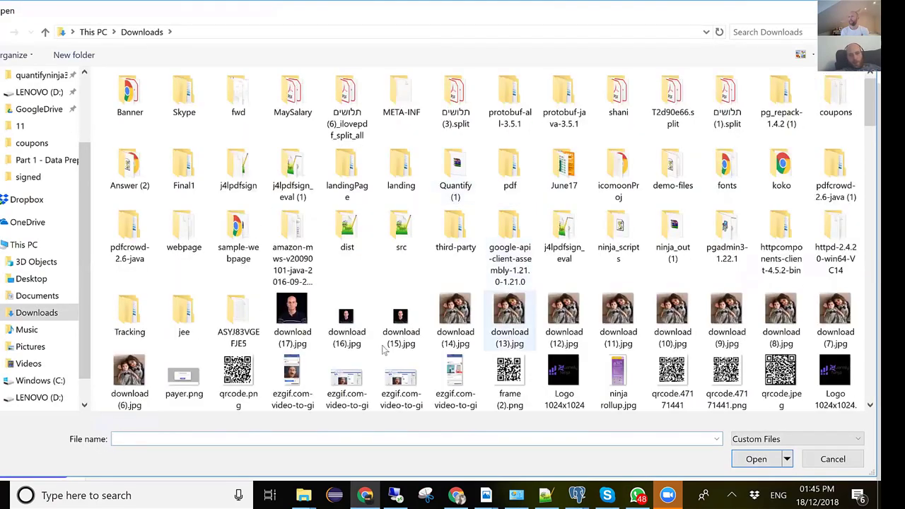
{"action": "double_click", "coordinate": [564, 372]}
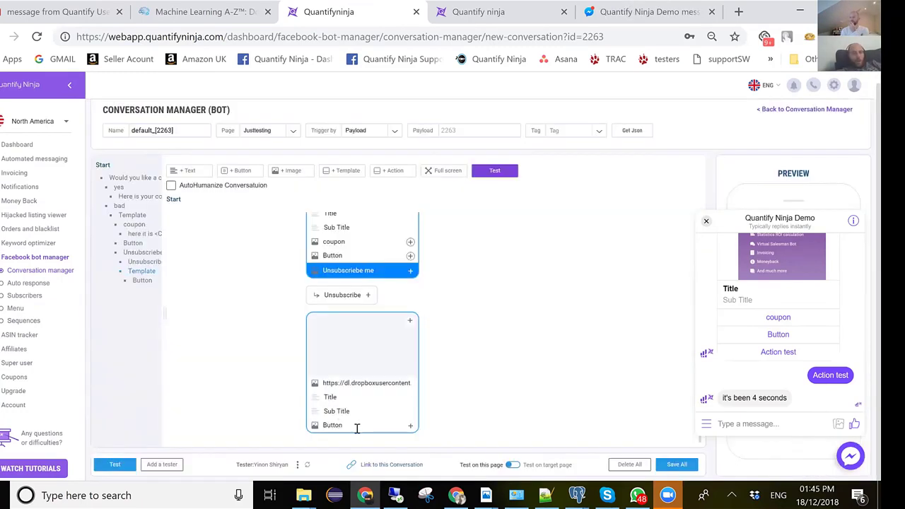
{"action": "left_click", "coordinate": [359, 426]}
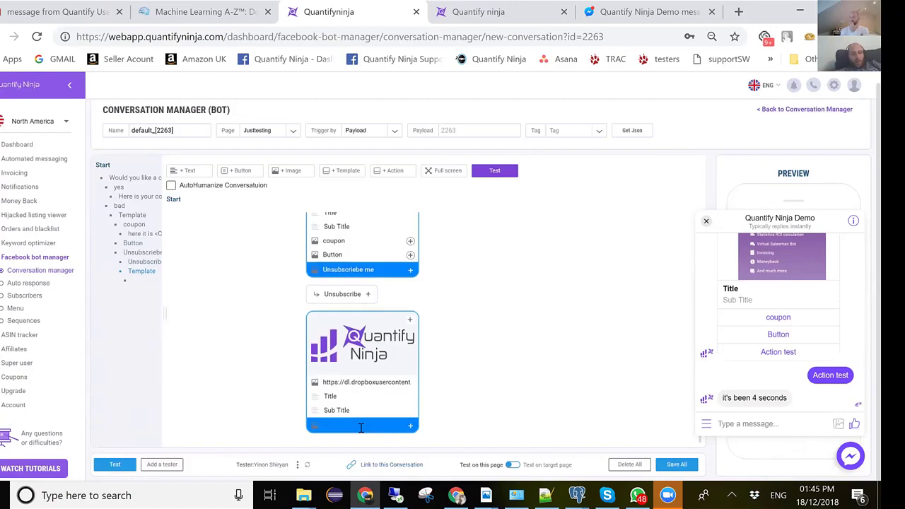
{"action": "type", "text": "Subscribe"}
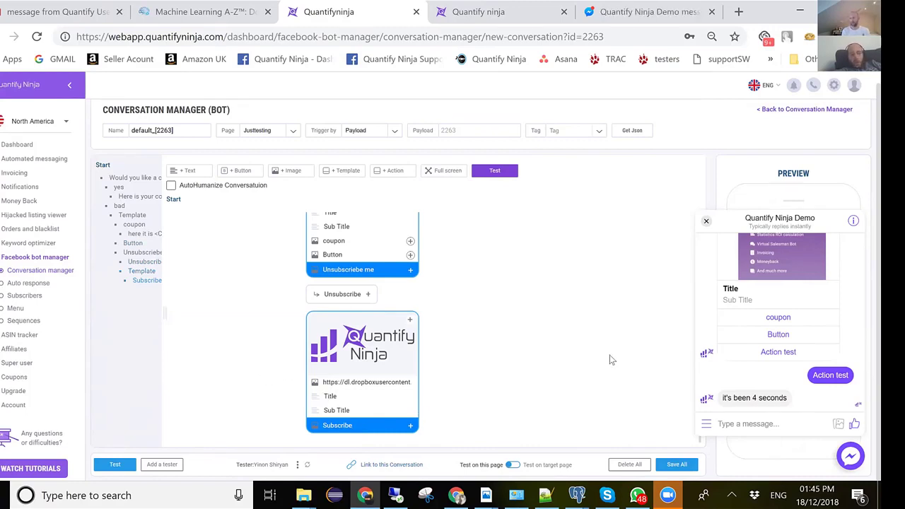
Step: Set the title of the Quantify Ninja template card to "If you ever wnat to subscribe again"
{"action": "left_click", "coordinate": [346, 396]}
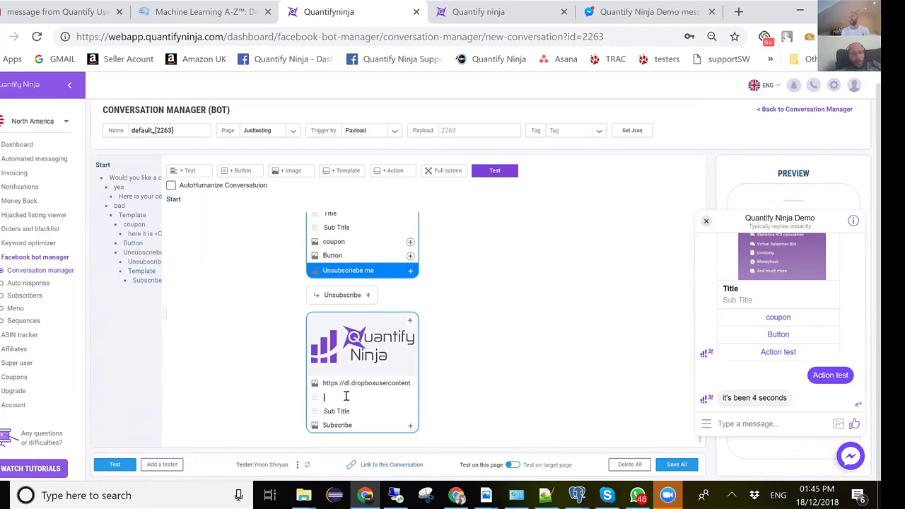
{"action": "type", "text": "If you ever wri"}
{"action": "type", "text": "t to subscri"}
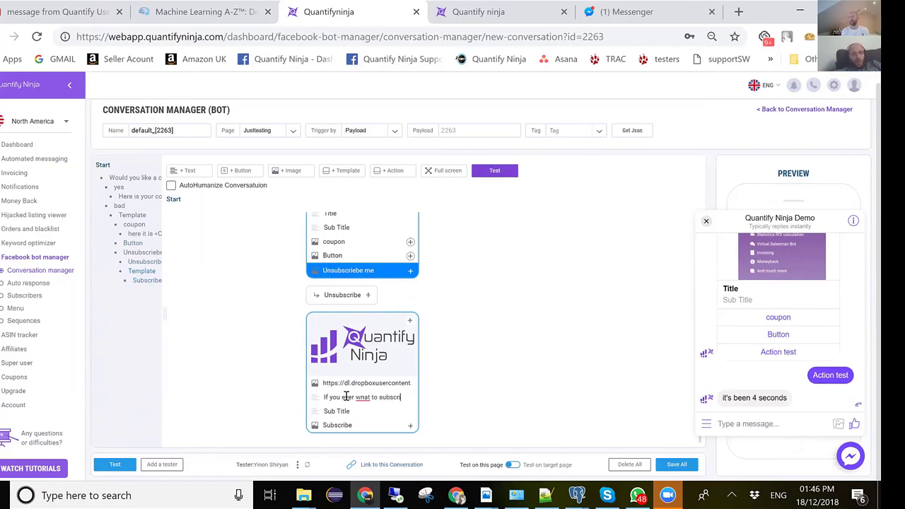
{"action": "type", "text": "be again"}
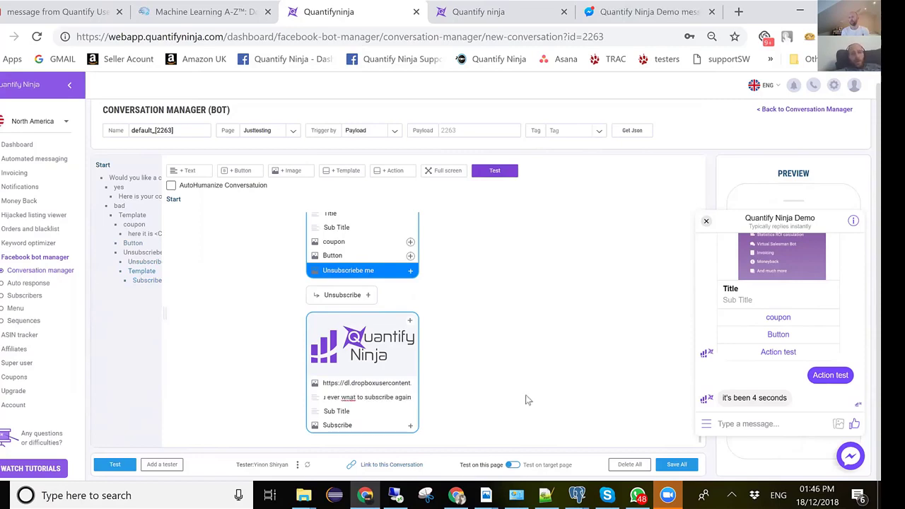
{"action": "left_click", "coordinate": [479, 362]}
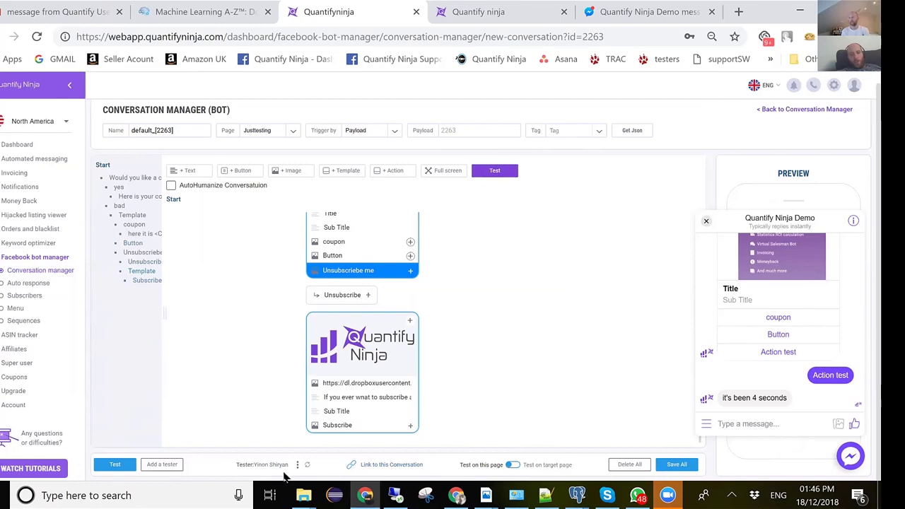
Step: Add an action beneath the card's Subscribe button and set its type to Subscribe
{"action": "left_click", "coordinate": [360, 426]}
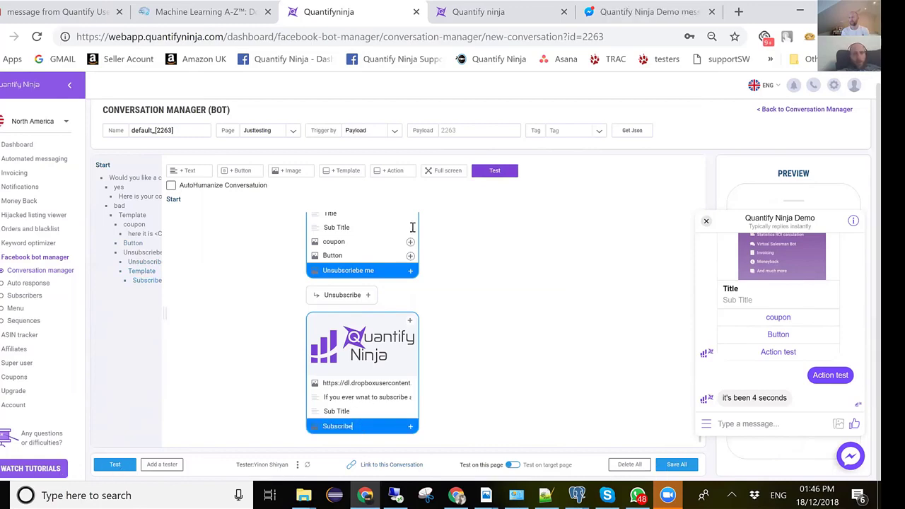
{"action": "left_click", "coordinate": [391, 172]}
{"action": "scroll", "coordinate": [493, 323], "scroll_direction": "down", "scroll_amount": 1}
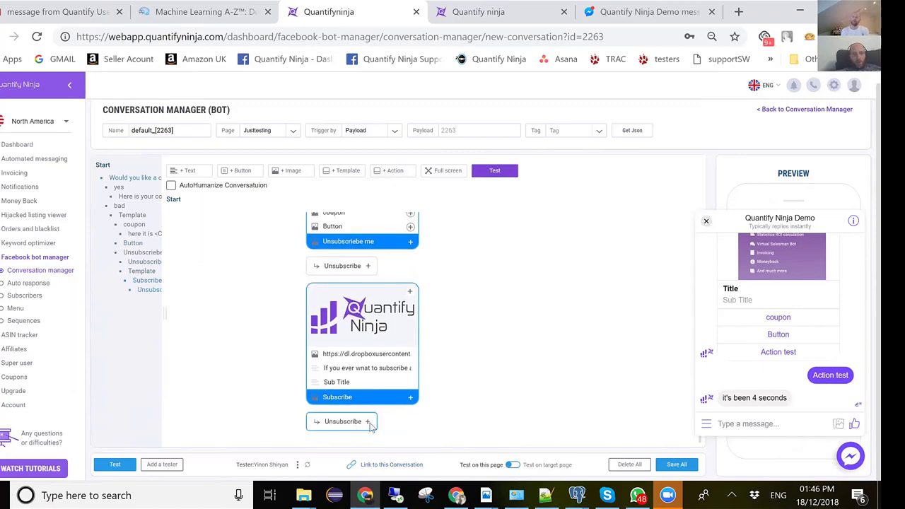
{"action": "left_click", "coordinate": [368, 423]}
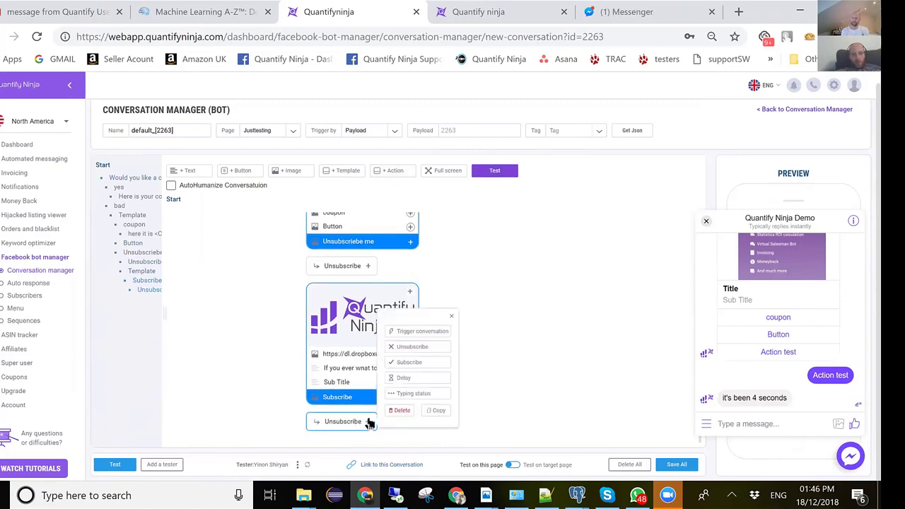
{"action": "left_click", "coordinate": [424, 365]}
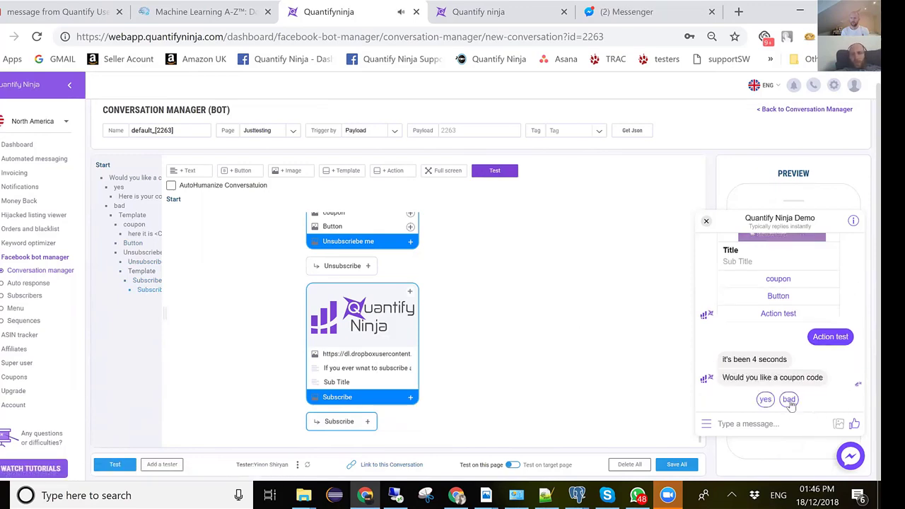
Step: Test the flow in the demo chat by answering "bad", choosing "Unsubscriebe me", and choosing Subscribe on the new card
{"action": "left_click", "coordinate": [788, 400]}
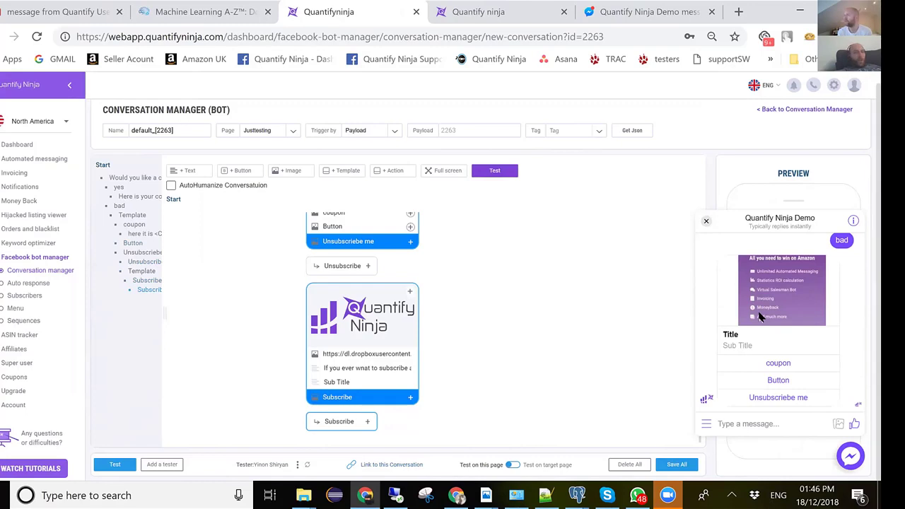
{"action": "left_click", "coordinate": [776, 399]}
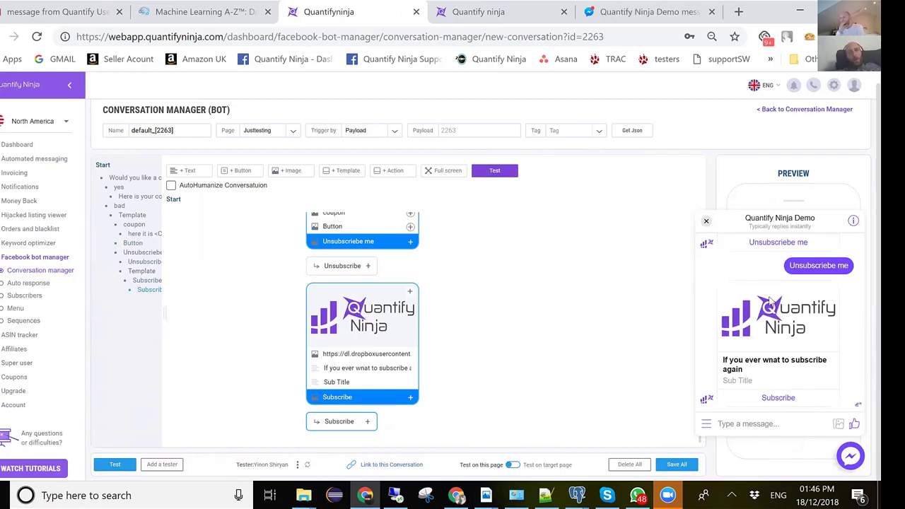
{"action": "left_click", "coordinate": [773, 398]}
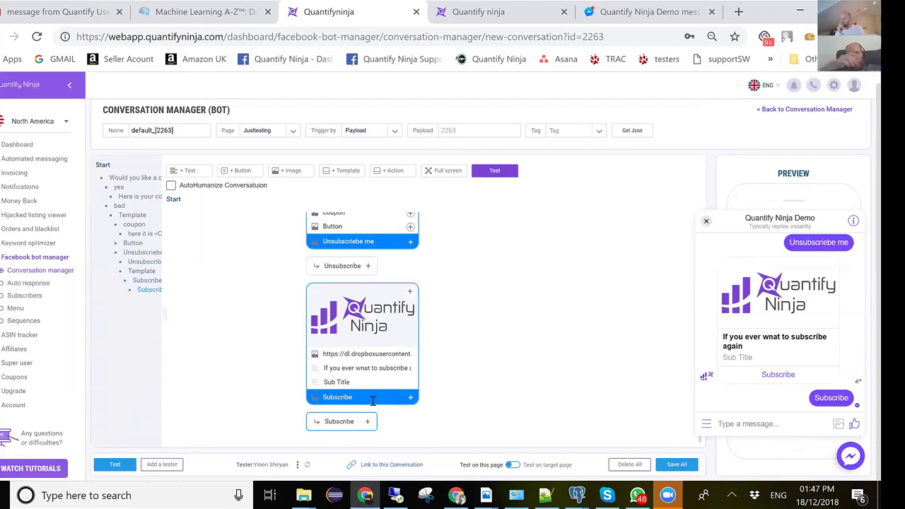
{"action": "scroll", "coordinate": [524, 275], "scroll_direction": "up", "scroll_amount": 3}
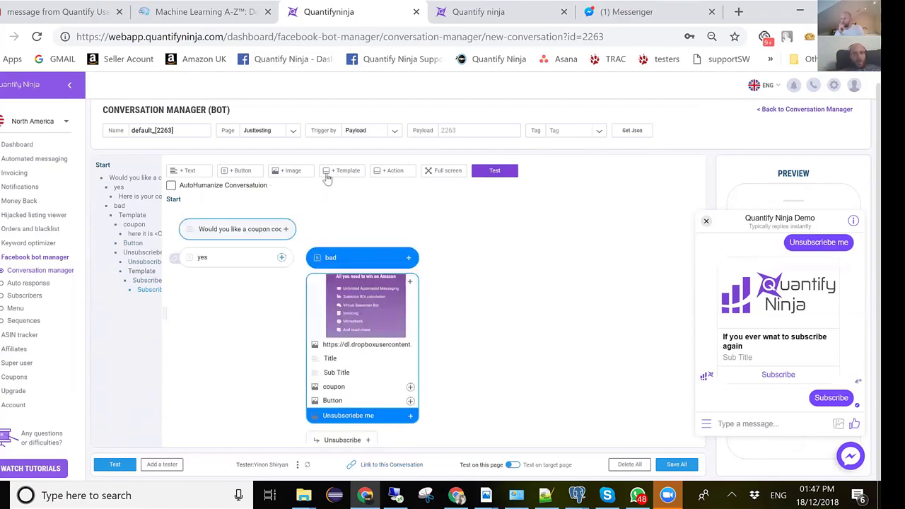
{"action": "scroll", "coordinate": [451, 346], "scroll_direction": "down", "scroll_amount": 3}
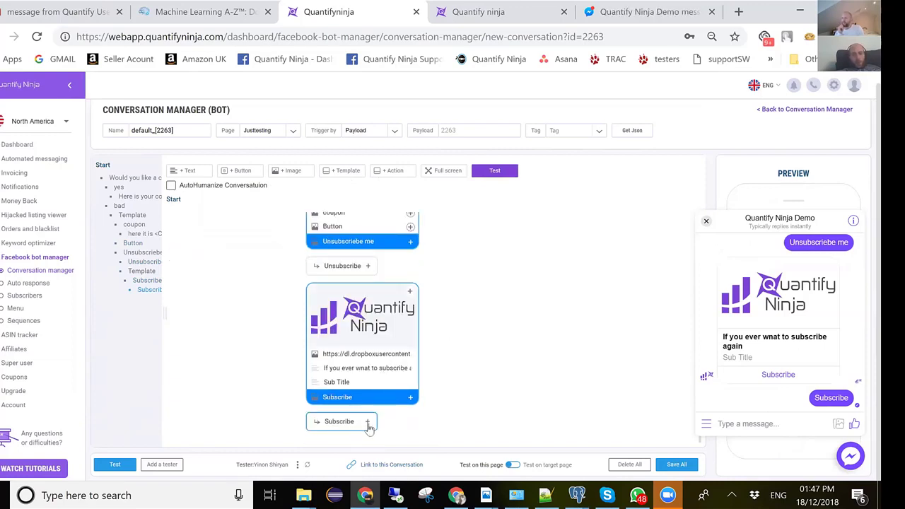
{"action": "left_click", "coordinate": [368, 422]}
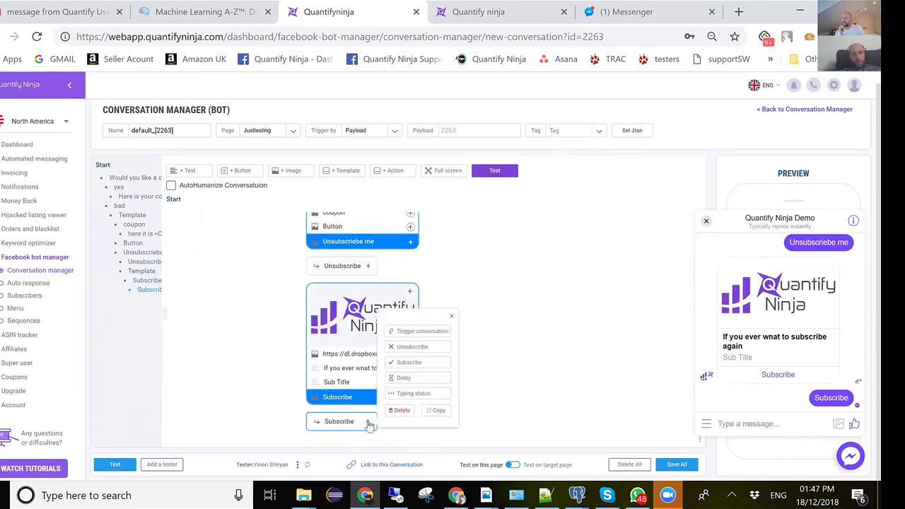
{"action": "left_click", "coordinate": [394, 332]}
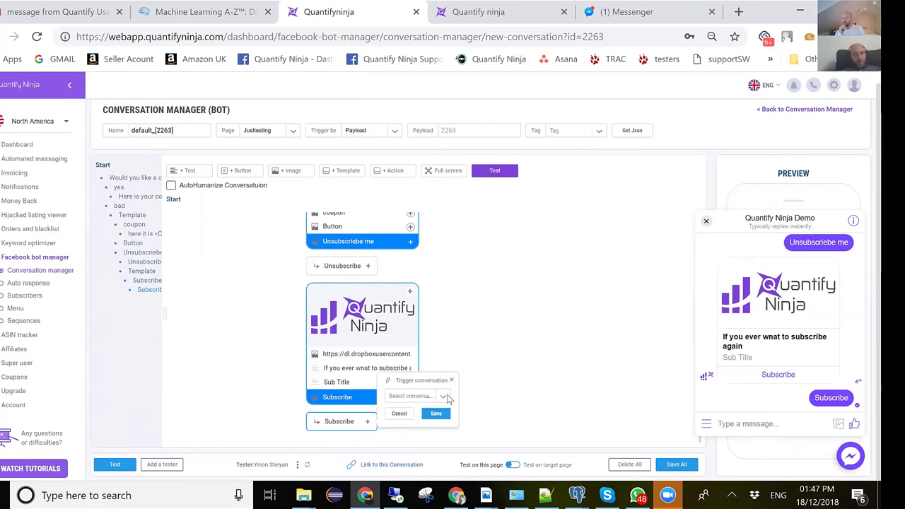
{"action": "left_click", "coordinate": [445, 397]}
{"action": "left_click", "coordinate": [505, 383]}
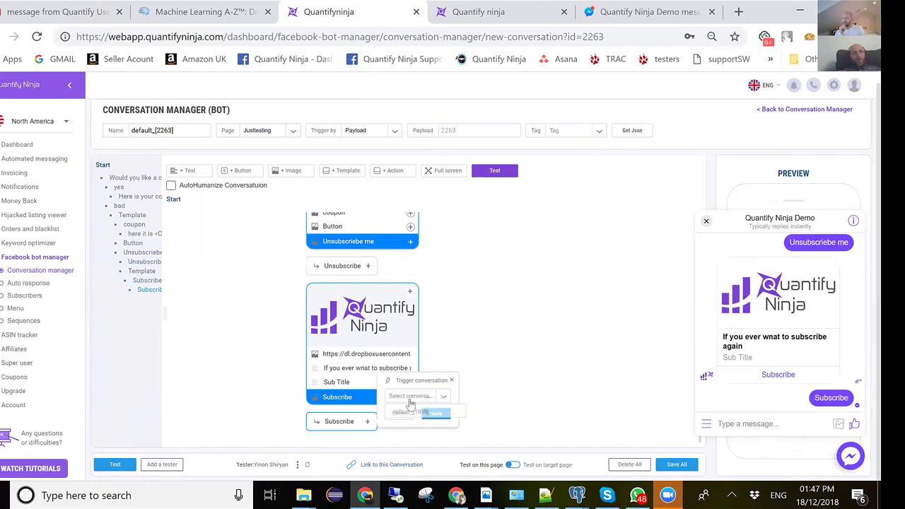
{"action": "left_click", "coordinate": [452, 382]}
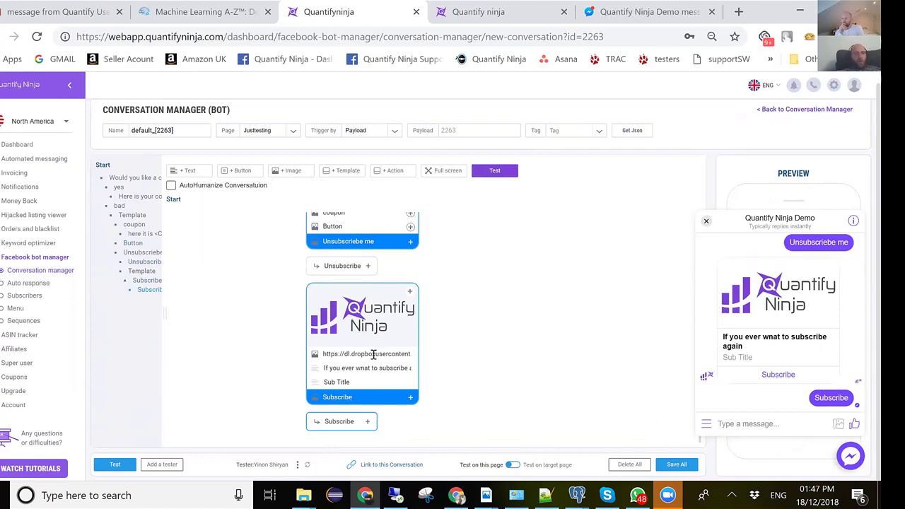
Step: Add a second action beneath the Subscribe button that triggers the "My new conversa..." conversation, and save the whole bot flow
{"action": "left_click", "coordinate": [395, 173]}
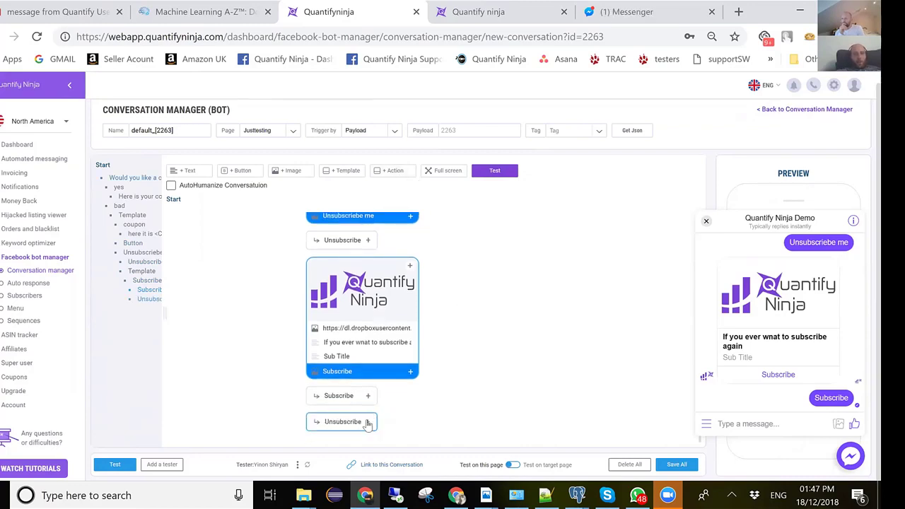
{"action": "left_click", "coordinate": [364, 422]}
{"action": "left_click", "coordinate": [414, 332]}
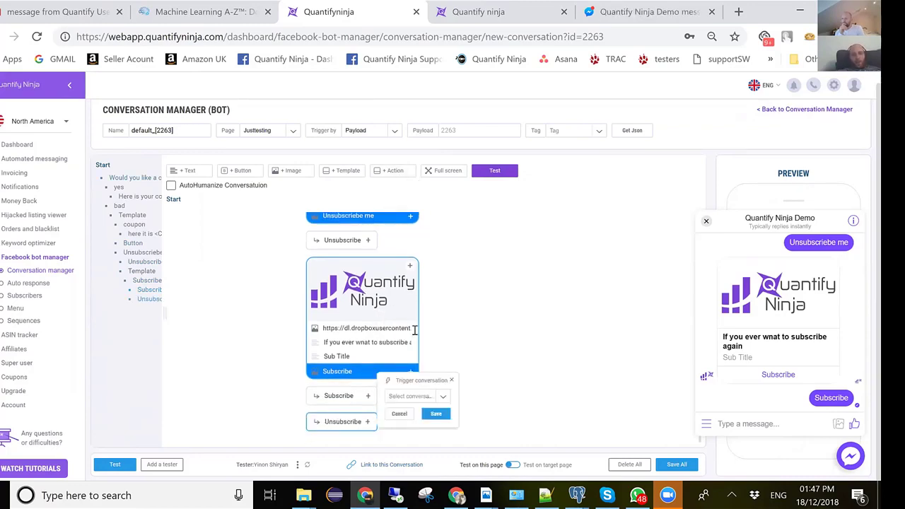
{"action": "left_click", "coordinate": [444, 398]}
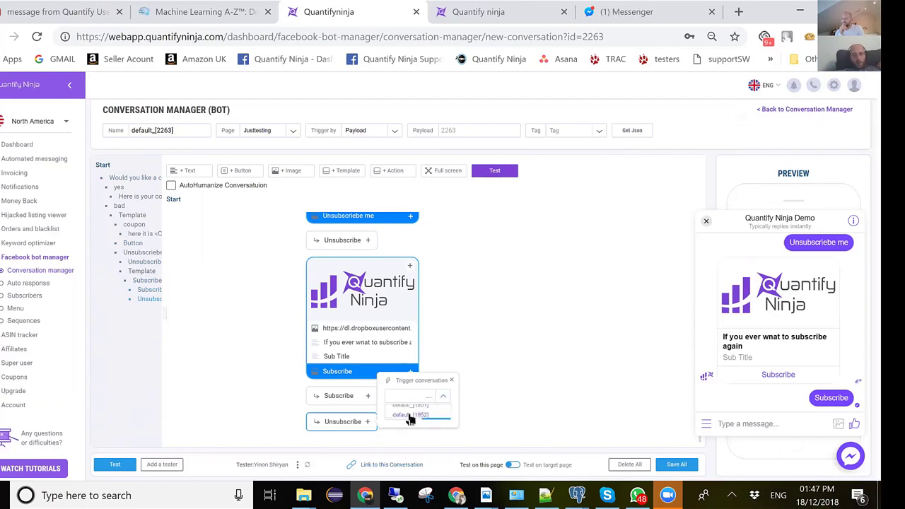
{"action": "left_click", "coordinate": [406, 418]}
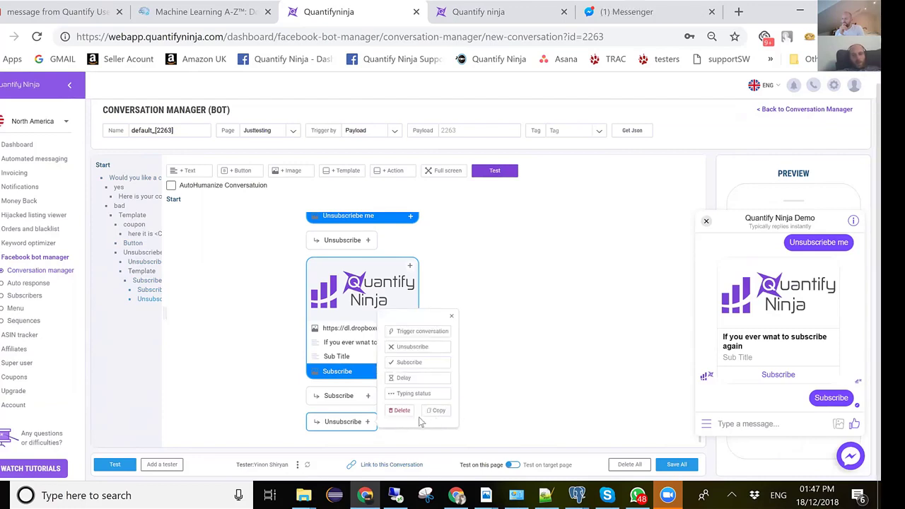
{"action": "left_click", "coordinate": [418, 330]}
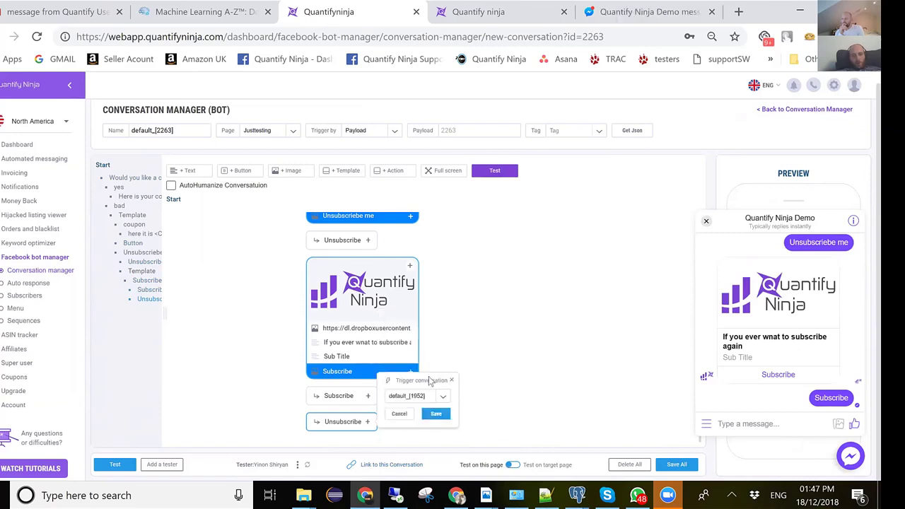
{"action": "left_click", "coordinate": [442, 398]}
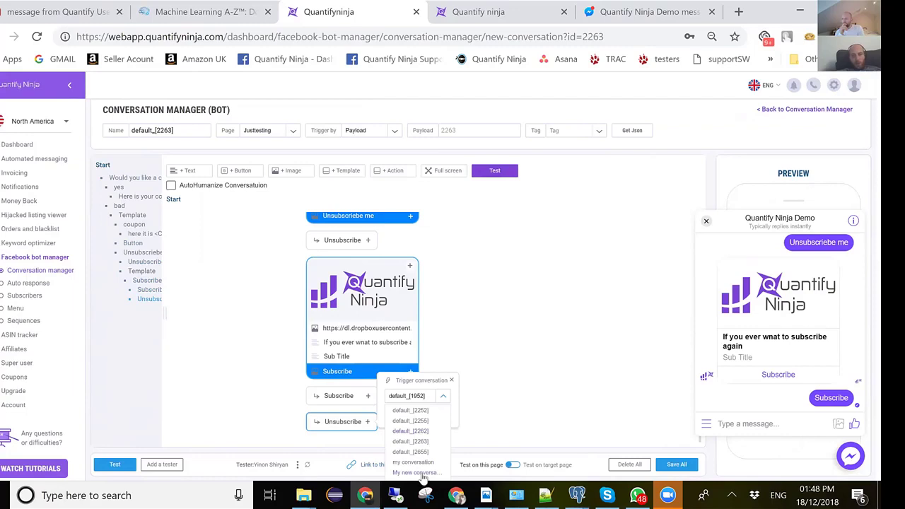
{"action": "left_click", "coordinate": [416, 472]}
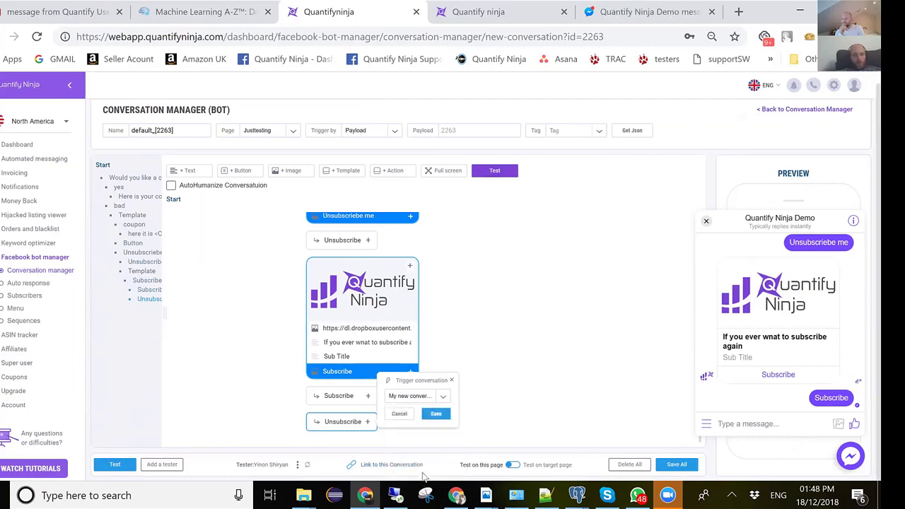
{"action": "left_click", "coordinate": [436, 415]}
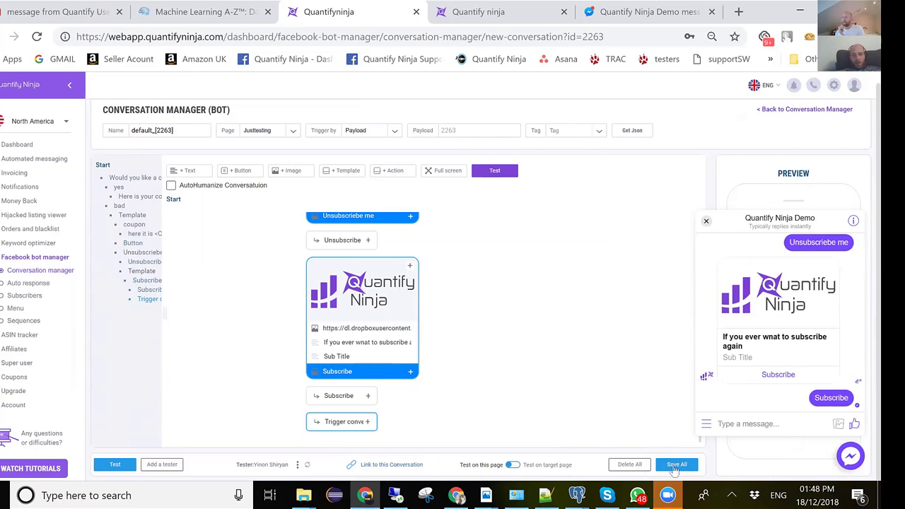
{"action": "left_click", "coordinate": [677, 465]}
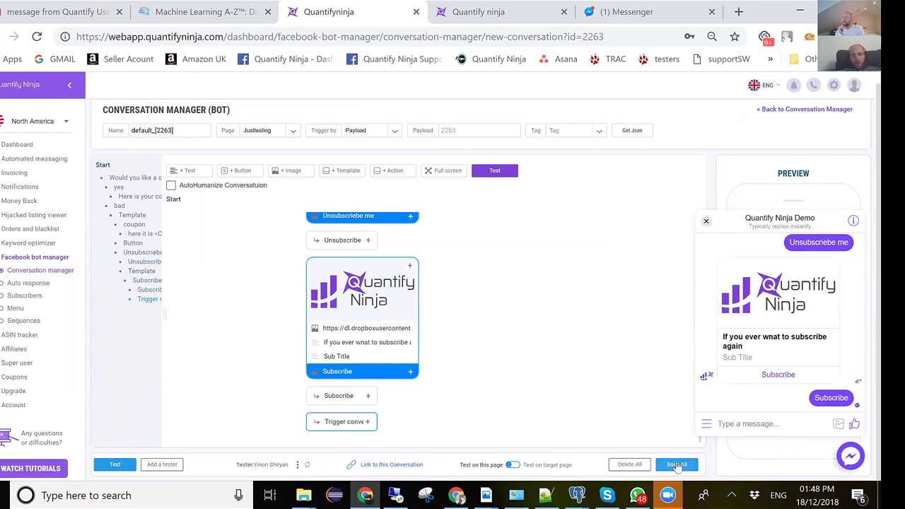
Step: Choose Subscribe again in the demo chat to test the triggered conversation, and review the flow and chat replies
{"action": "left_click", "coordinate": [776, 376]}
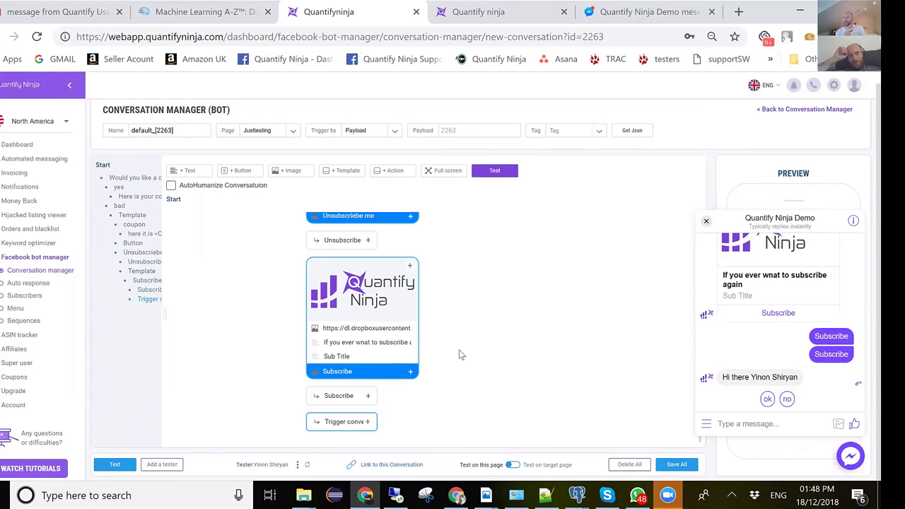
{"action": "scroll", "coordinate": [460, 354], "scroll_direction": "up", "scroll_amount": 3}
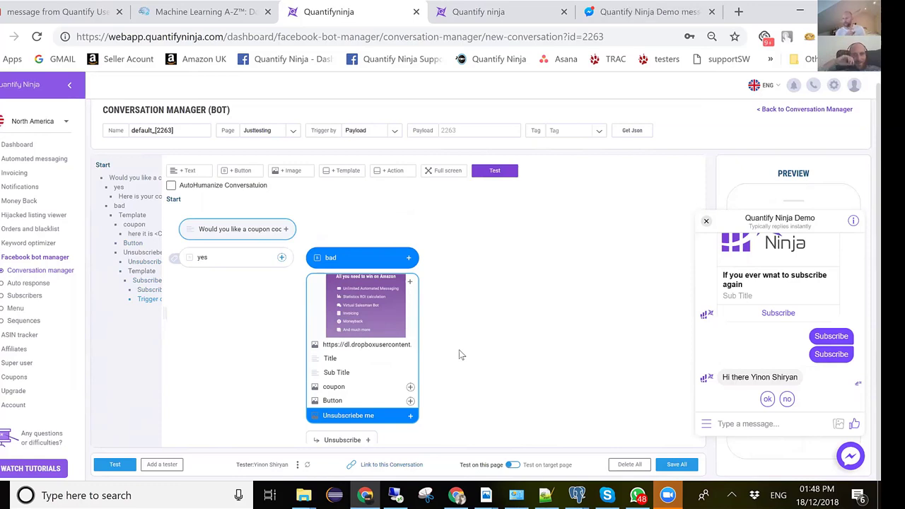
{"action": "scroll", "coordinate": [460, 354], "scroll_direction": "down", "scroll_amount": 3}
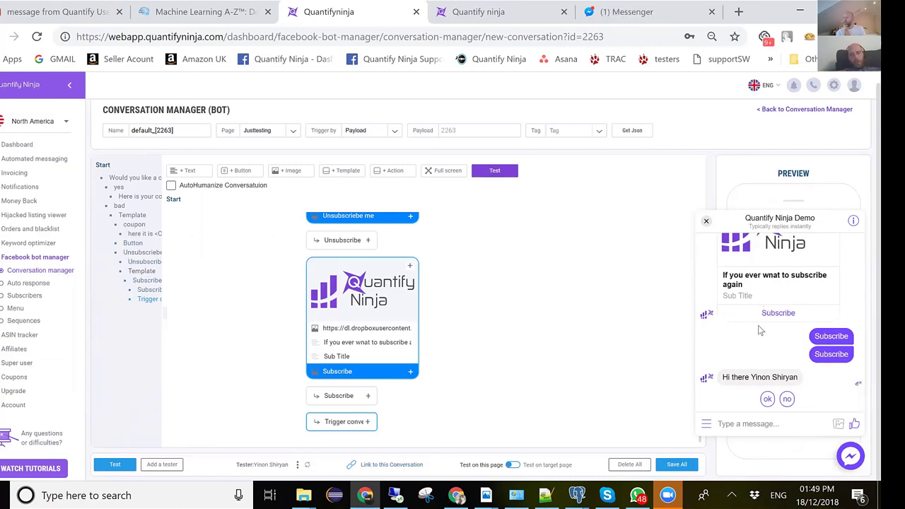
{"action": "scroll", "coordinate": [750, 336], "scroll_direction": "up", "scroll_amount": 1}
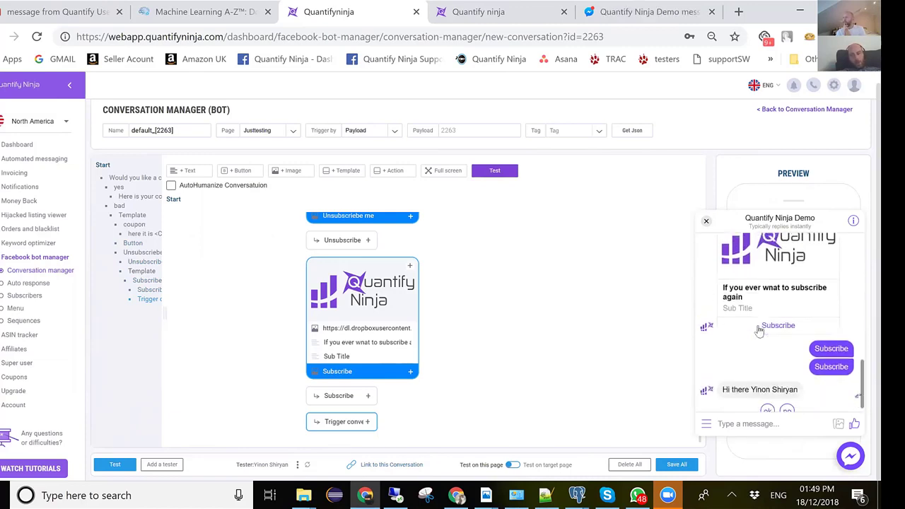
{"action": "scroll", "coordinate": [761, 331], "scroll_direction": "up", "scroll_amount": 2}
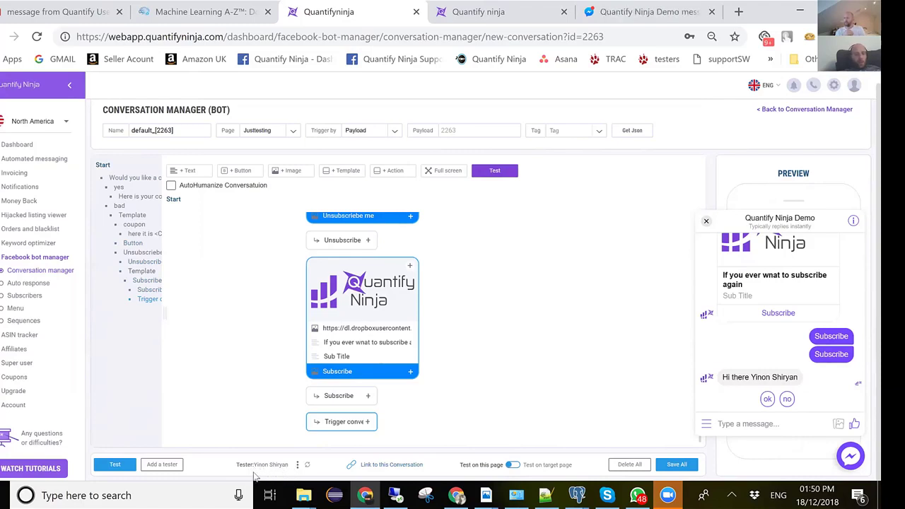
Step: Add a tester by copying the tester token code from the instructions into the demo chat and sending it, and check the tester list
{"action": "left_click", "coordinate": [161, 467]}
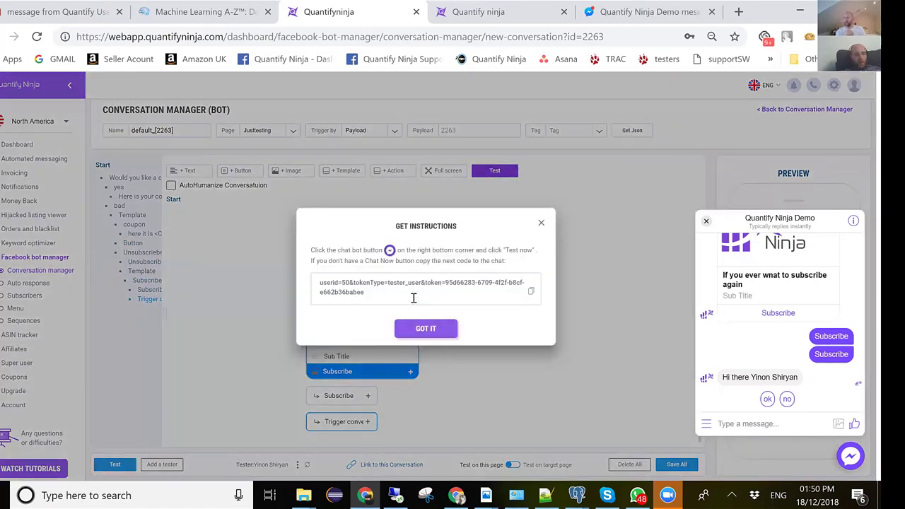
{"action": "triple_click", "coordinate": [414, 298]}
{"action": "key", "text": "ctrl+c"}
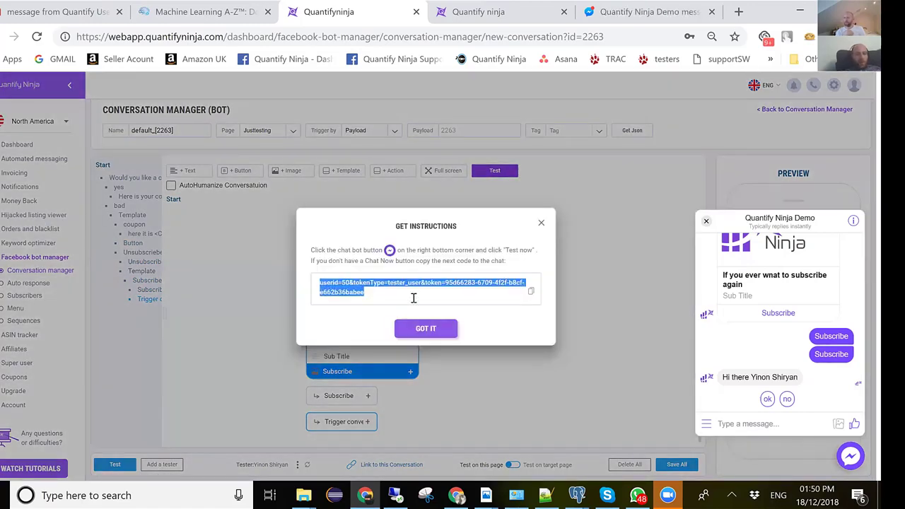
{"action": "left_click", "coordinate": [751, 422]}
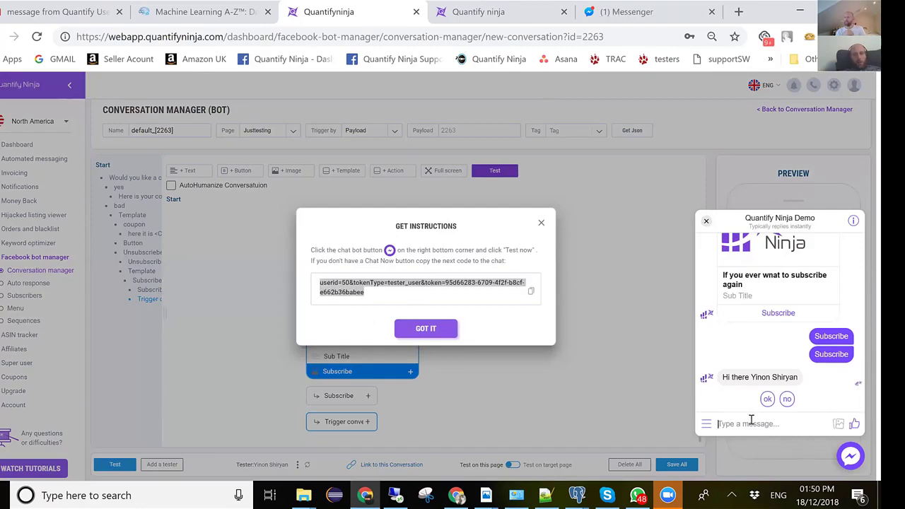
{"action": "key", "text": "ctrl+v"}
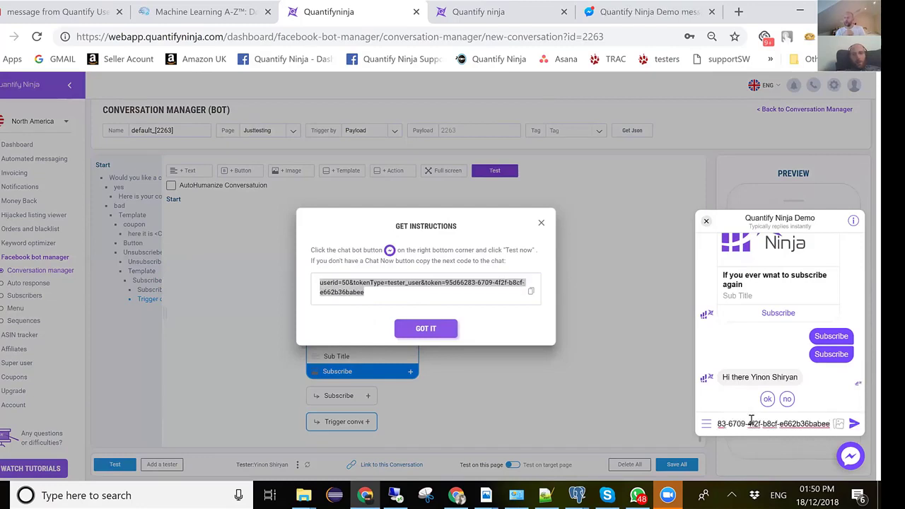
{"action": "key", "text": "Return"}
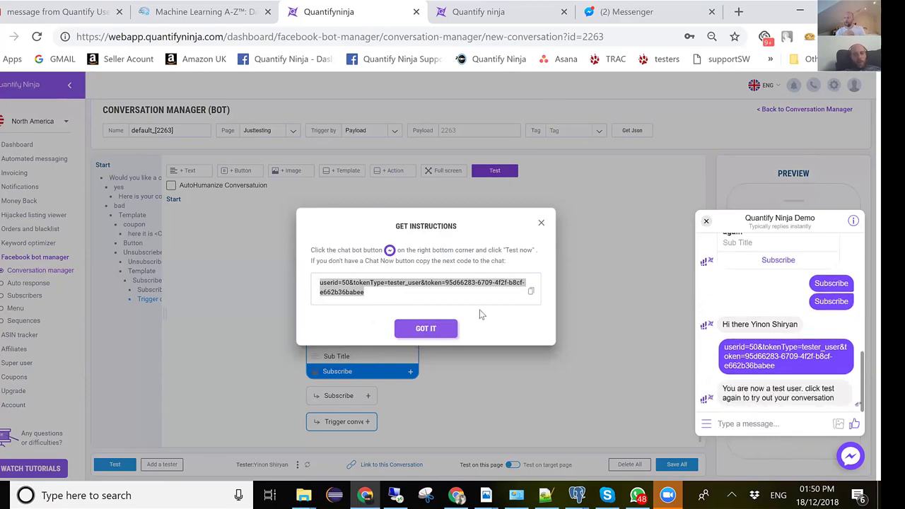
{"action": "left_click", "coordinate": [430, 329]}
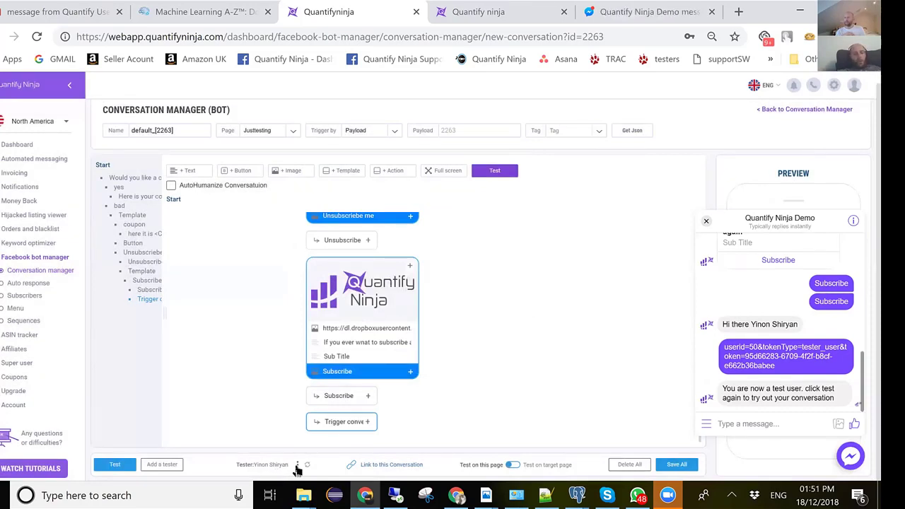
{"action": "left_click", "coordinate": [297, 466]}
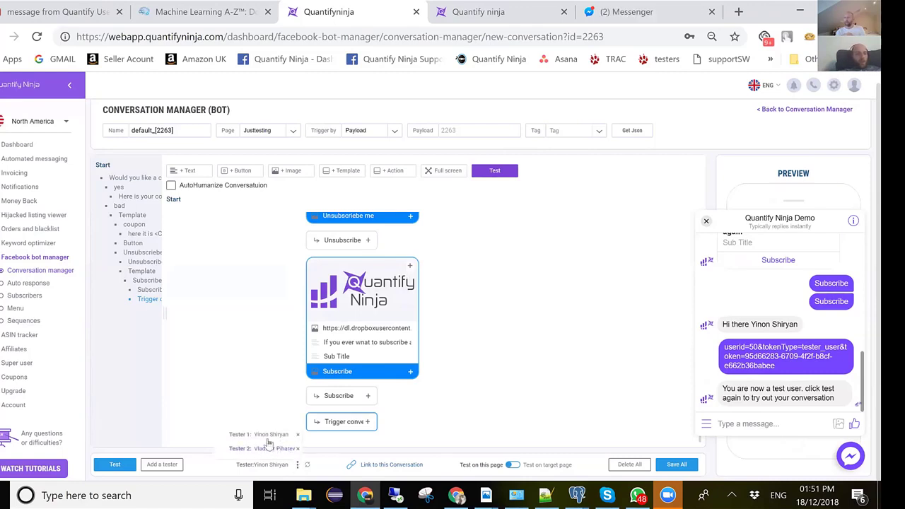
{"action": "left_click", "coordinate": [247, 372]}
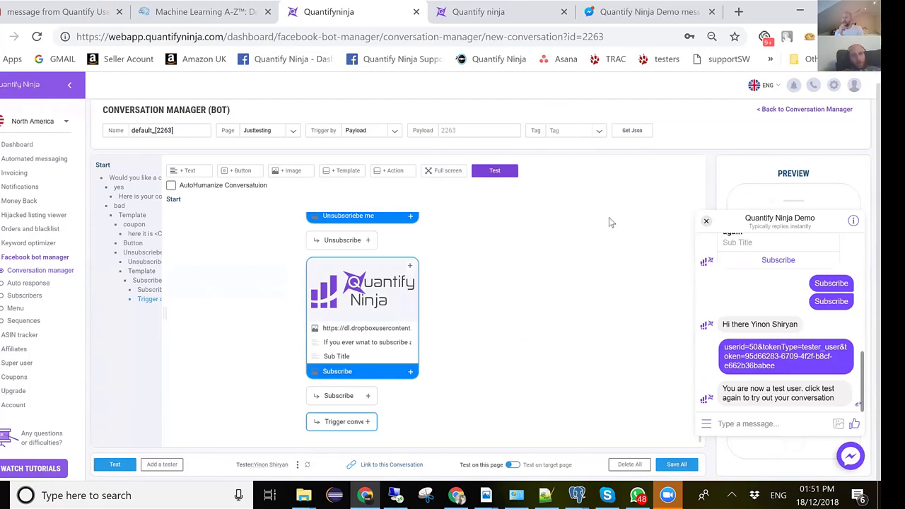
Step: Open the Facebook posts auto response rules, and look through the posts and comments on the Loroc'e page on Facebook
{"action": "left_click", "coordinate": [32, 284]}
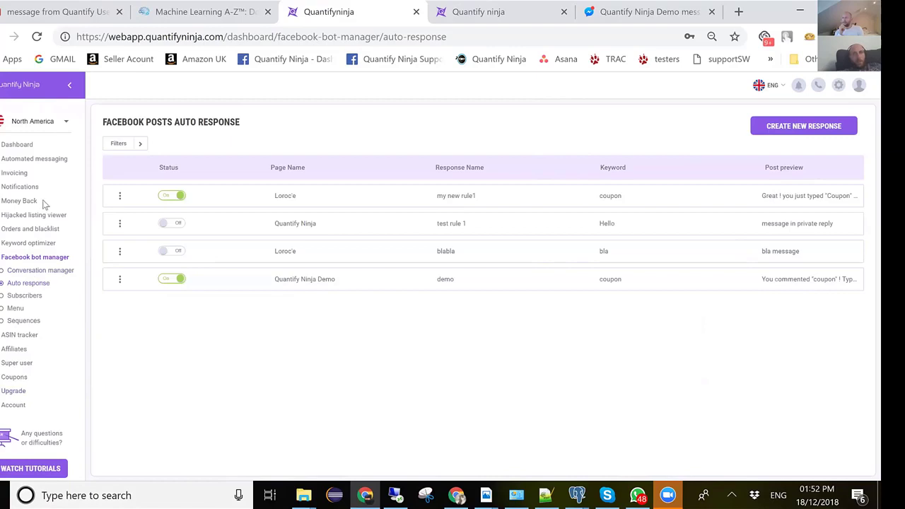
{"action": "key", "text": "alt+Tab"}
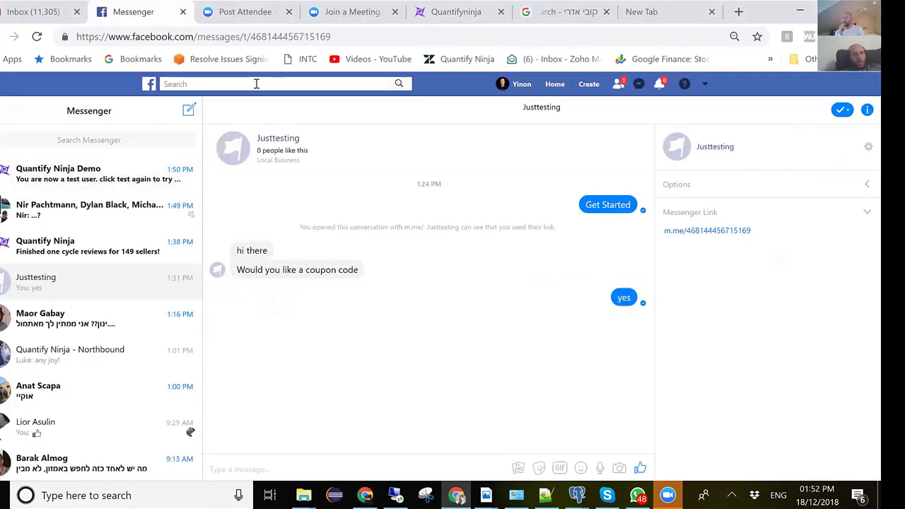
{"action": "left_click", "coordinate": [257, 83]}
{"action": "type", "text": "lo"}
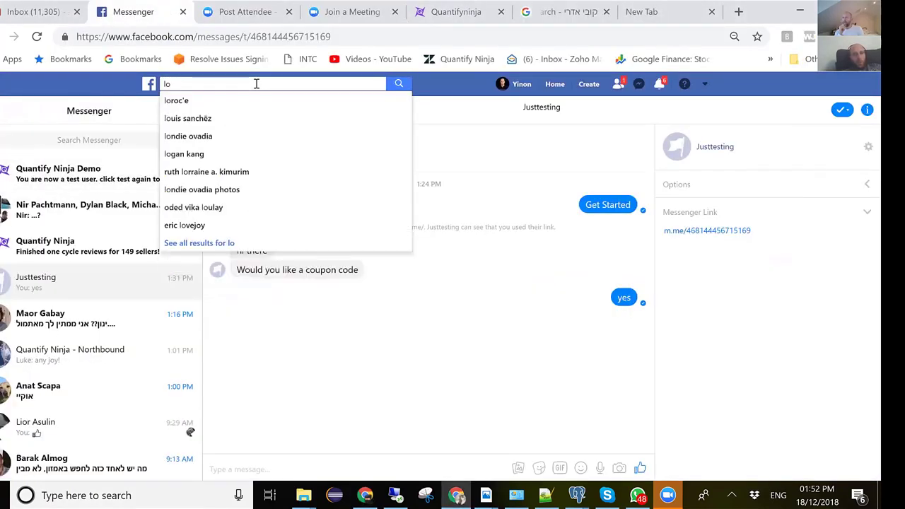
{"action": "key", "text": "Return"}
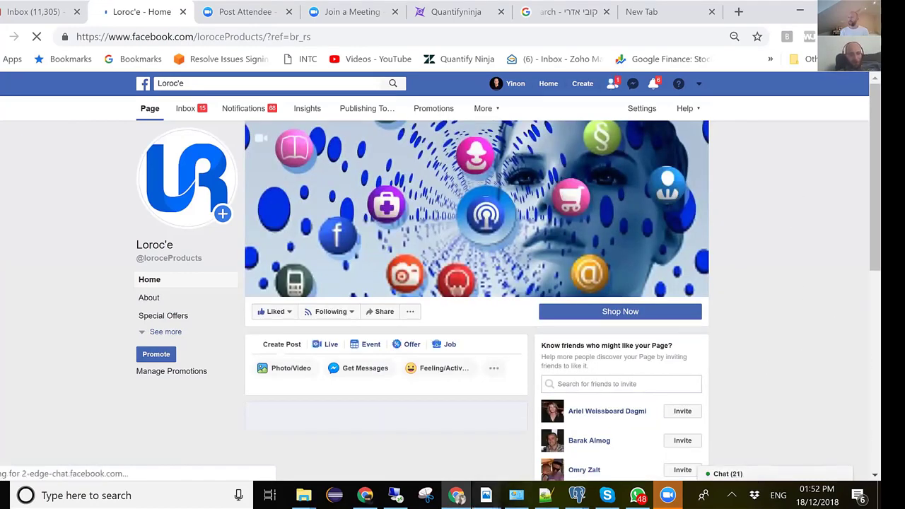
{"action": "scroll", "coordinate": [498, 360], "scroll_direction": "down", "scroll_amount": 3}
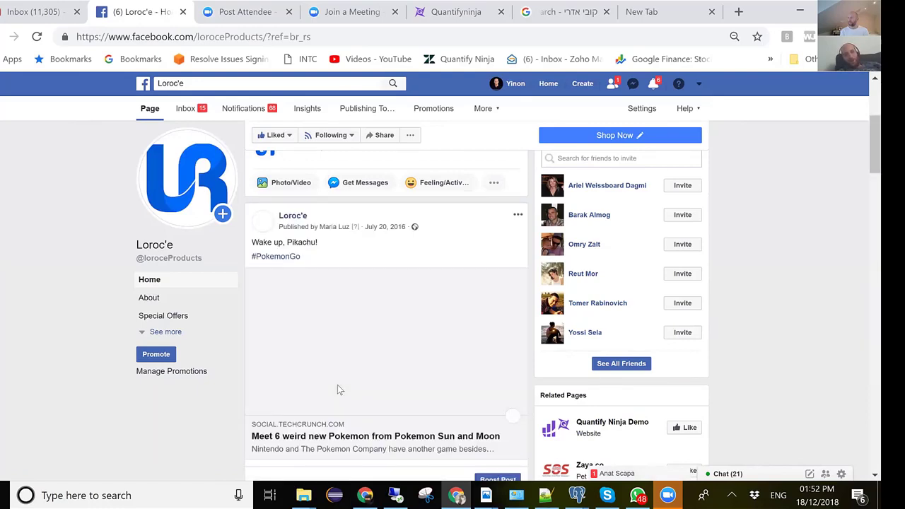
{"action": "scroll", "coordinate": [338, 390], "scroll_direction": "down", "scroll_amount": 1}
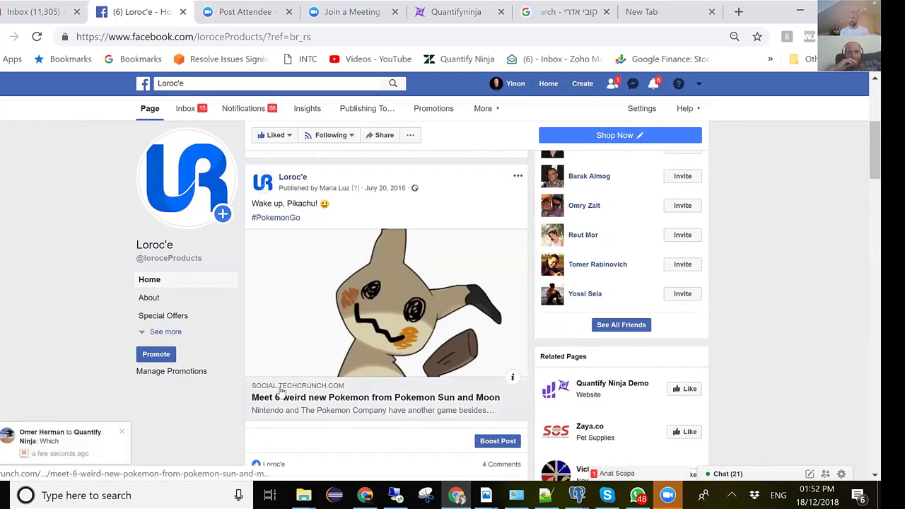
{"action": "scroll", "coordinate": [281, 394], "scroll_direction": "down", "scroll_amount": 2}
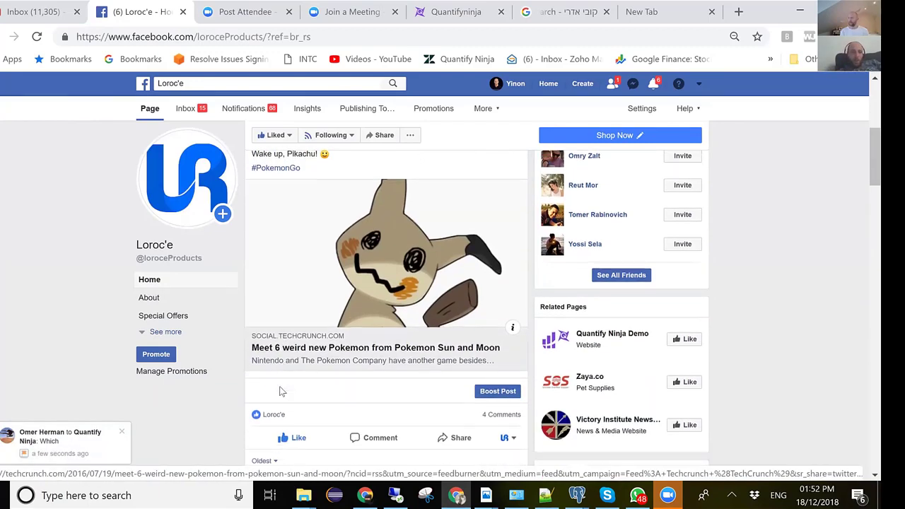
{"action": "scroll", "coordinate": [281, 387], "scroll_direction": "down", "scroll_amount": 15}
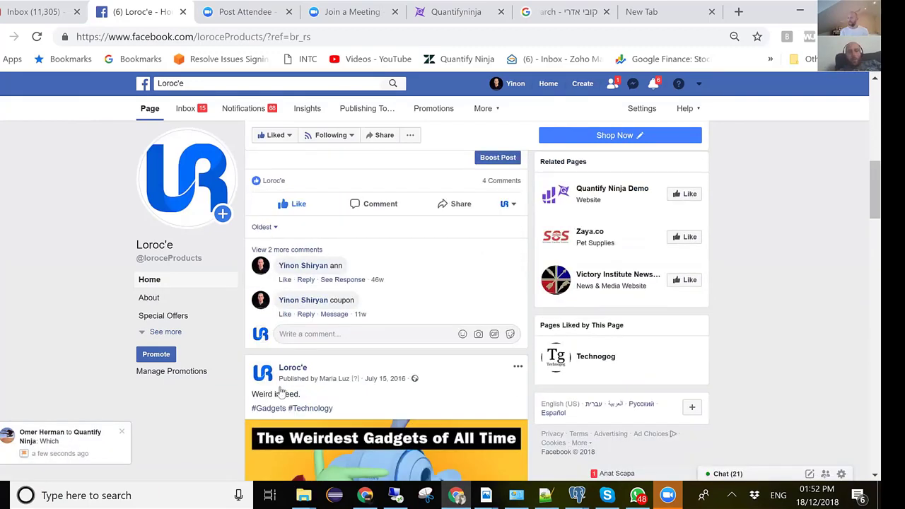
{"action": "scroll", "coordinate": [281, 391], "scroll_direction": "down", "scroll_amount": 4}
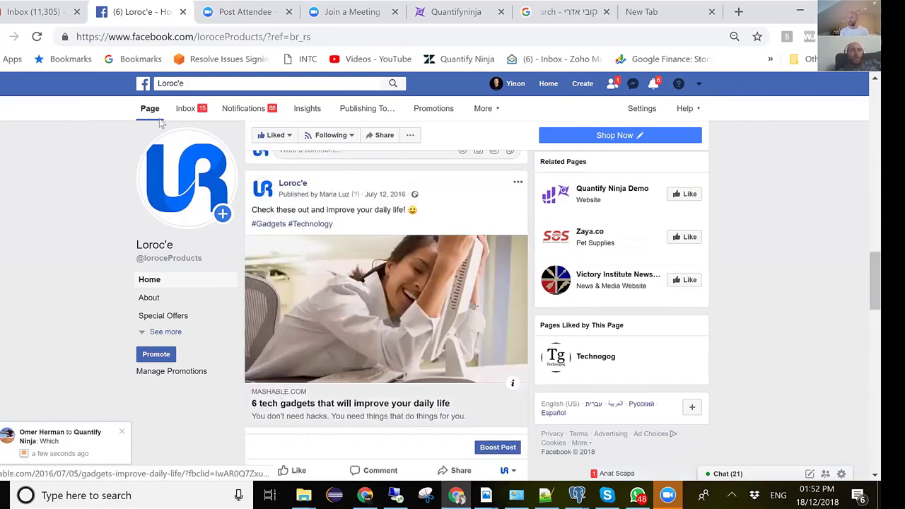
{"action": "scroll", "coordinate": [281, 391], "scroll_direction": "up", "scroll_amount": 1}
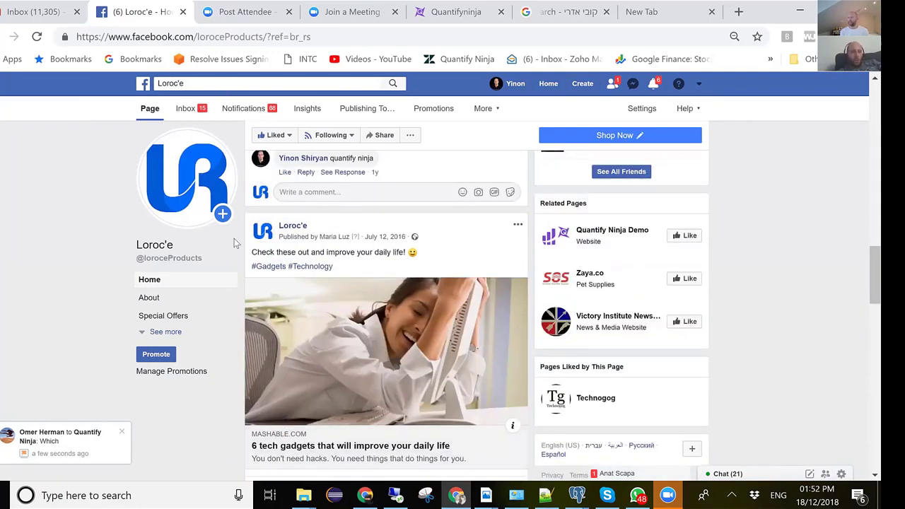
Step: Return to Quantify Ninja and start a new auto response rule, entering a first name as rule name and "Happy" as keyword
{"action": "left_click", "coordinate": [365, 495]}
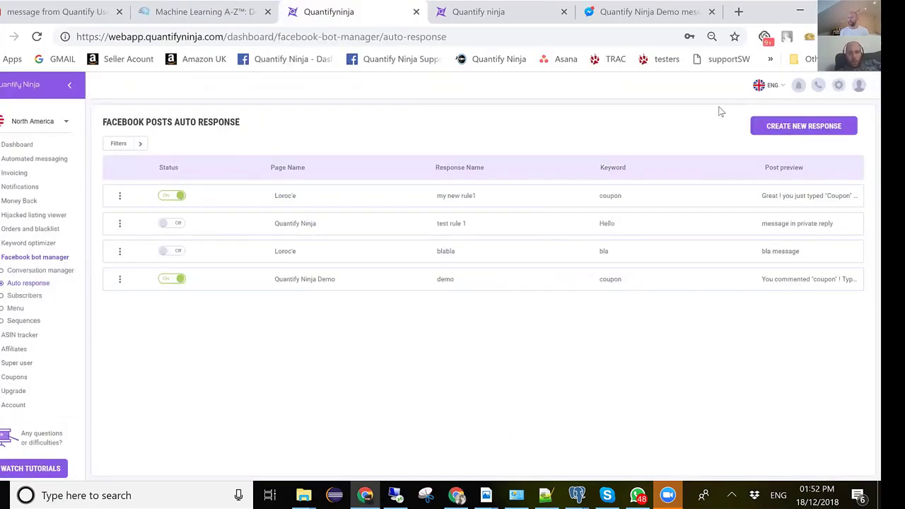
{"action": "left_click", "coordinate": [814, 127]}
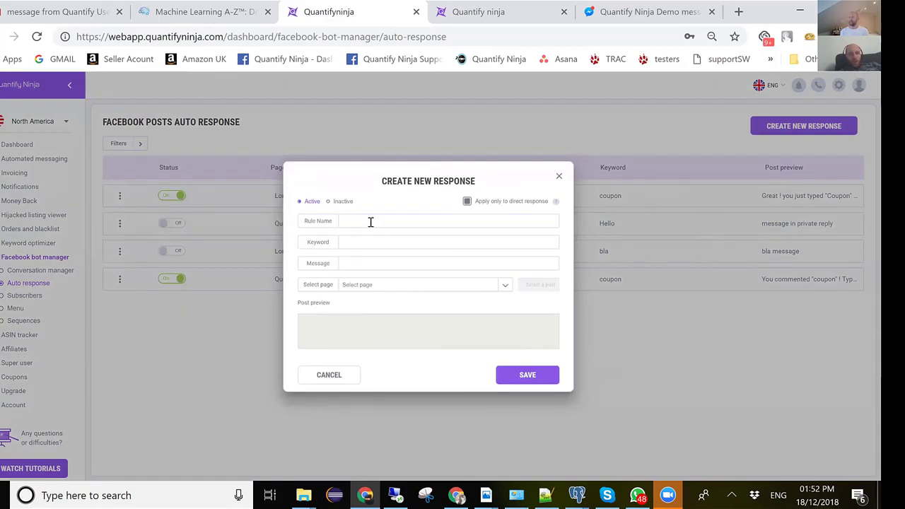
{"action": "type", "text": "Luke"}
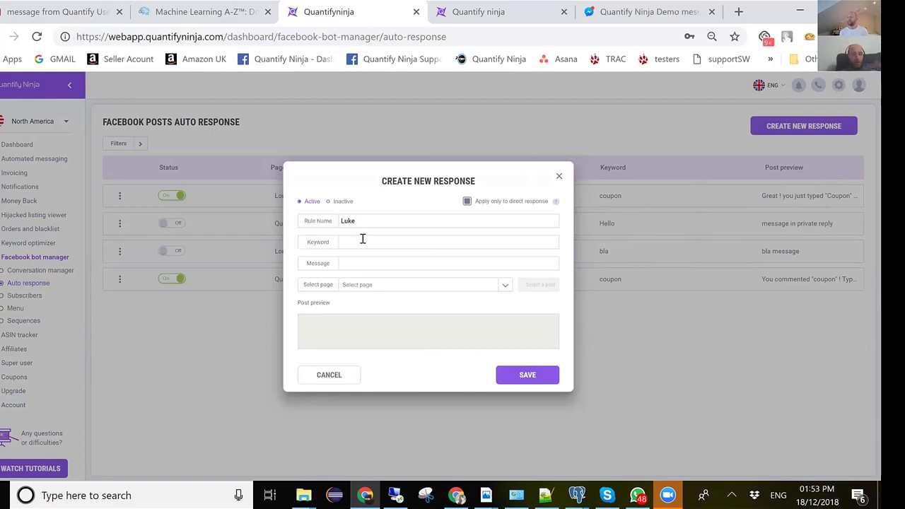
{"action": "type", "text": "Happ"}
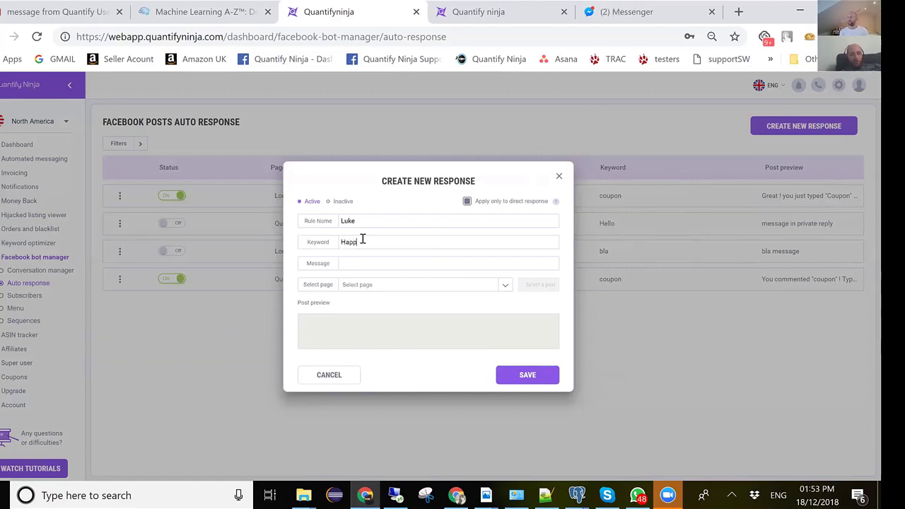
{"action": "type", "text": "y"}
{"action": "left_click", "coordinate": [377, 267]}
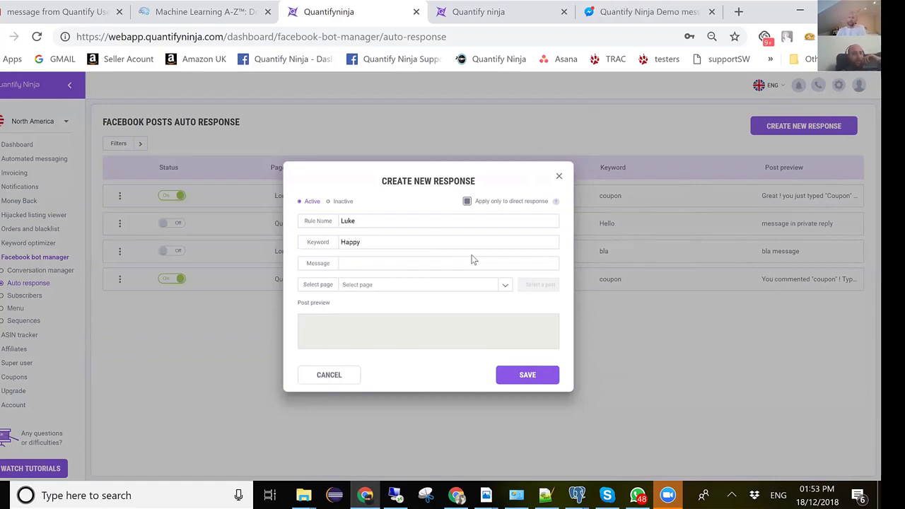
{"action": "double_click", "coordinate": [362, 241]}
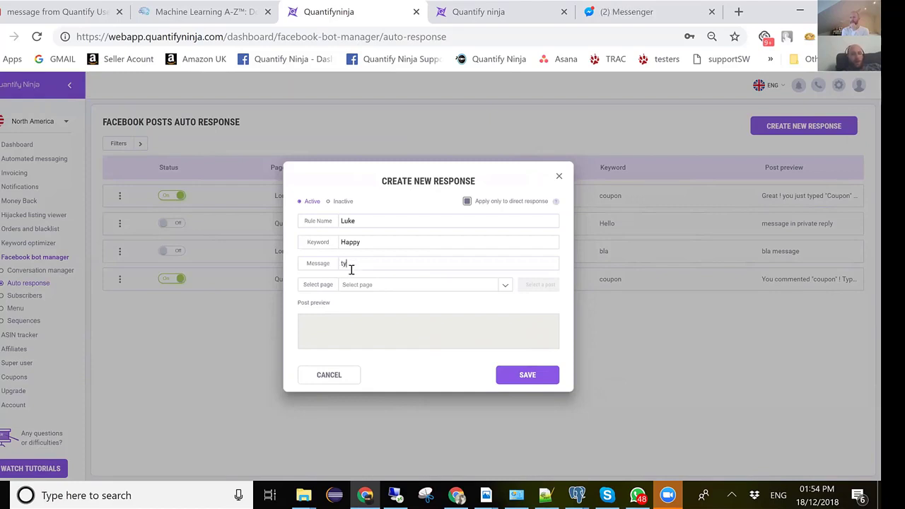
Step: Set the rule's message to "type coupon to get your coupon code" and its page to Loroc'e
{"action": "type", "text": "pe coupon"}
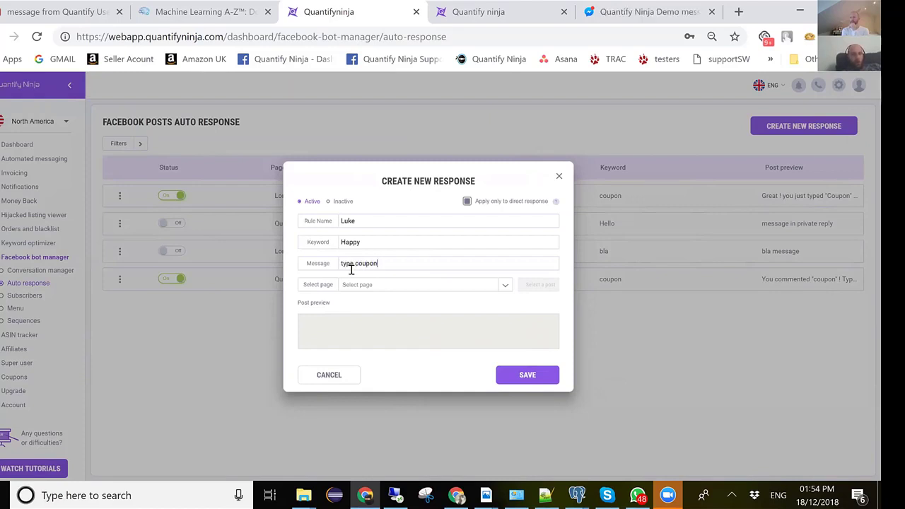
{"action": "type", "text": " to get yo"}
{"action": "key", "text": "BackSpace"}
{"action": "type", "text": "d"}
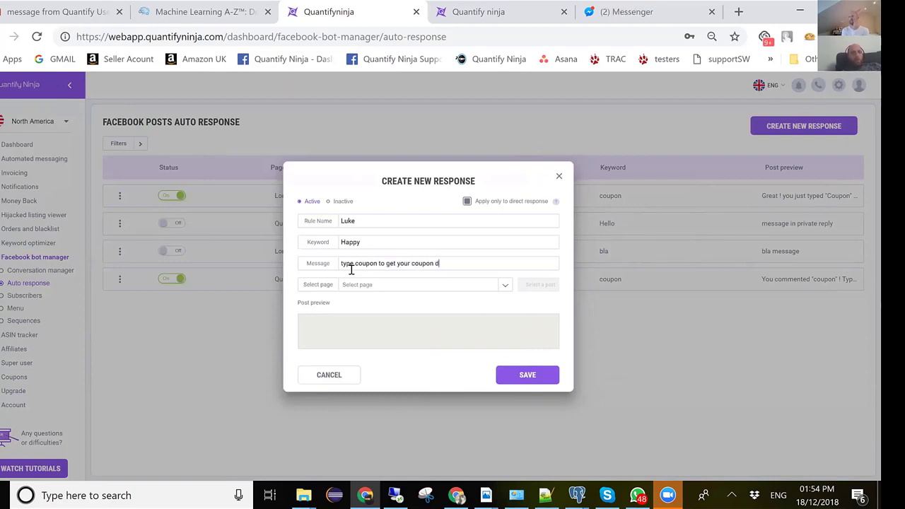
{"action": "type", "text": "os"}
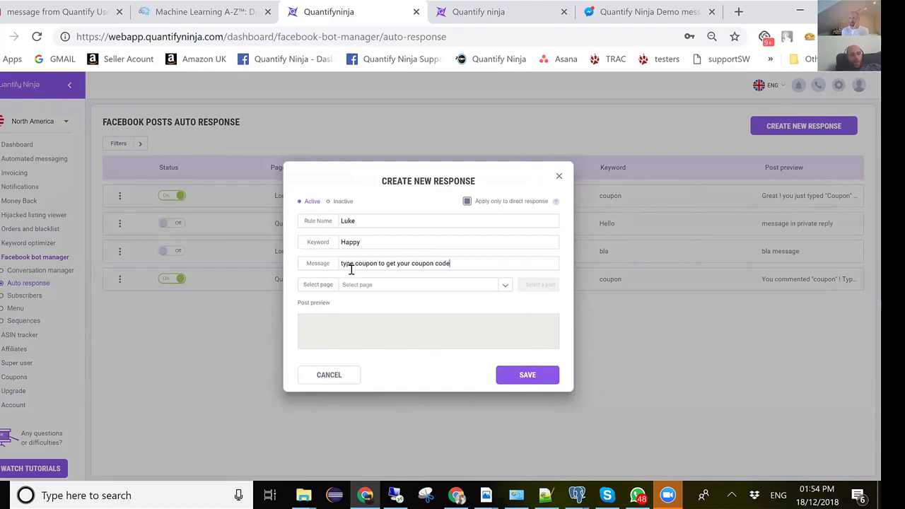
{"action": "left_click", "coordinate": [499, 284]}
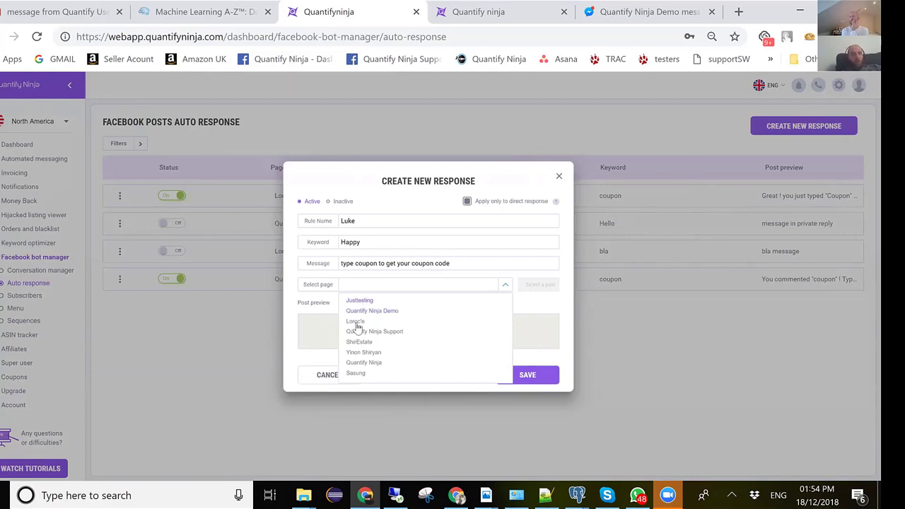
{"action": "left_click", "coordinate": [356, 323]}
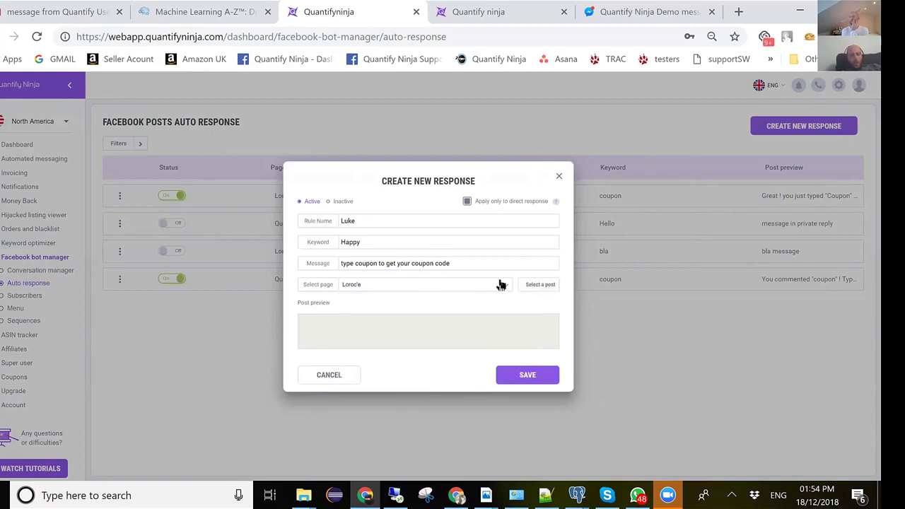
Step: Save the rule for the post "Keep safe in your home. #Technology #Gadgets", and review its keyword and message in the rule list
{"action": "left_click", "coordinate": [538, 284]}
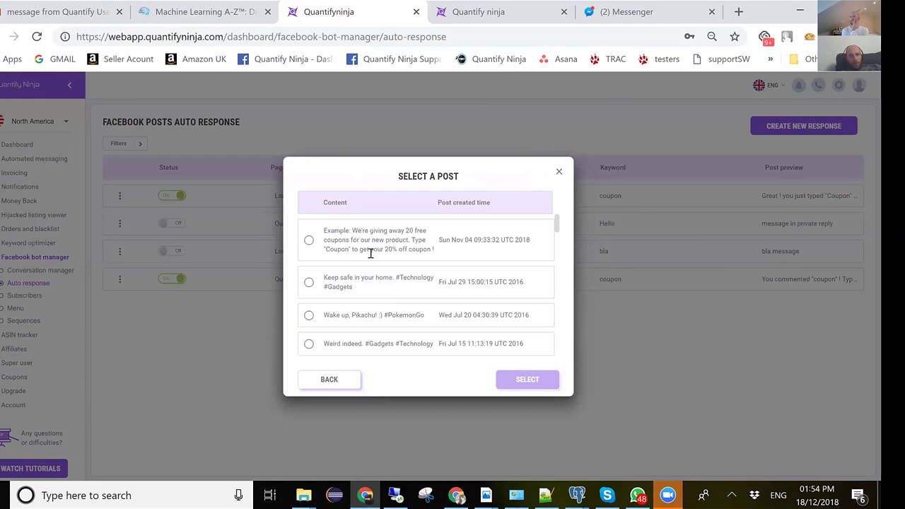
{"action": "left_click", "coordinate": [308, 283]}
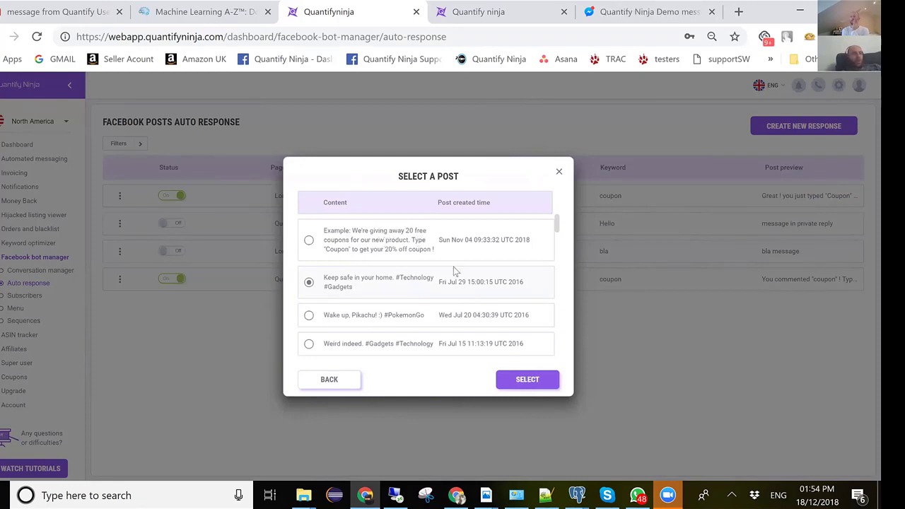
{"action": "left_click", "coordinate": [537, 382]}
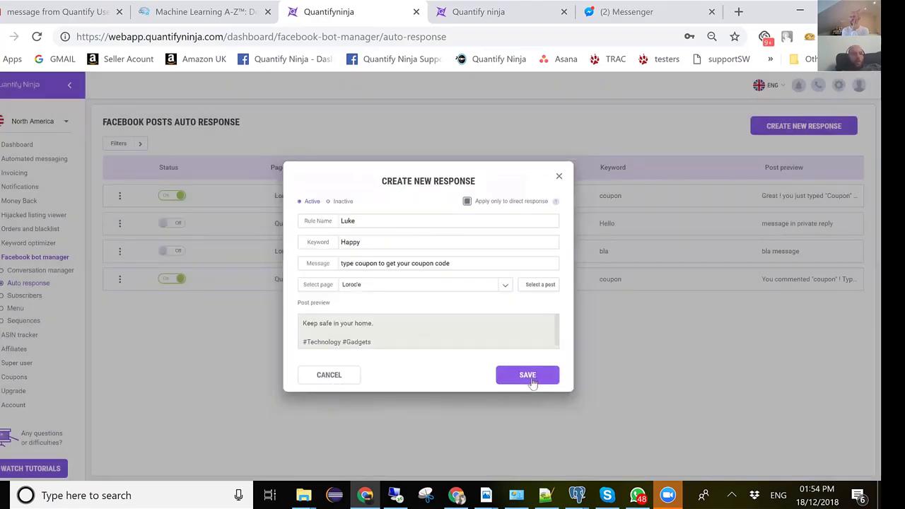
{"action": "left_click", "coordinate": [529, 377]}
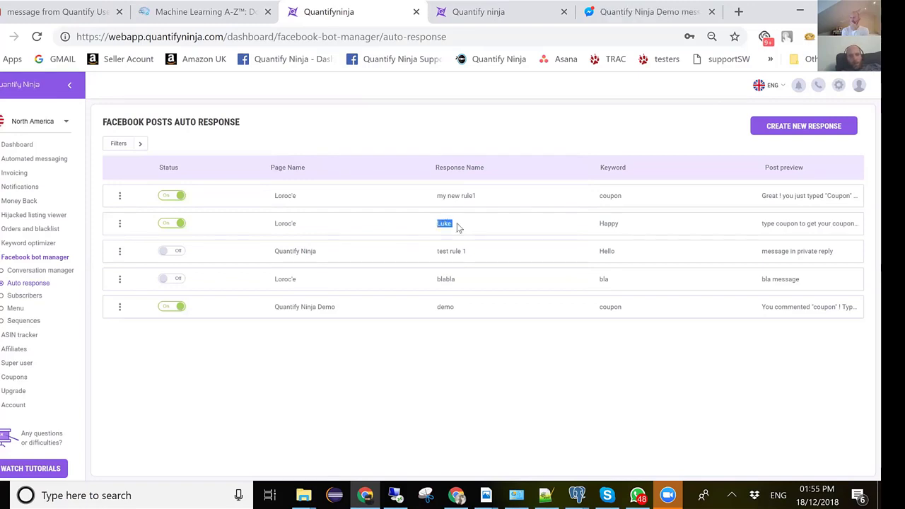
{"action": "double_click", "coordinate": [616, 225]}
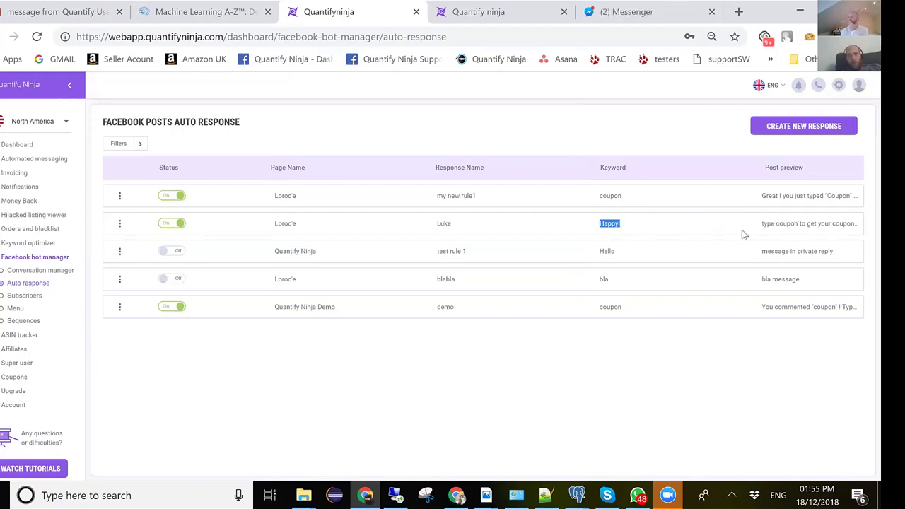
{"action": "left_click_drag", "start_coordinate": [615, 225], "coordinate": [722, 229]}
{"action": "triple_click", "coordinate": [781, 226]}
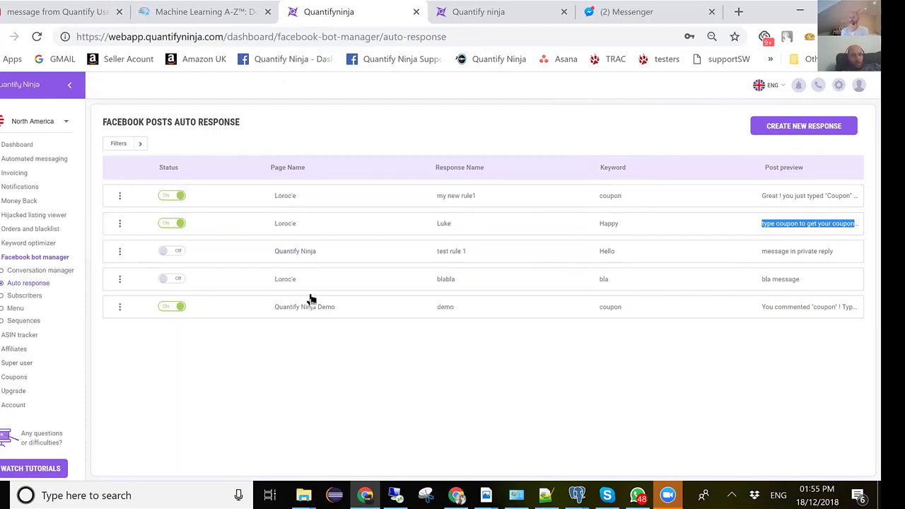
Step: Switch to Facebook and look through the posts on the Loroc'e page for one to use with the auto response rule
{"action": "key", "text": "alt+Tab"}
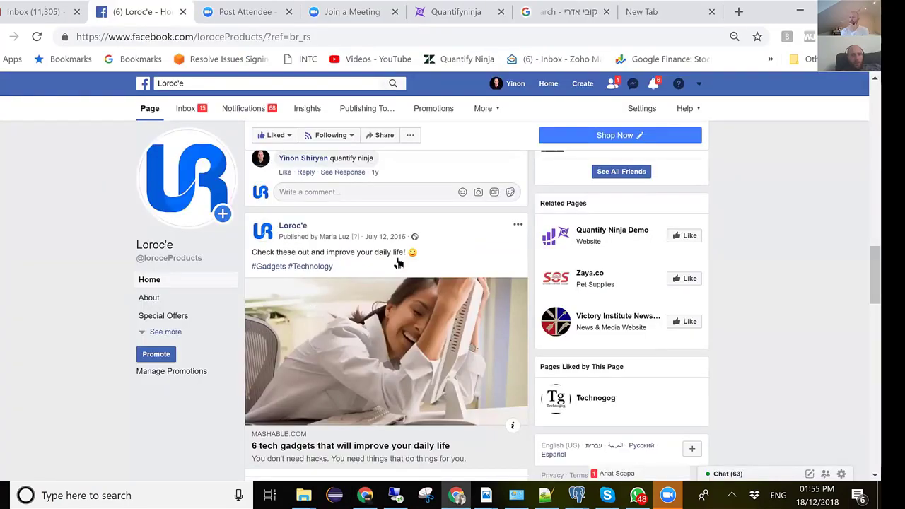
{"action": "scroll", "coordinate": [398, 262], "scroll_direction": "up", "scroll_amount": 6}
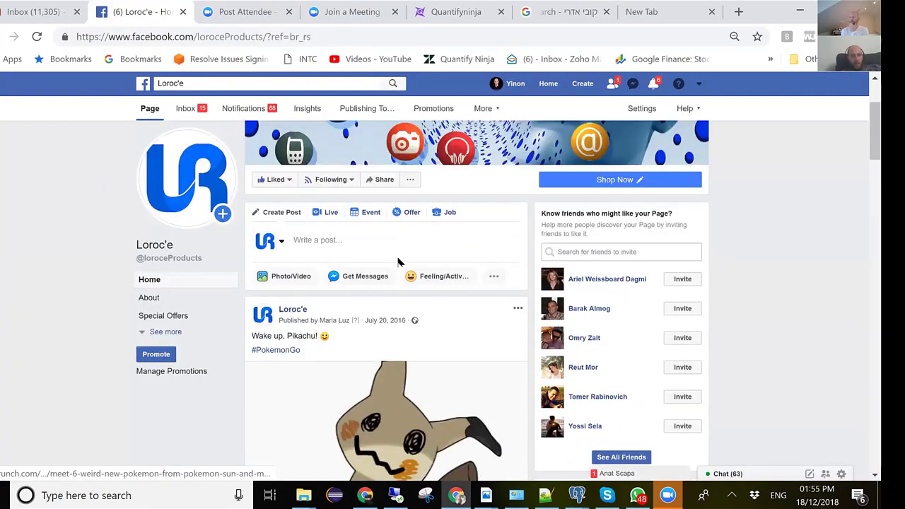
{"action": "scroll", "coordinate": [398, 261], "scroll_direction": "down", "scroll_amount": 5}
{"action": "scroll", "coordinate": [399, 262], "scroll_direction": "down", "scroll_amount": 7}
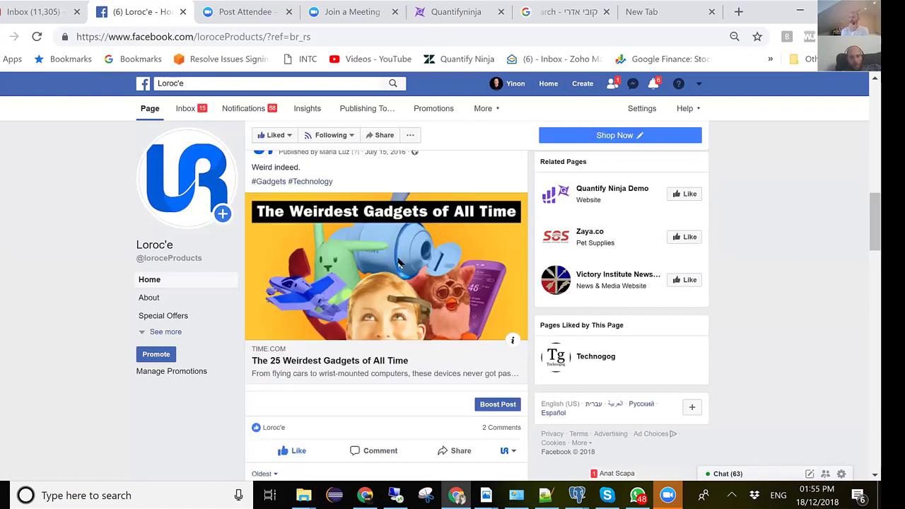
{"action": "scroll", "coordinate": [399, 263], "scroll_direction": "down", "scroll_amount": 7}
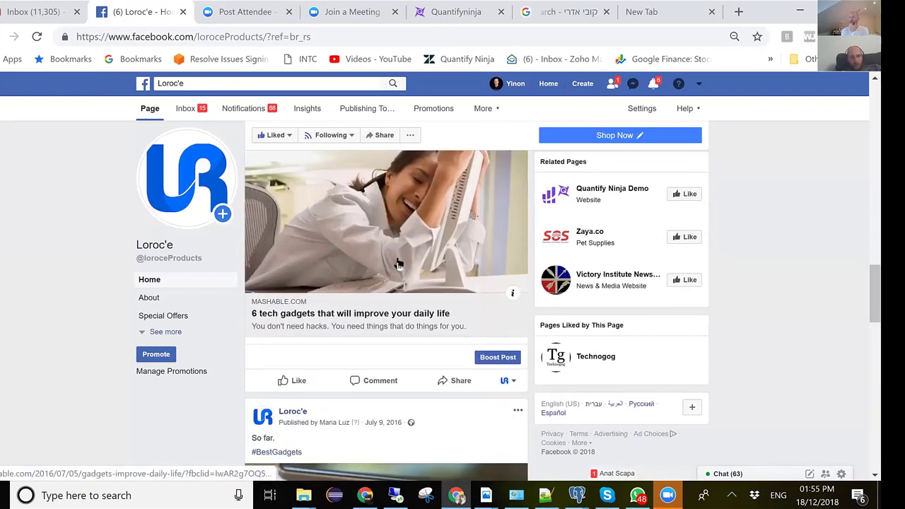
{"action": "scroll", "coordinate": [398, 263], "scroll_direction": "down", "scroll_amount": 8}
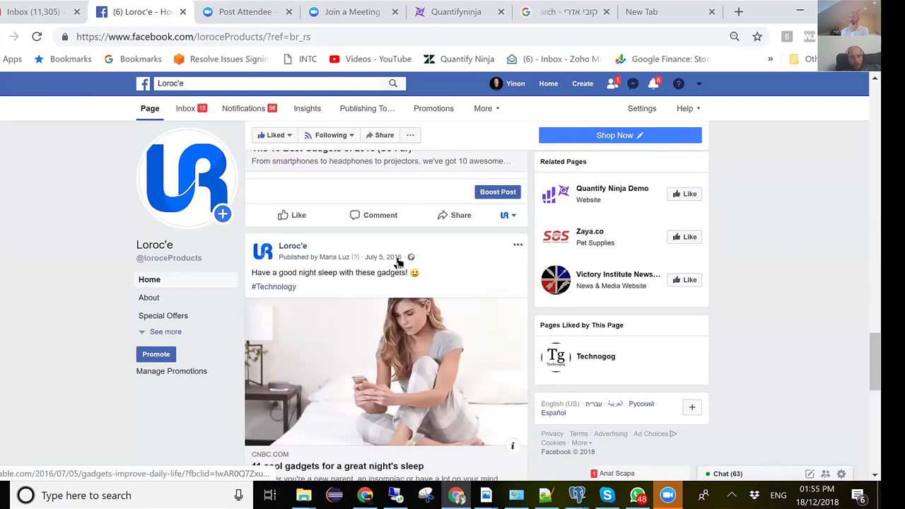
{"action": "scroll", "coordinate": [399, 263], "scroll_direction": "down", "scroll_amount": 4}
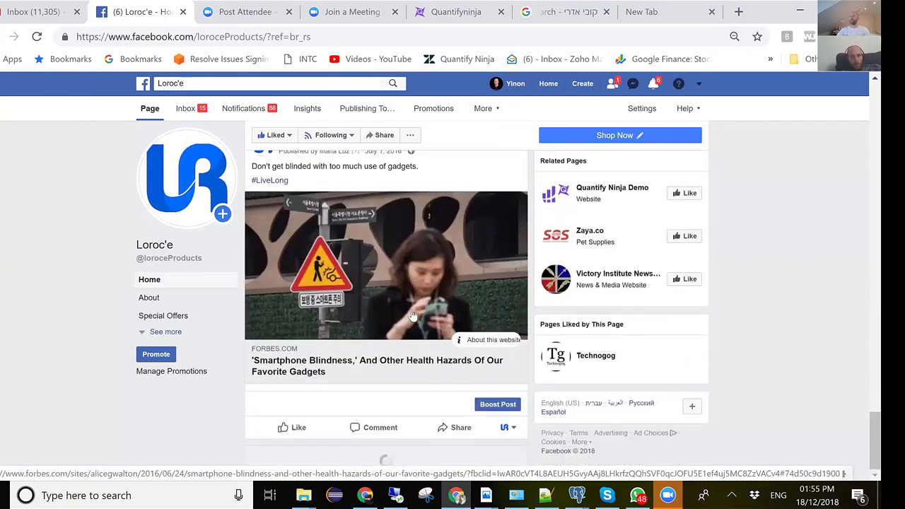
{"action": "scroll", "coordinate": [413, 316], "scroll_direction": "down", "scroll_amount": 3}
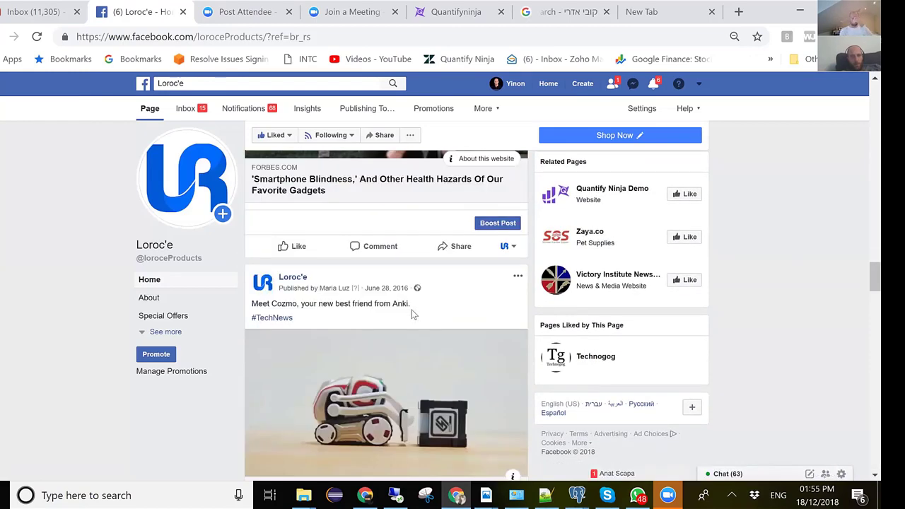
{"action": "scroll", "coordinate": [412, 311], "scroll_direction": "down", "scroll_amount": 10}
{"action": "scroll", "coordinate": [414, 316], "scroll_direction": "up", "scroll_amount": 8}
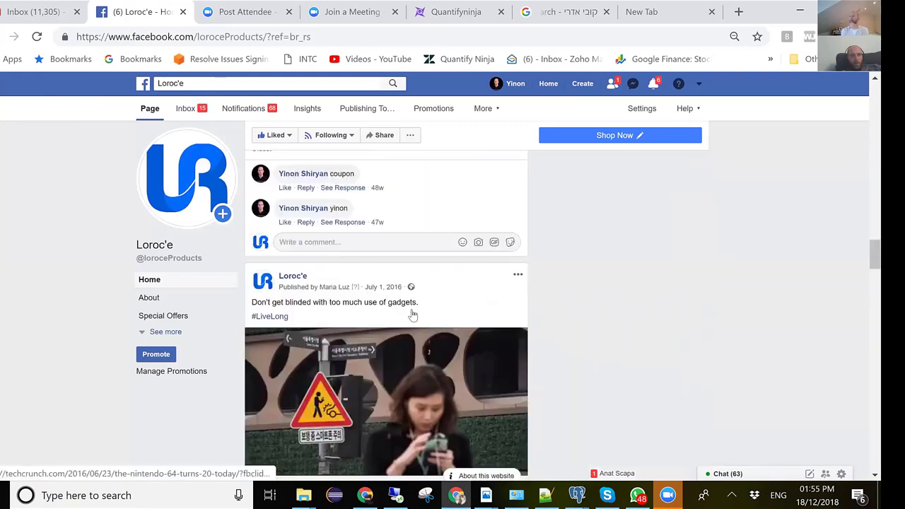
{"action": "scroll", "coordinate": [413, 316], "scroll_direction": "up", "scroll_amount": 15}
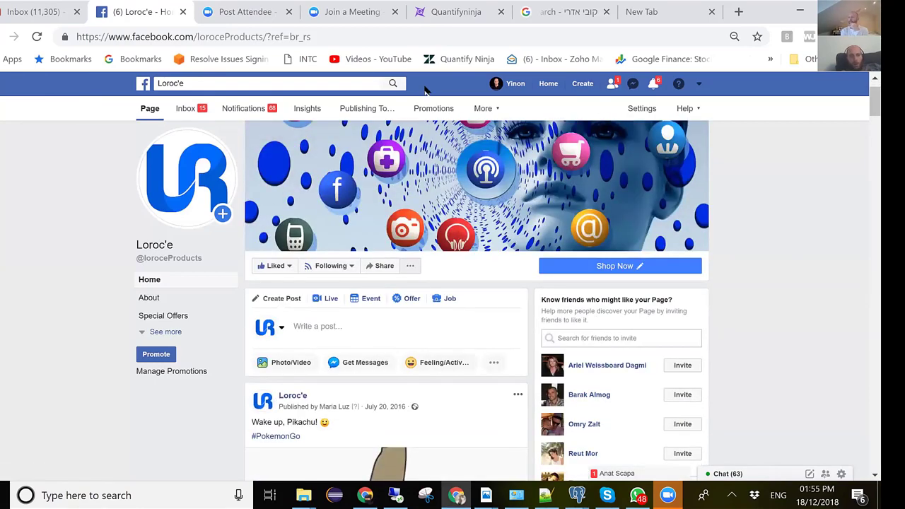
{"action": "scroll", "coordinate": [413, 393], "scroll_direction": "down", "scroll_amount": 1}
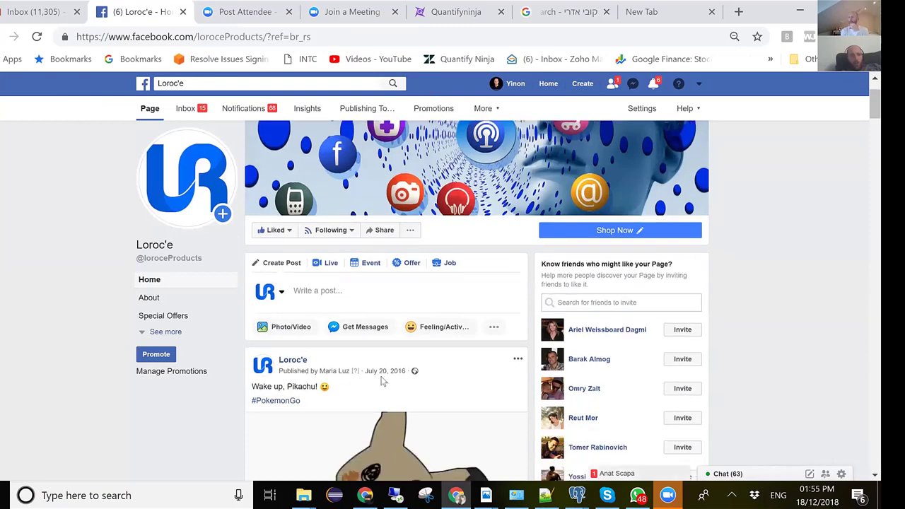
Step: Return to Quantify Ninja and change the "Happy" rule's post to "Wake up, Pikachu! :) #PokemonGo", saving the rule
{"action": "key", "text": "alt+Tab"}
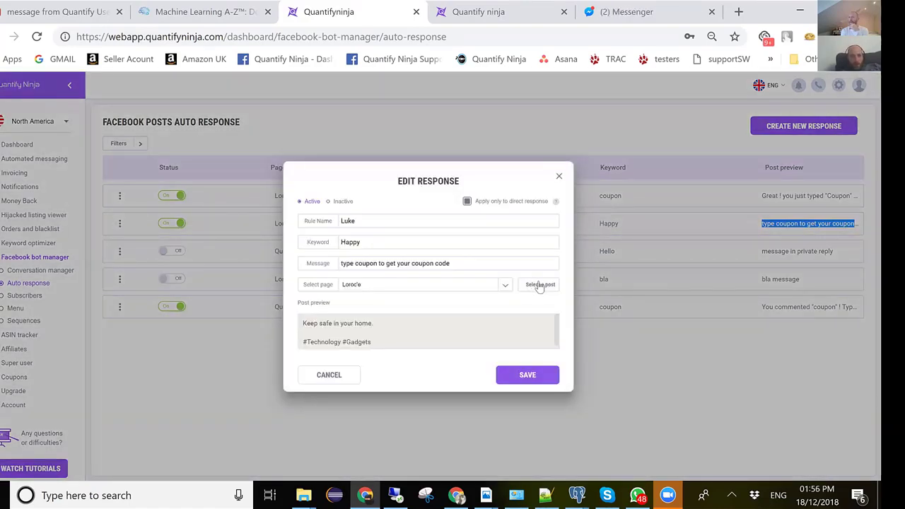
{"action": "left_click", "coordinate": [541, 285]}
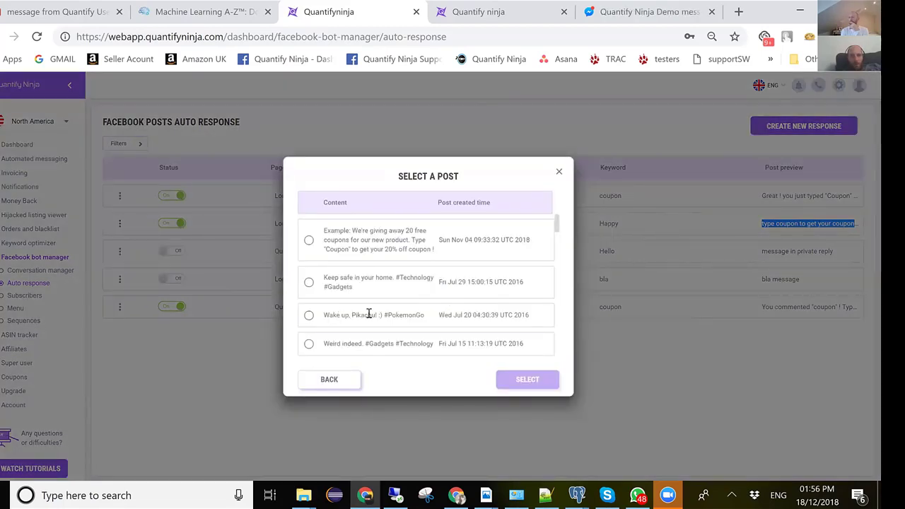
{"action": "left_click", "coordinate": [311, 315]}
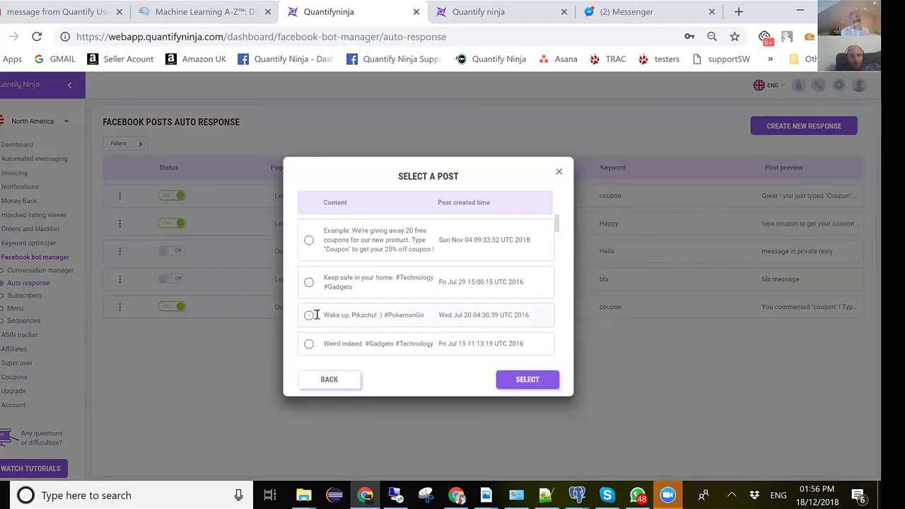
{"action": "left_click", "coordinate": [539, 387]}
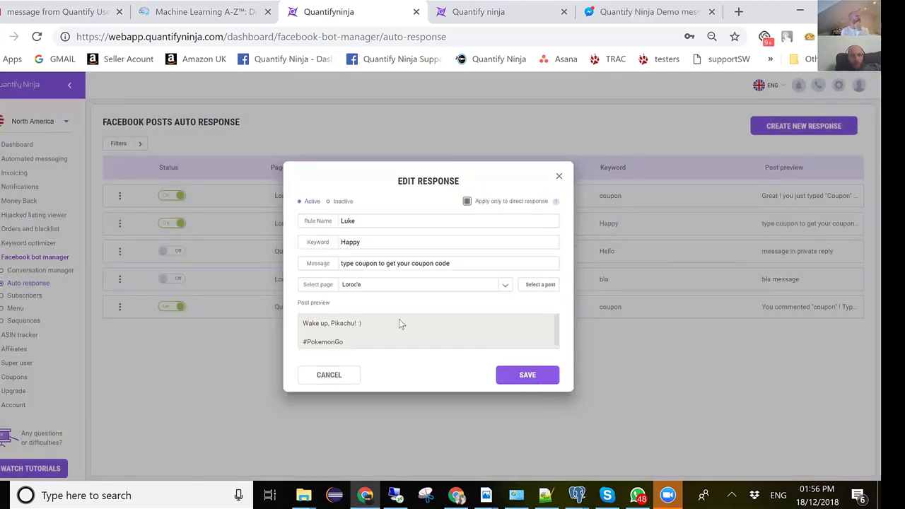
{"action": "left_click", "coordinate": [545, 376]}
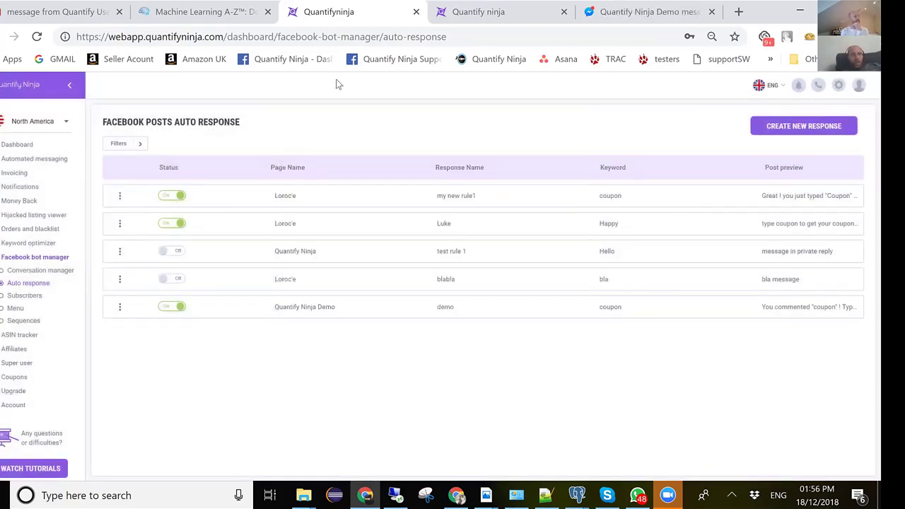
Step: On the Loroc'e Facebook page, comment "Happy" on the "Wake up, Pikachu!" post as the page
{"action": "key", "text": "alt+Tab"}
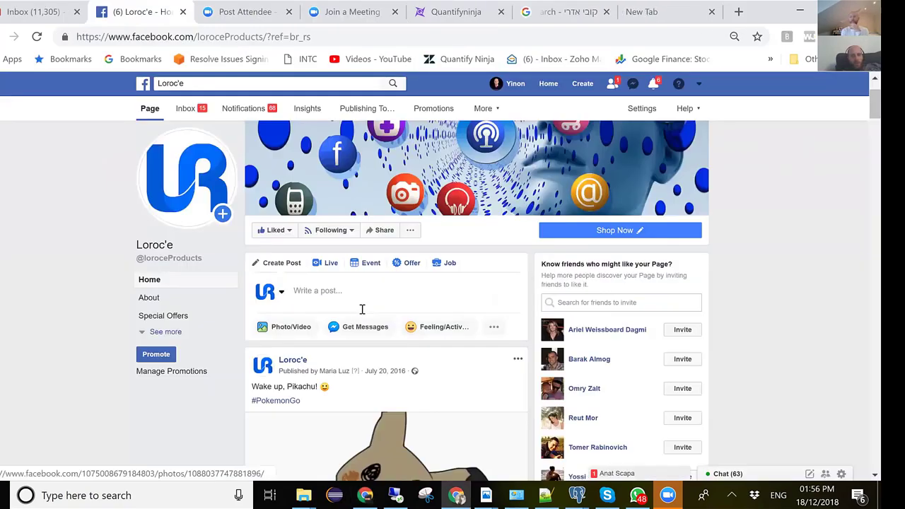
{"action": "scroll", "coordinate": [363, 315], "scroll_direction": "down", "scroll_amount": 3}
{"action": "scroll", "coordinate": [363, 315], "scroll_direction": "down", "scroll_amount": 2}
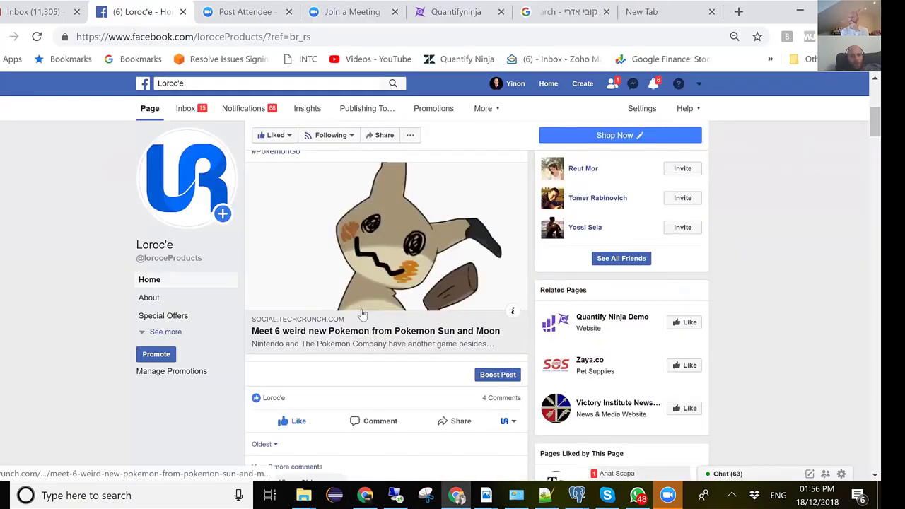
{"action": "scroll", "coordinate": [363, 314], "scroll_direction": "up", "scroll_amount": 1}
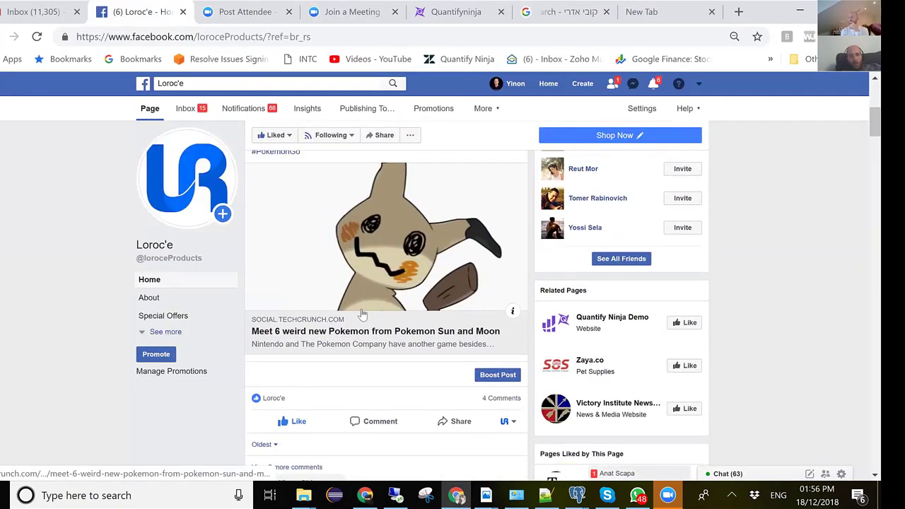
{"action": "scroll", "coordinate": [363, 315], "scroll_direction": "down", "scroll_amount": 2}
{"action": "scroll", "coordinate": [363, 315], "scroll_direction": "down", "scroll_amount": 3}
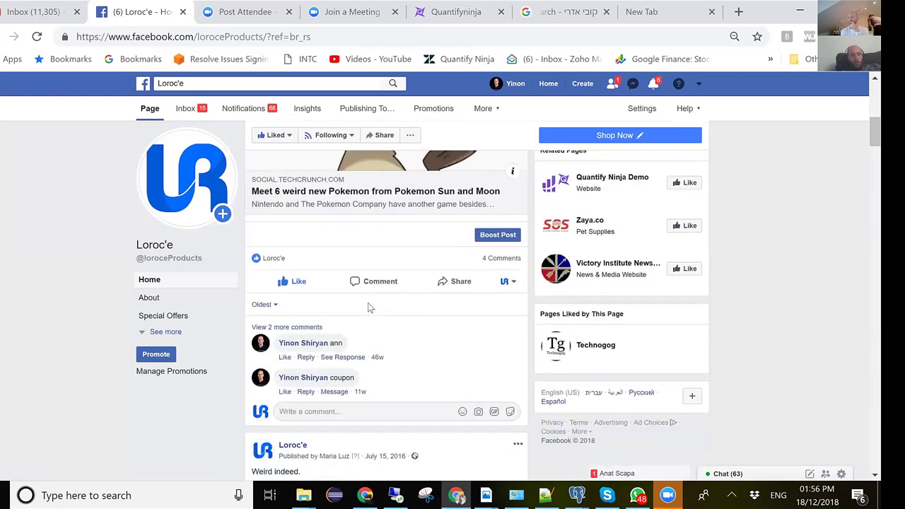
{"action": "left_click", "coordinate": [353, 407]}
{"action": "type", "text": "Happy"}
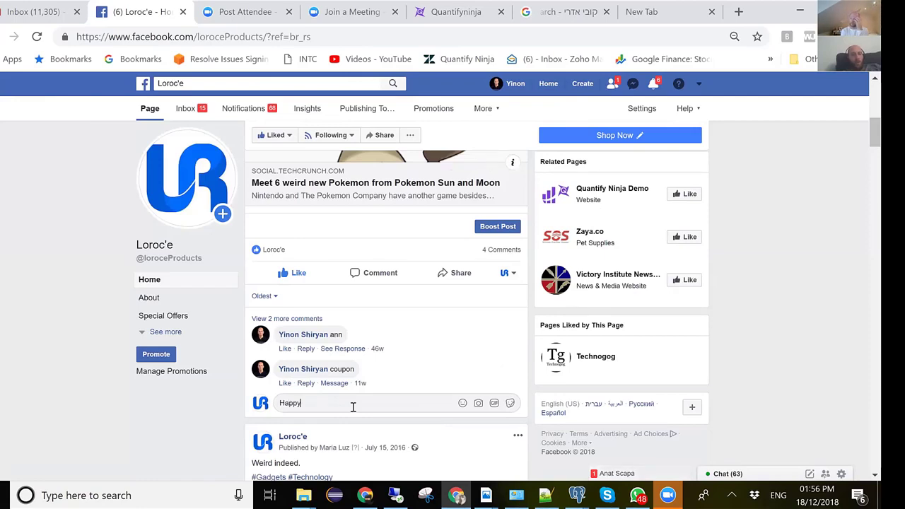
{"action": "key", "text": "Return"}
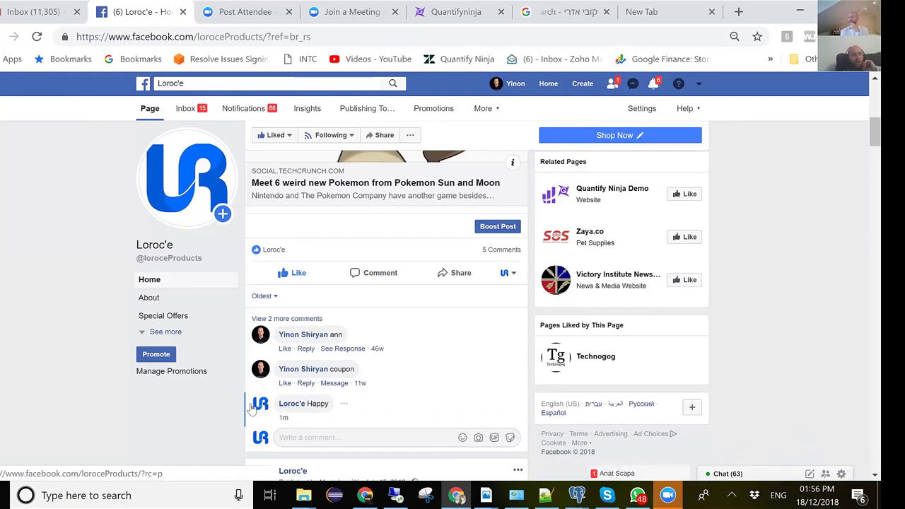
Step: Switch the commenting identity on the Pikachu post to the personal profile and post the comment "happy"
{"action": "left_click", "coordinate": [514, 275]}
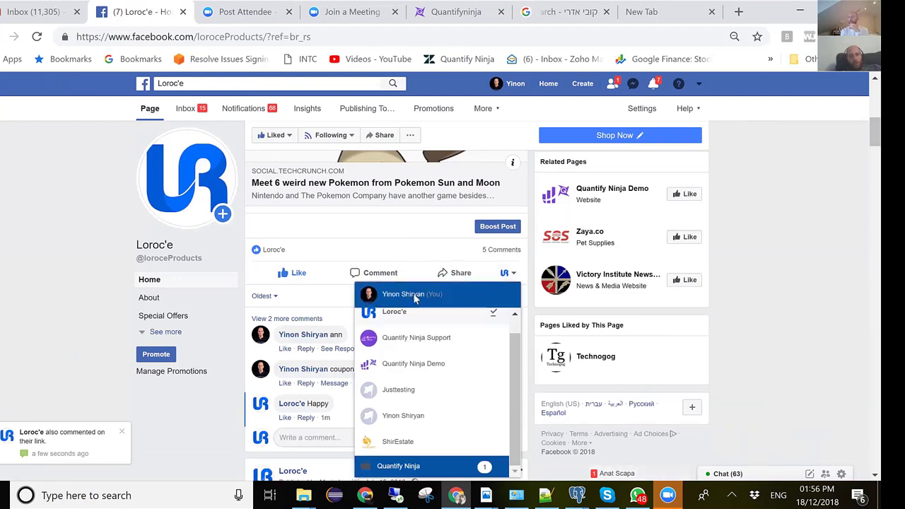
{"action": "left_click", "coordinate": [415, 298]}
{"action": "left_click", "coordinate": [353, 437]}
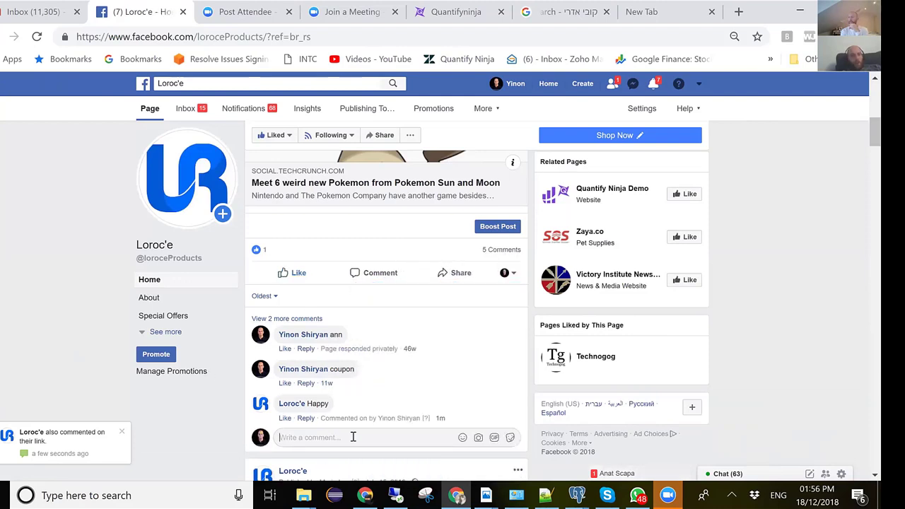
{"action": "type", "text": "happ"}
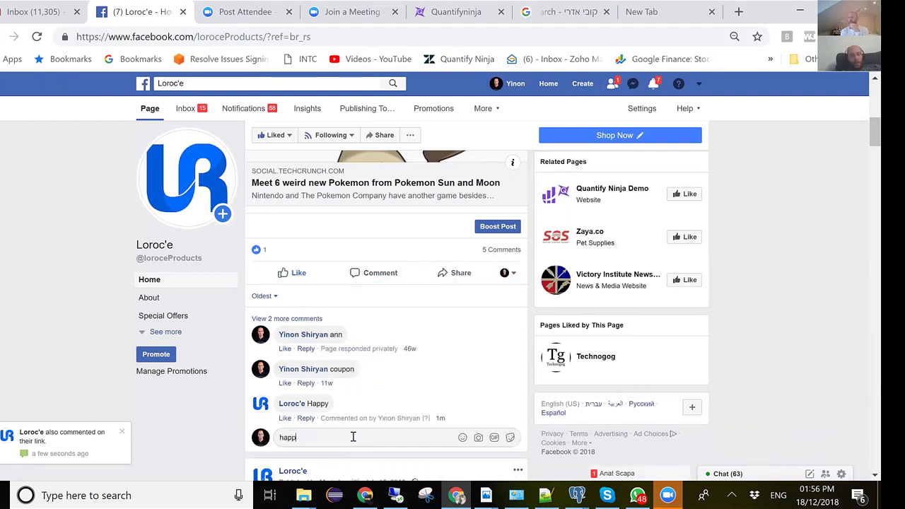
{"action": "type", "text": "y"}
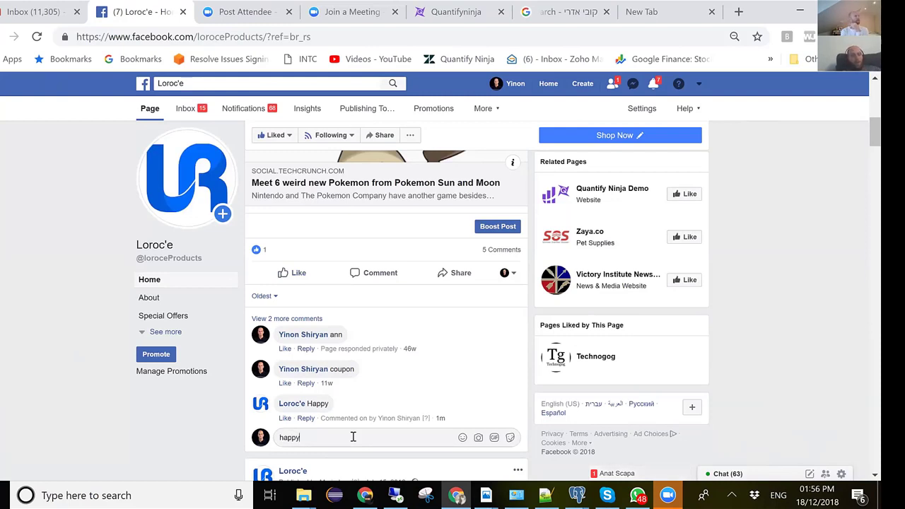
{"action": "key", "text": "Return"}
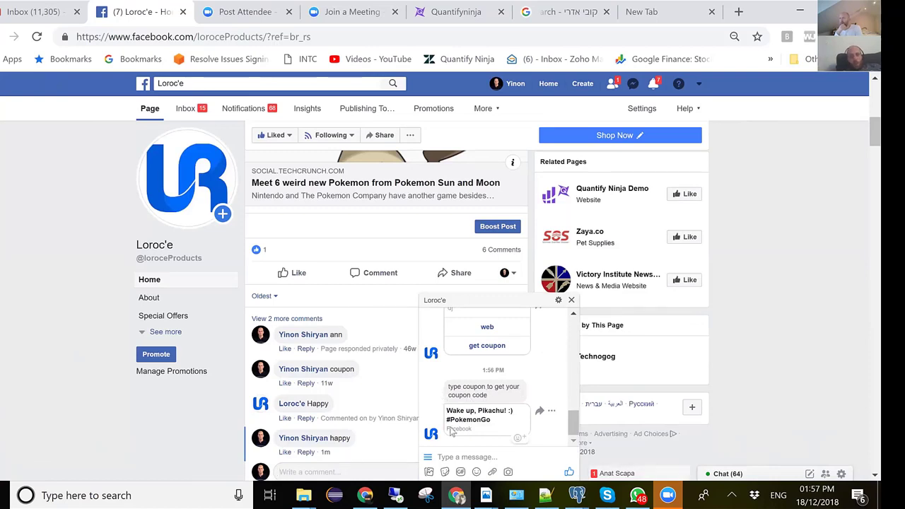
Step: Reply "coupon" to the automatic message in the Loroc'e chat
{"action": "left_click", "coordinate": [465, 457]}
{"action": "type", "text": "coup"}
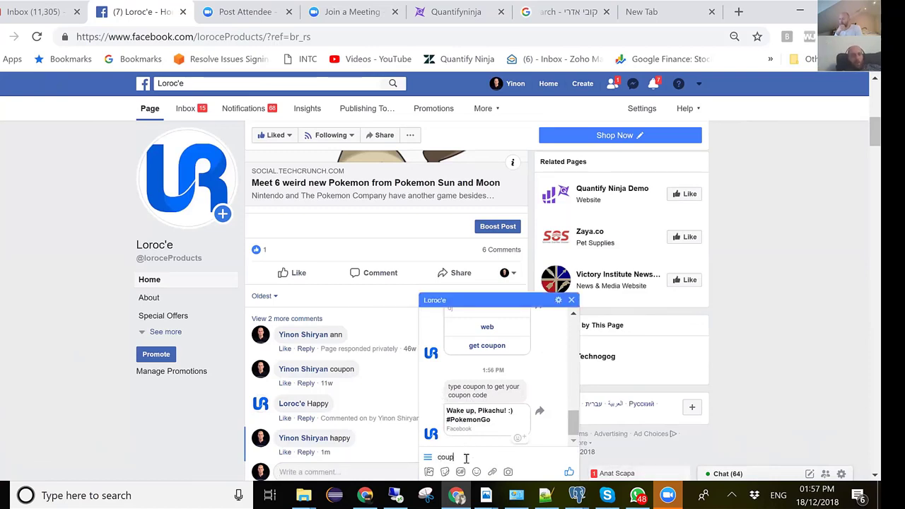
{"action": "type", "text": "on"}
{"action": "key", "text": "Return"}
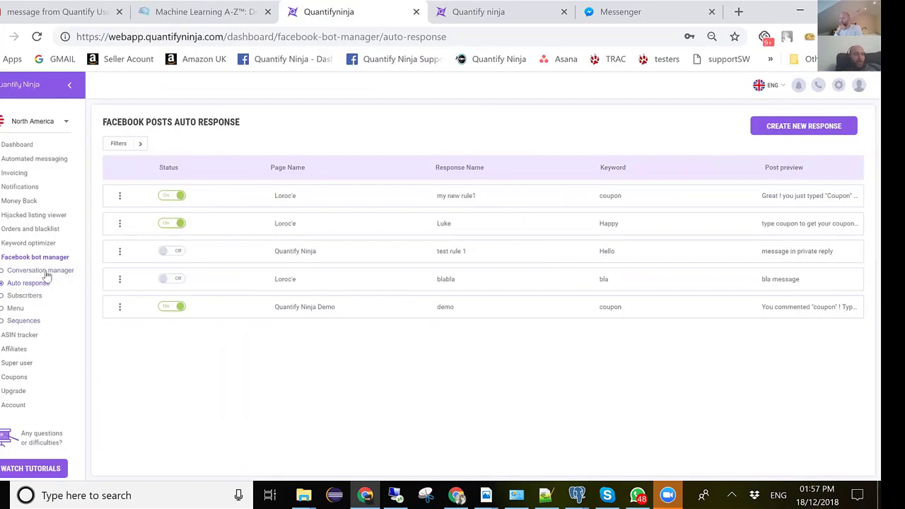
Step: Create a new bot conversation in Quantify Ninja and add a text element reading "Great ! here is your coupon"
{"action": "left_click", "coordinate": [45, 271]}
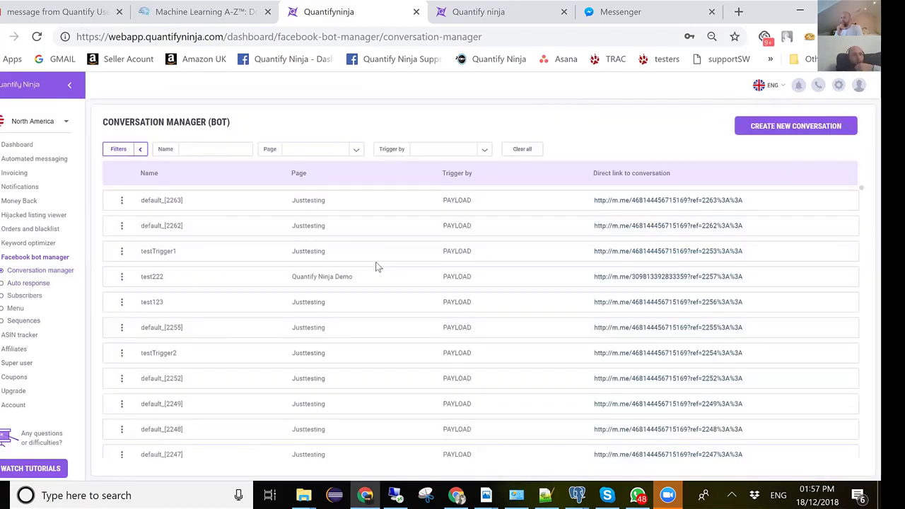
{"action": "left_click", "coordinate": [766, 132]}
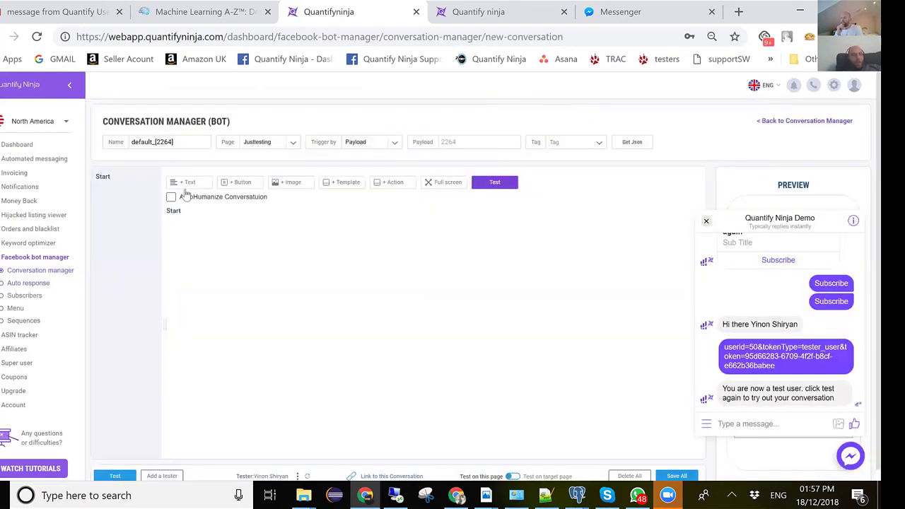
{"action": "left_click", "coordinate": [189, 183]}
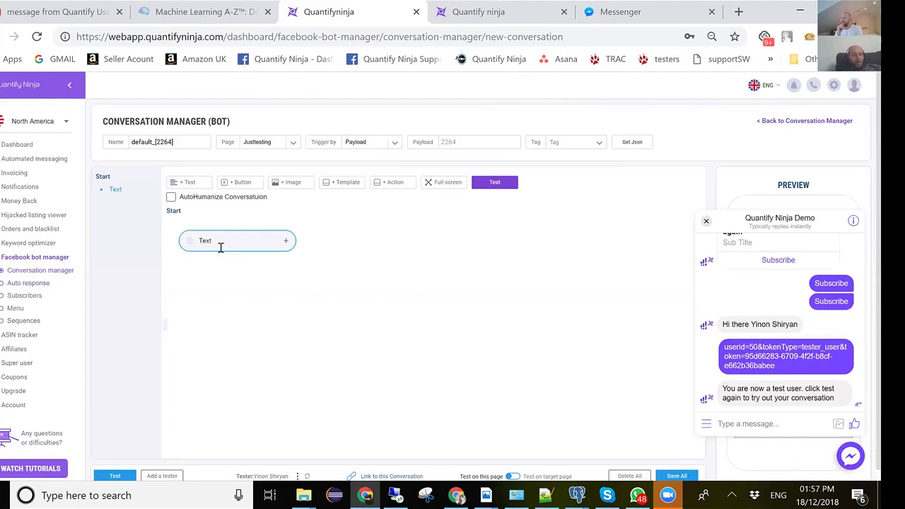
{"action": "left_click", "coordinate": [220, 244]}
{"action": "type", "text": "Great ! here is your coupon"}
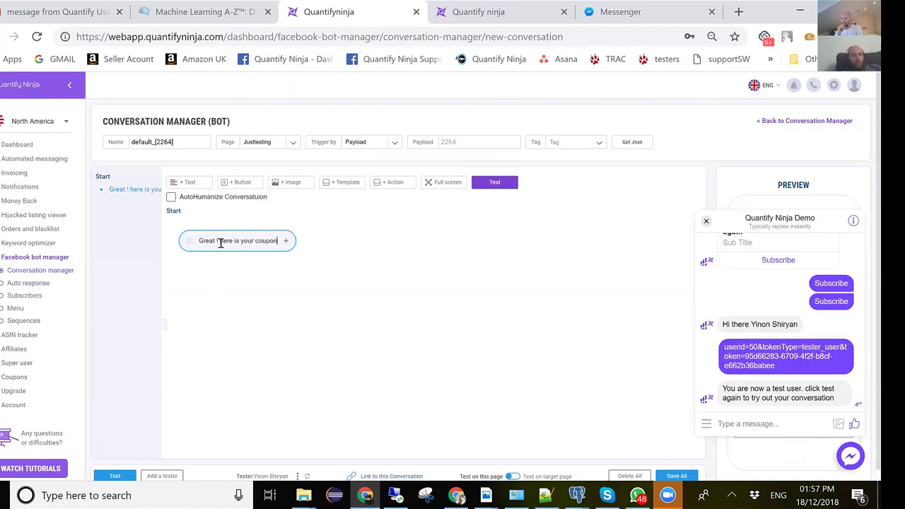
Step: Add a second text element below the first and insert the "Luke" coupon into it
{"action": "left_click", "coordinate": [189, 182]}
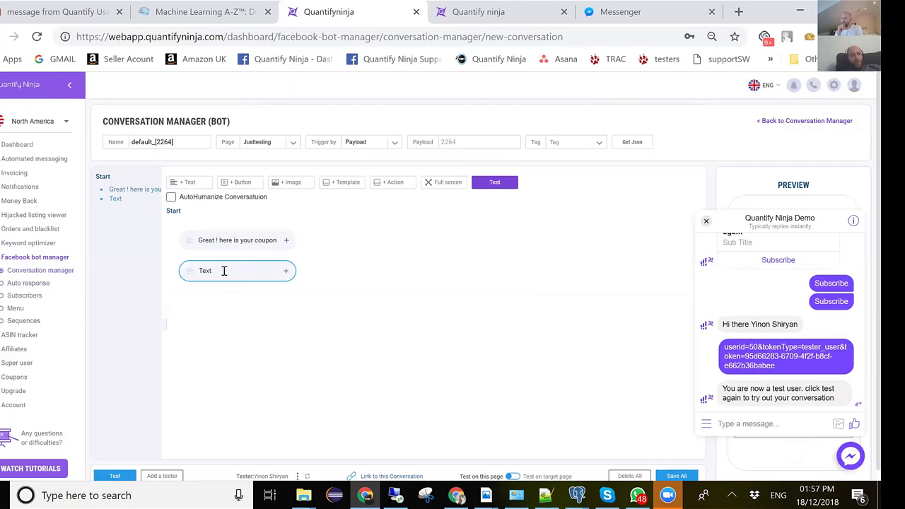
{"action": "left_click", "coordinate": [224, 271]}
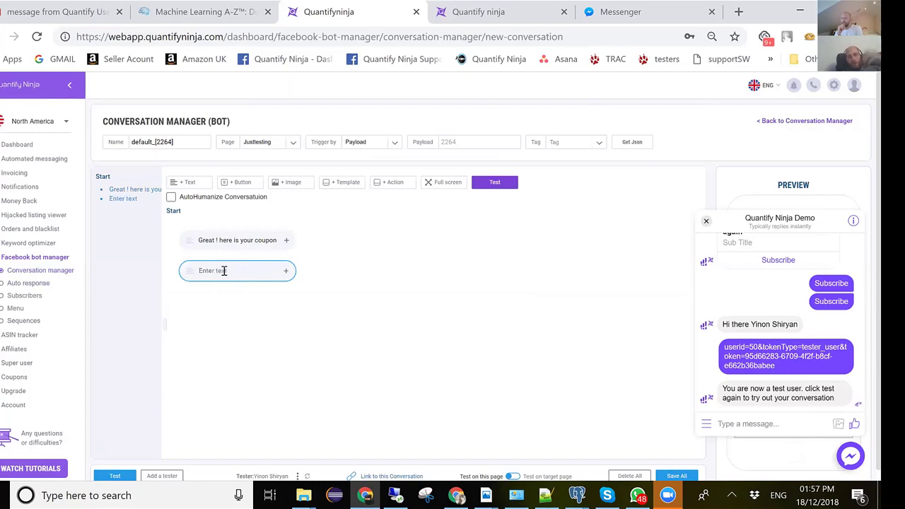
{"action": "left_click", "coordinate": [286, 271]}
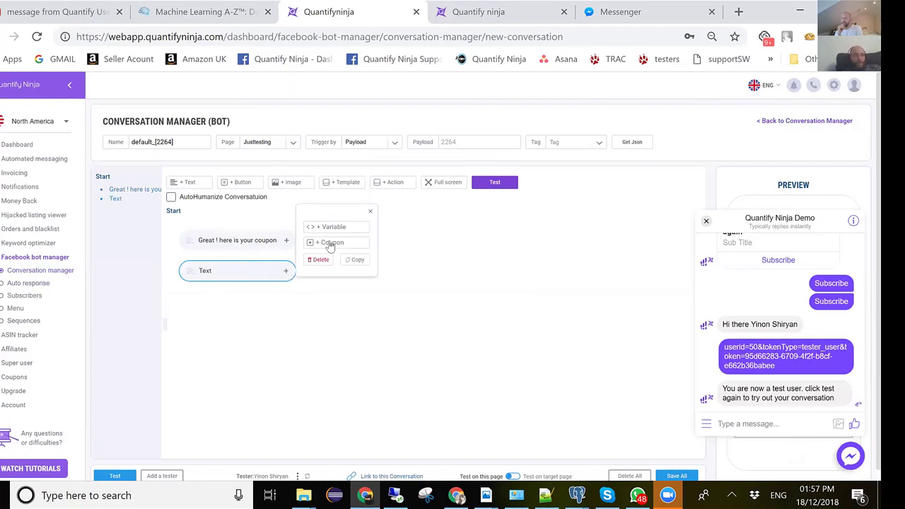
{"action": "left_click", "coordinate": [364, 245]}
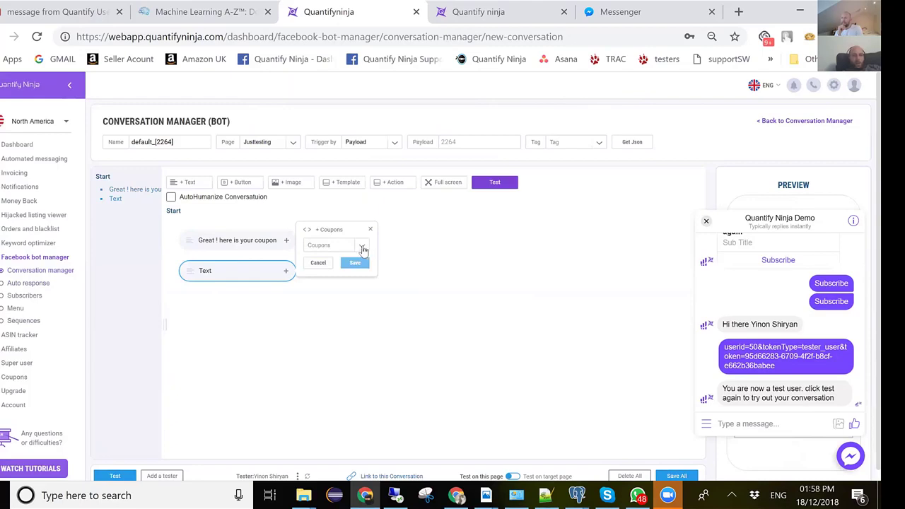
{"action": "left_click", "coordinate": [338, 247]}
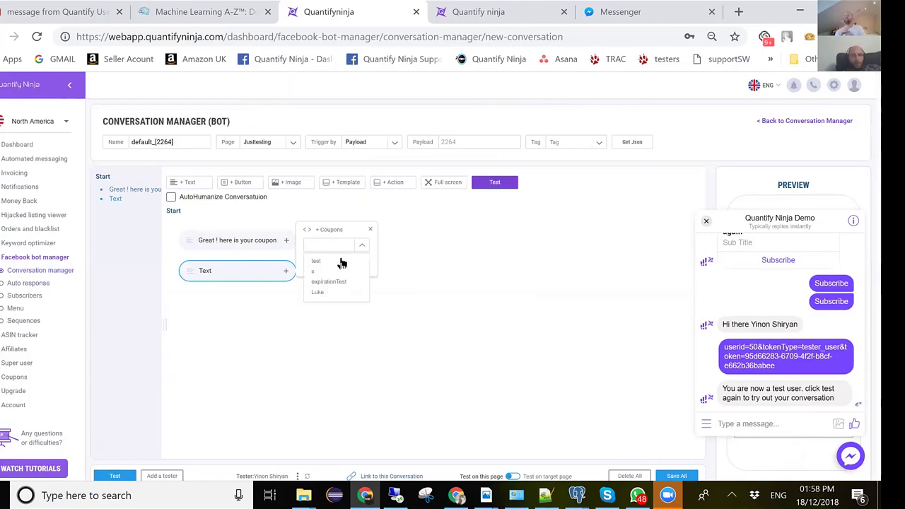
{"action": "left_click", "coordinate": [320, 294]}
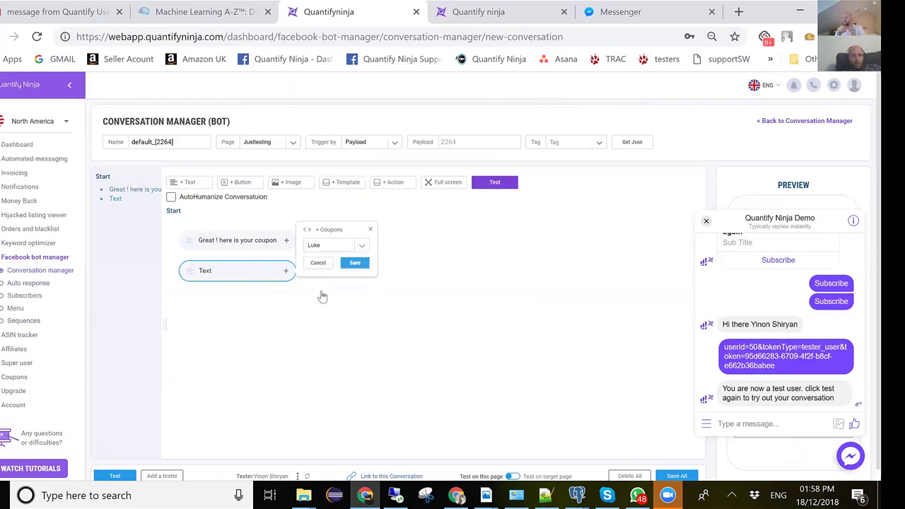
{"action": "left_click", "coordinate": [354, 263]}
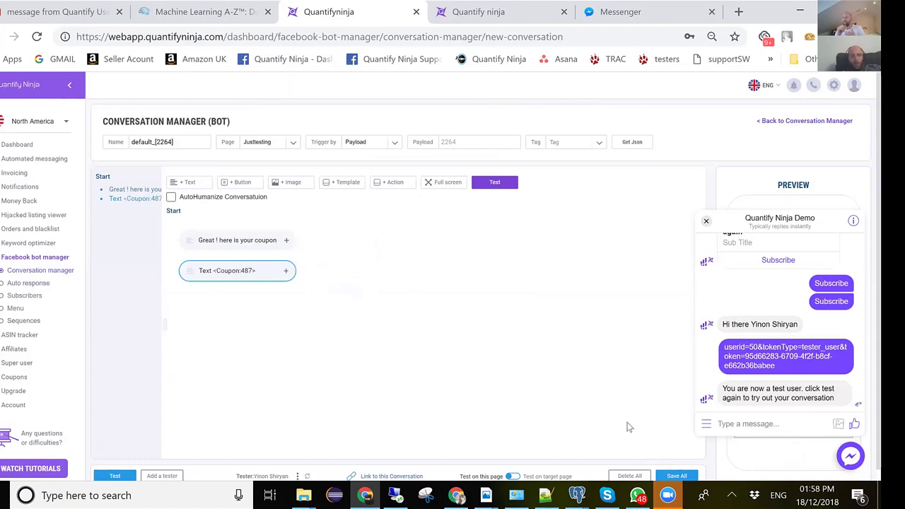
Step: Set the conversation to be triggered by specific text with the keyword "coupon"
{"action": "left_click", "coordinate": [396, 144]}
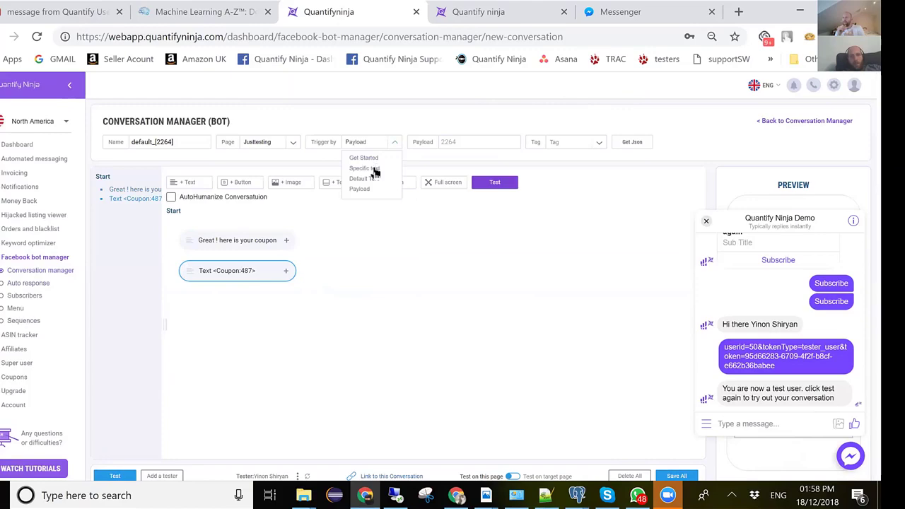
{"action": "left_click", "coordinate": [370, 169]}
{"action": "left_click", "coordinate": [464, 142]}
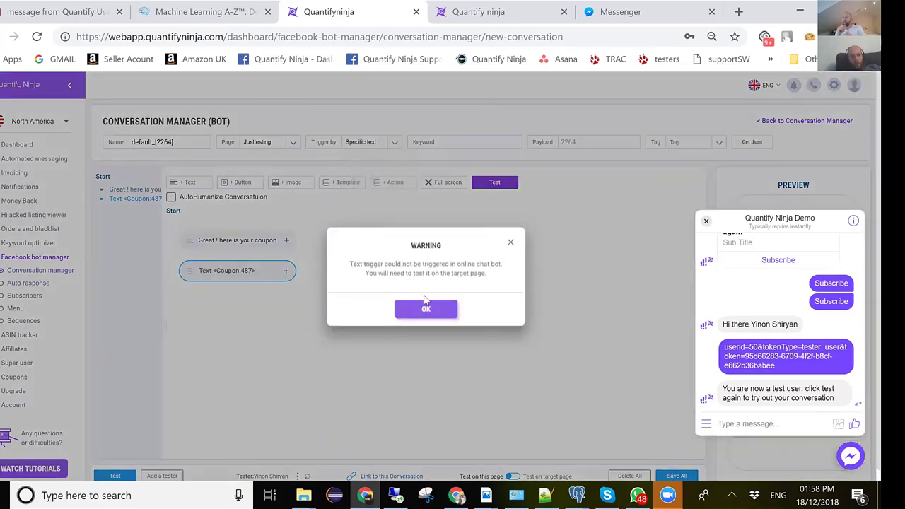
{"action": "left_click", "coordinate": [427, 306]}
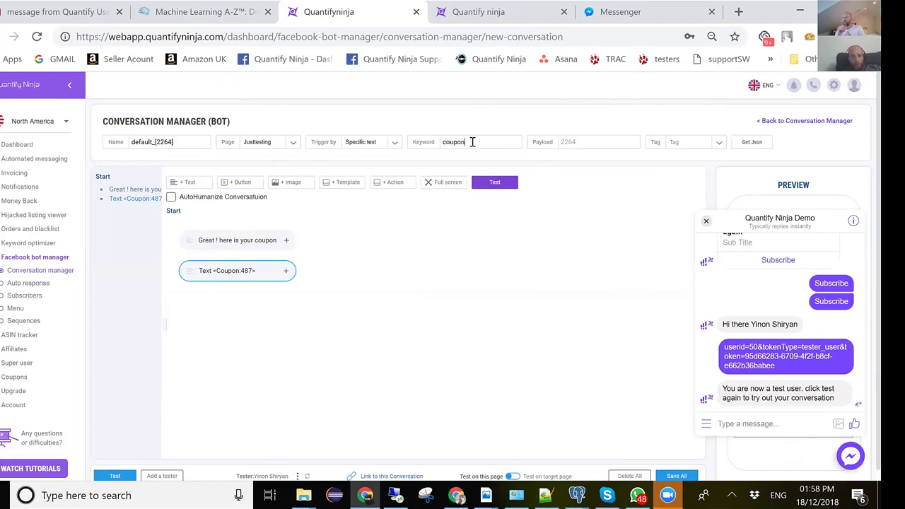
{"action": "scroll", "coordinate": [609, 353], "scroll_direction": "down", "scroll_amount": 1}
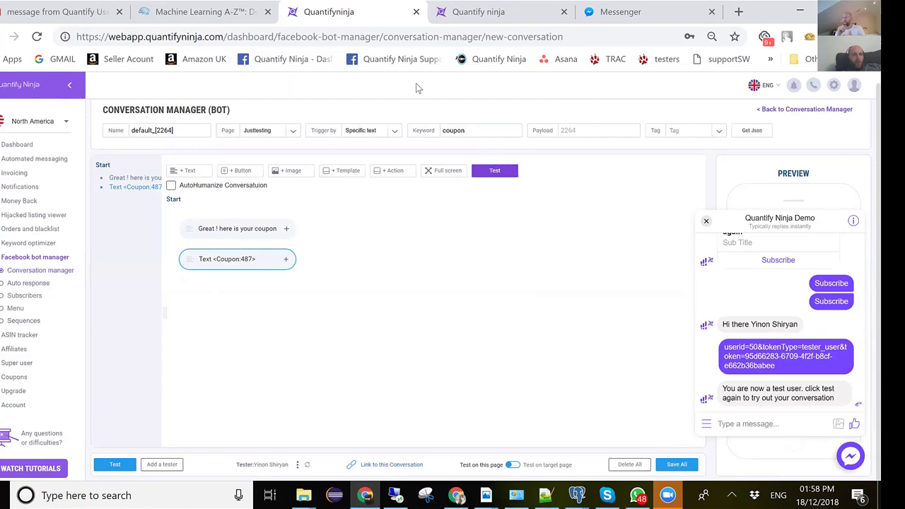
Step: Switch to the Facebook window and send "coupon" in the Loroc'e chat
{"action": "left_click", "coordinate": [457, 495]}
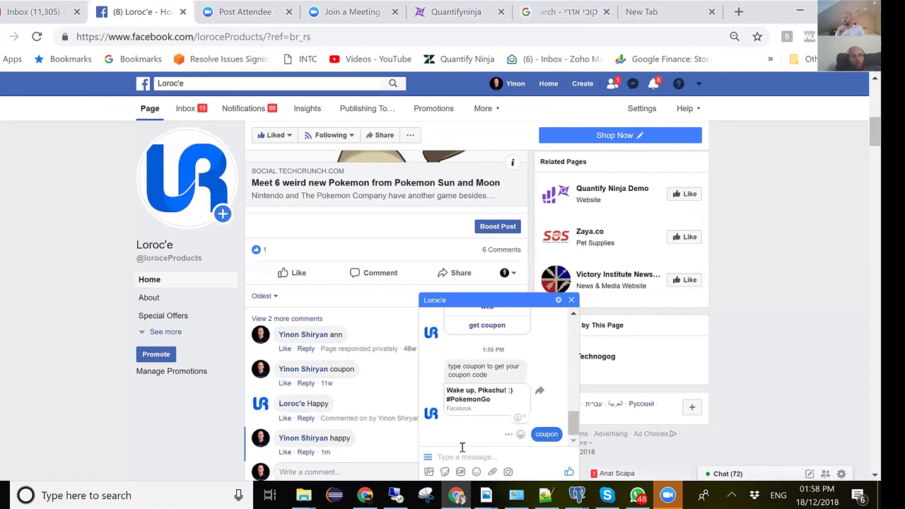
{"action": "type", "text": "coupon"}
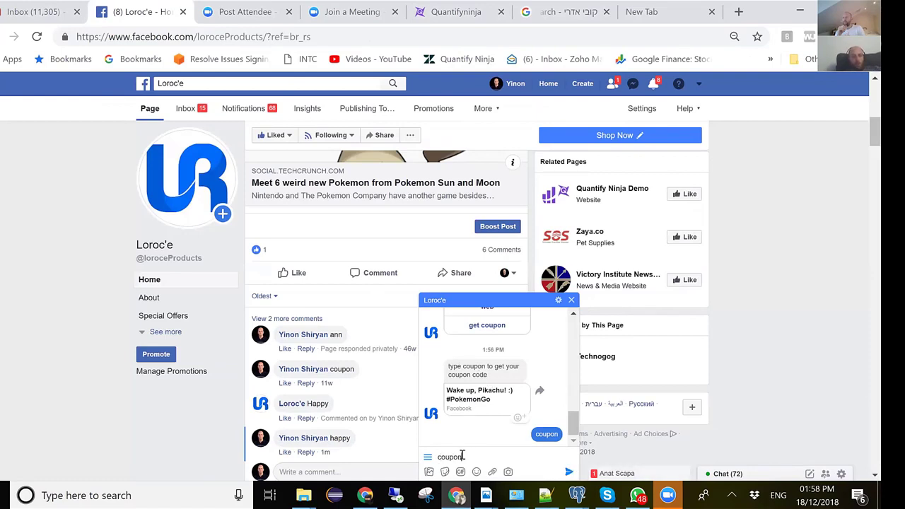
{"action": "key", "text": "Return"}
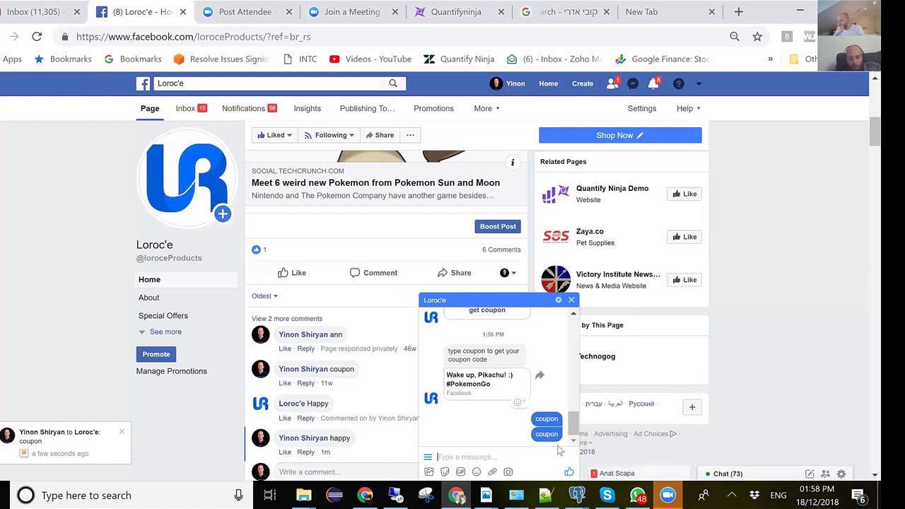
Step: Check the conversation test in Quantify Ninja, and send "coupon" once more in the Loroc'e chat on Facebook
{"action": "key", "text": "alt+Tab"}
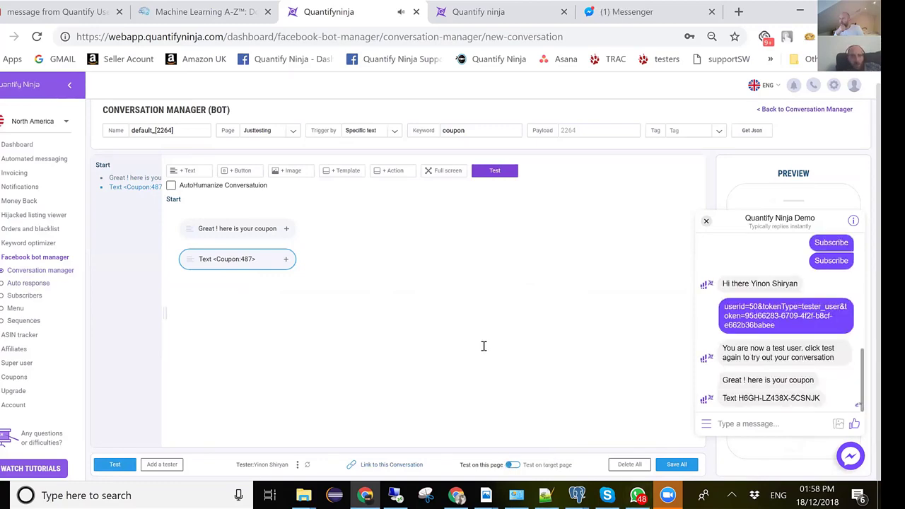
{"action": "key", "text": "alt+Tab"}
{"action": "type", "text": "coupo"}
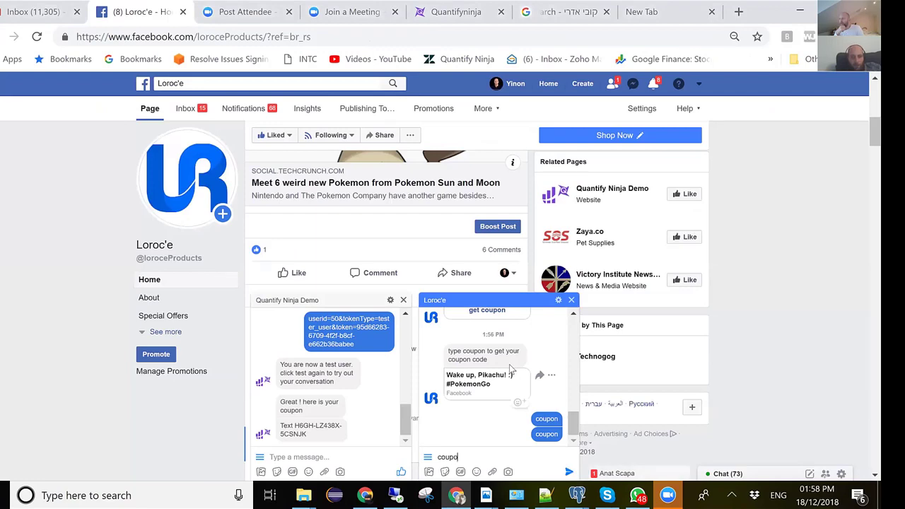
{"action": "type", "text": "n"}
{"action": "key", "text": "Return"}
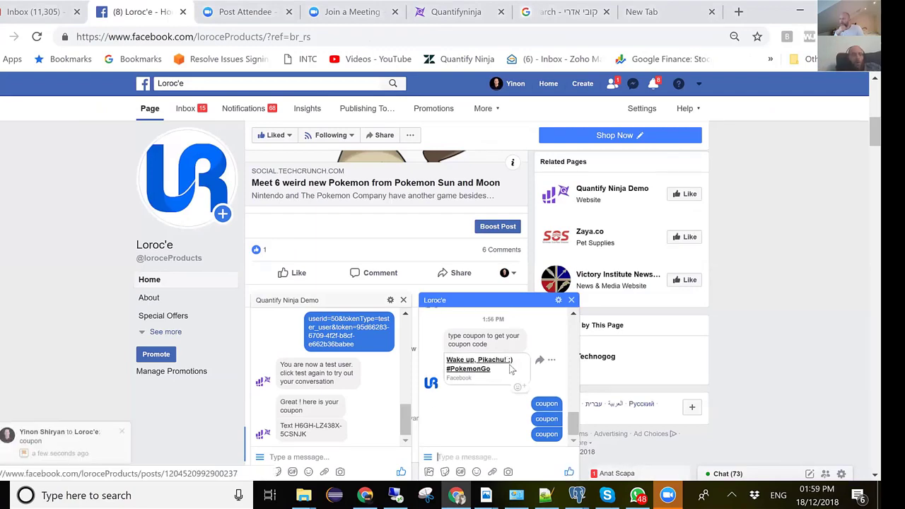
Step: Back in Quantify Ninja, change the conversation's page to Loroc'e
{"action": "key", "text": "alt+Tab"}
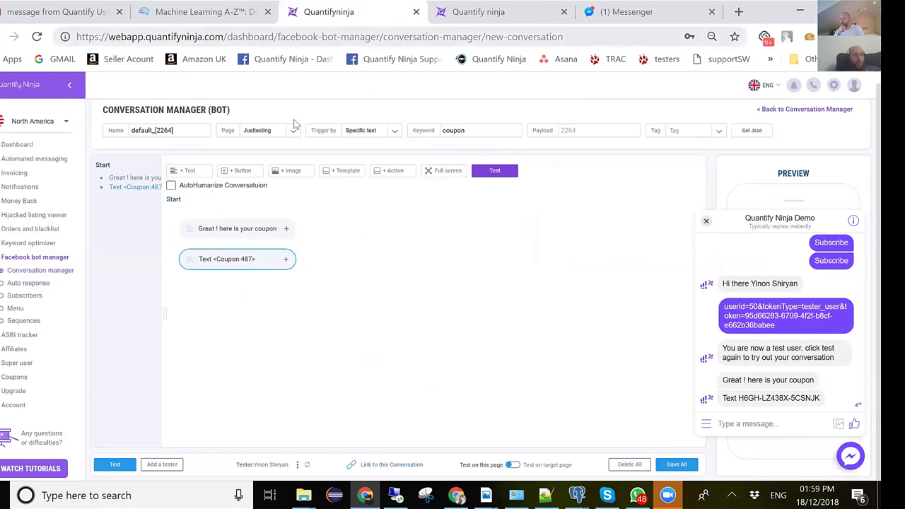
{"action": "left_click", "coordinate": [292, 130]}
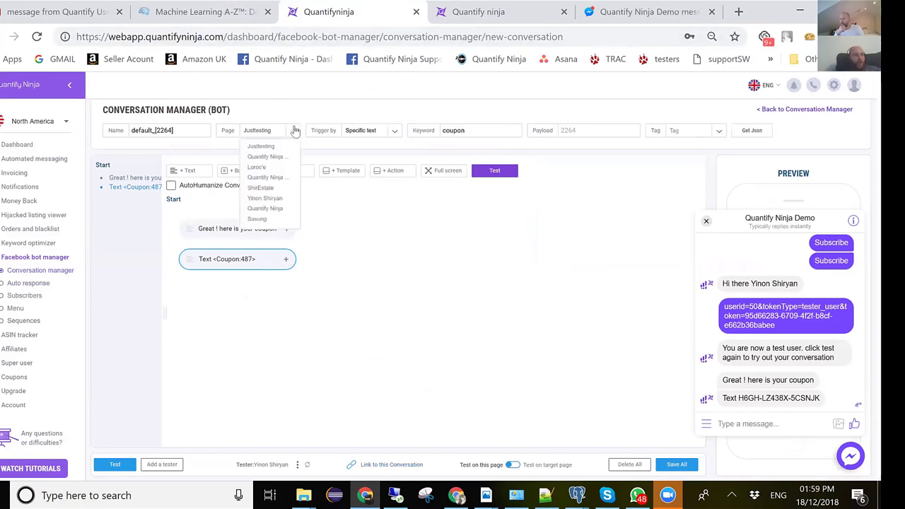
{"action": "left_click", "coordinate": [264, 168]}
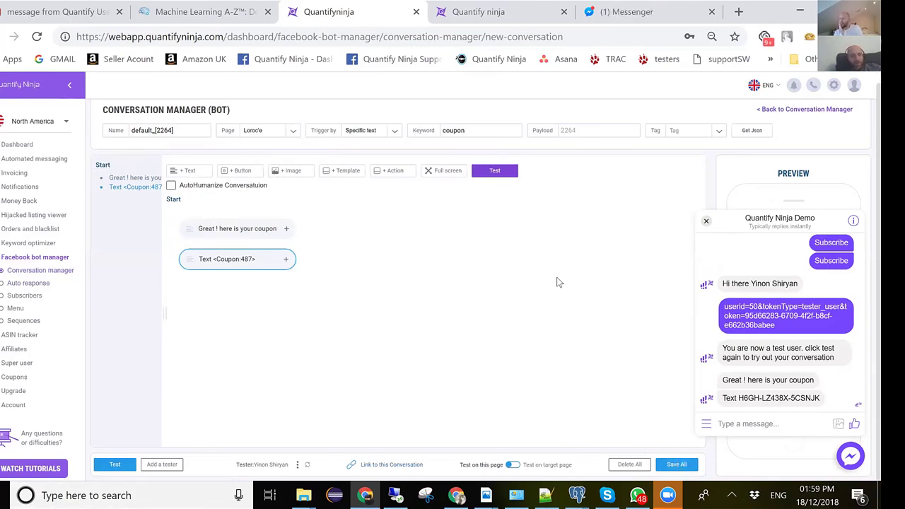
Step: Retest the coupon trigger by sending "coupon" in the Loroc'e chat on Facebook
{"action": "key", "text": "alt+Tab"}
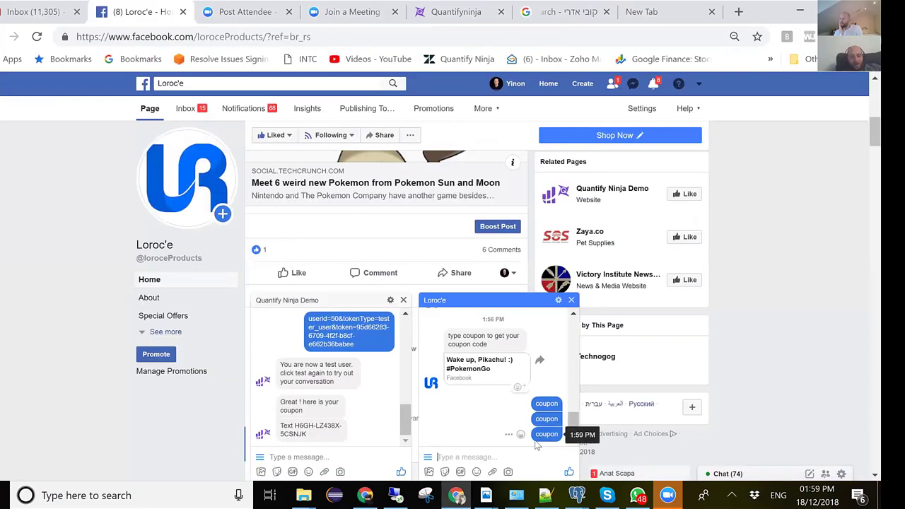
{"action": "type", "text": "coupon"}
{"action": "key", "text": "Return"}
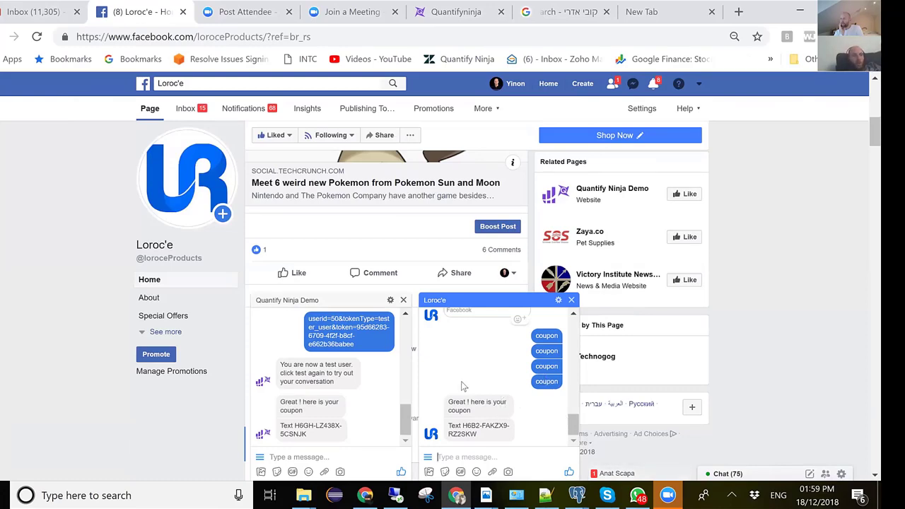
Step: Return to the Quantify Ninja conversation and assign it the tag "Luke_tagged"
{"action": "key", "text": "alt+Tab"}
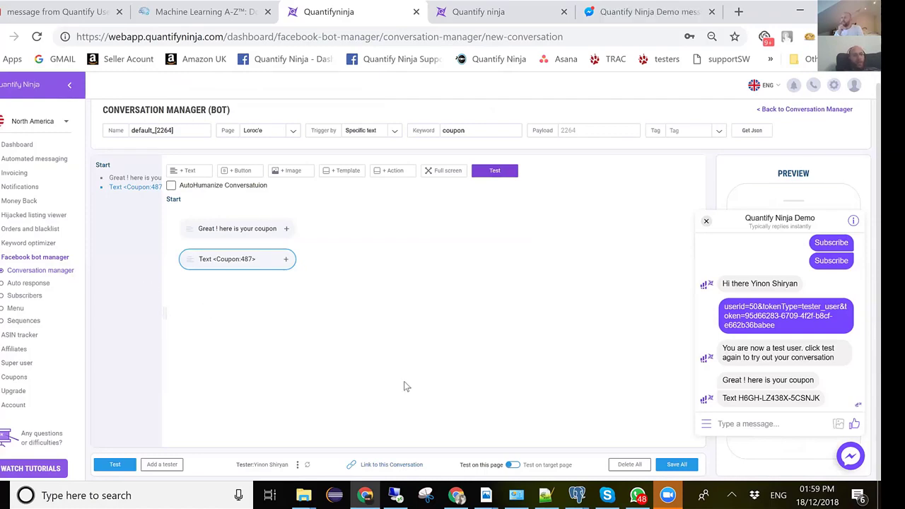
{"action": "left_click", "coordinate": [722, 134]}
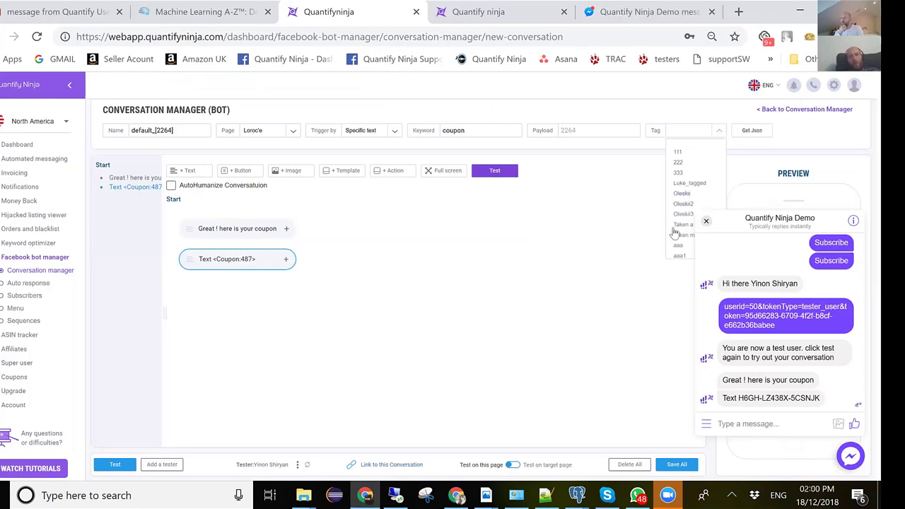
{"action": "left_click", "coordinate": [682, 184]}
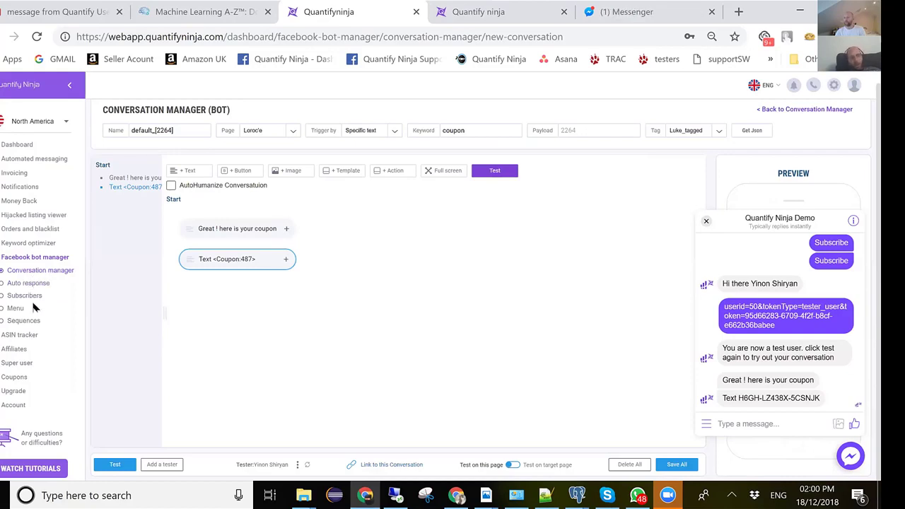
Step: Open the subscribers list, filter it to the Quantify Ninja Demo page, and select the second and third subscribers
{"action": "left_click", "coordinate": [31, 297]}
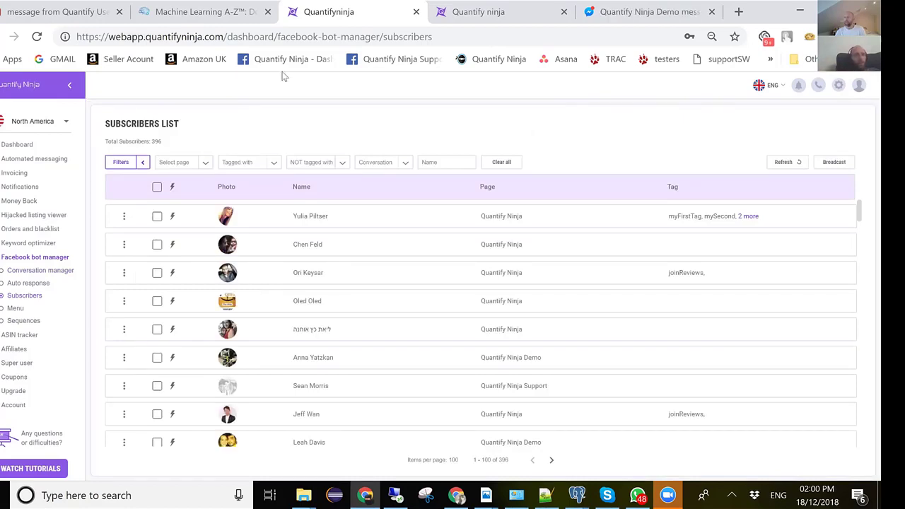
{"action": "left_click", "coordinate": [204, 163]}
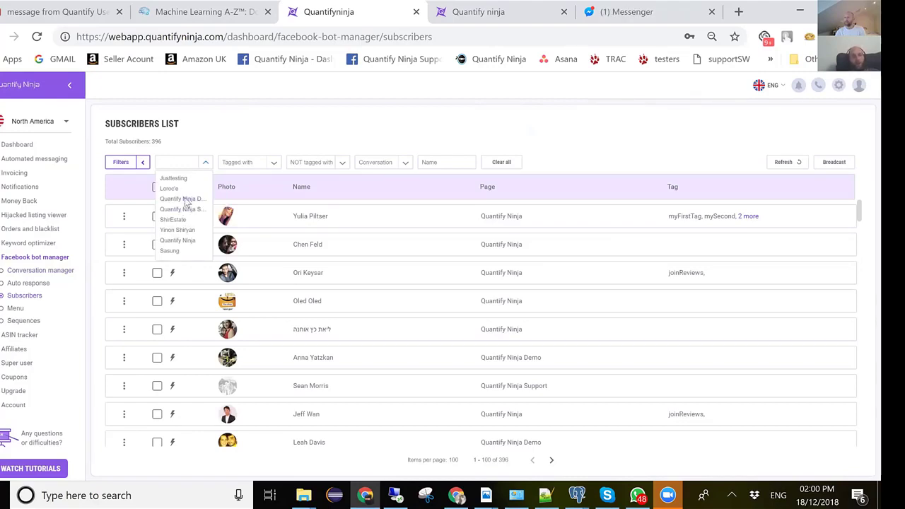
{"action": "left_click", "coordinate": [185, 200]}
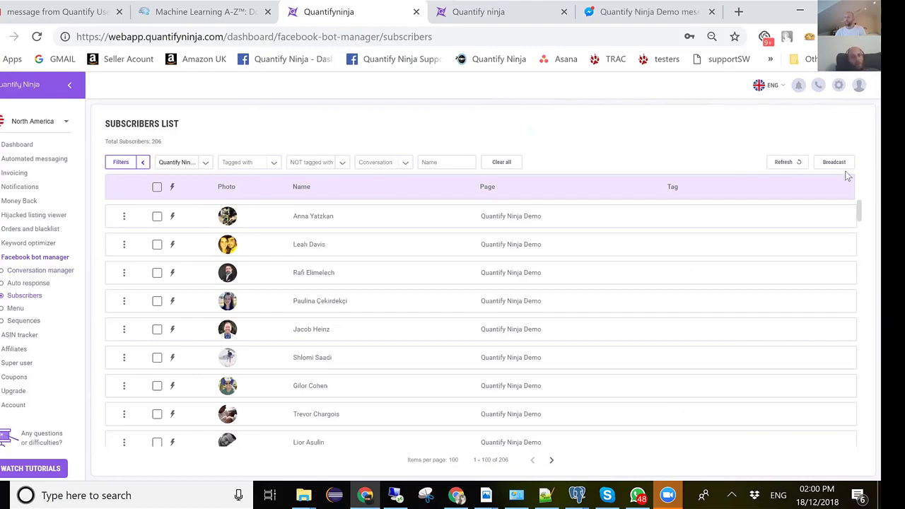
{"action": "left_click", "coordinate": [156, 246]}
{"action": "left_click", "coordinate": [157, 274]}
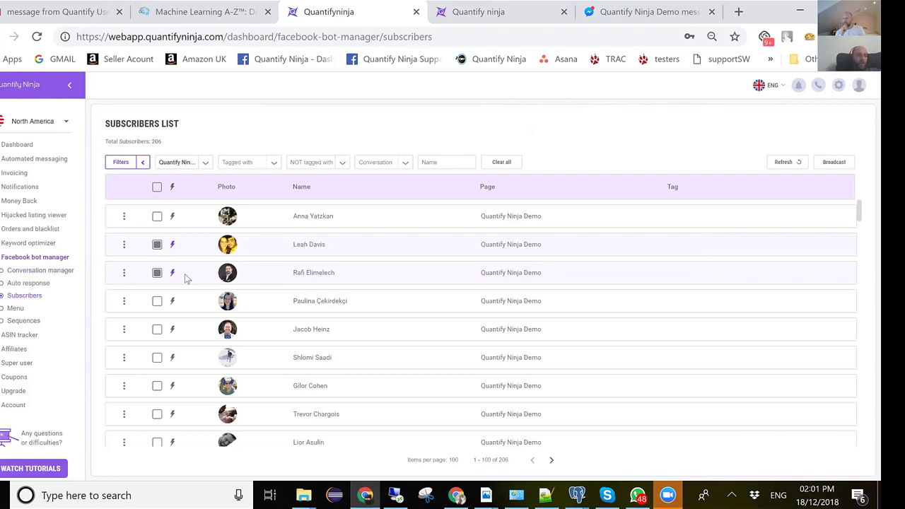
Step: Open the sequences overview and examine the follow-up rules of the sequence triggered by the tag "t2"
{"action": "left_click", "coordinate": [28, 321]}
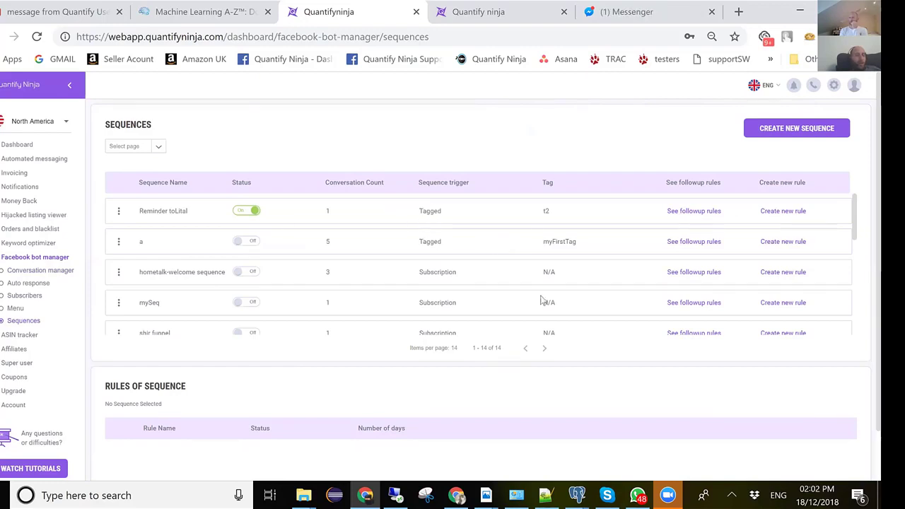
{"action": "scroll", "coordinate": [541, 301], "scroll_direction": "down", "scroll_amount": 5}
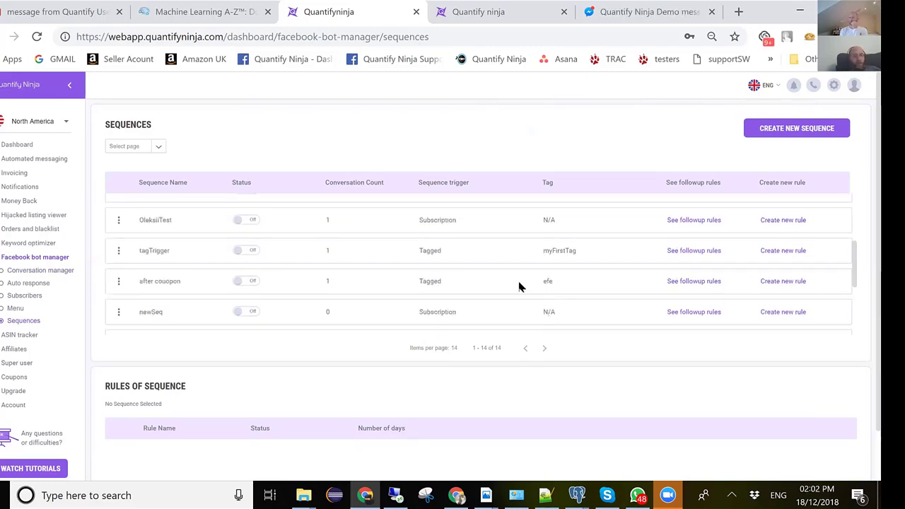
{"action": "scroll", "coordinate": [472, 274], "scroll_direction": "up", "scroll_amount": 4}
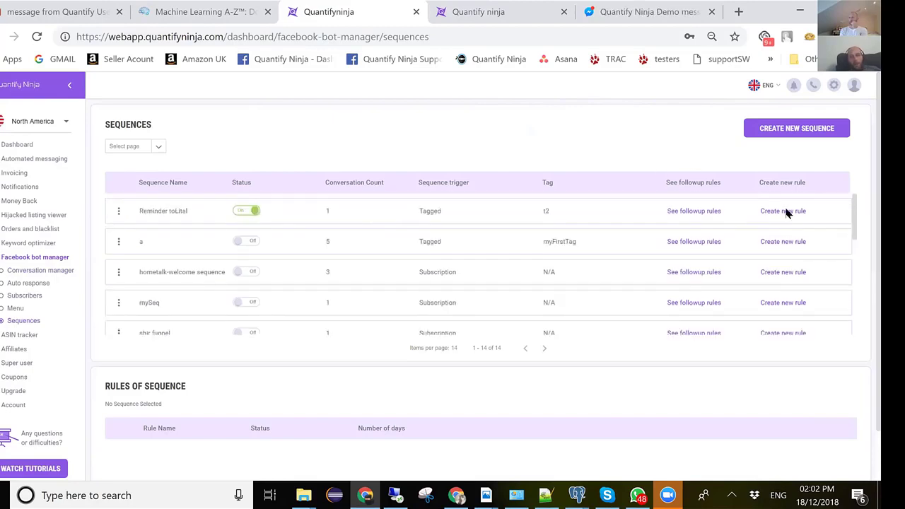
{"action": "left_click", "coordinate": [680, 211]}
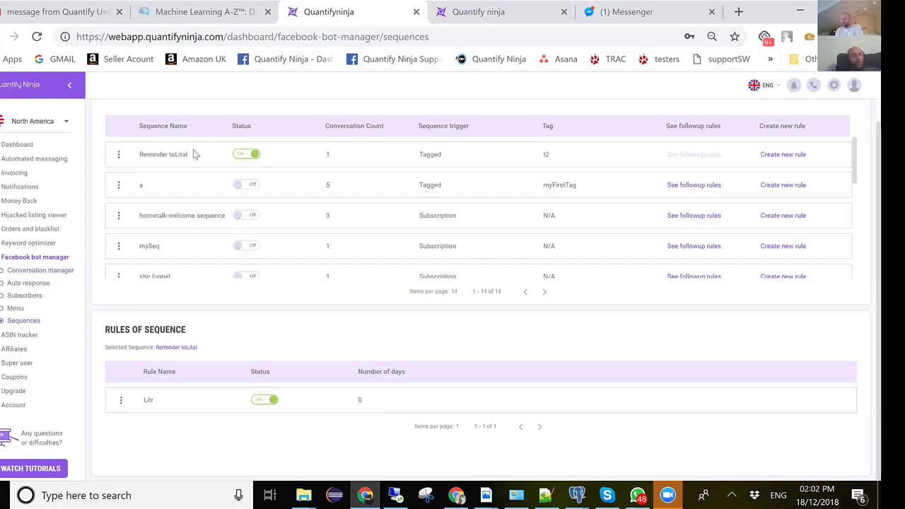
{"action": "scroll", "coordinate": [549, 180], "scroll_direction": "up", "scroll_amount": 1}
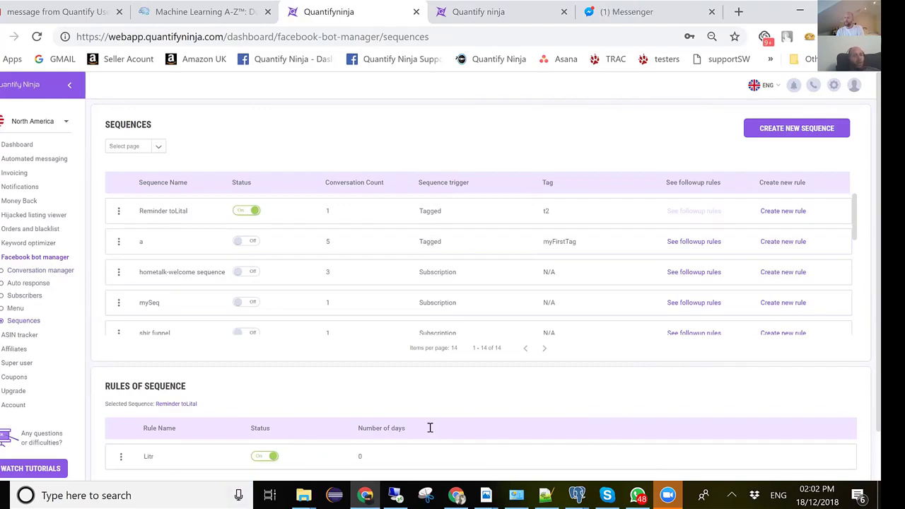
{"action": "scroll", "coordinate": [429, 428], "scroll_direction": "down", "scroll_amount": 1}
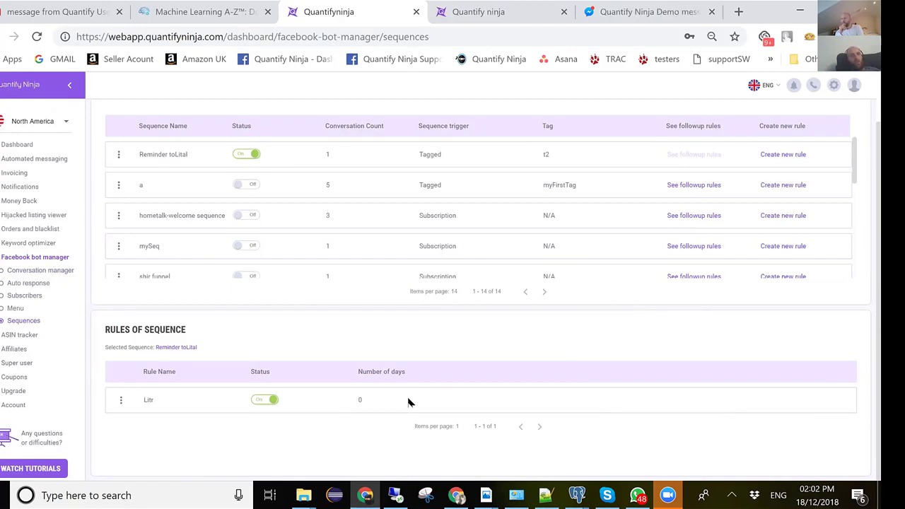
Step: Start a new active sequence and name it "ReviewRequest"
{"action": "scroll", "coordinate": [557, 364], "scroll_direction": "up", "scroll_amount": 1}
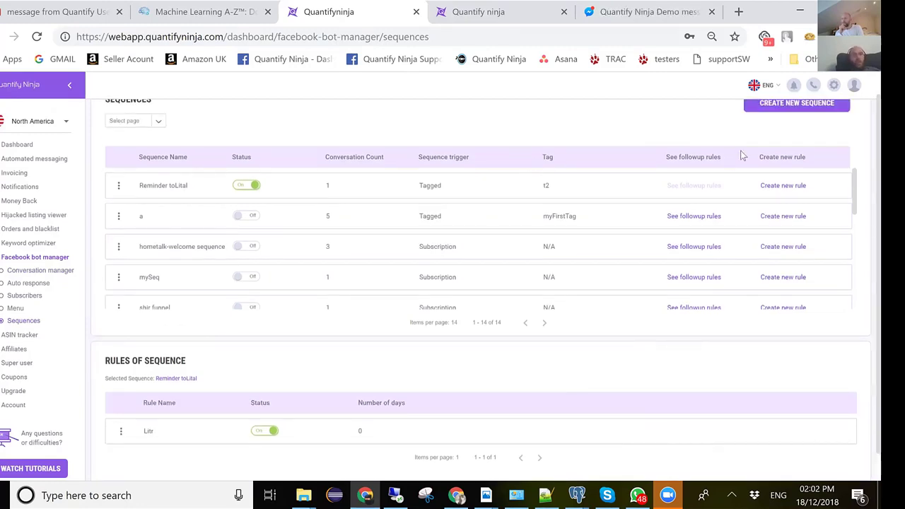
{"action": "scroll", "coordinate": [742, 157], "scroll_direction": "up", "scroll_amount": 1}
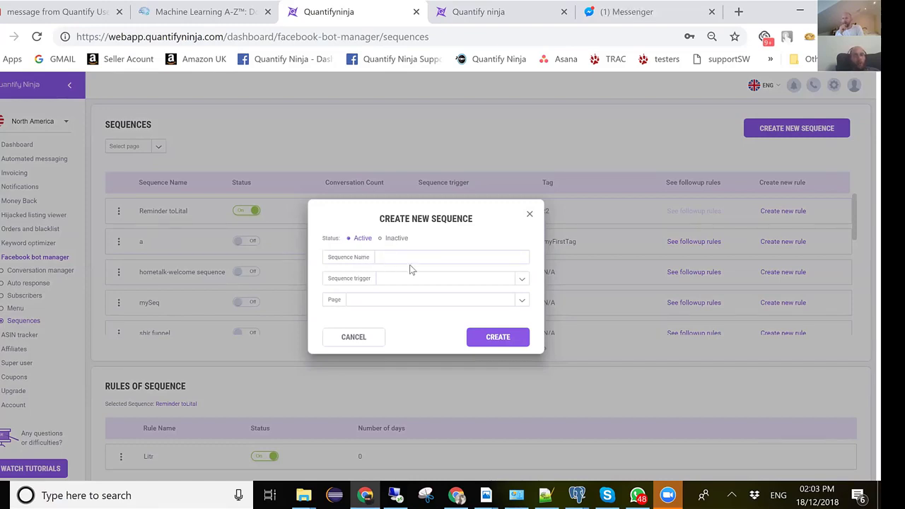
{"action": "left_click", "coordinate": [428, 260]}
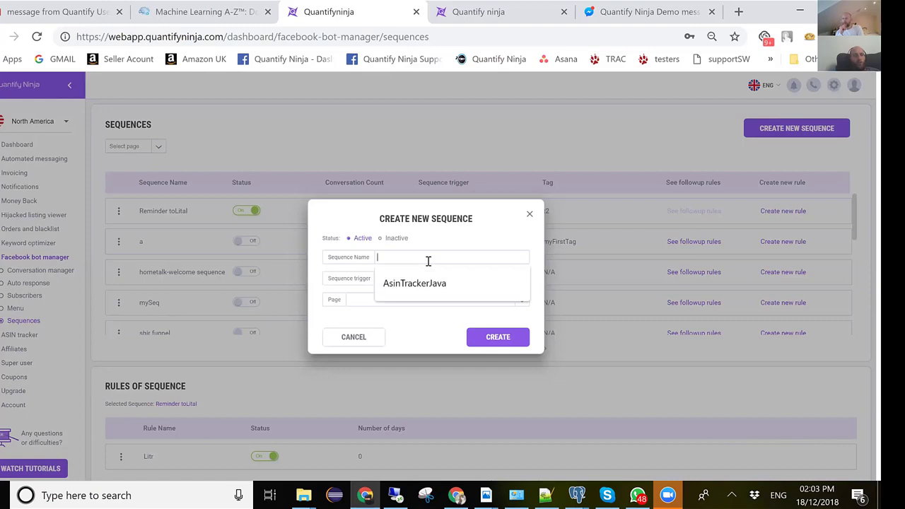
{"action": "left_click", "coordinate": [470, 248]}
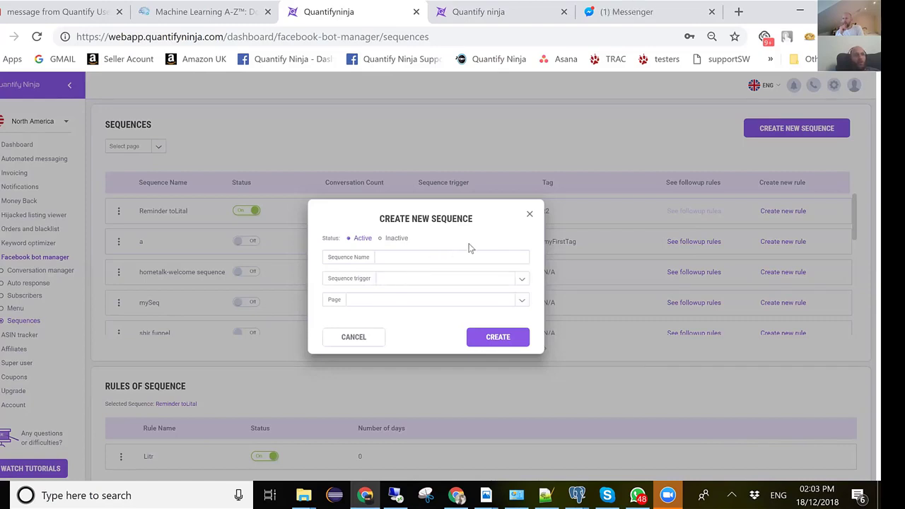
{"action": "left_click", "coordinate": [452, 259]}
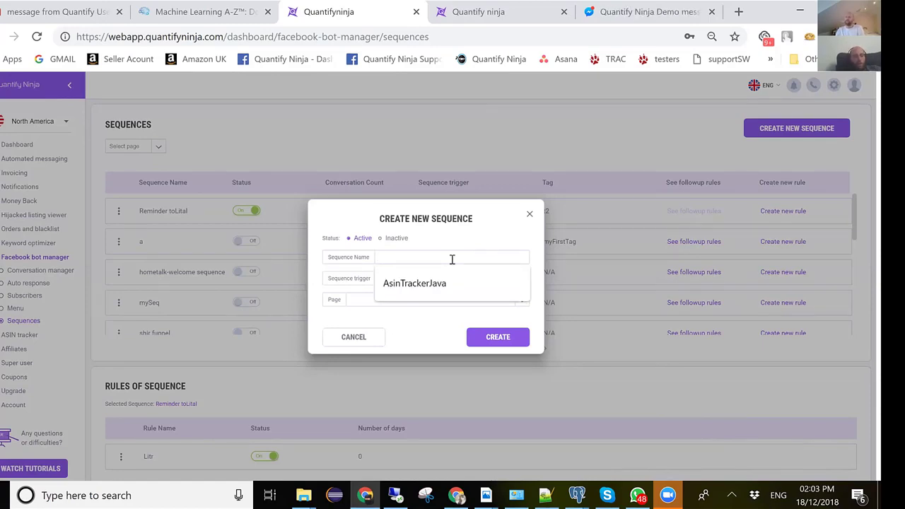
{"action": "type", "text": "Review"}
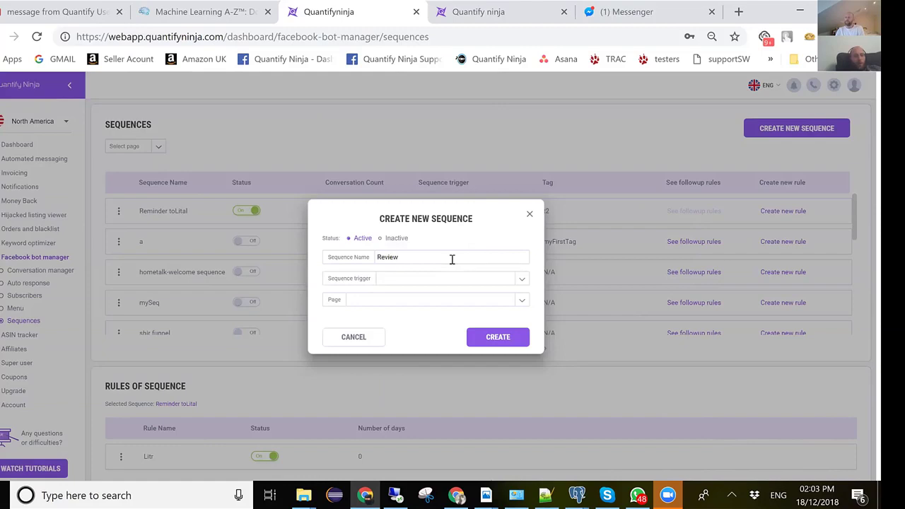
{"action": "type", "text": "Request"}
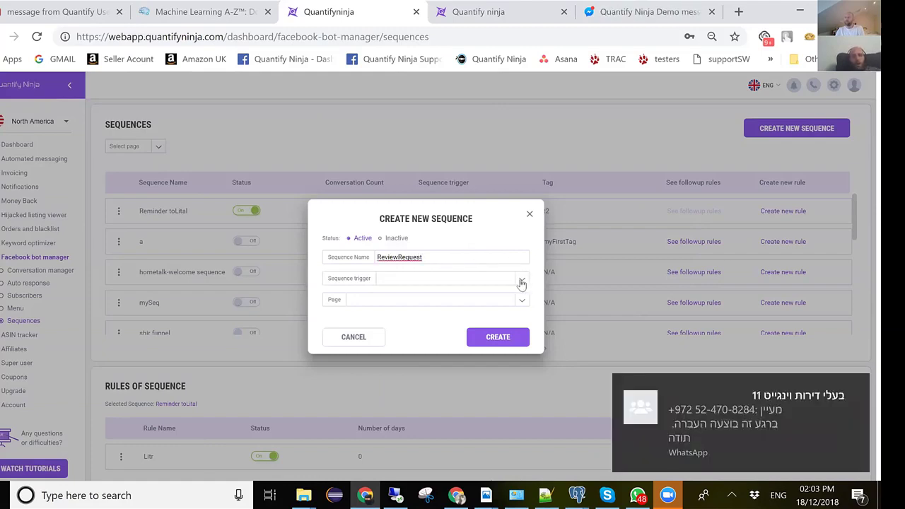
Step: Set the new sequence to be triggered by tagging, using the tag "taken coupon"
{"action": "left_click", "coordinate": [524, 283]}
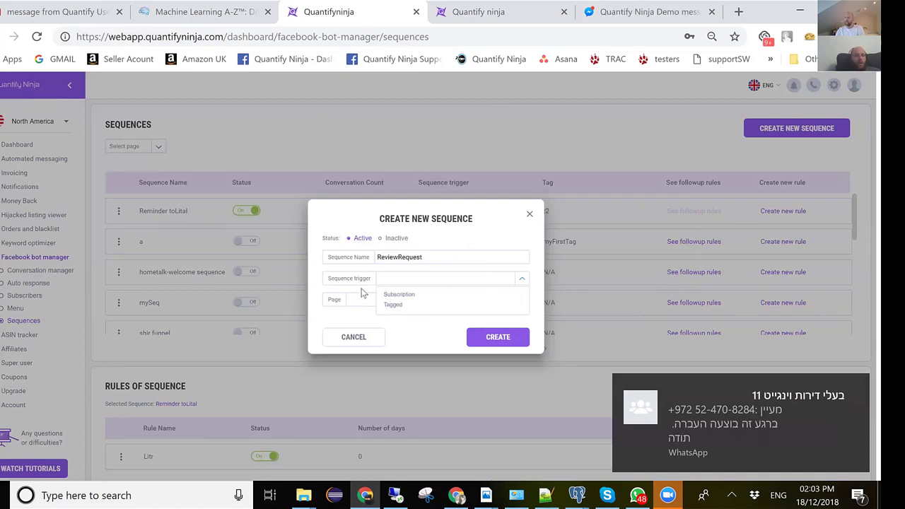
{"action": "left_click", "coordinate": [392, 305]}
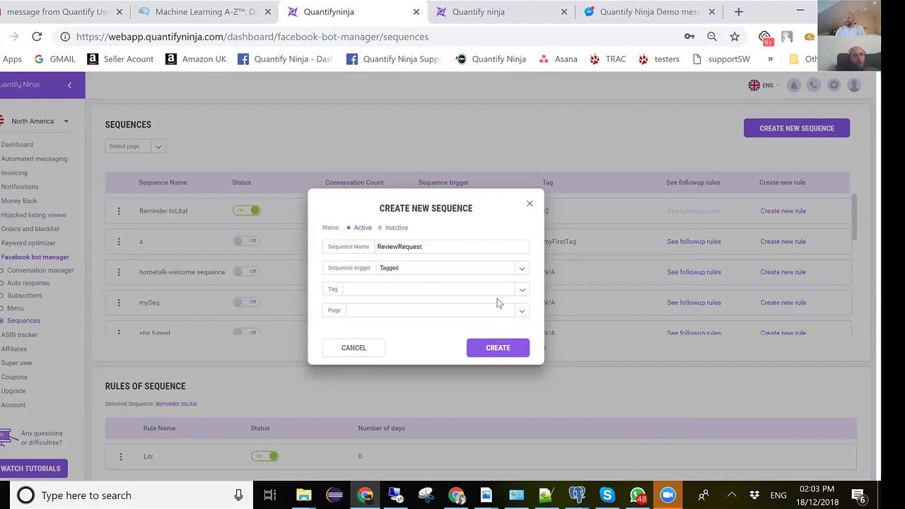
{"action": "left_click", "coordinate": [524, 292]}
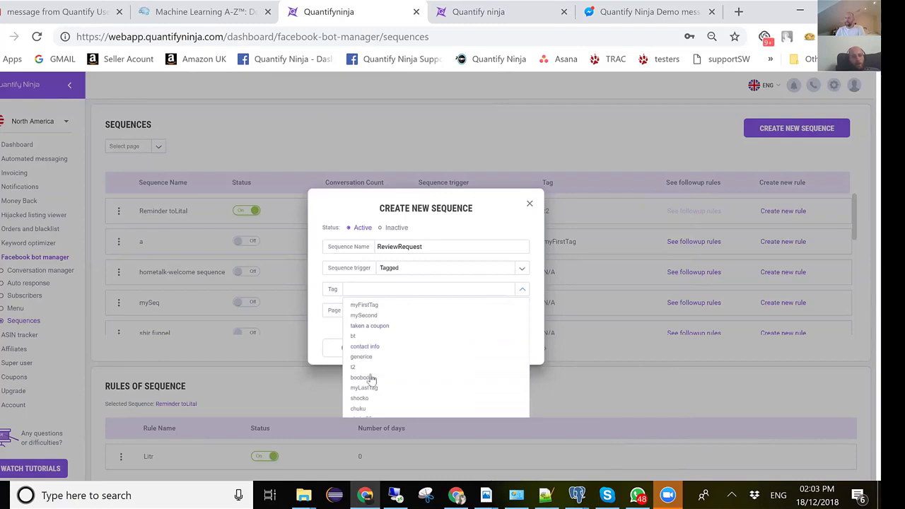
{"action": "scroll", "coordinate": [408, 365], "scroll_direction": "down", "scroll_amount": 2}
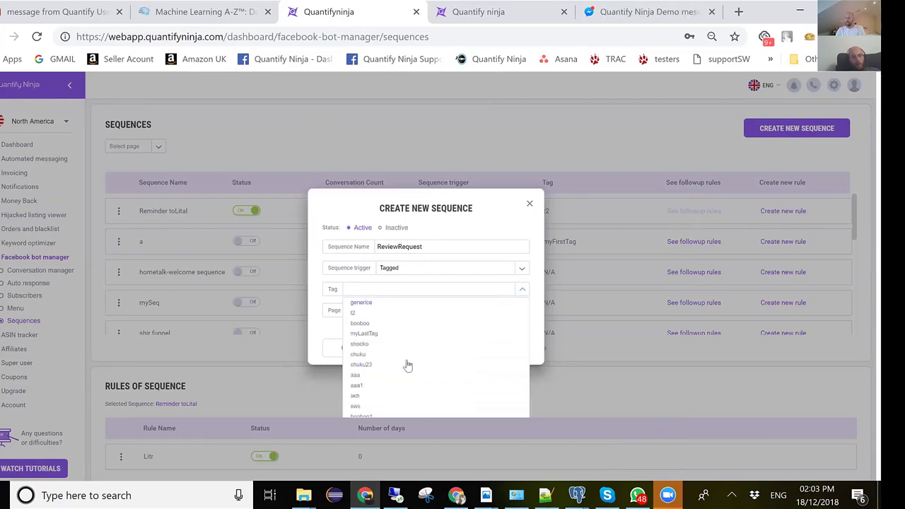
{"action": "scroll", "coordinate": [408, 365], "scroll_direction": "down", "scroll_amount": 4}
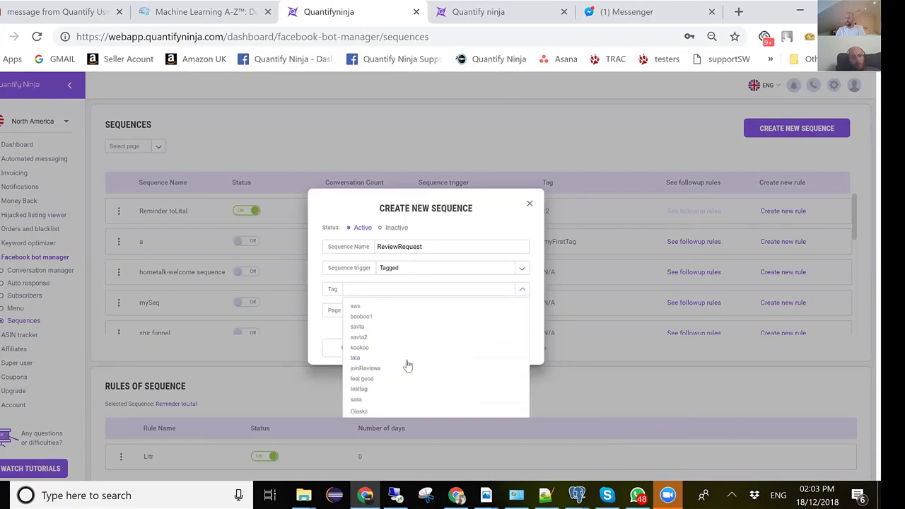
{"action": "scroll", "coordinate": [408, 365], "scroll_direction": "down", "scroll_amount": 5}
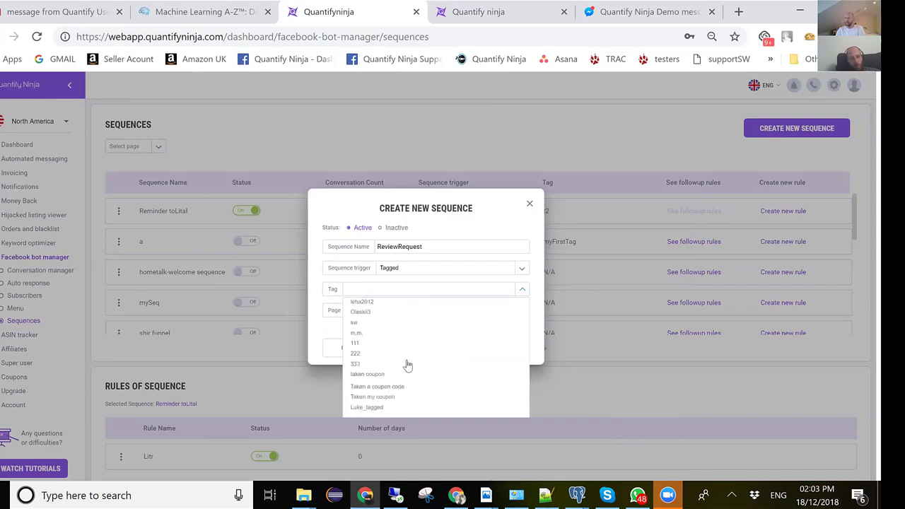
{"action": "left_click", "coordinate": [382, 375]}
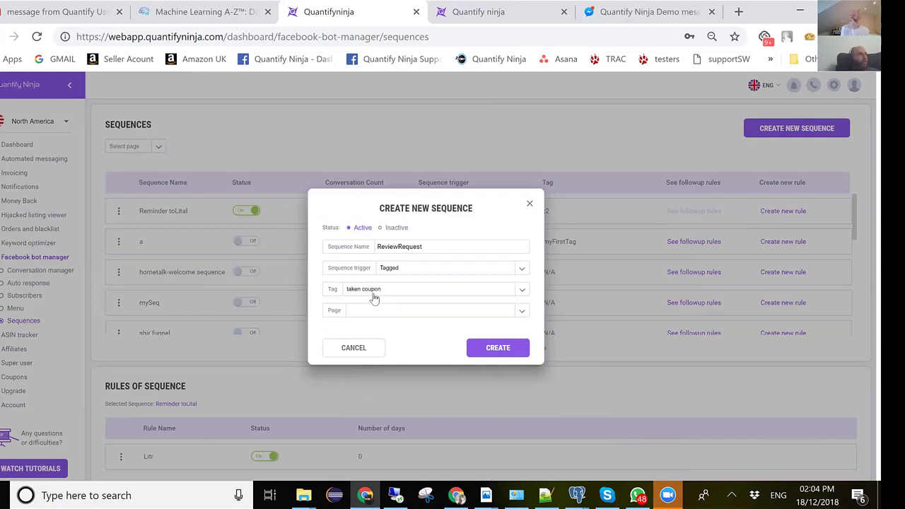
Step: Assign the sequence to the Justtesting page and create it
{"action": "left_click", "coordinate": [524, 312]}
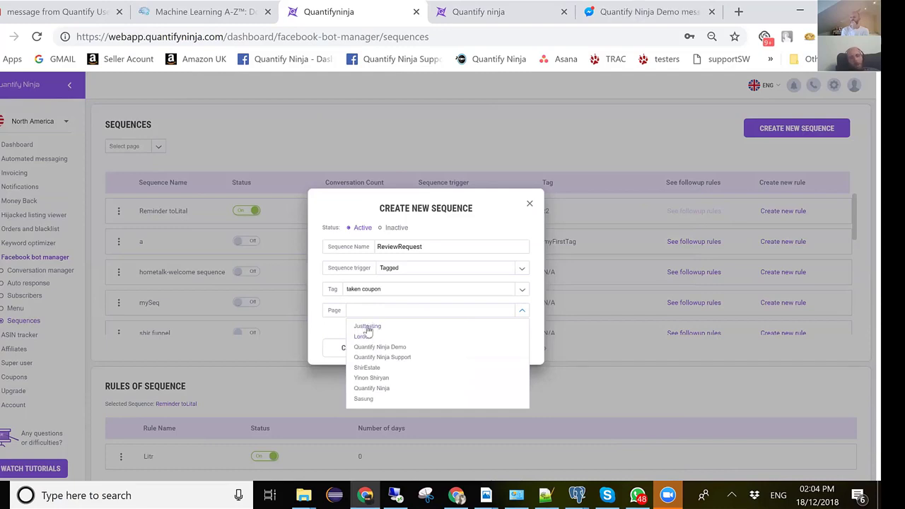
{"action": "left_click", "coordinate": [367, 327]}
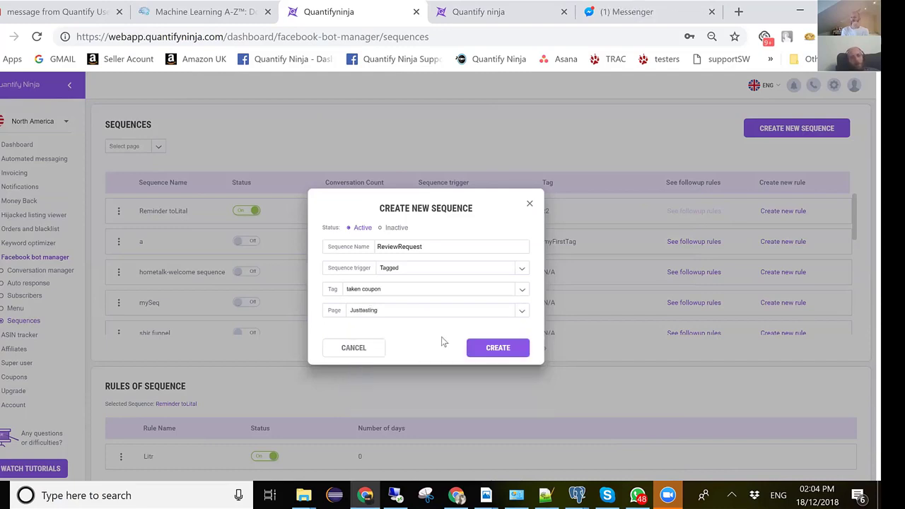
{"action": "left_click", "coordinate": [496, 348]}
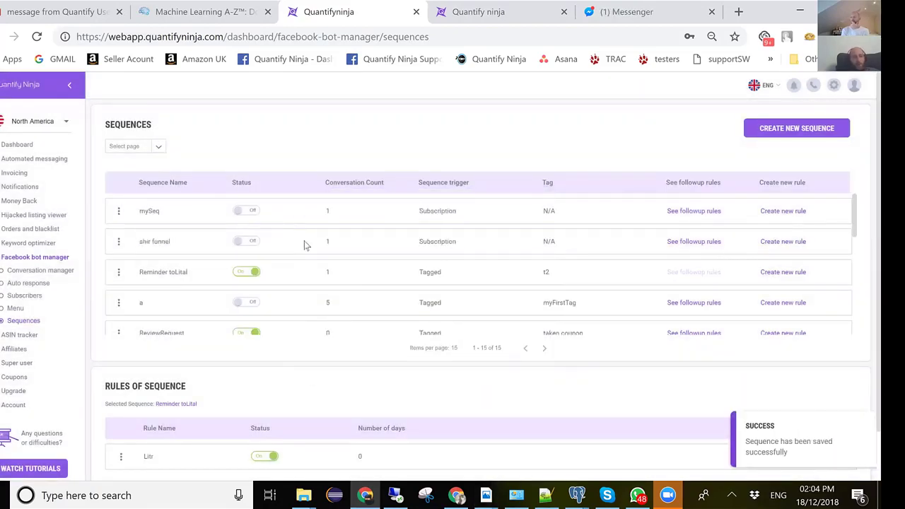
Step: Locate the ReviewRequest sequence in the sequences list and view its follow-up rules
{"action": "scroll", "coordinate": [417, 265], "scroll_direction": "down", "scroll_amount": 5}
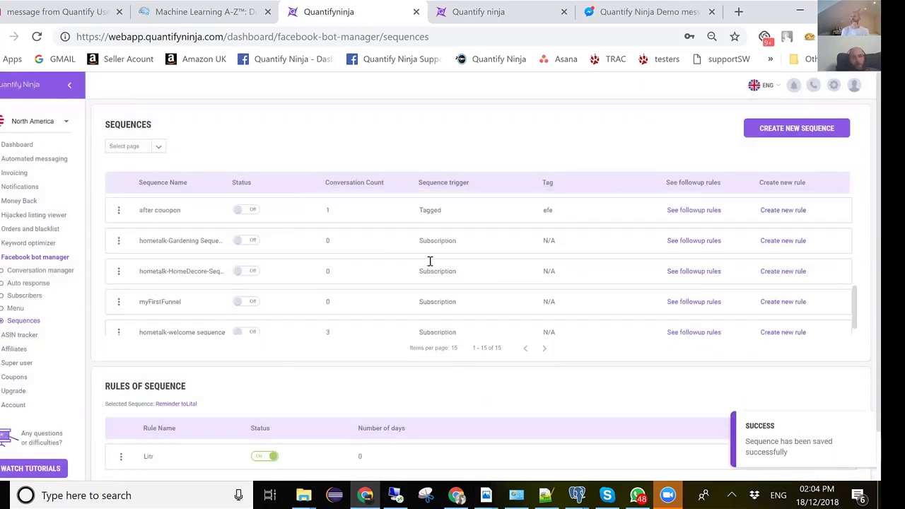
{"action": "scroll", "coordinate": [429, 263], "scroll_direction": "up", "scroll_amount": 5}
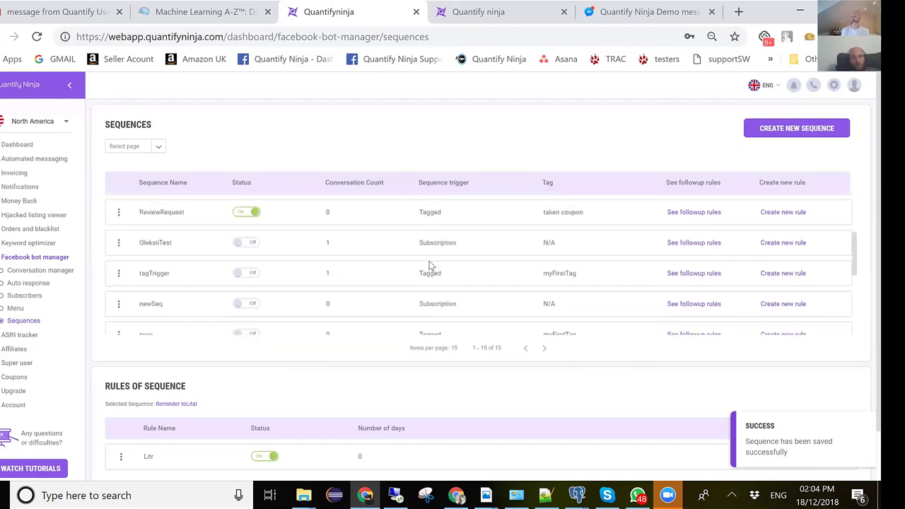
{"action": "scroll", "coordinate": [420, 252], "scroll_direction": "up", "scroll_amount": 1}
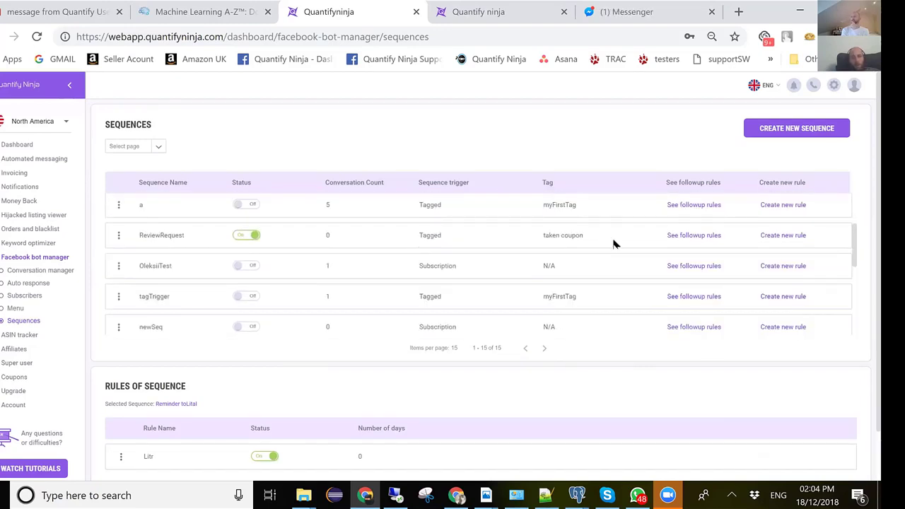
{"action": "left_click", "coordinate": [699, 238]}
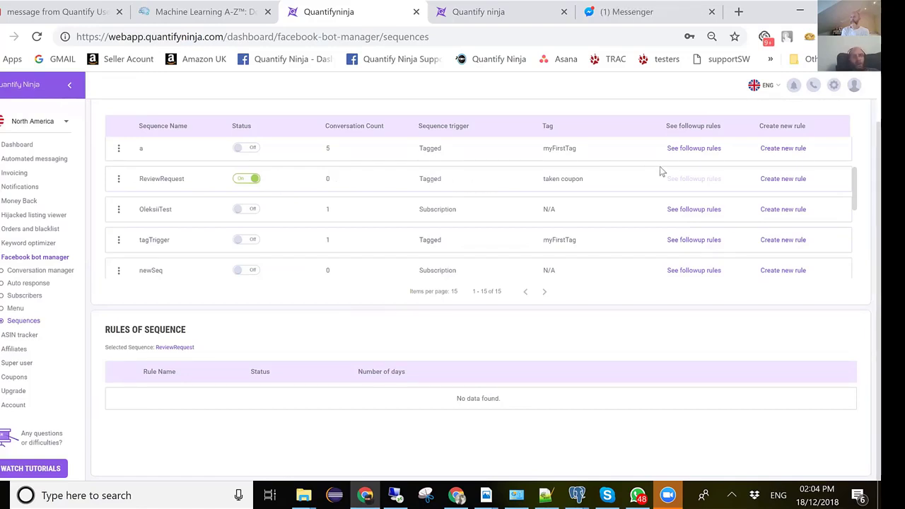
Step: Start a new active rule for the ReviewRequest sequence and name it "FirstReviewRequest"
{"action": "left_click", "coordinate": [772, 180]}
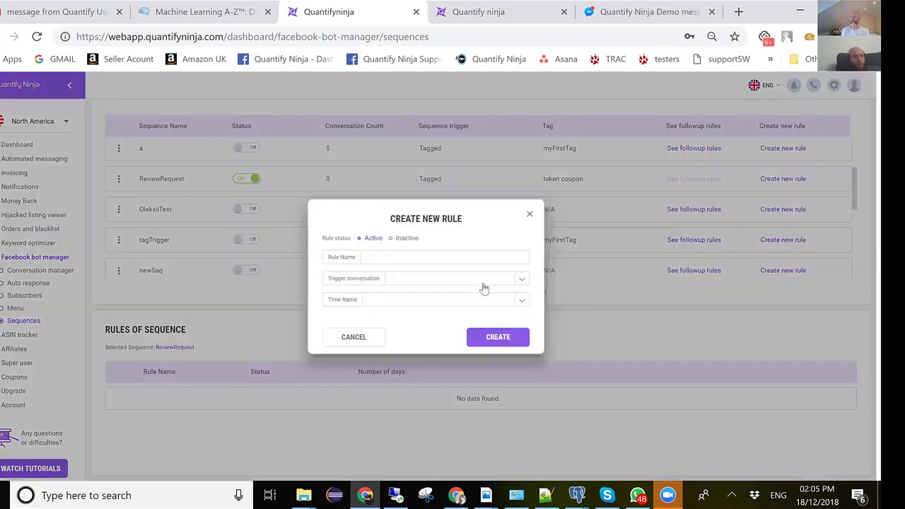
{"action": "left_click", "coordinate": [387, 262]}
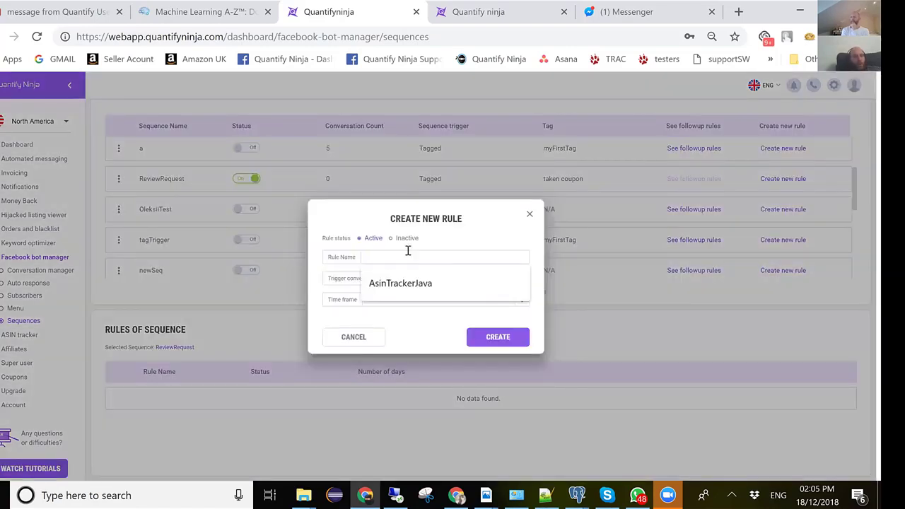
{"action": "left_click", "coordinate": [440, 248]}
{"action": "left_click", "coordinate": [435, 257]}
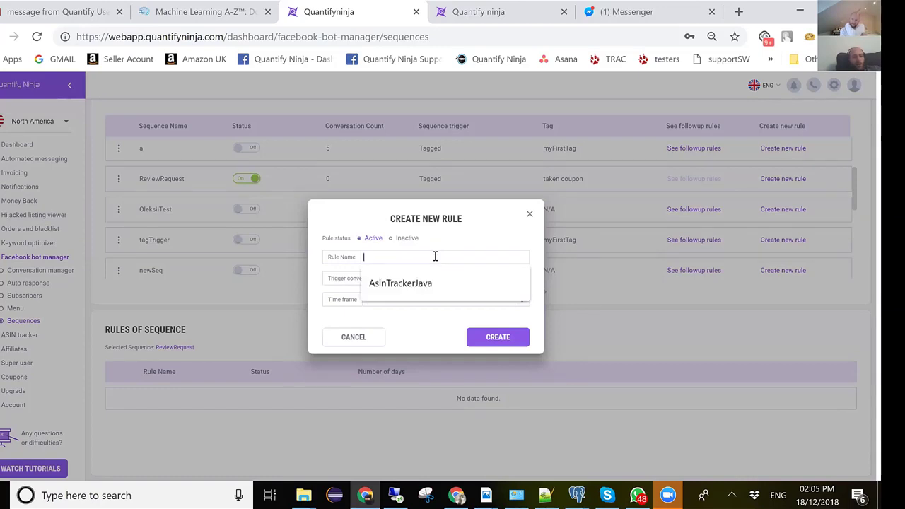
{"action": "type", "text": "First"}
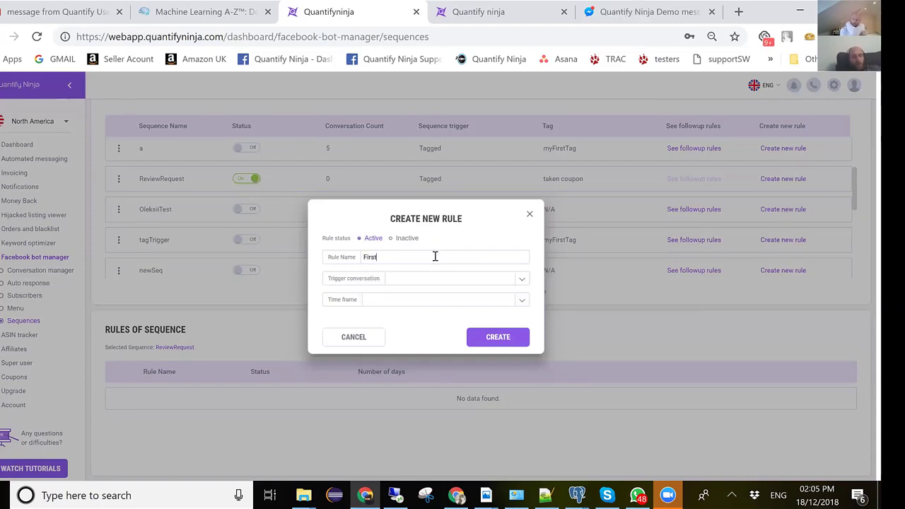
{"action": "type", "text": "ReviewRequest"}
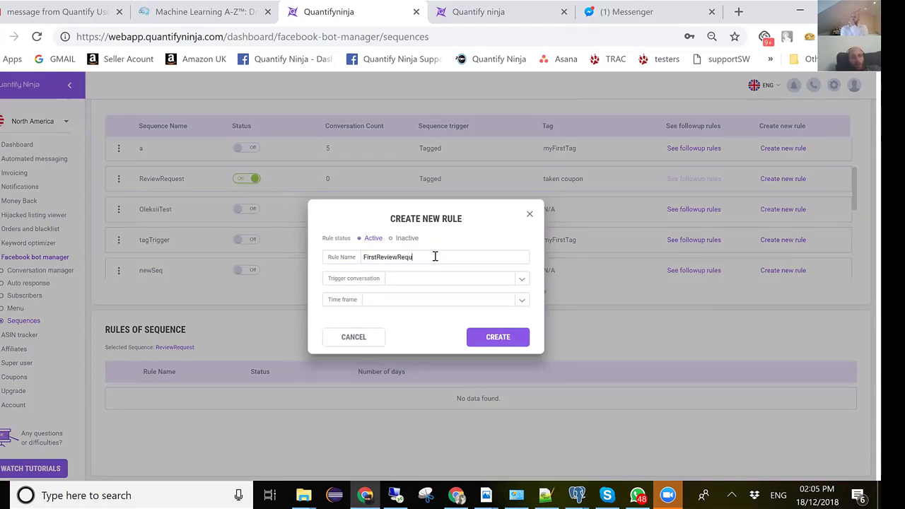
Step: Choose "test123" as the conversation that the new rule triggers
{"action": "left_click", "coordinate": [522, 282]}
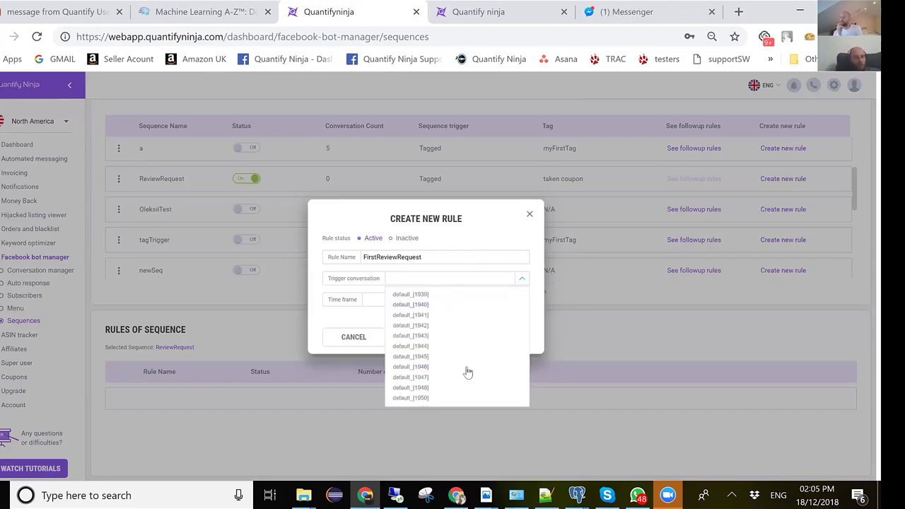
{"action": "scroll", "coordinate": [468, 373], "scroll_direction": "down", "scroll_amount": 5}
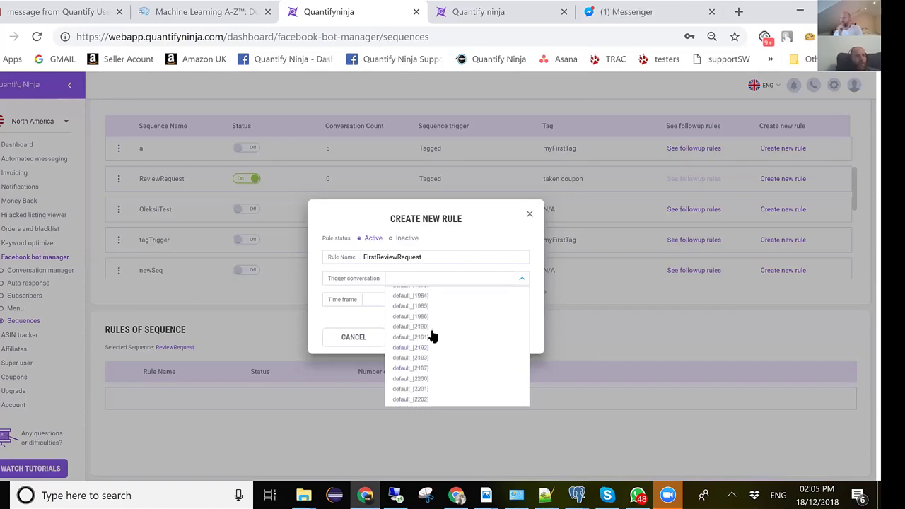
{"action": "left_click", "coordinate": [431, 327]}
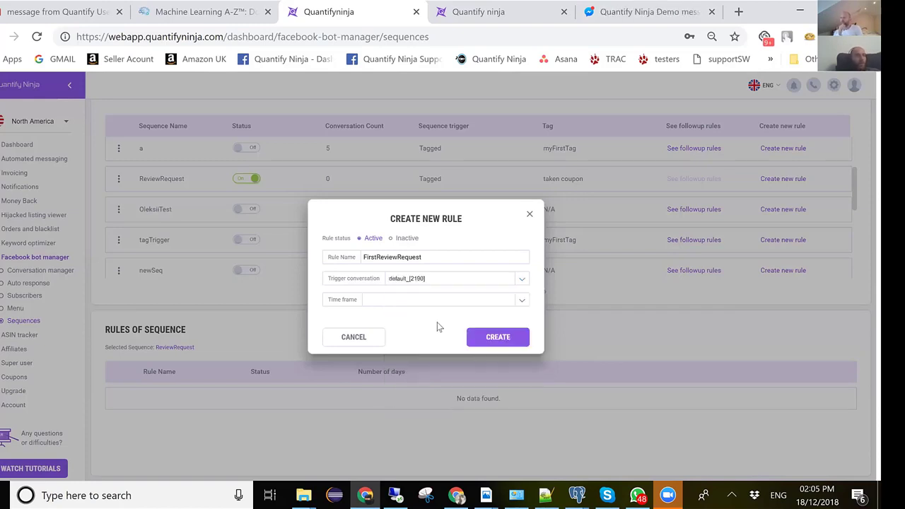
{"action": "left_click", "coordinate": [418, 283]}
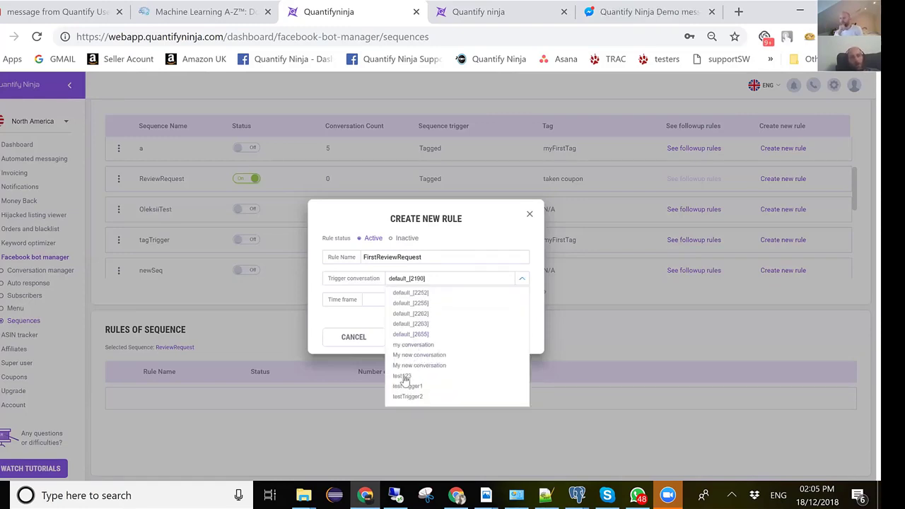
{"action": "left_click", "coordinate": [403, 378]}
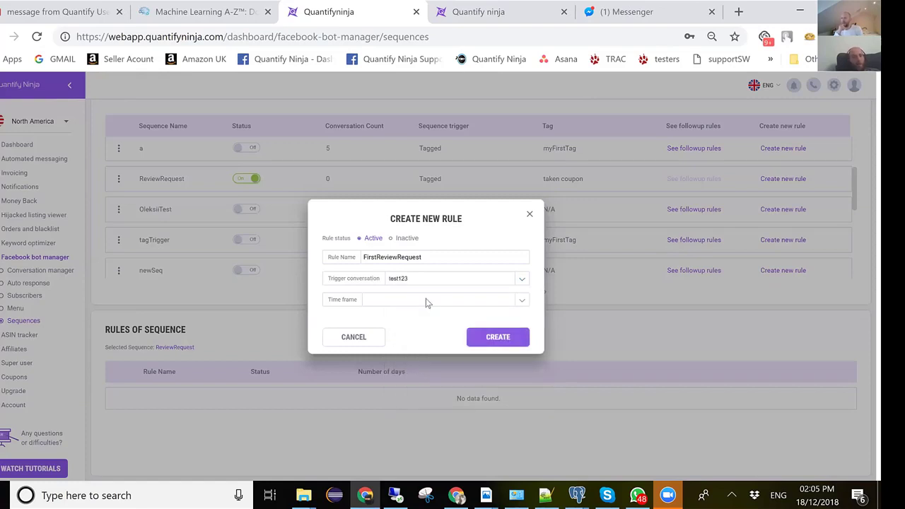
Step: Set the new rule's time frame to 2 Weeks
{"action": "left_click", "coordinate": [525, 302]}
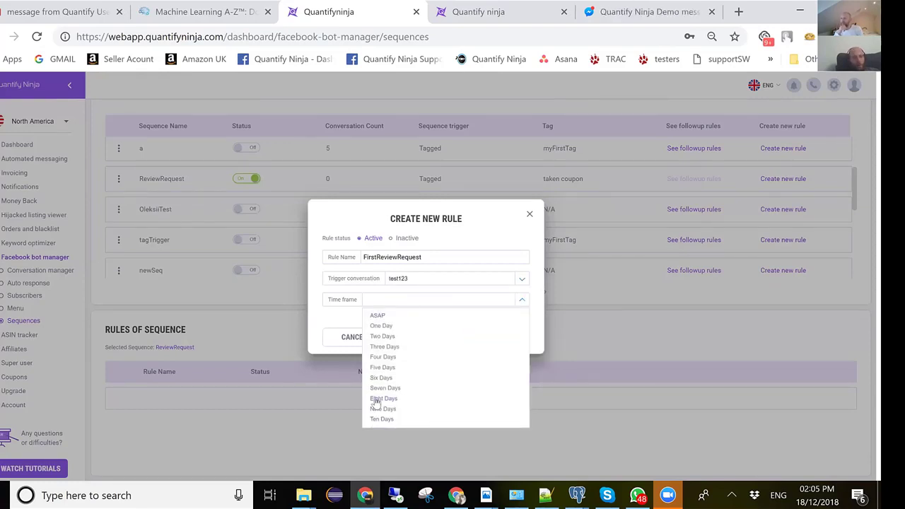
{"action": "left_click", "coordinate": [381, 398]}
{"action": "left_click", "coordinate": [523, 305]}
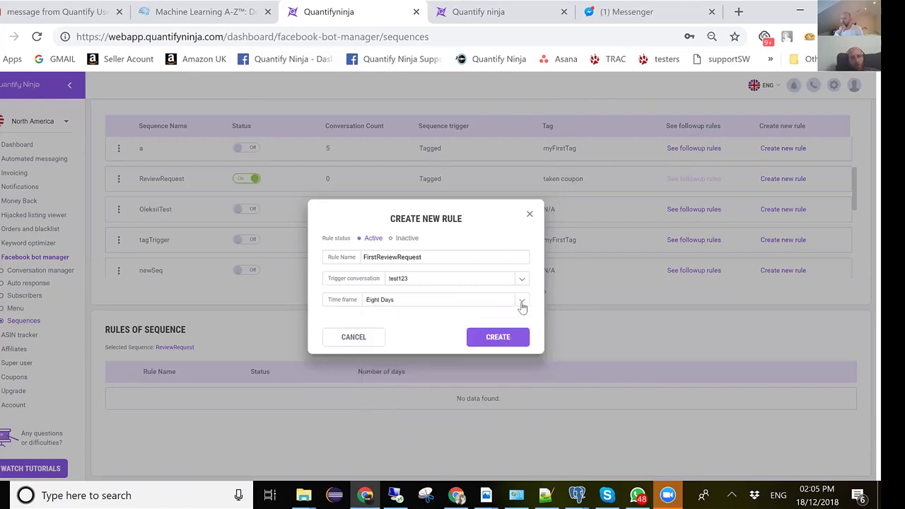
{"action": "left_click", "coordinate": [523, 304]}
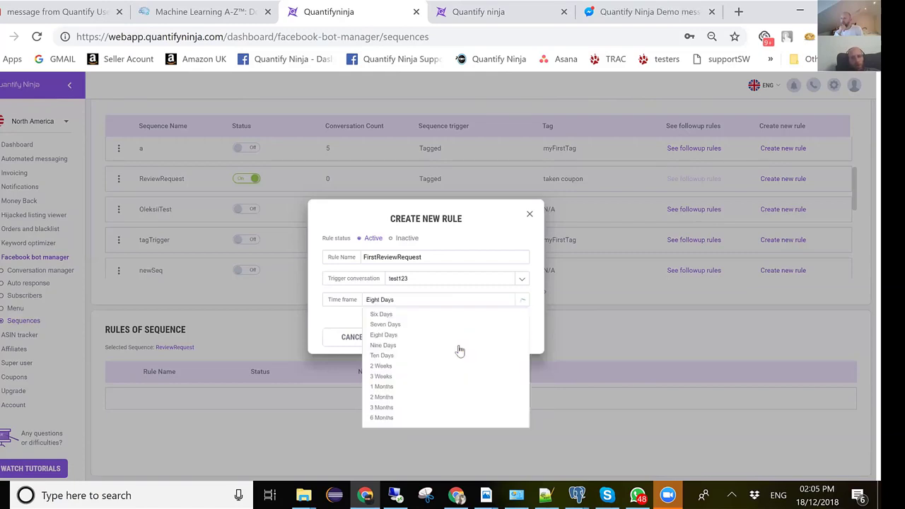
{"action": "left_click", "coordinate": [383, 366]}
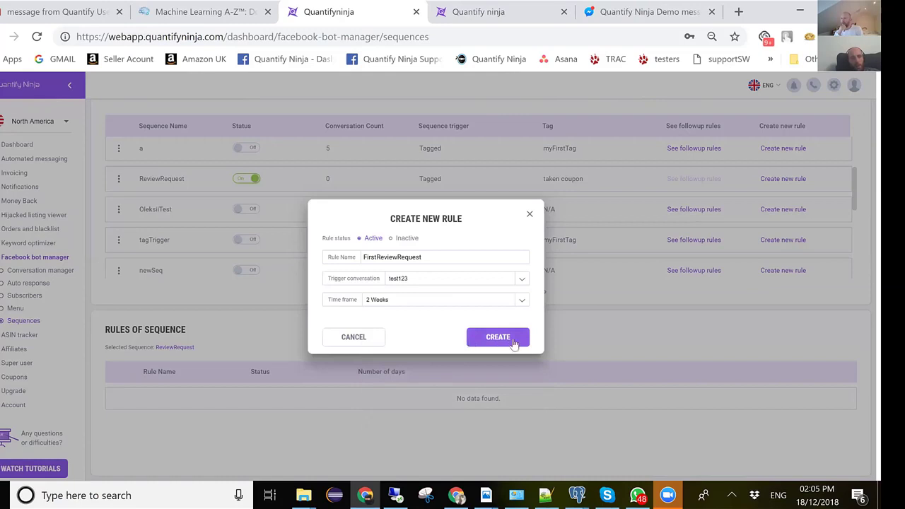
Step: Create the FirstReviewRequest rule and review its saved settings along with the ReviewRequest sequence's trigger and tag
{"action": "left_click", "coordinate": [498, 337]}
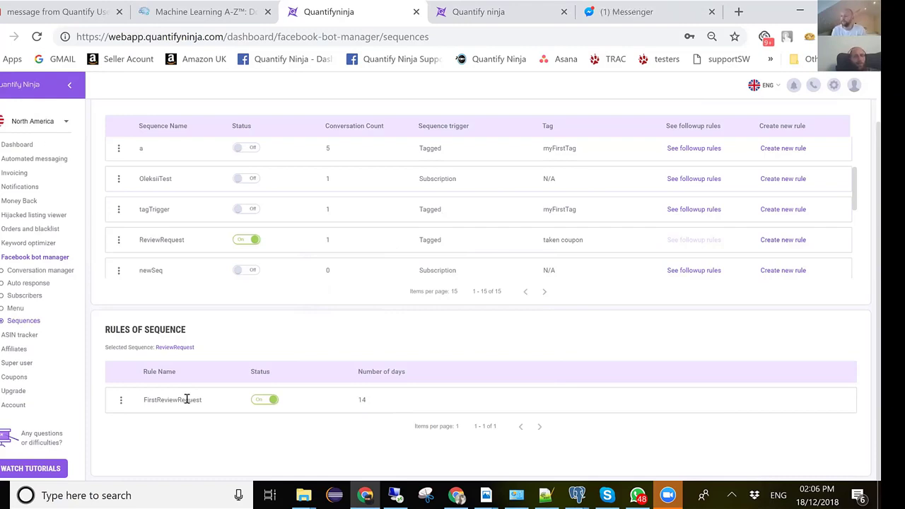
{"action": "left_click", "coordinate": [121, 401]}
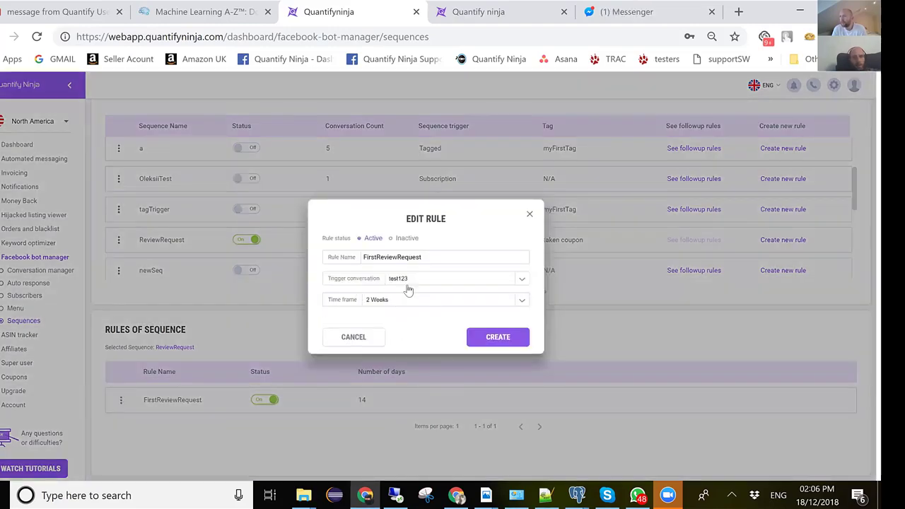
{"action": "left_click", "coordinate": [529, 216]}
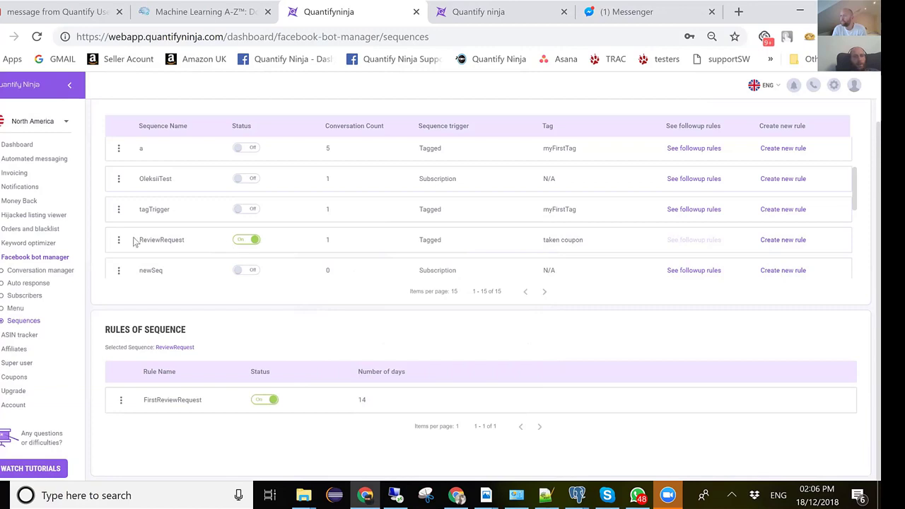
{"action": "double_click", "coordinate": [430, 240]}
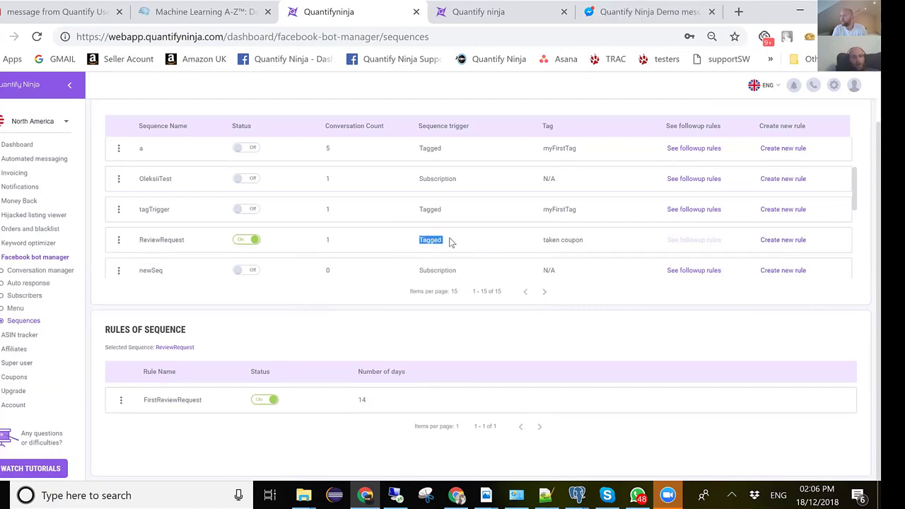
{"action": "triple_click", "coordinate": [559, 239]}
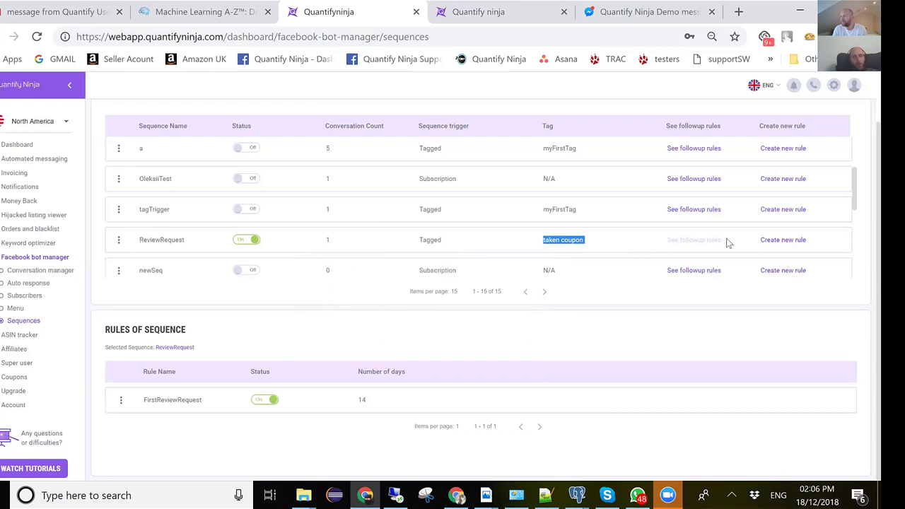
{"action": "left_click", "coordinate": [777, 245]}
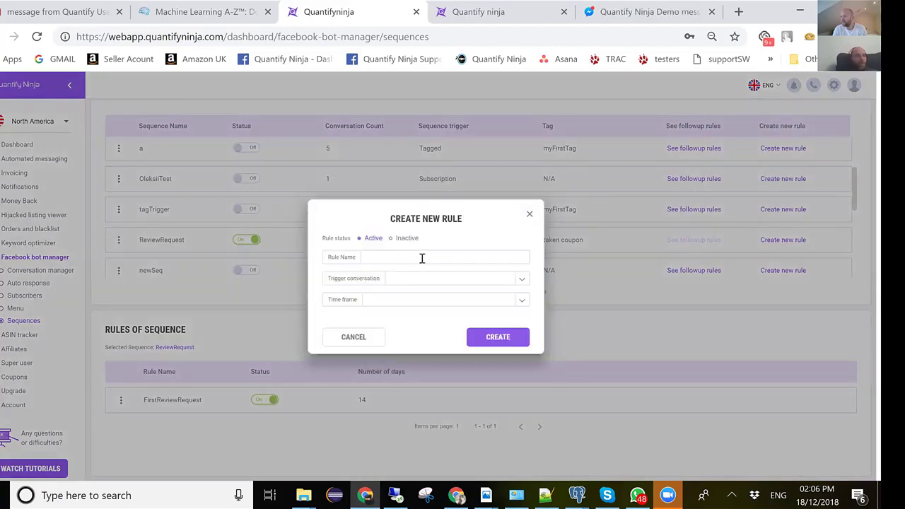
{"action": "left_click", "coordinate": [422, 258]}
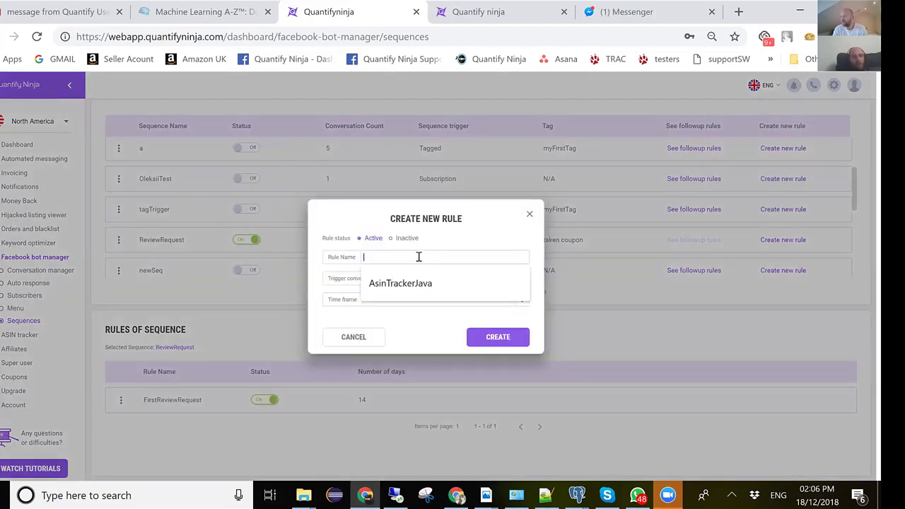
{"action": "left_click", "coordinate": [335, 288]}
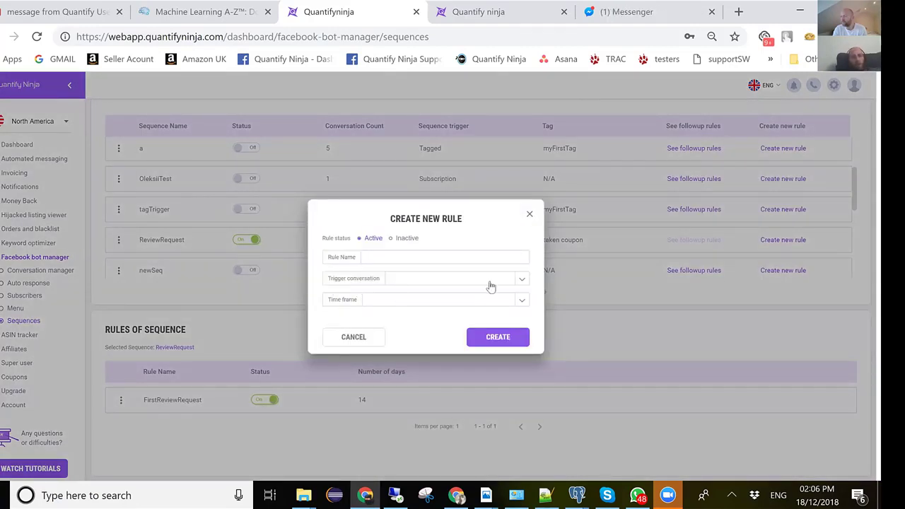
{"action": "left_click", "coordinate": [522, 281]}
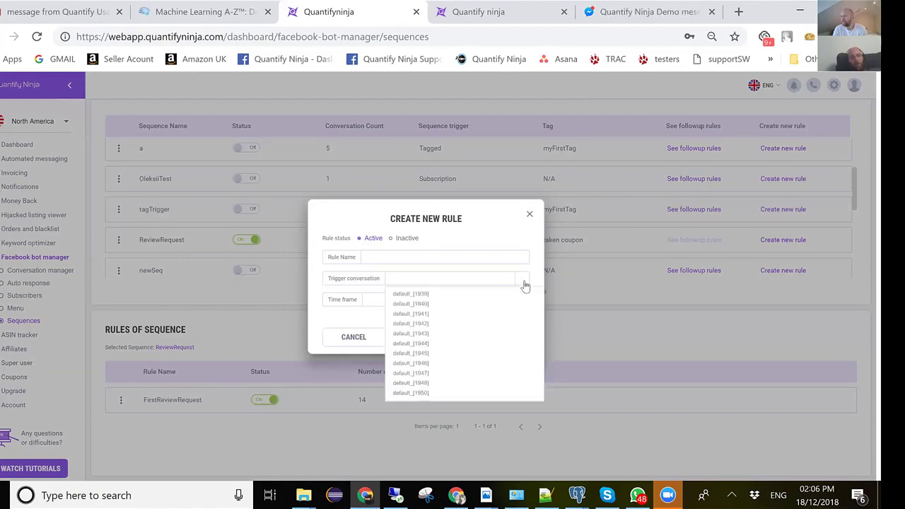
{"action": "left_click", "coordinate": [429, 286]}
{"action": "left_click", "coordinate": [354, 338]}
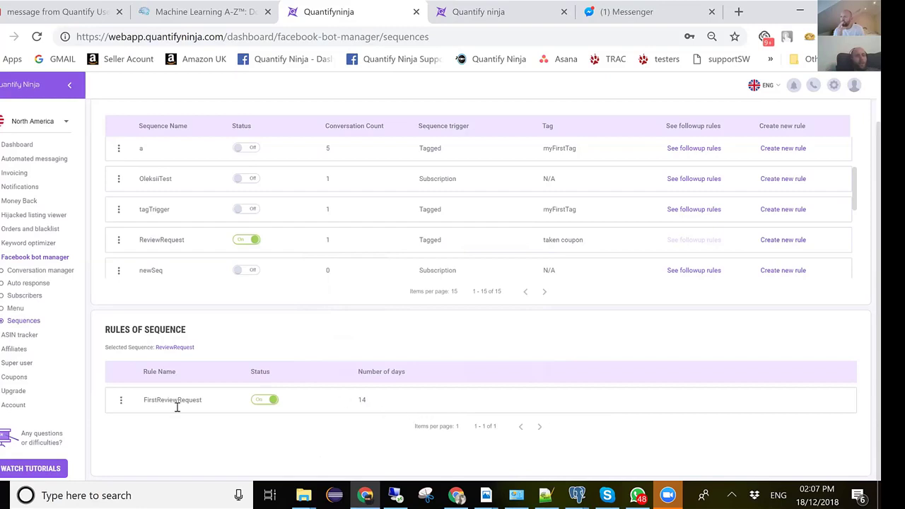
Step: Examine the trigger conversation and time frame of the FirstReviewRequest rule, leaving its settings as they are
{"action": "left_click", "coordinate": [121, 400]}
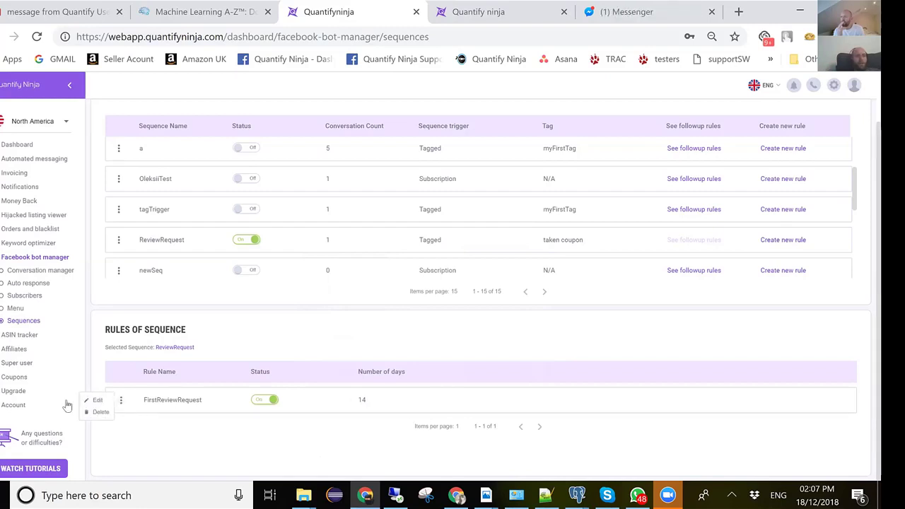
{"action": "left_click", "coordinate": [93, 402]}
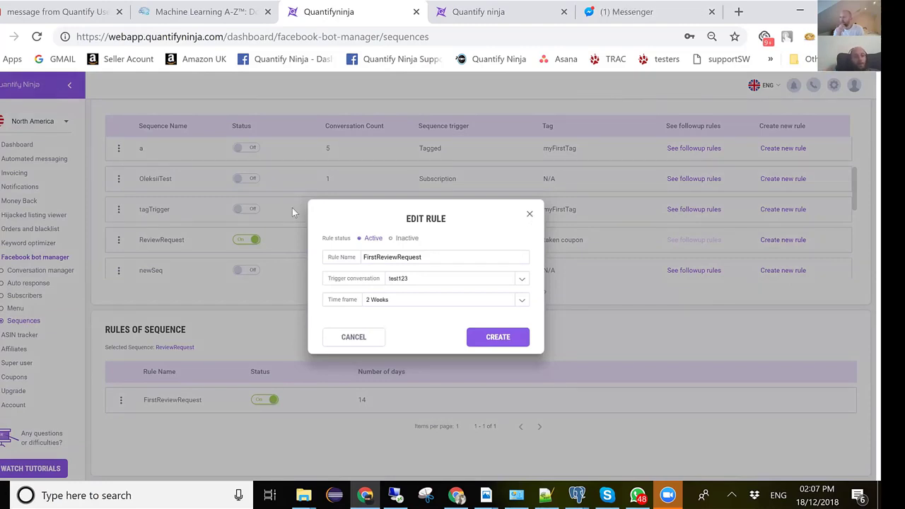
{"action": "left_click", "coordinate": [496, 187]}
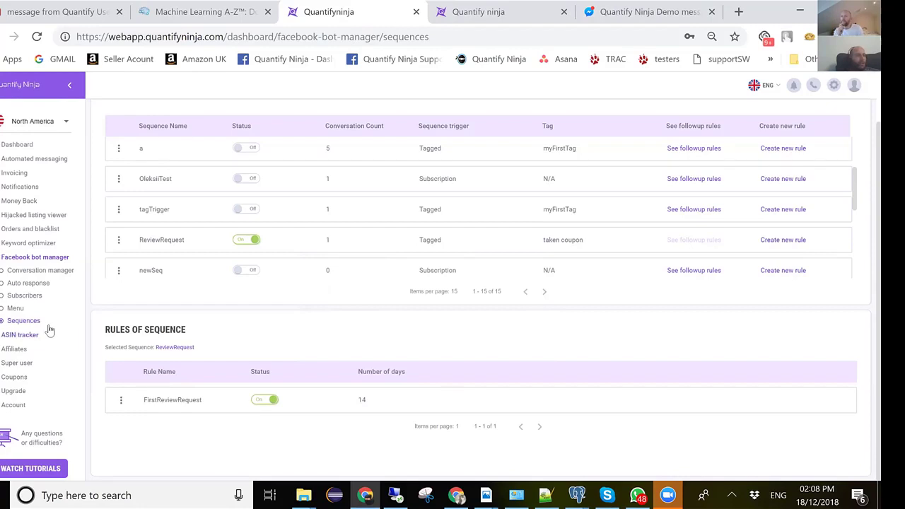
Step: Open the Facebook bot's menu creation page and try the "blabla" menu option in the Loroc'e chat on Facebook
{"action": "left_click", "coordinate": [15, 310]}
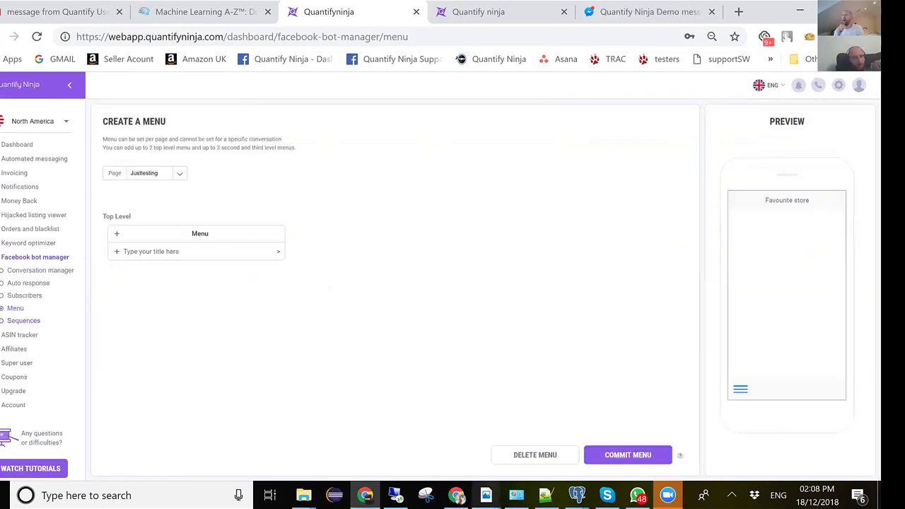
{"action": "mouse_move", "coordinate": [486, 497]}
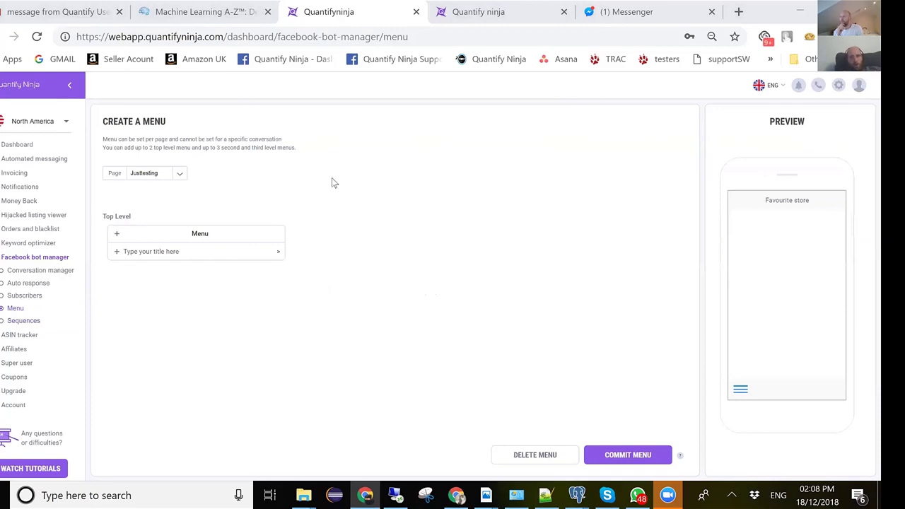
{"action": "key", "text": "alt+Tab"}
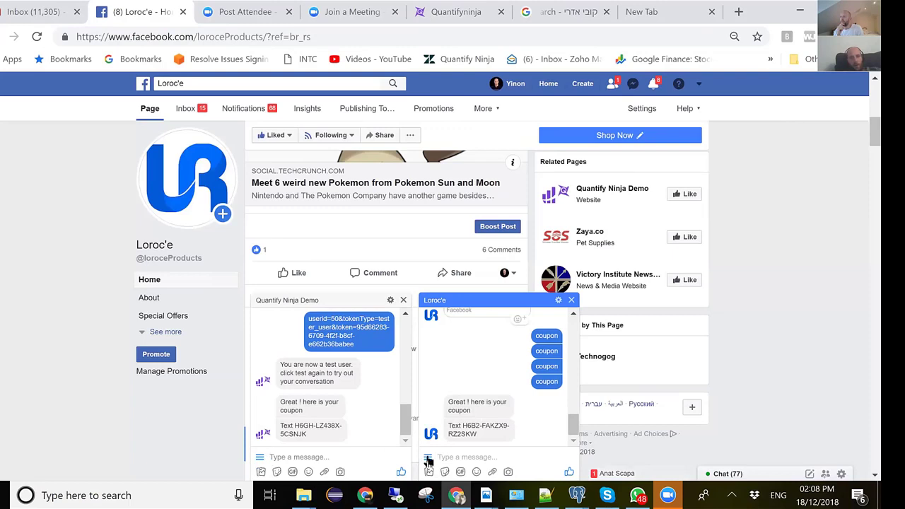
{"action": "left_click", "coordinate": [428, 460]}
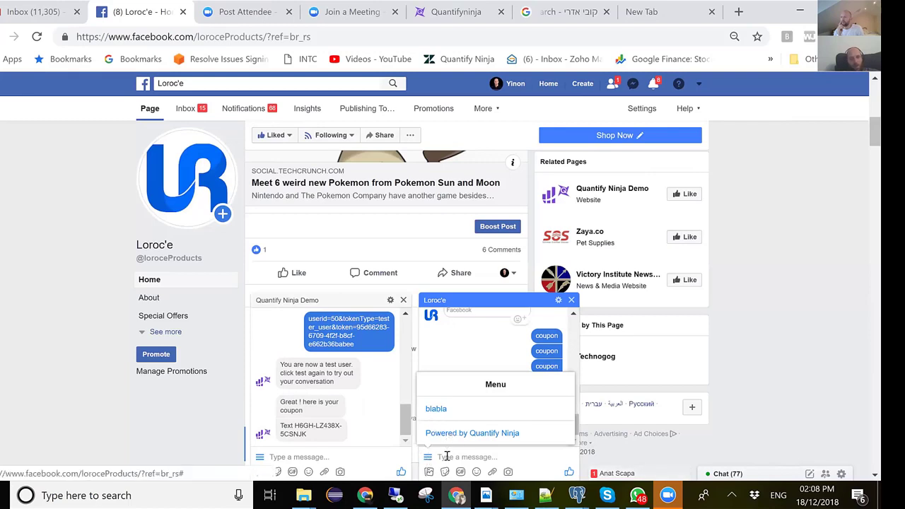
{"action": "left_click", "coordinate": [438, 411]}
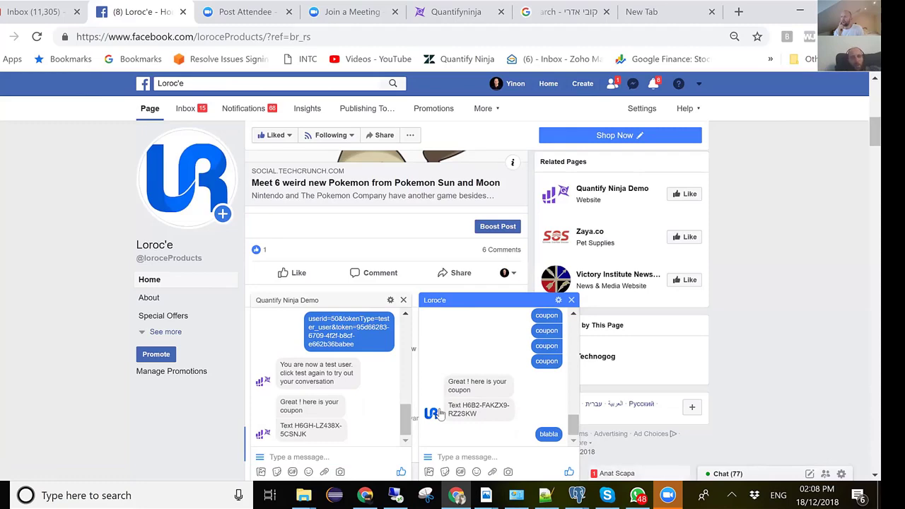
{"action": "left_click", "coordinate": [315, 260]}
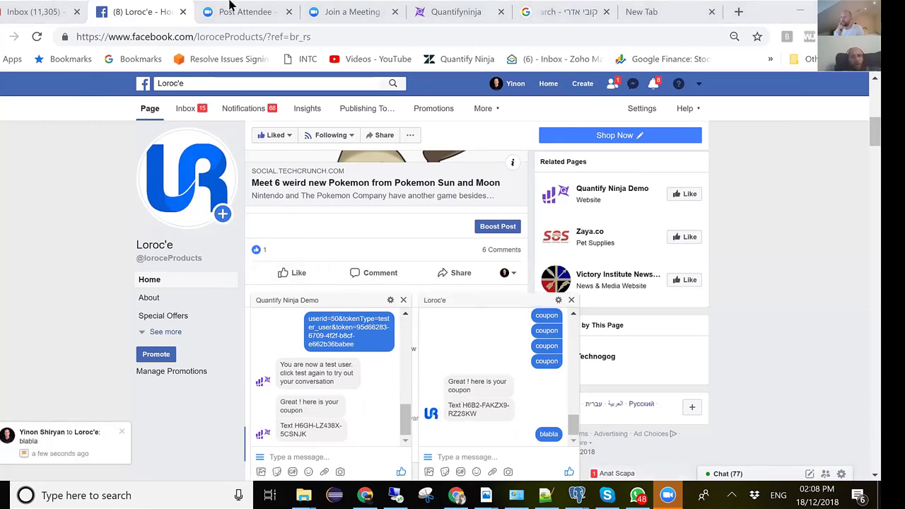
{"action": "key", "text": "alt+Tab"}
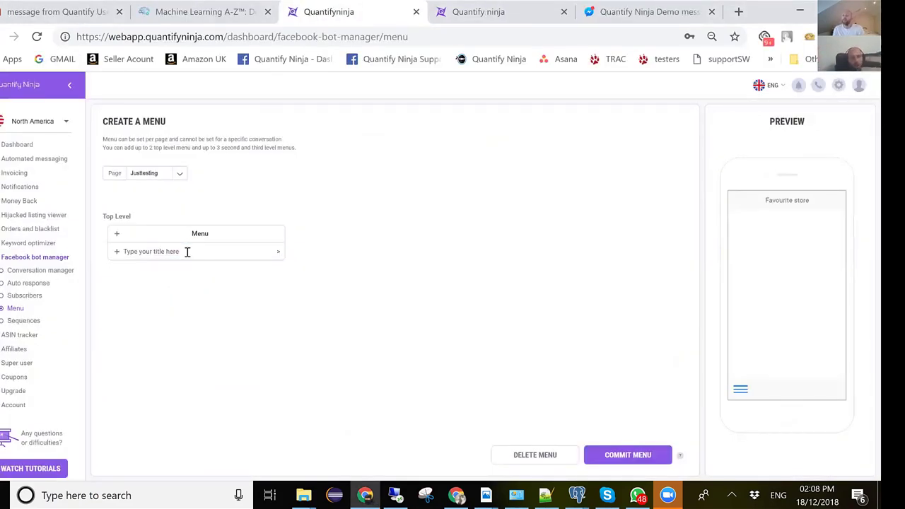
Step: Title the top-level menu item "support" and add a sublevel beneath it
{"action": "left_click", "coordinate": [187, 252]}
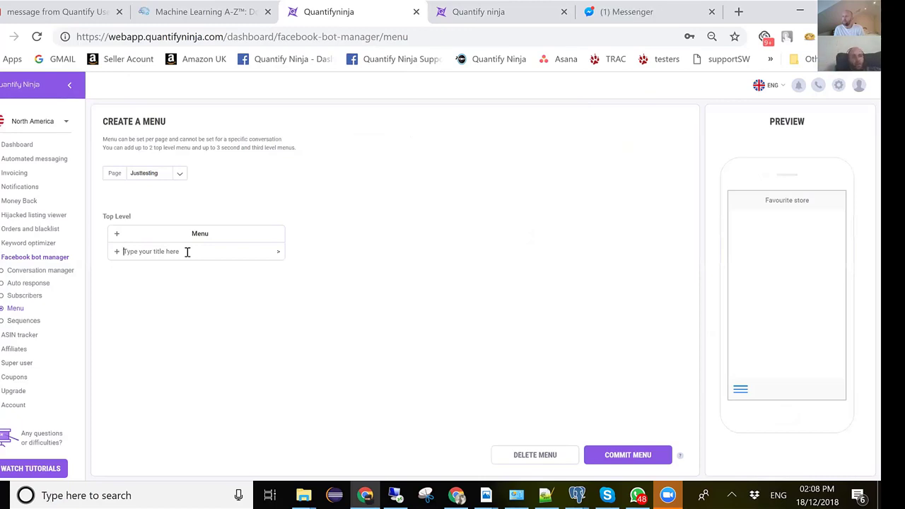
{"action": "type", "text": "L"}
{"action": "key", "text": "BackSpace"}
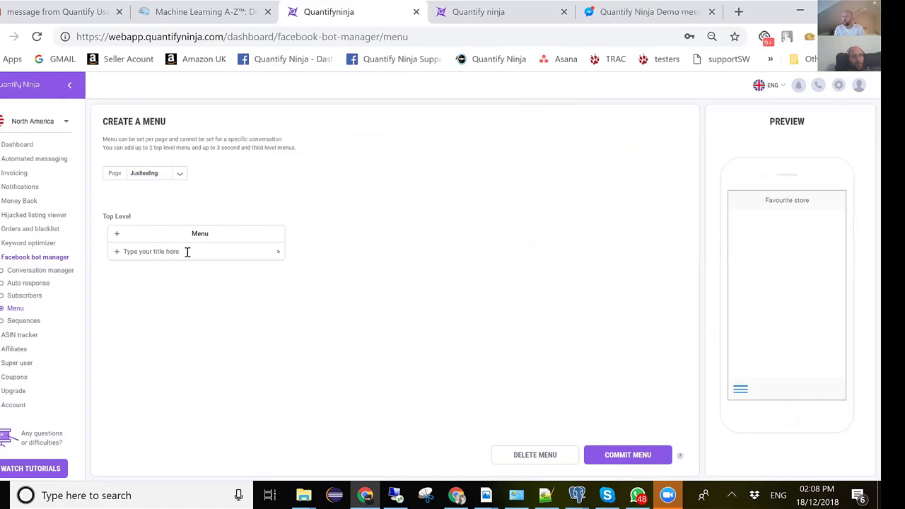
{"action": "type", "text": "support"}
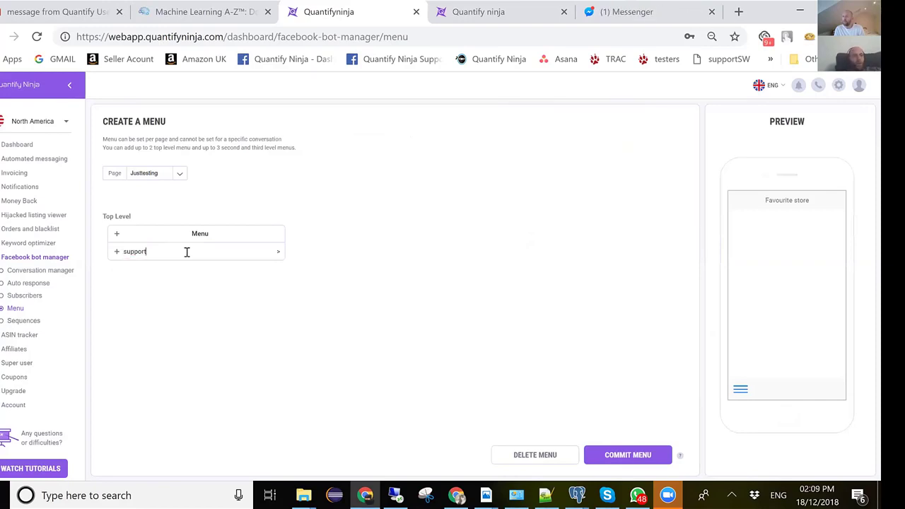
{"action": "left_click", "coordinate": [117, 252]}
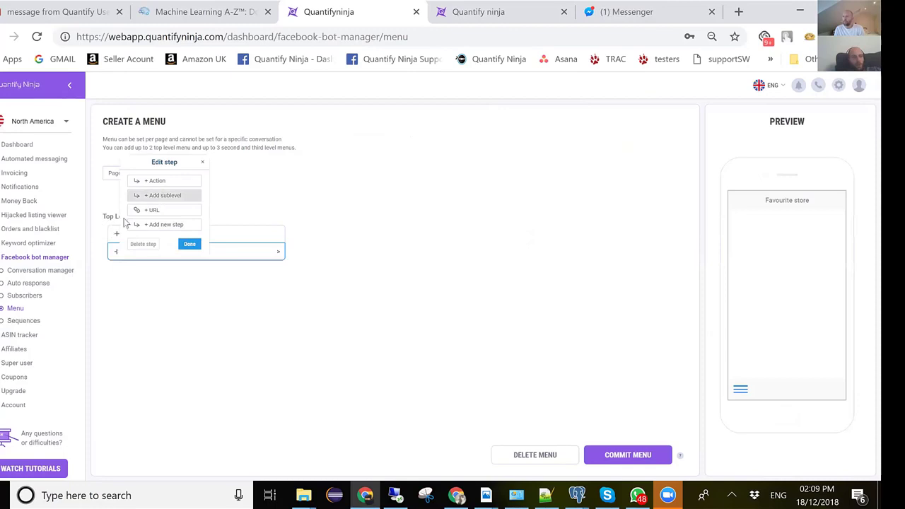
{"action": "left_click", "coordinate": [166, 196]}
{"action": "left_click", "coordinate": [158, 253]}
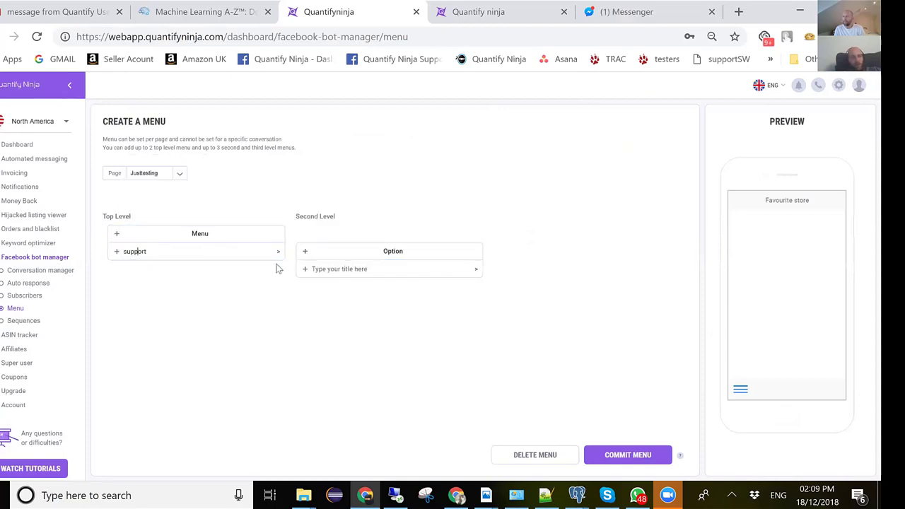
Step: Title the first second-level option under support "Question"
{"action": "left_click", "coordinate": [358, 269]}
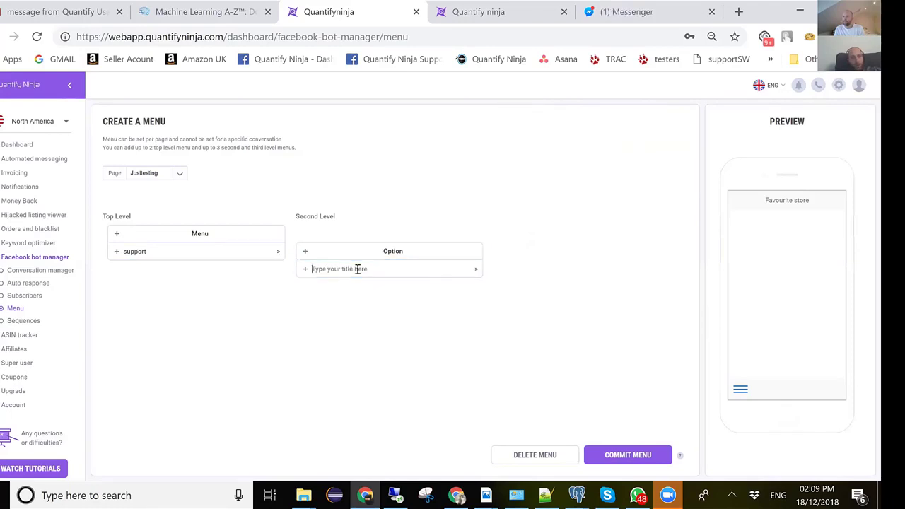
{"action": "type", "text": "Quest"}
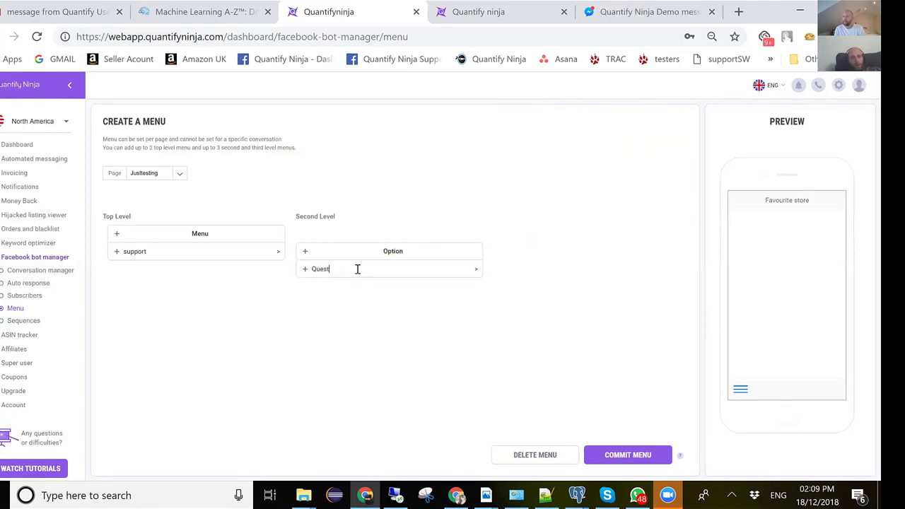
{"action": "type", "text": "ion"}
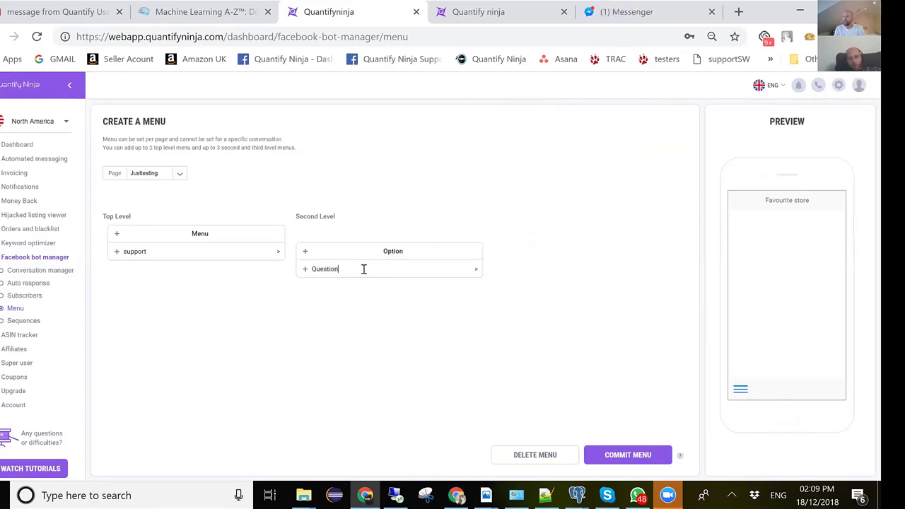
{"action": "left_click", "coordinate": [307, 272]}
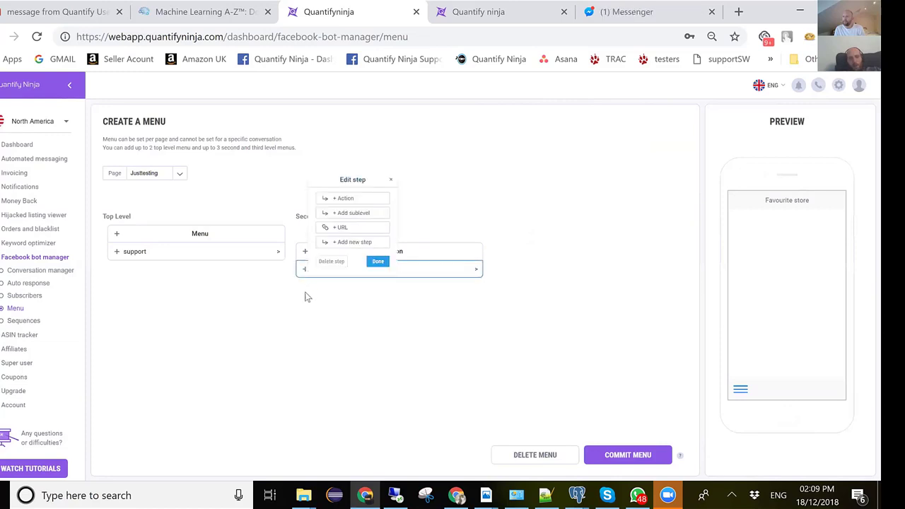
{"action": "left_click", "coordinate": [305, 289]}
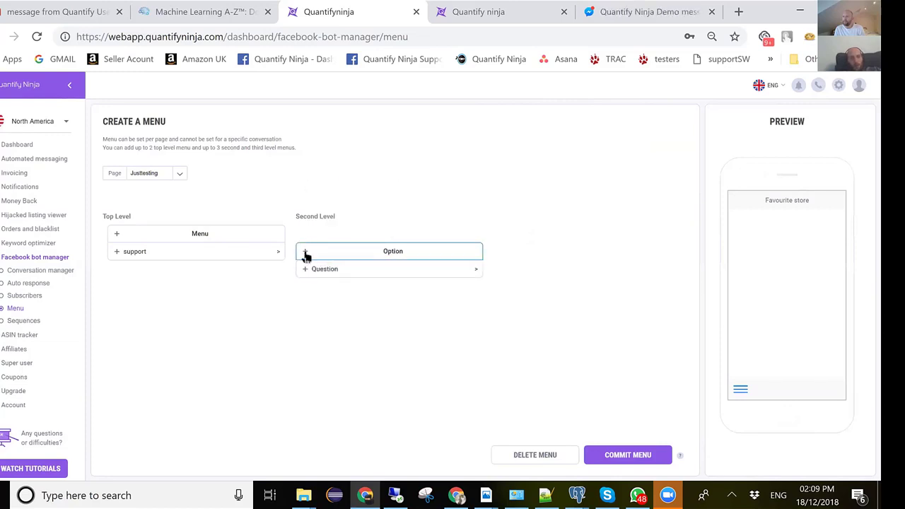
Step: Add another step to the second-level options and title it "Question 2"
{"action": "left_click", "coordinate": [305, 254]}
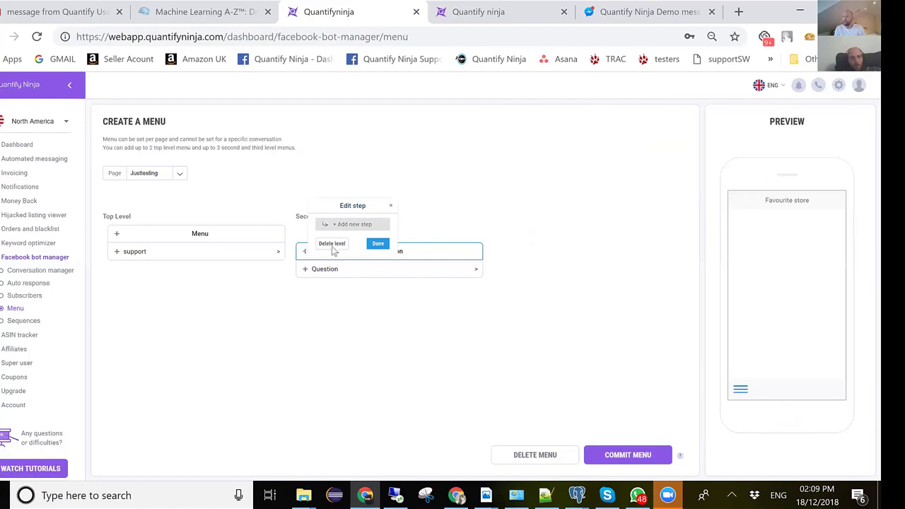
{"action": "left_click", "coordinate": [353, 225]}
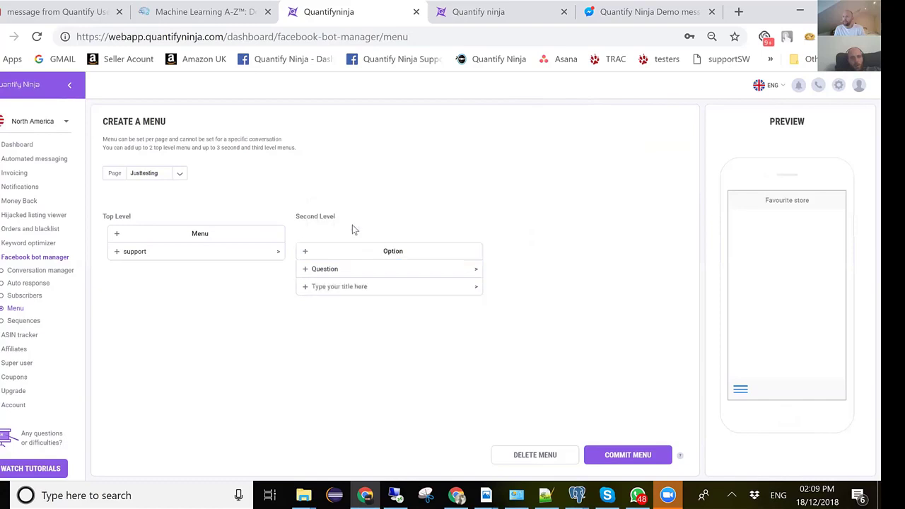
{"action": "left_click", "coordinate": [339, 286]}
{"action": "type", "text": "Qua"}
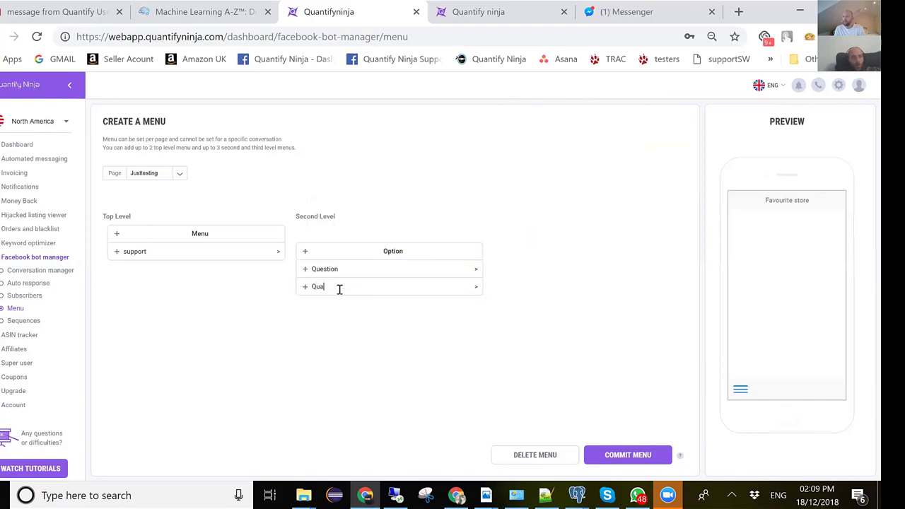
{"action": "type", "text": "stion"}
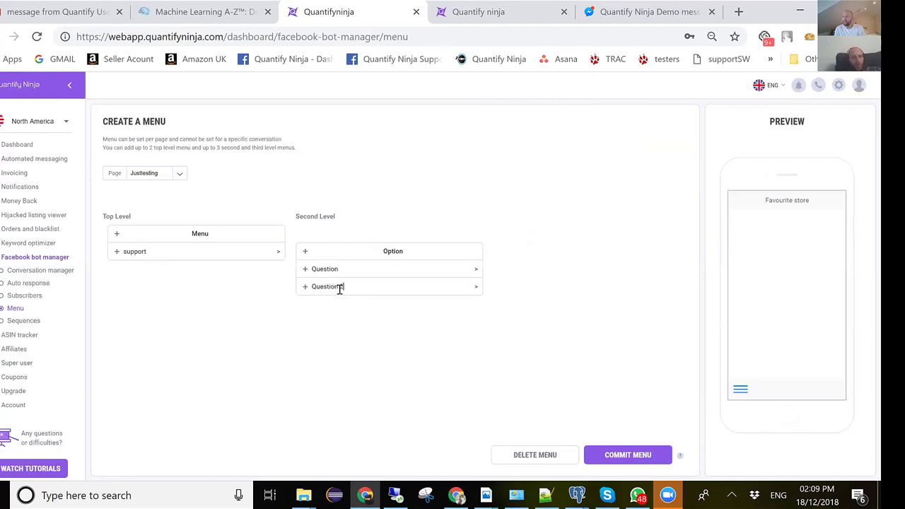
{"action": "type", "text": " 2"}
{"action": "key", "text": "Return"}
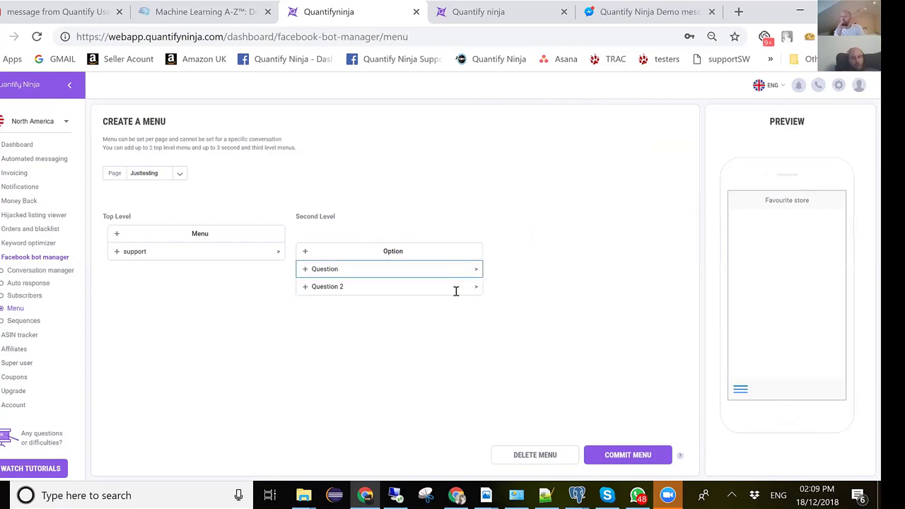
Step: Add a sublevel beneath the second-level option "Question 2" and title its third-level option "hhhh"
{"action": "left_click", "coordinate": [317, 290]}
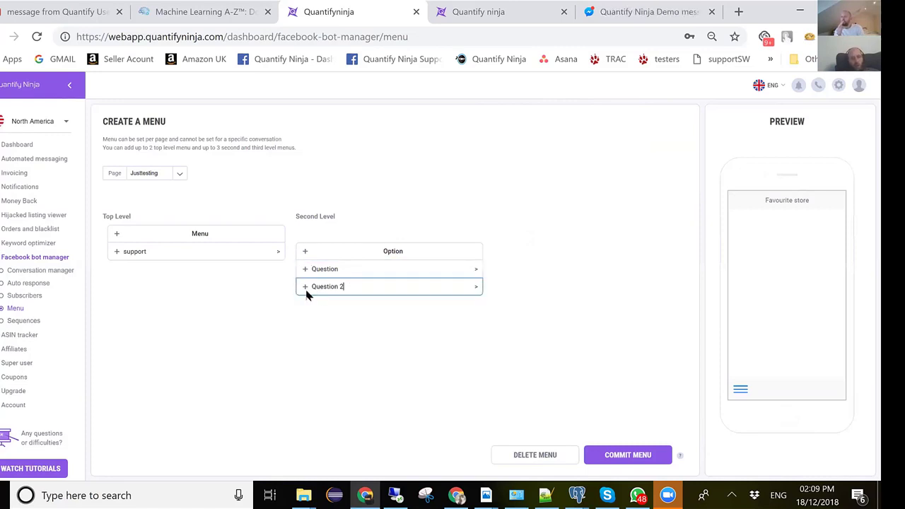
{"action": "left_click", "coordinate": [305, 288]}
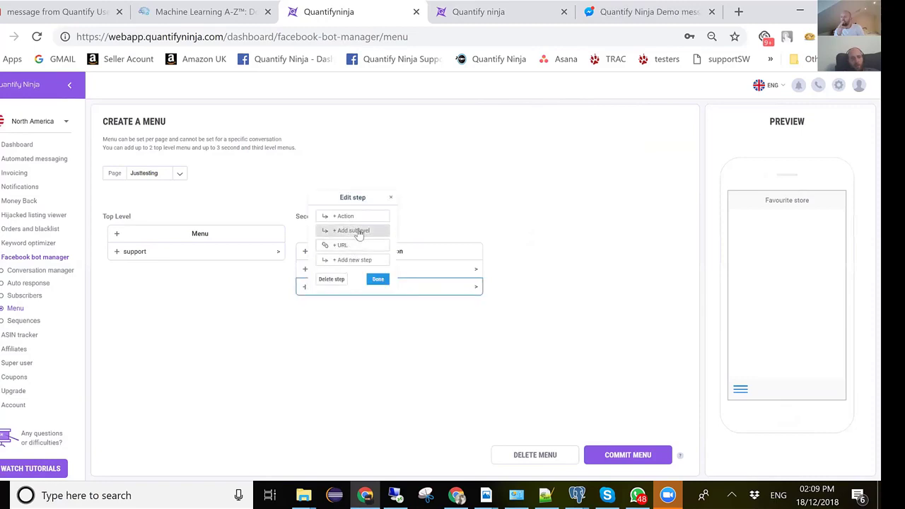
{"action": "left_click", "coordinate": [483, 223]}
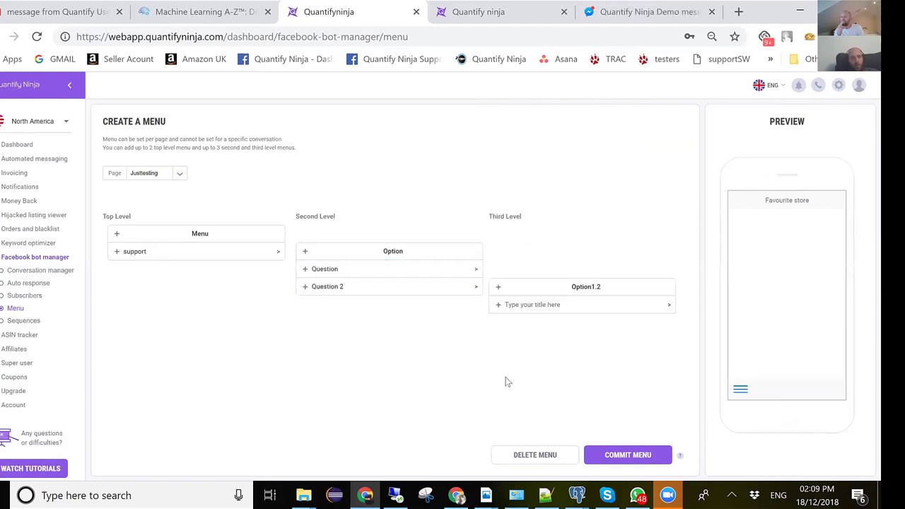
{"action": "left_click", "coordinate": [575, 306]}
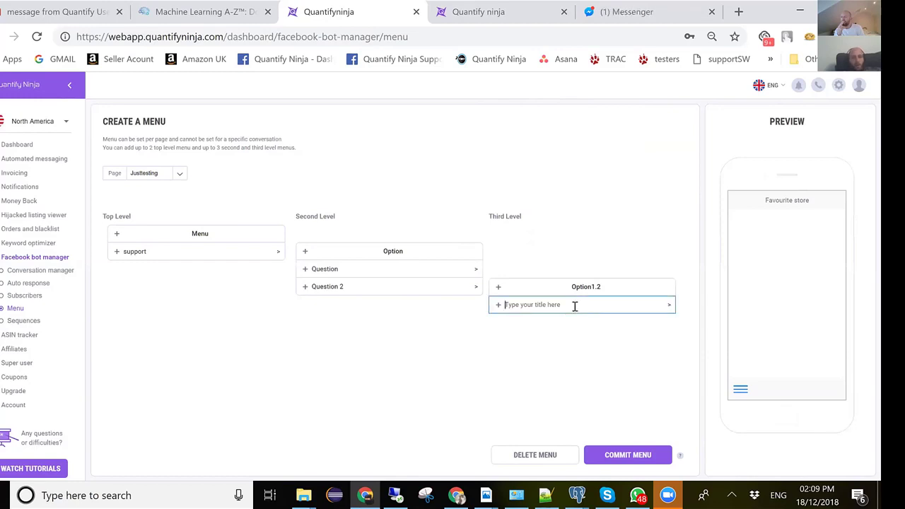
{"action": "type", "text": "hhhh"}
{"action": "left_click", "coordinate": [554, 316]}
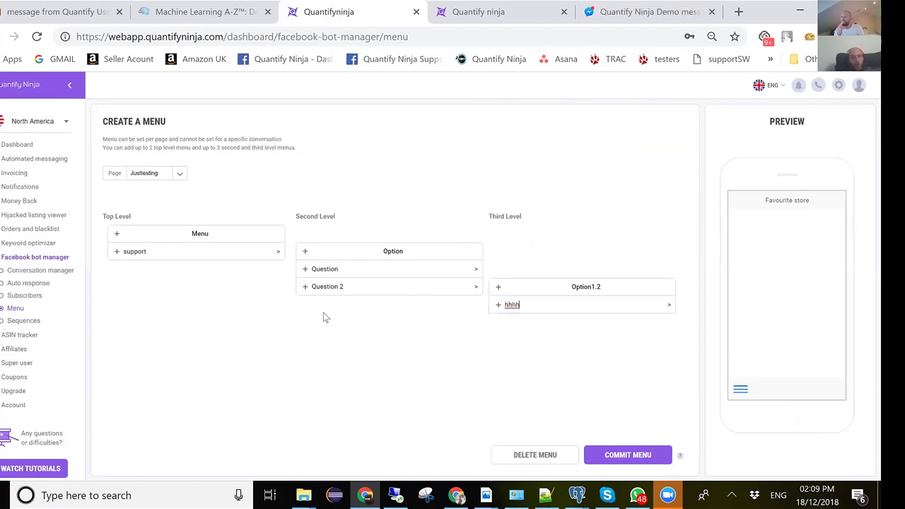
Step: Set the menu's page to Loroc'e and commit the menu
{"action": "left_click", "coordinate": [179, 181]}
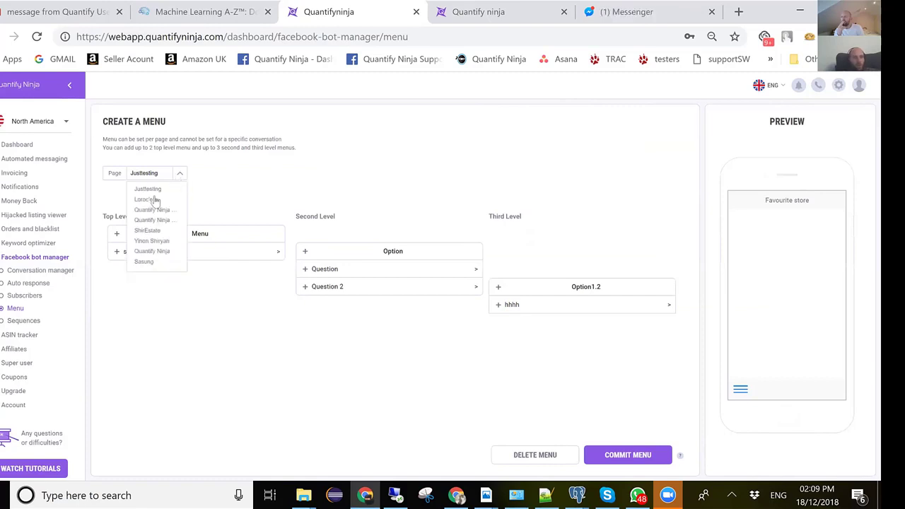
{"action": "left_click", "coordinate": [613, 448]}
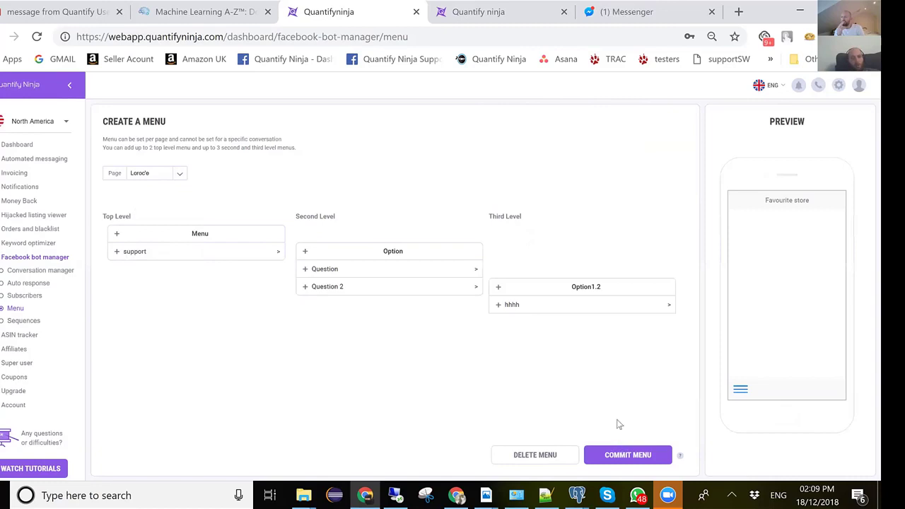
{"action": "left_click", "coordinate": [622, 457]}
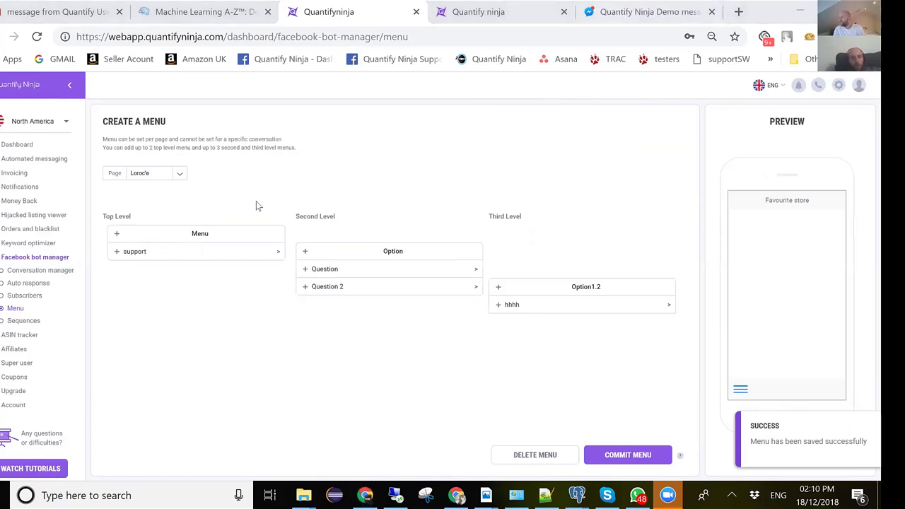
Step: Switch to the Loroc'e Facebook page, check its chat menu, and reload the page
{"action": "key", "text": "alt+Tab"}
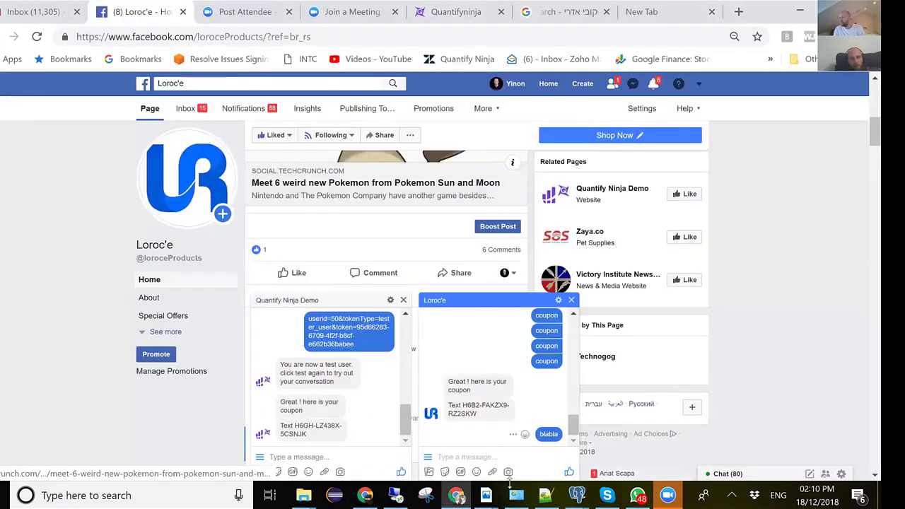
{"action": "left_click", "coordinate": [427, 457]}
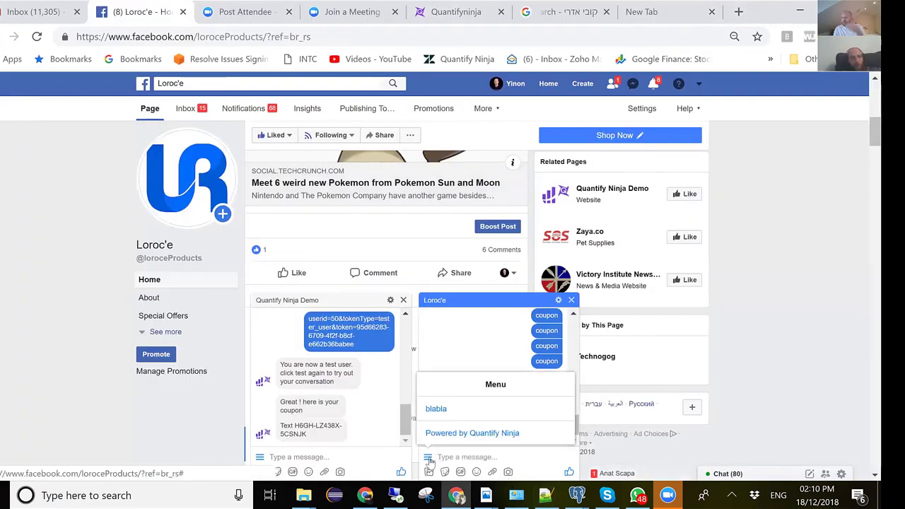
{"action": "left_click", "coordinate": [129, 41]}
{"action": "key", "text": "Return"}
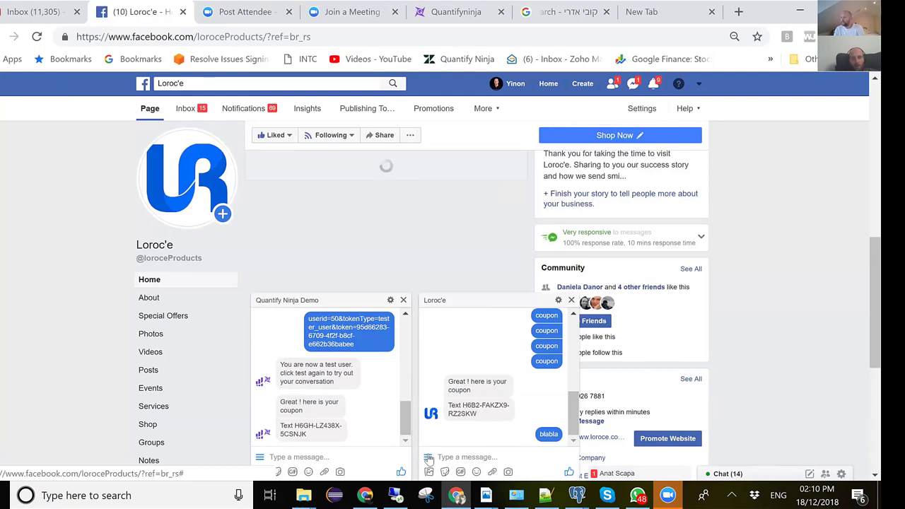
Step: In the Loroc'e chat menu, go through "support" and "Question 2" and choose the "hhhh" option
{"action": "left_click", "coordinate": [428, 458]}
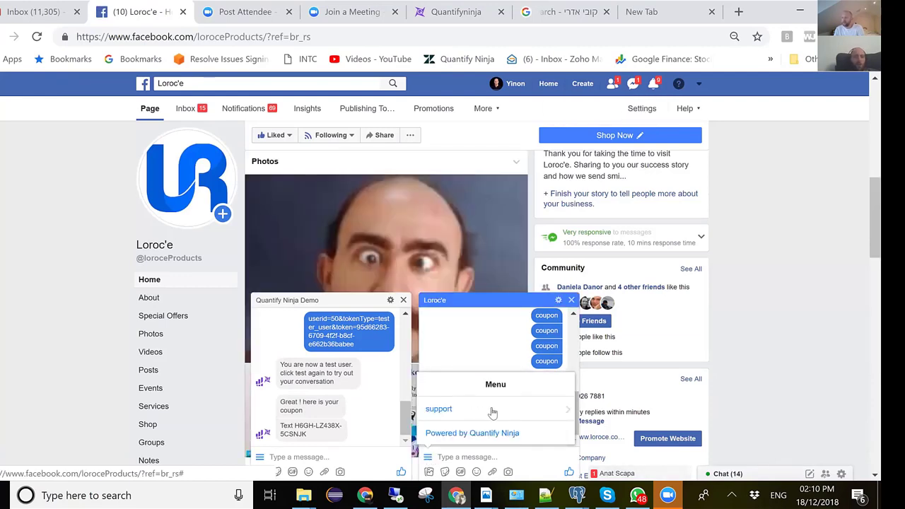
{"action": "left_click", "coordinate": [493, 411]}
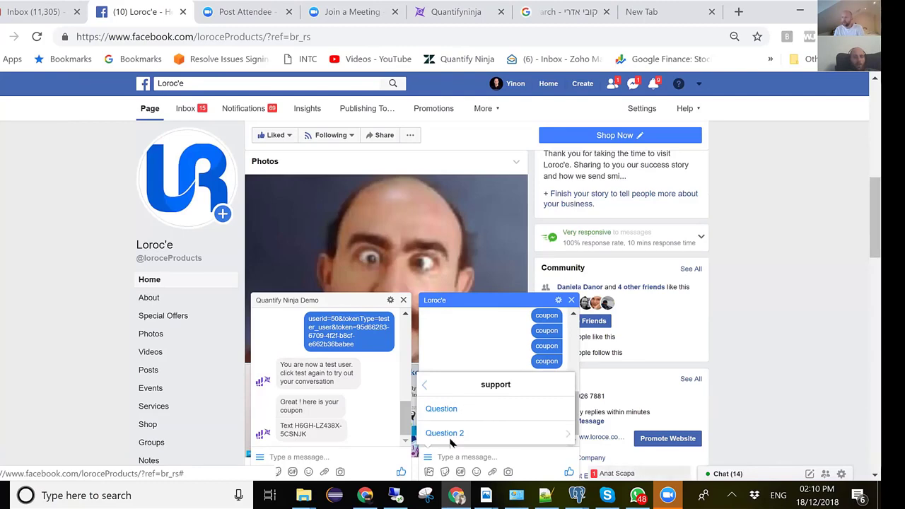
{"action": "left_click", "coordinate": [501, 436]}
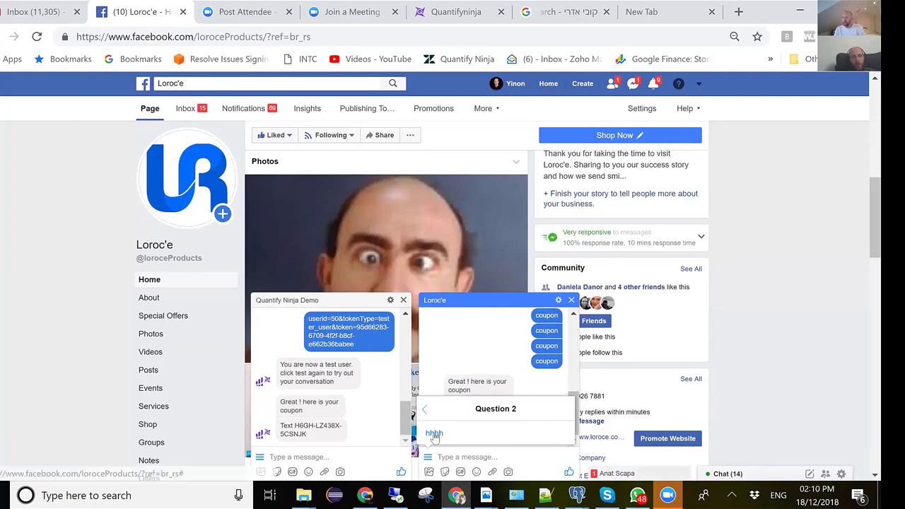
{"action": "left_click", "coordinate": [434, 435]}
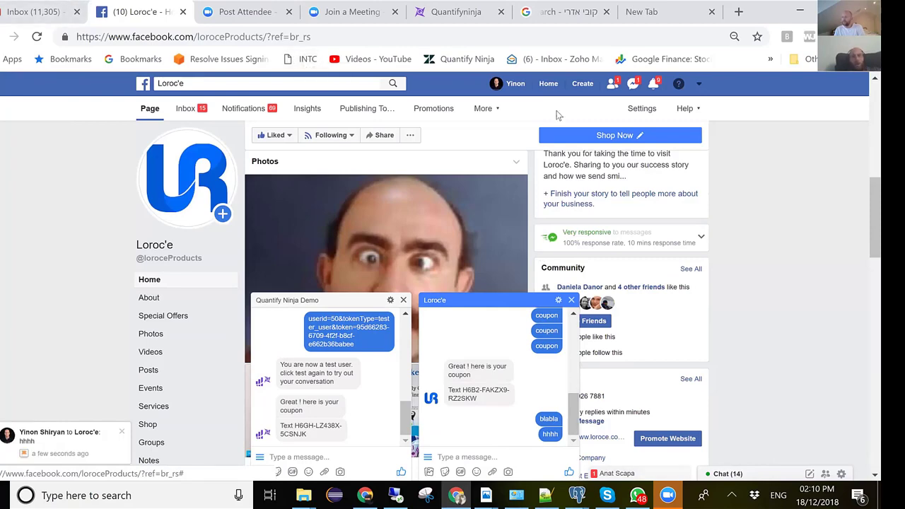
Step: Switch back to the Quantify Ninja menu editor and add a Subscribe action to the second-level option "Question"
{"action": "key", "text": "alt+Tab"}
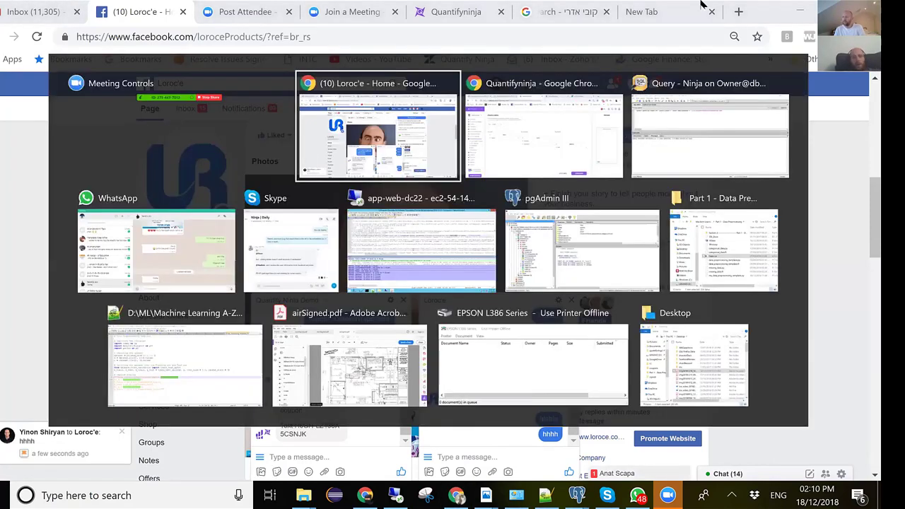
{"action": "key", "text": "alt+Tab"}
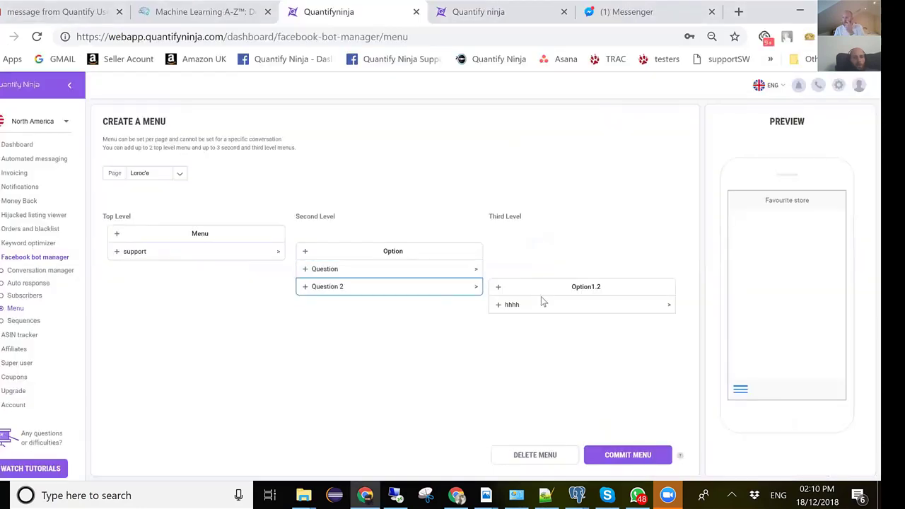
{"action": "left_click", "coordinate": [408, 287]}
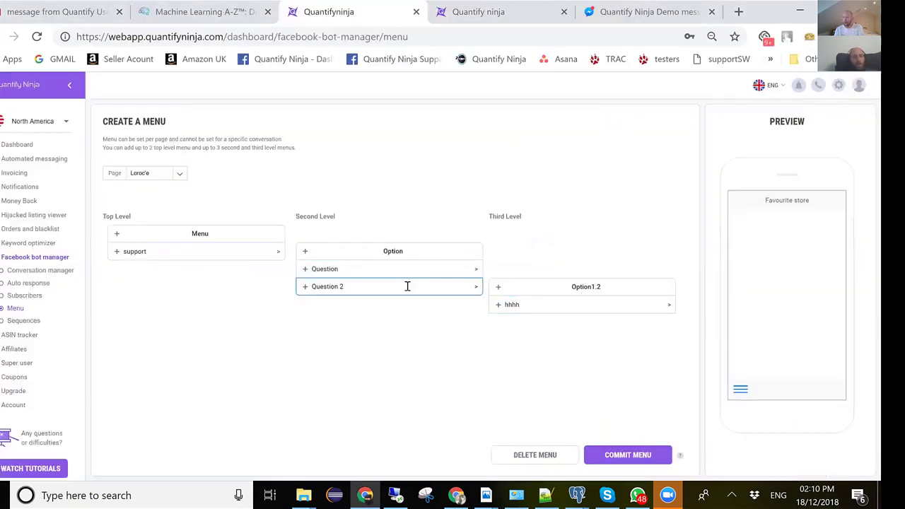
{"action": "left_click", "coordinate": [341, 274]}
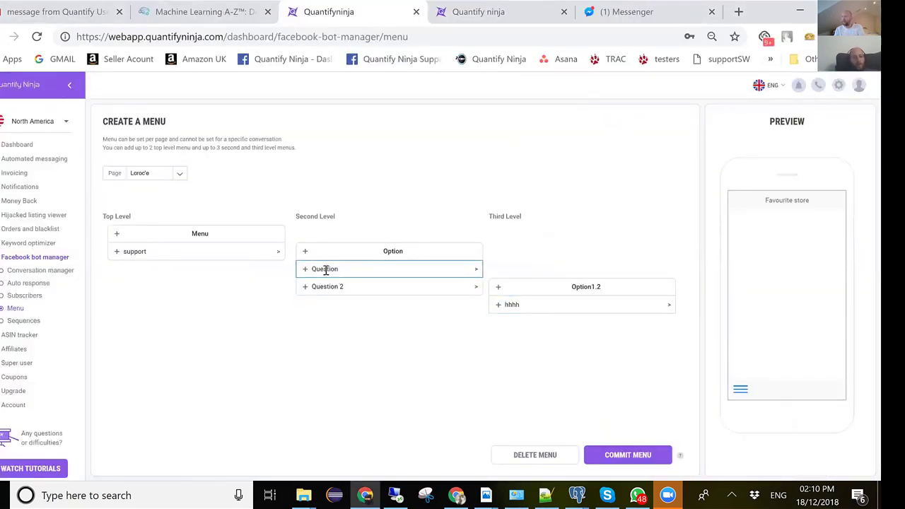
{"action": "left_click", "coordinate": [330, 270]}
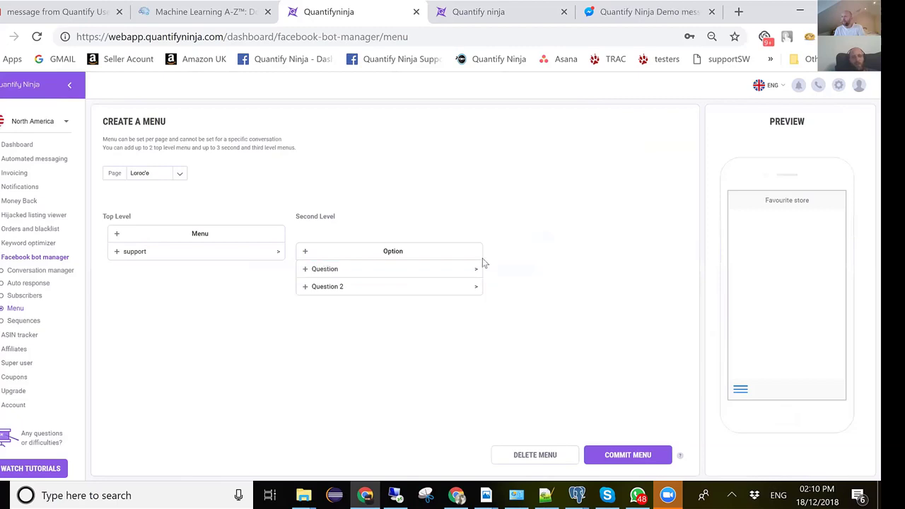
{"action": "left_click", "coordinate": [306, 269]}
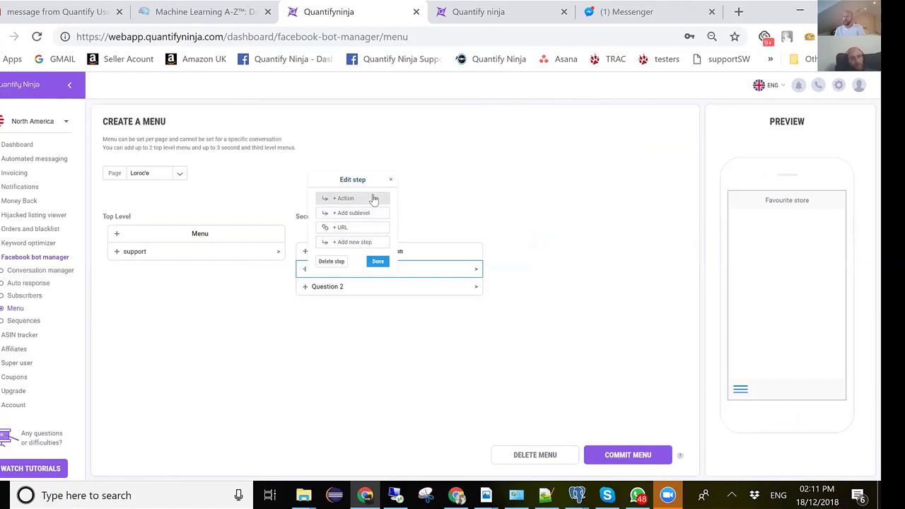
{"action": "left_click", "coordinate": [375, 199]}
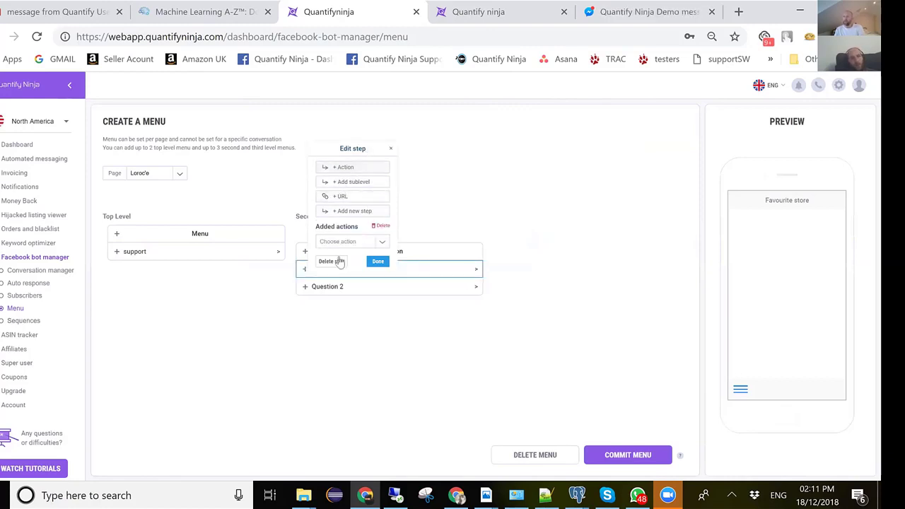
{"action": "left_click", "coordinate": [381, 243]}
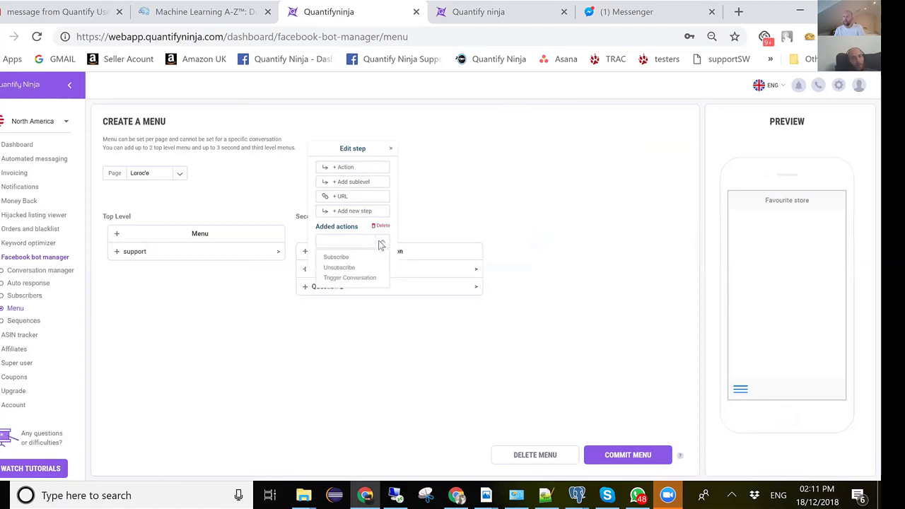
{"action": "left_click", "coordinate": [339, 257]}
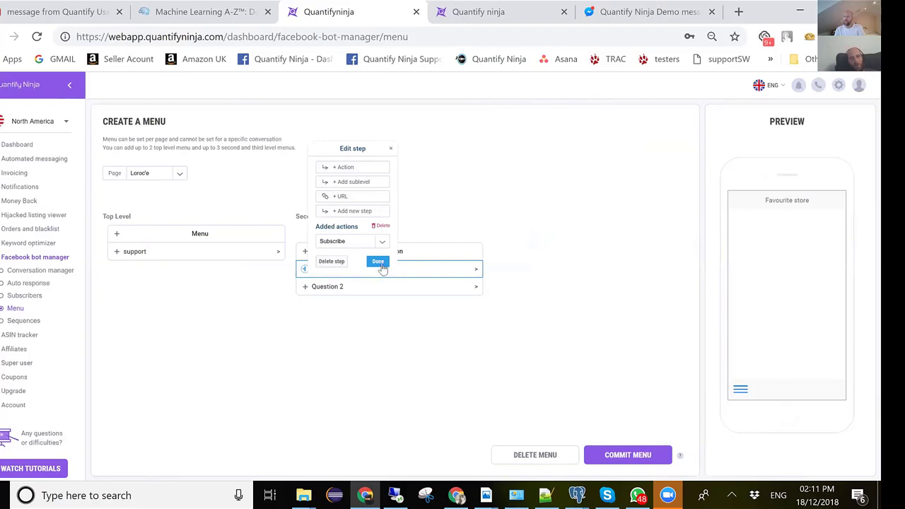
{"action": "left_click", "coordinate": [381, 263]}
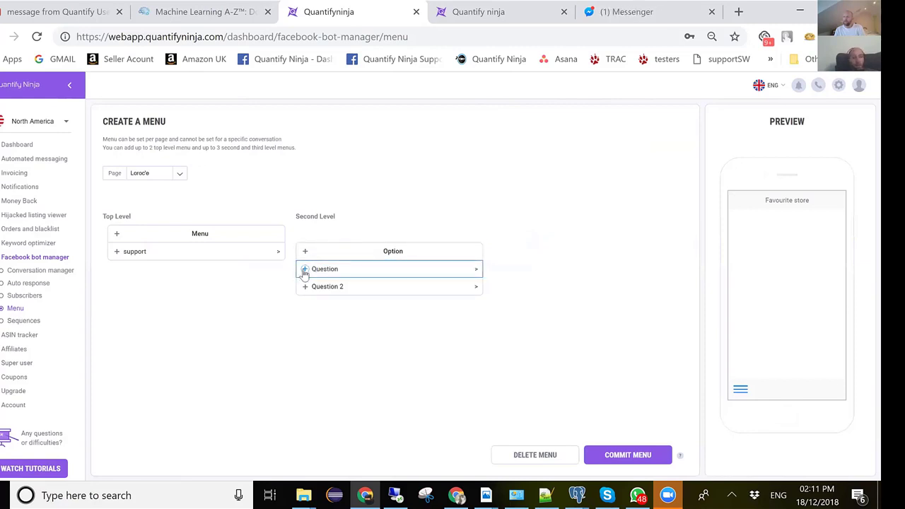
Step: Change the "Question" option's action to Trigger Conversation with "My conversation" and commit the menu
{"action": "left_click", "coordinate": [305, 269]}
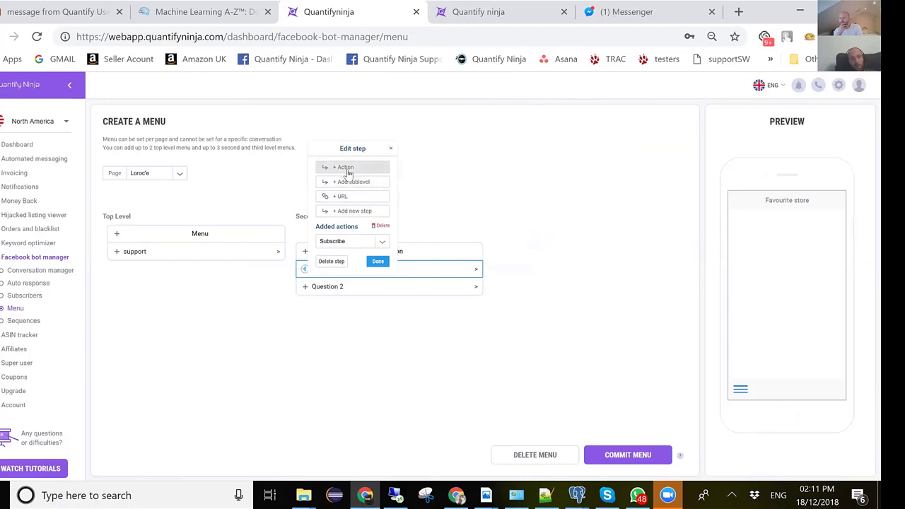
{"action": "left_click", "coordinate": [372, 245]}
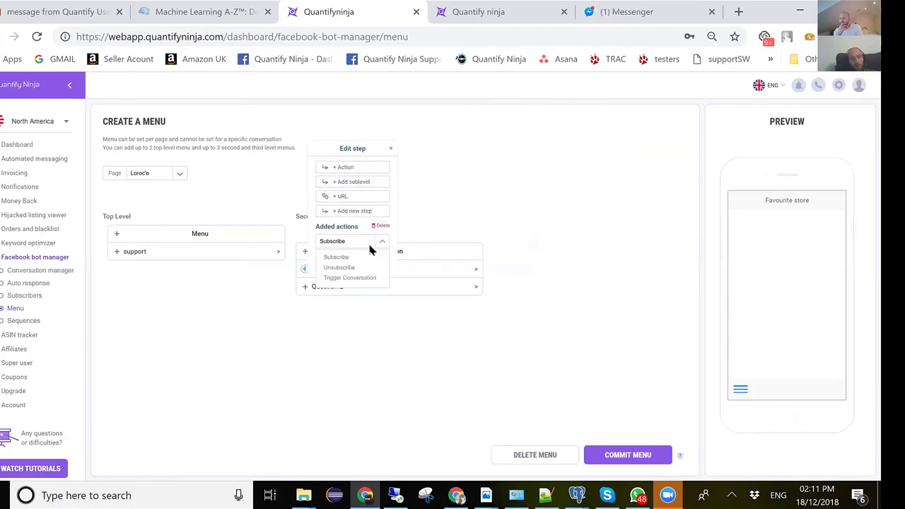
{"action": "left_click", "coordinate": [345, 280]}
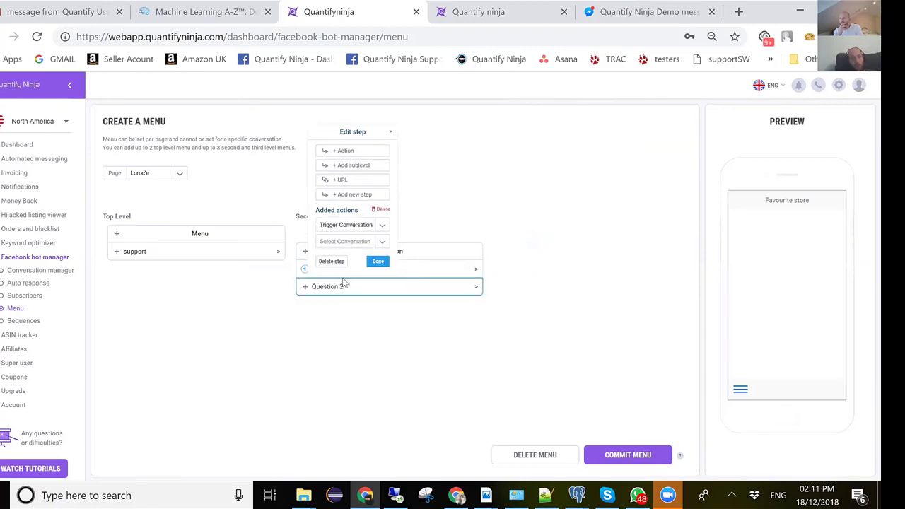
{"action": "left_click", "coordinate": [383, 244]}
{"action": "scroll", "coordinate": [352, 304], "scroll_direction": "down", "scroll_amount": 3}
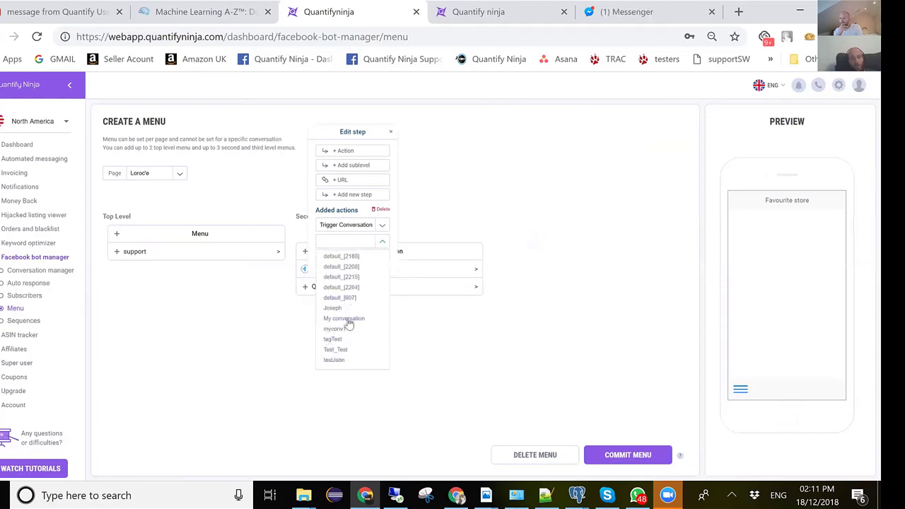
{"action": "left_click", "coordinate": [347, 319]}
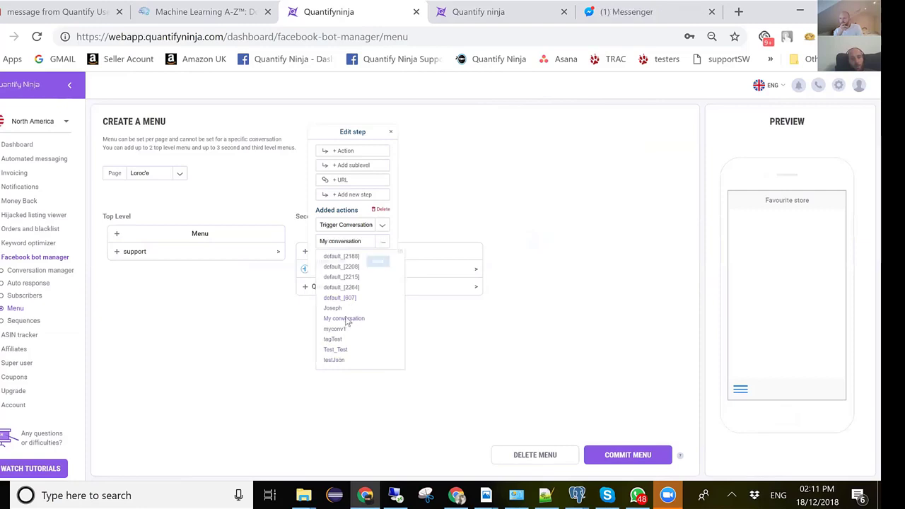
{"action": "left_click", "coordinate": [377, 262]}
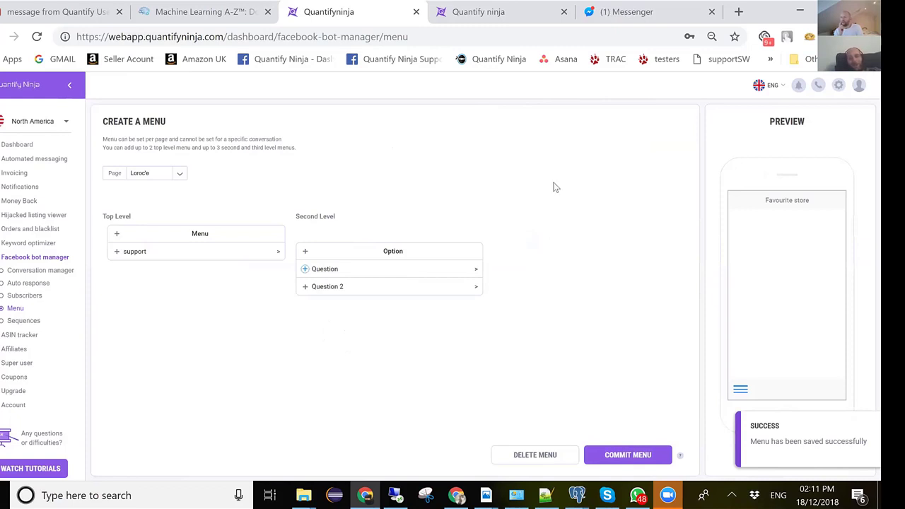
Step: Switch to the Loroc'e Facebook page, reload it, and dismiss the page basics notice
{"action": "key", "text": "alt+Tab"}
{"action": "key", "text": "alt+Tab"}
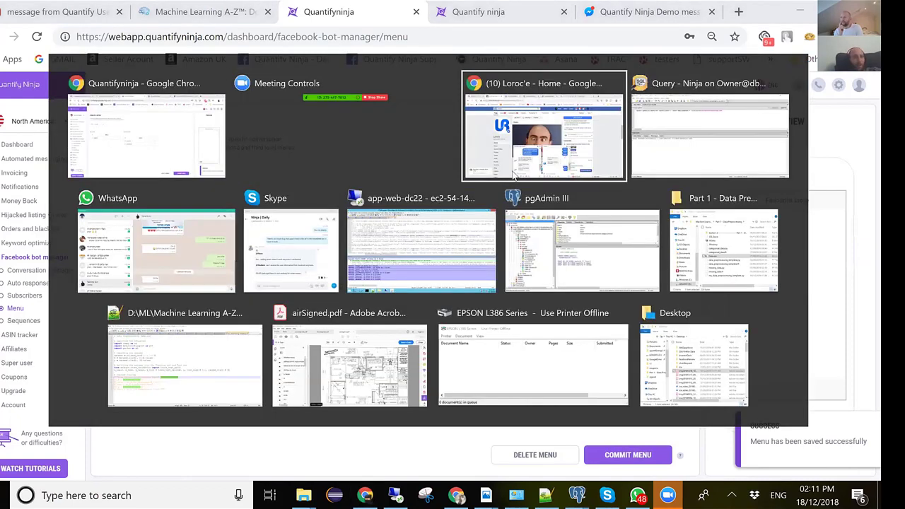
{"action": "left_click", "coordinate": [36, 36]}
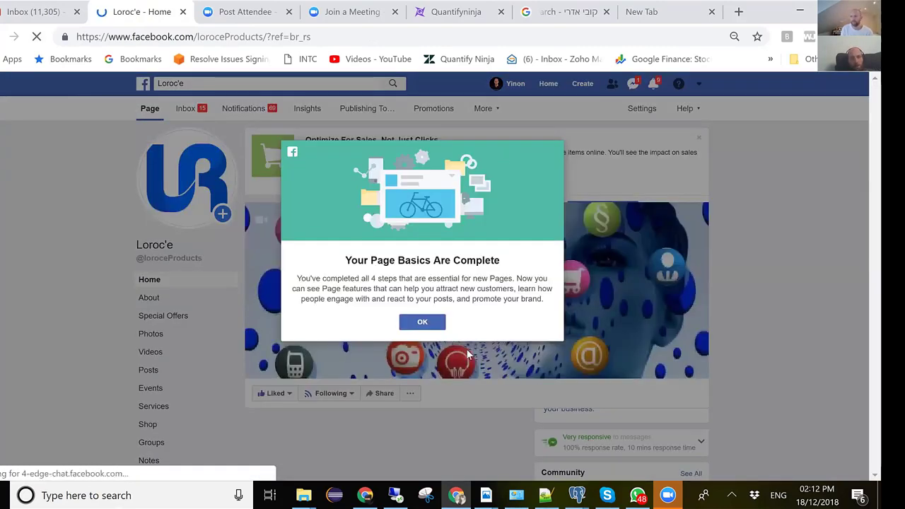
{"action": "left_click", "coordinate": [423, 323]}
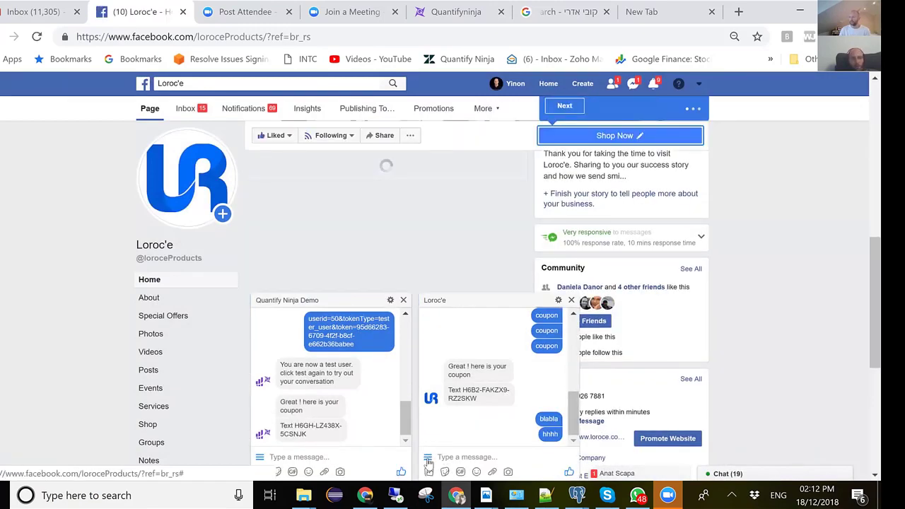
Step: In the Loroc'e chat menu, go into "support", choose "Question", and examine the bot's reply
{"action": "left_click", "coordinate": [428, 457]}
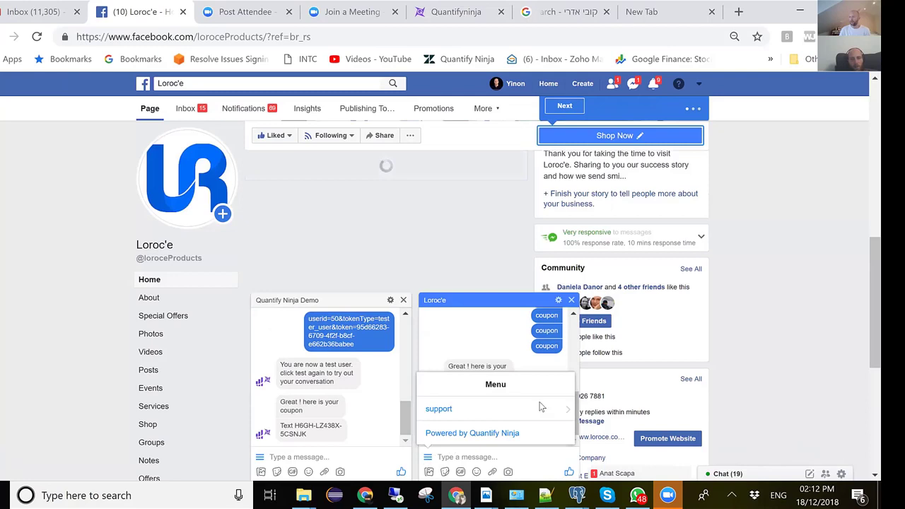
{"action": "left_click", "coordinate": [452, 411]}
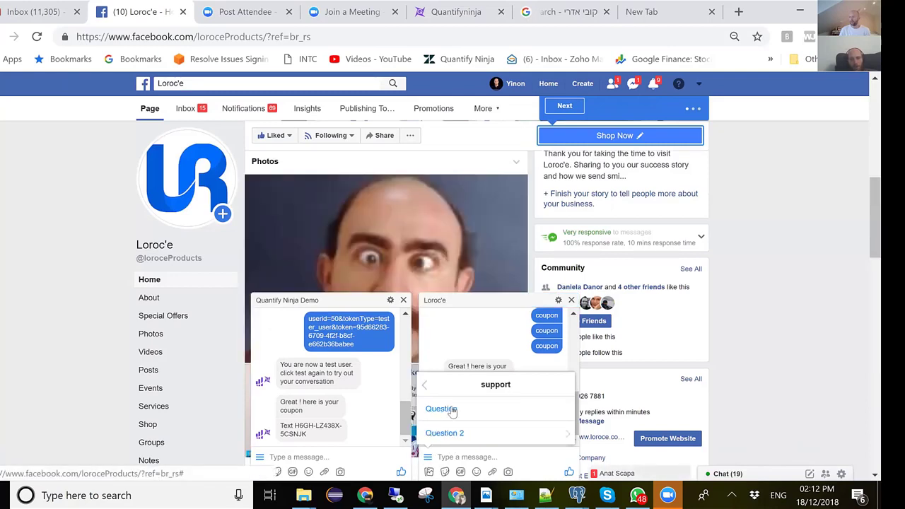
{"action": "left_click", "coordinate": [441, 410]}
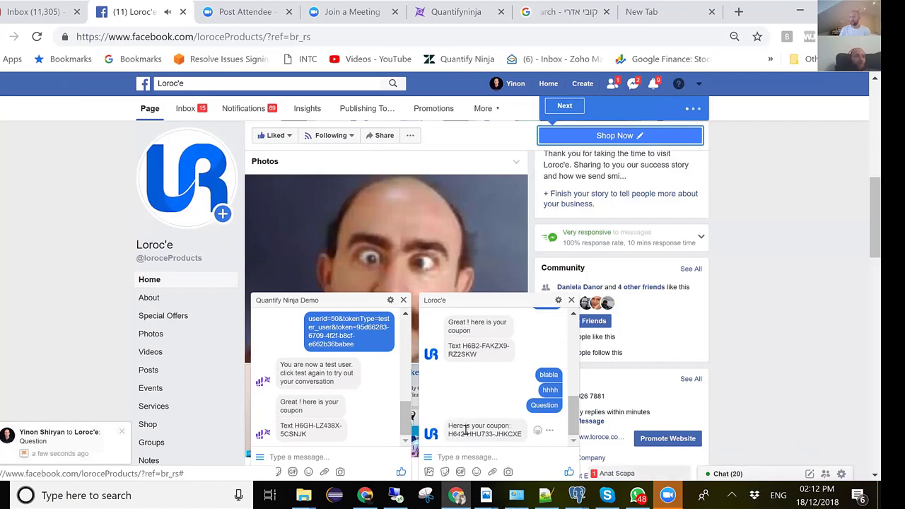
{"action": "double_click", "coordinate": [473, 432]}
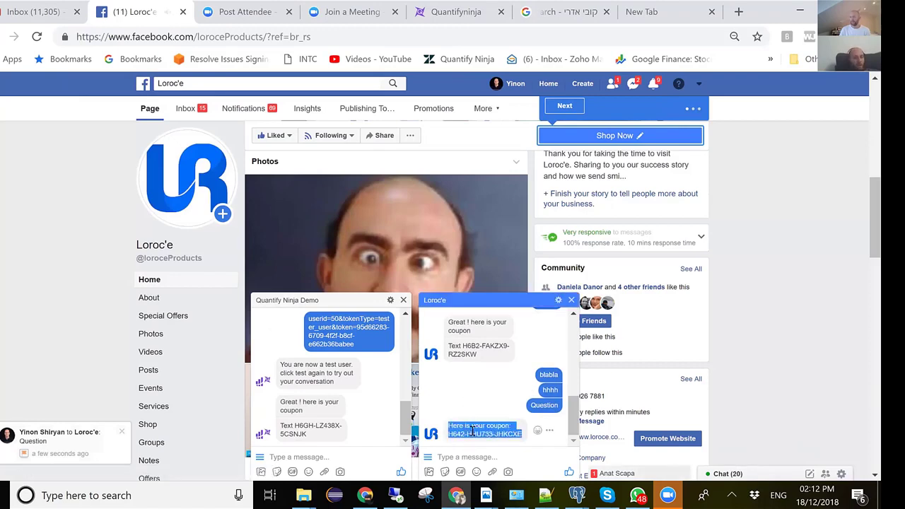
{"action": "left_click", "coordinate": [472, 432]}
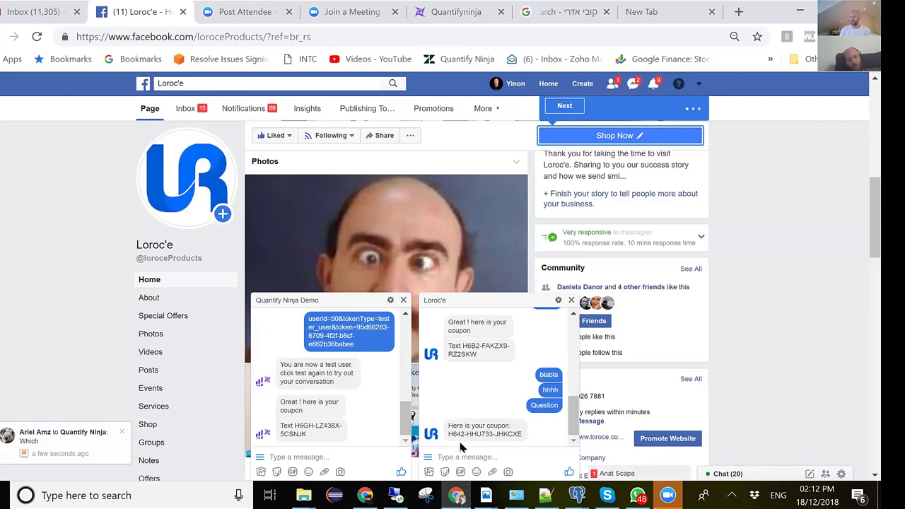
Step: Follow the "Powered by Quantify Ninja" link in the Loroc'e chat menu and return to the Loroc'e Facebook page
{"action": "left_click", "coordinate": [428, 459]}
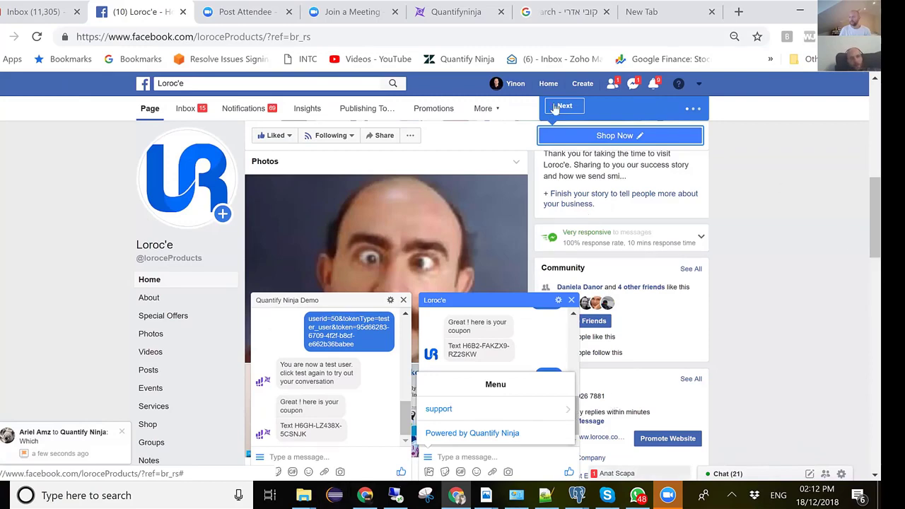
{"action": "left_click", "coordinate": [464, 439]}
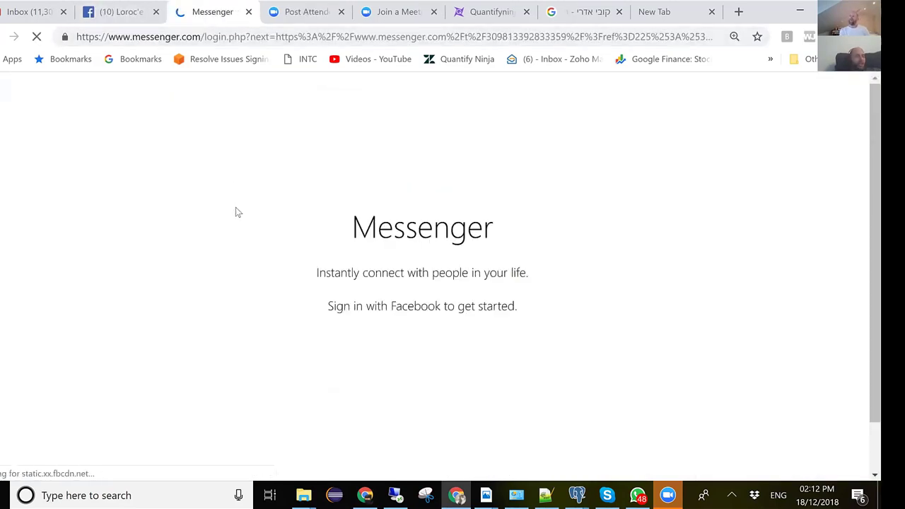
{"action": "left_click", "coordinate": [127, 18]}
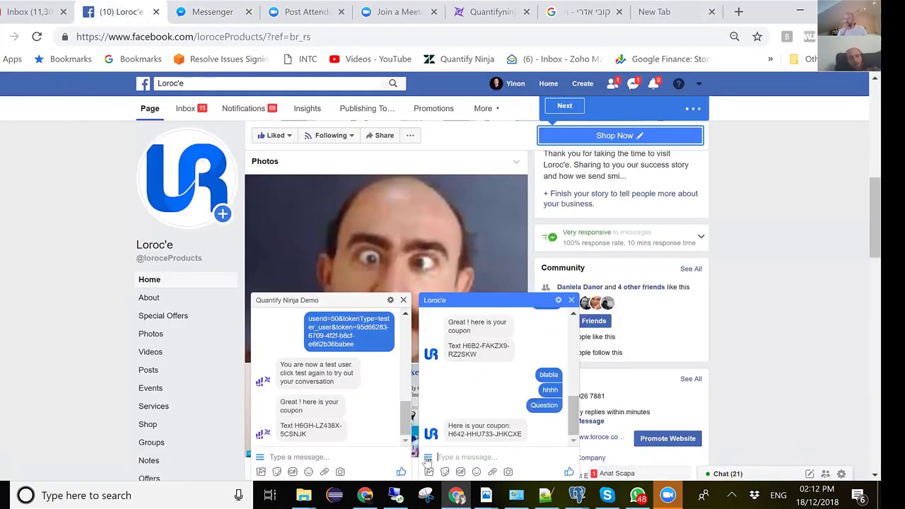
{"action": "left_click", "coordinate": [427, 458]}
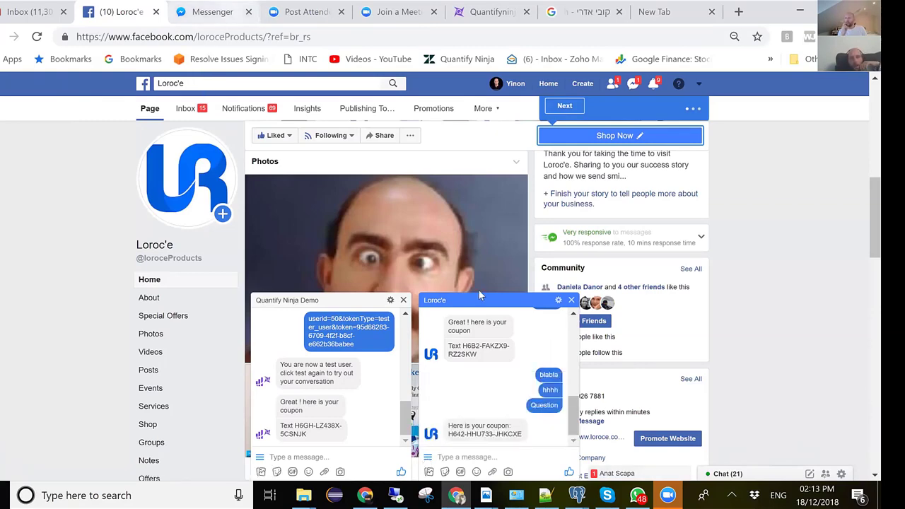
Step: Switch back to the Quantify Ninja menu editor and check the action settings of the third-level option "hhhh" under "Question 2"
{"action": "key", "text": "alt+Tab"}
{"action": "left_click", "coordinate": [312, 286]}
{"action": "type", "text": "hhhh"}
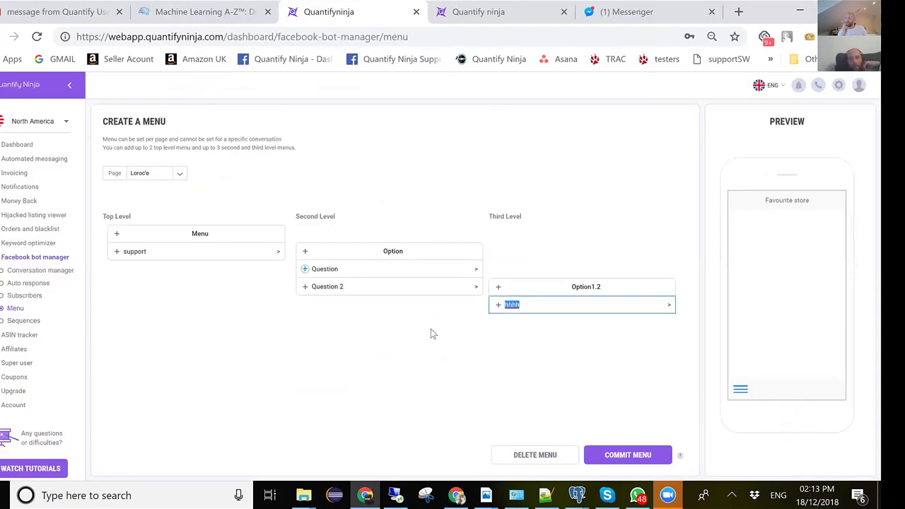
{"action": "left_click", "coordinate": [498, 306]}
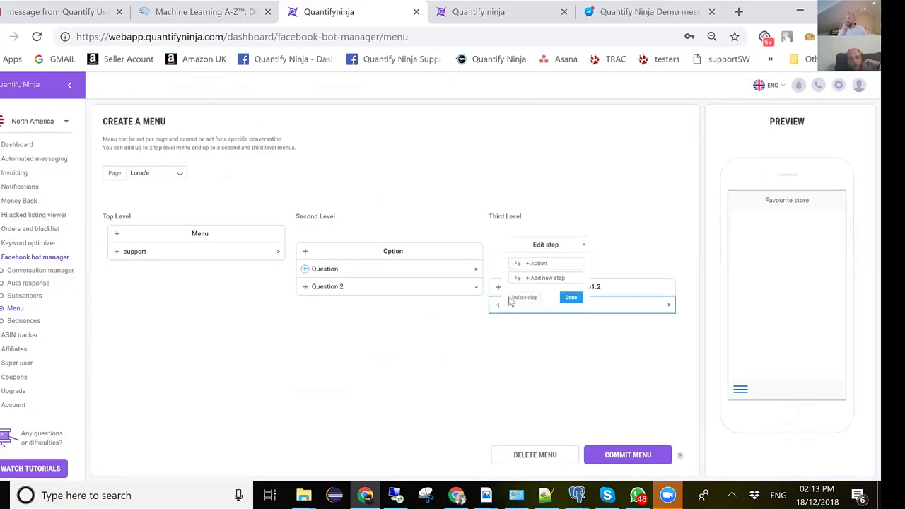
{"action": "left_click", "coordinate": [538, 264]}
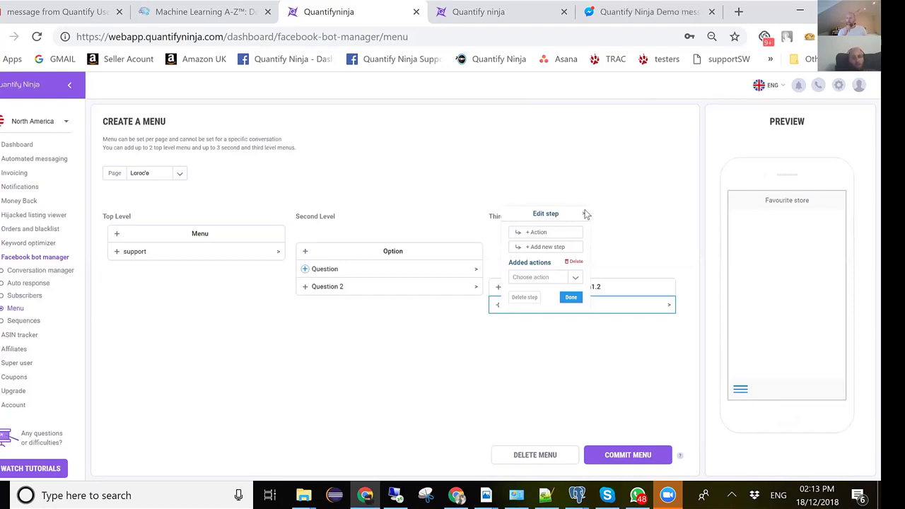
{"action": "left_click", "coordinate": [585, 213]}
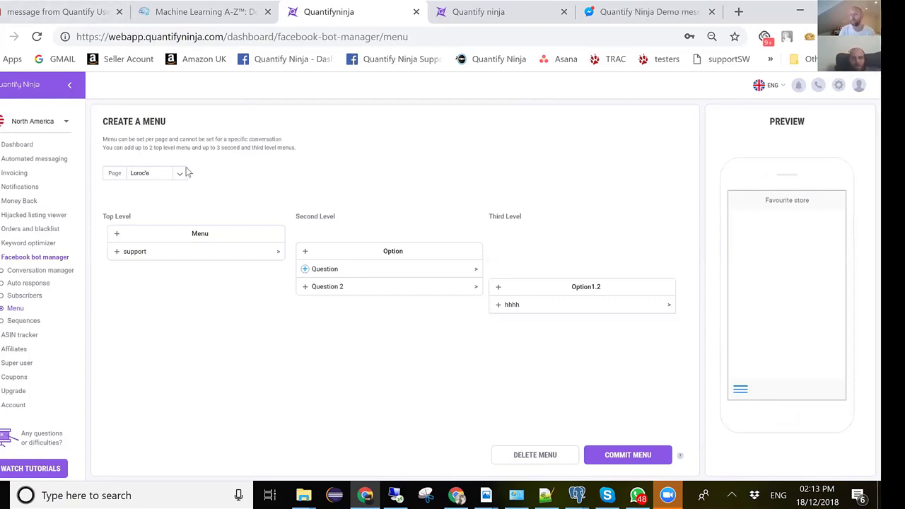
{"action": "key", "text": "alt+Tab"}
{"action": "key", "text": "alt+Tab"}
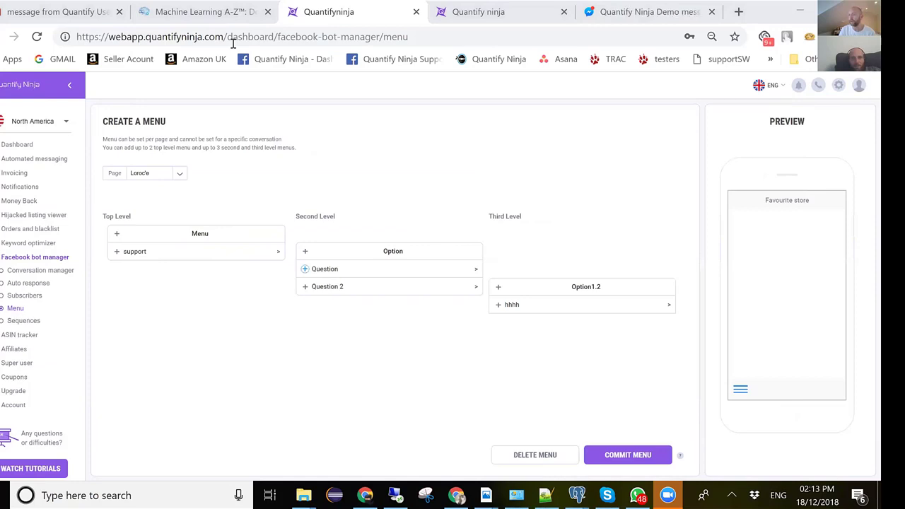